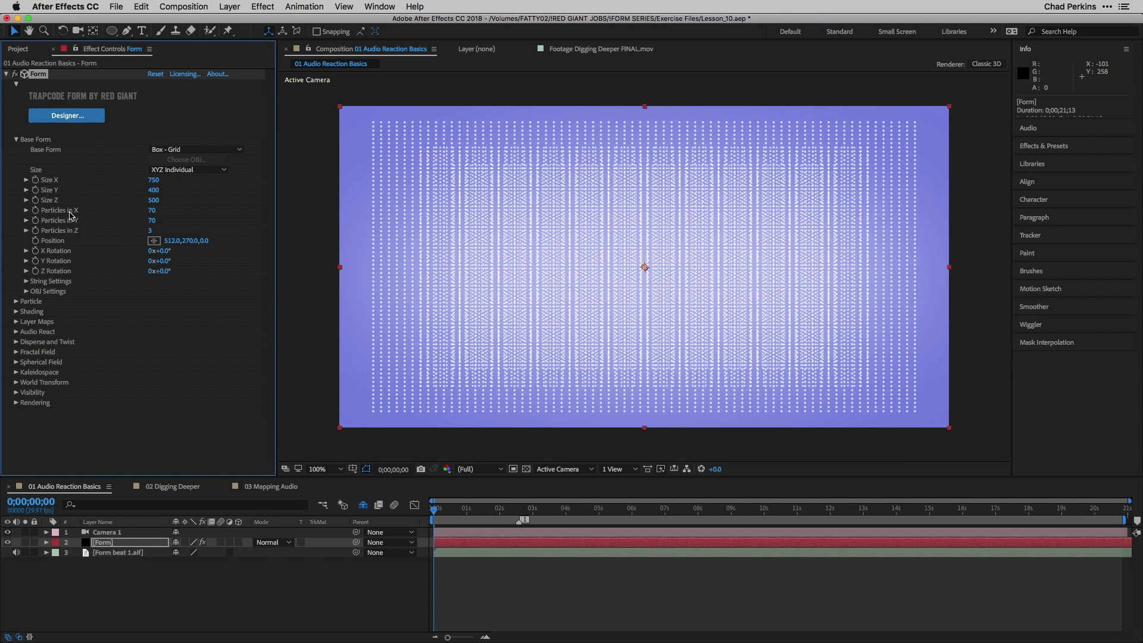
# Step: Reduce the Form grid to 7 particles in X, 5 in Y and 1 in Z
pyautogui.click(152, 210)
pyautogui.write('7')
pyautogui.press('Tab')
pyautogui.write('5')
pyautogui.press('Tab')
pyautogui.write('1')
pyautogui.press('Return')
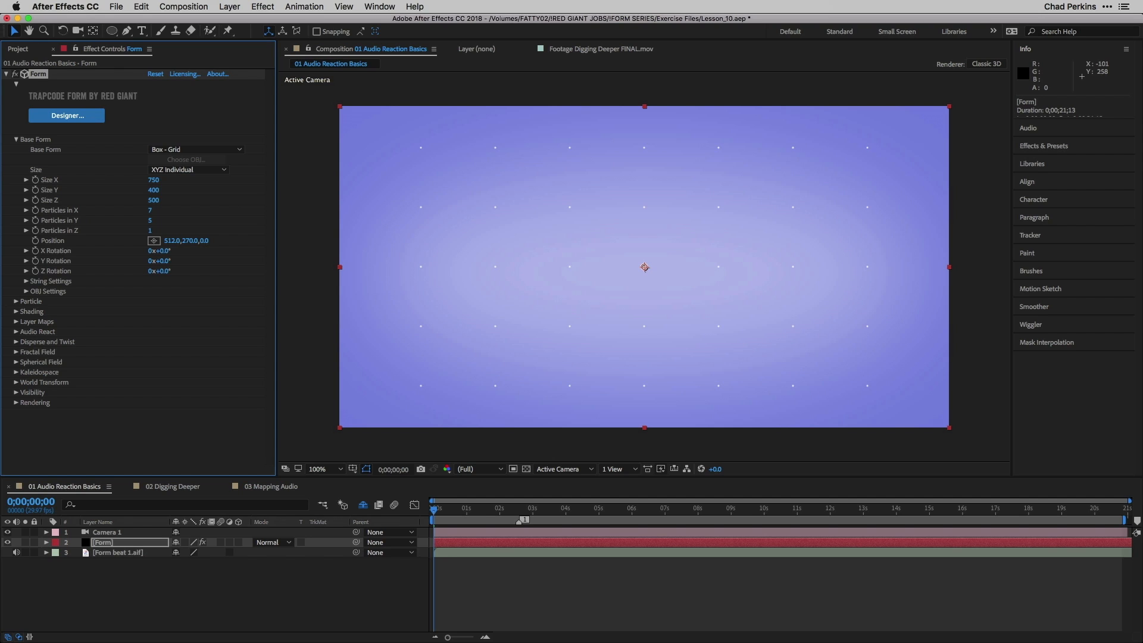
# Step: Give the Form particles a Sphere Feather of 0 and a Size of 40
pyautogui.click(16, 140)
pyautogui.click(16, 149)
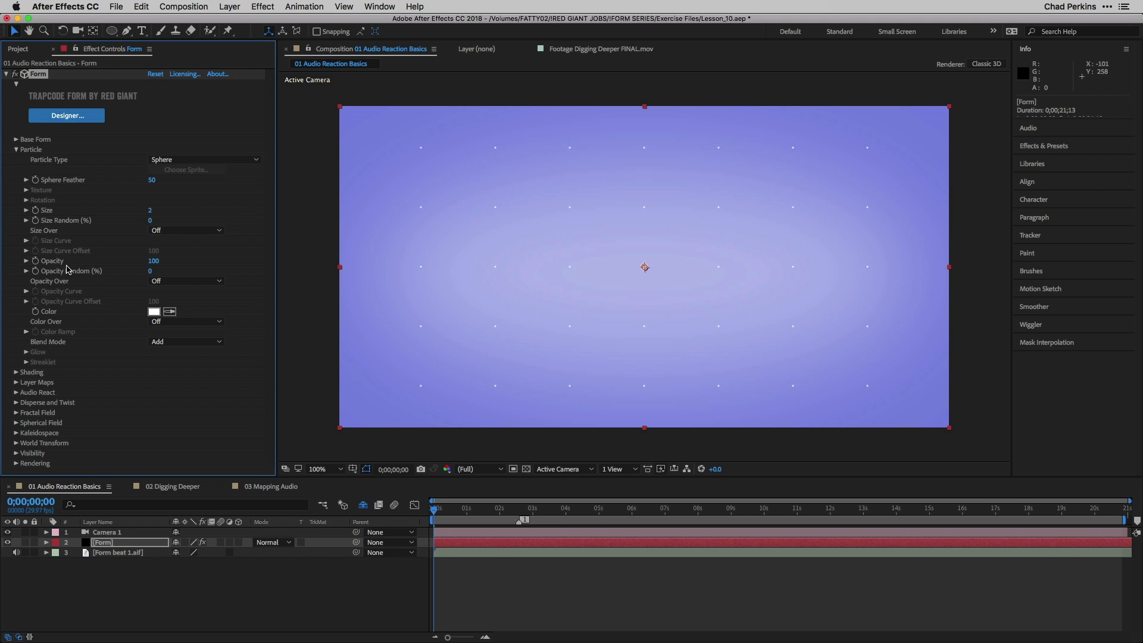
pyautogui.moveTo(152, 180); pyautogui.dragTo(61, 187)
pyautogui.click(150, 210)
pyautogui.write('40')
pyautogui.press('Return')
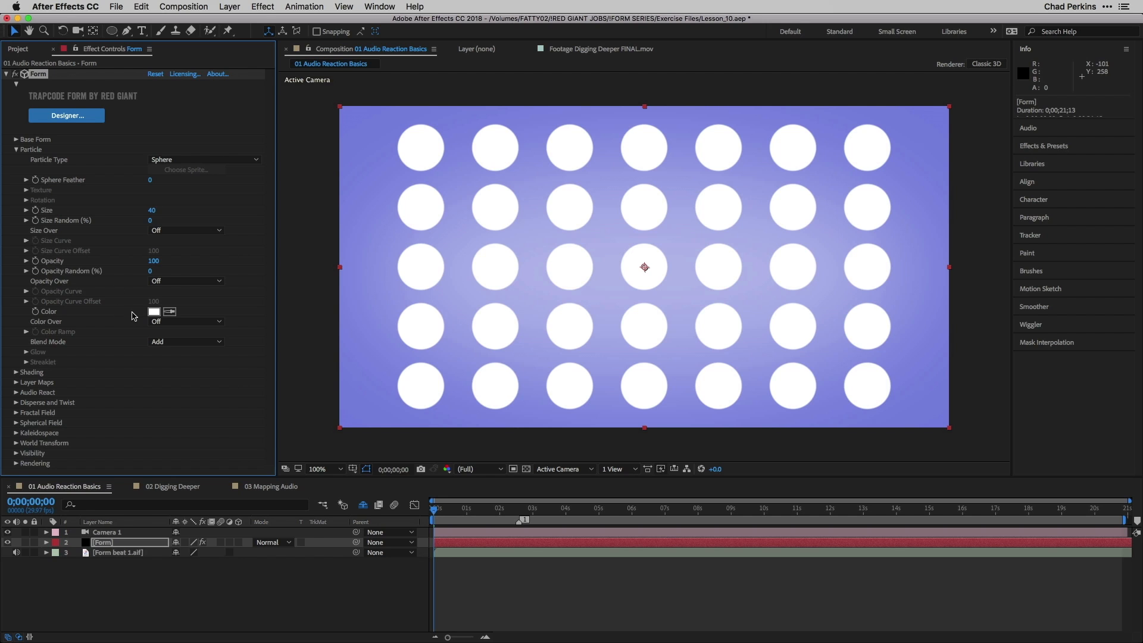
# Step: Set the particle color to purple with hue 290°, saturation 90% and brightness 90%
pyautogui.click(154, 312)
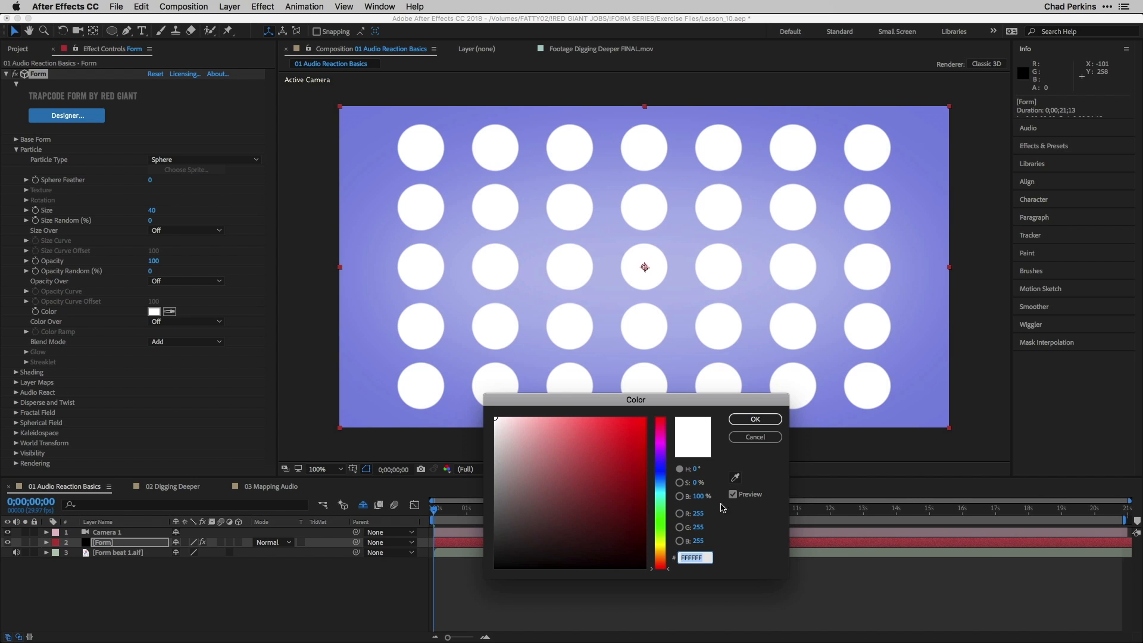
pyautogui.click(696, 469)
pyautogui.write('2')
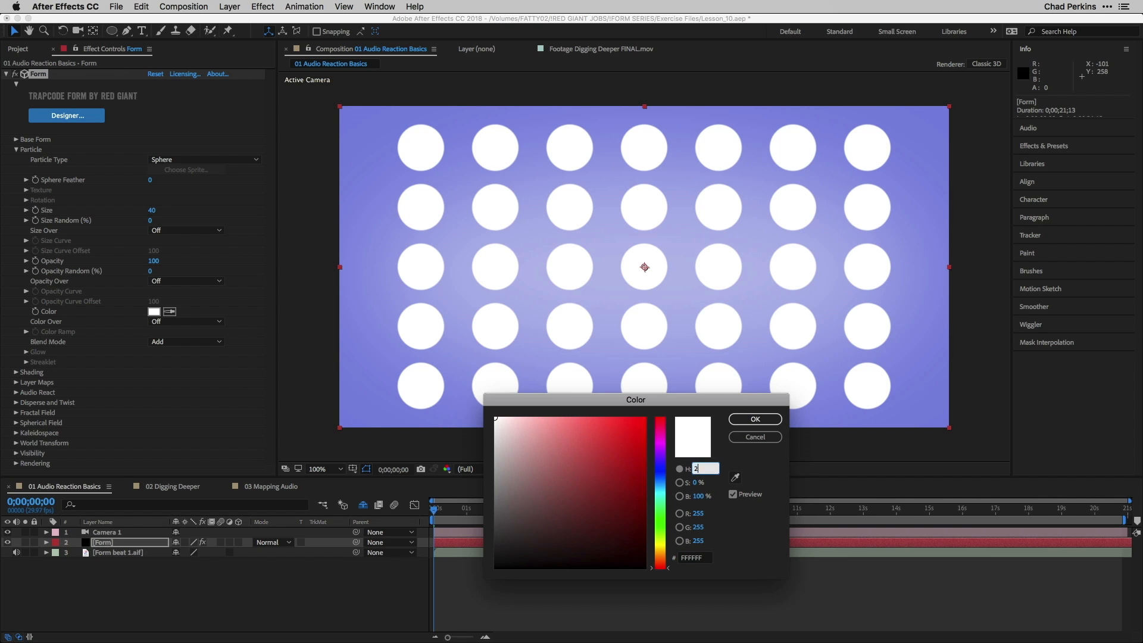
pyautogui.write('90')
pyautogui.press('Tab')
pyautogui.write('90')
pyautogui.press('Tab')
pyautogui.write('90')
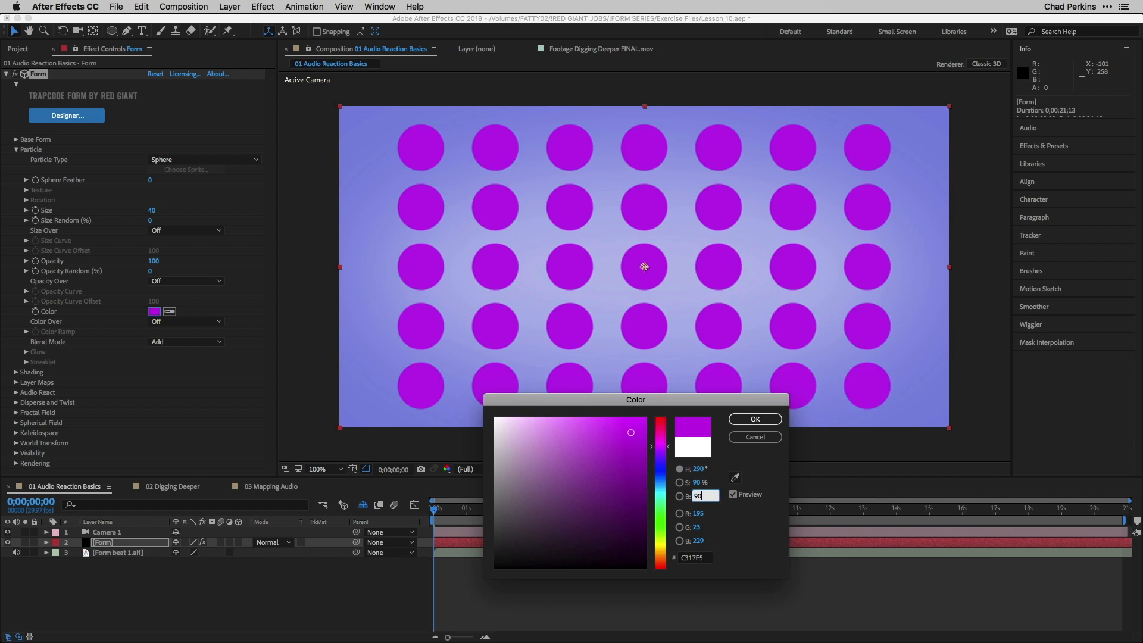
pyautogui.press('Return')
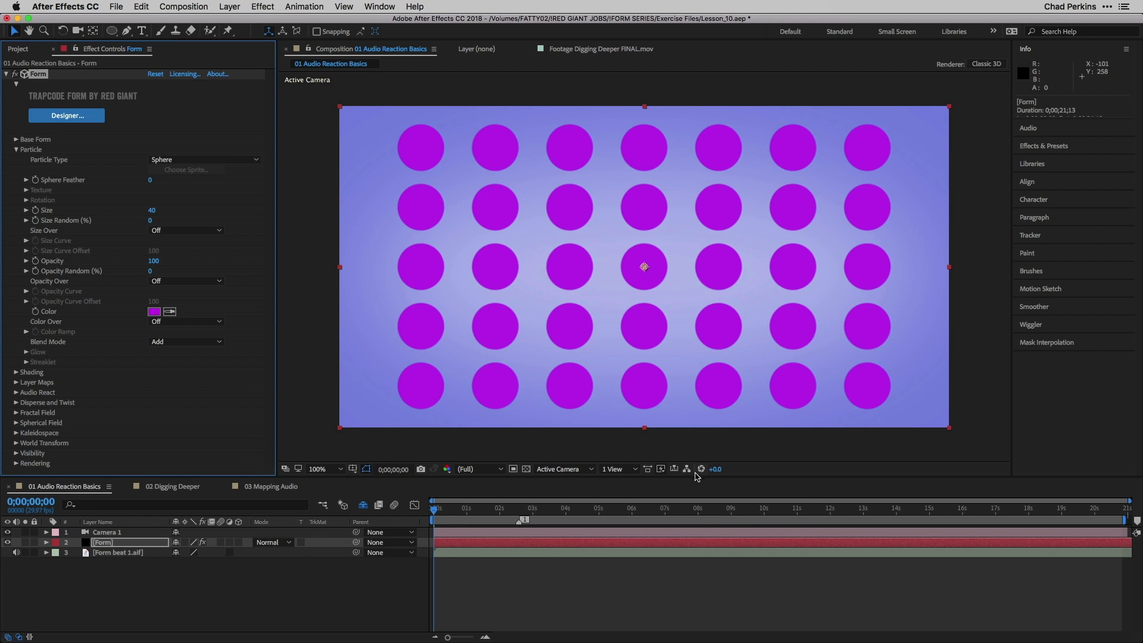
# Step: Collapse the Particle settings, deselect the layer, and play the composition to hear the beat over the static grid
pyautogui.click(16, 149)
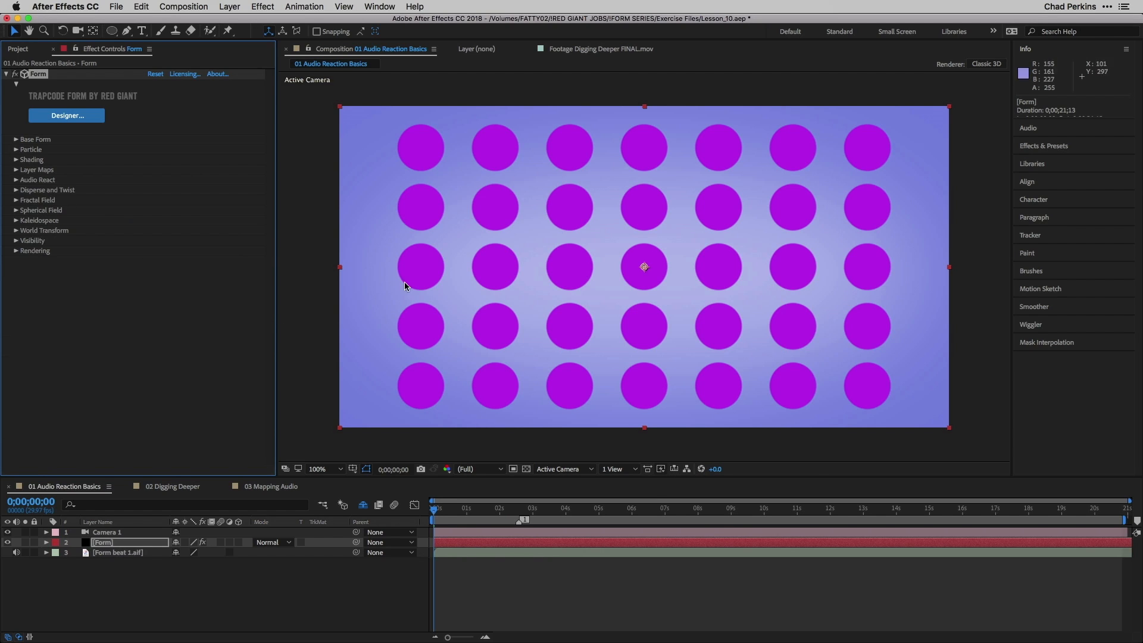
pyautogui.click(322, 605)
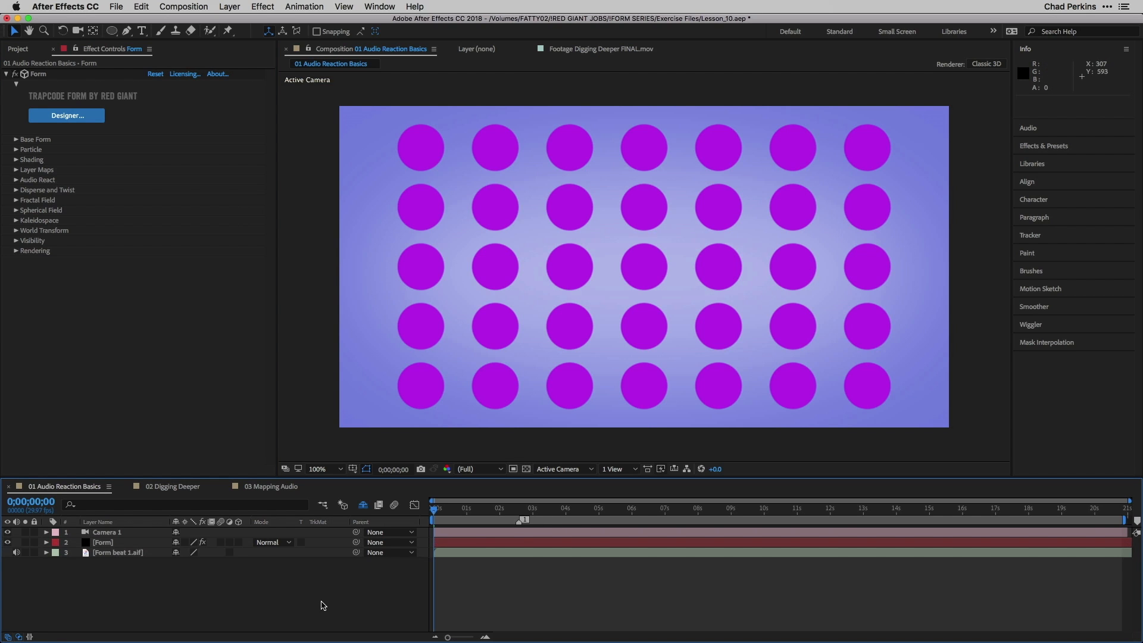
pyautogui.press('space')
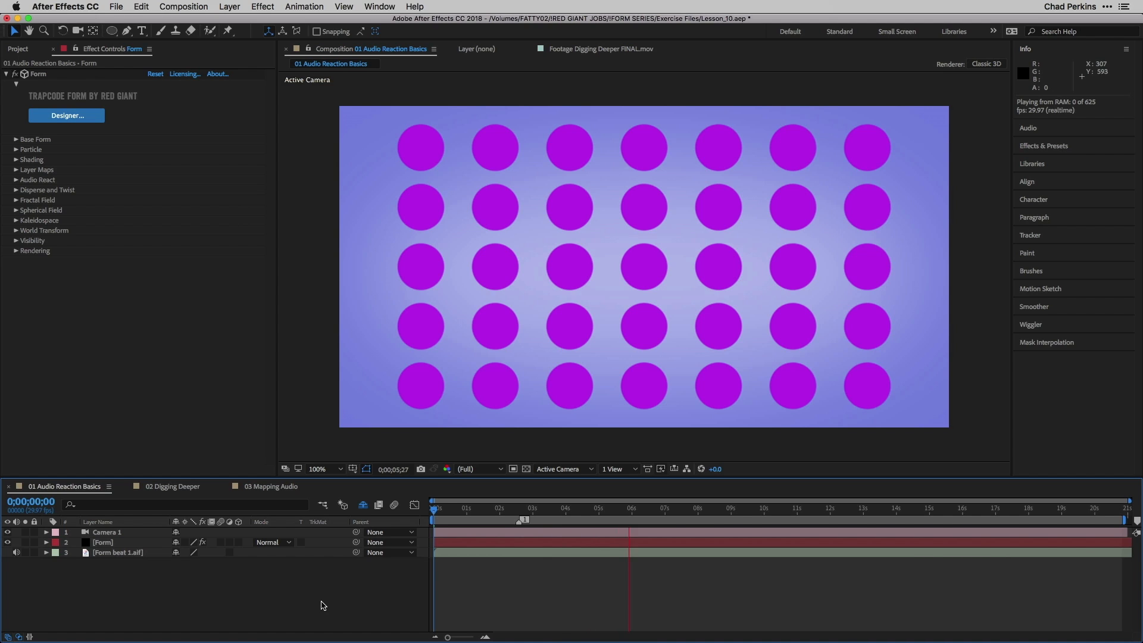
pyautogui.press('space')
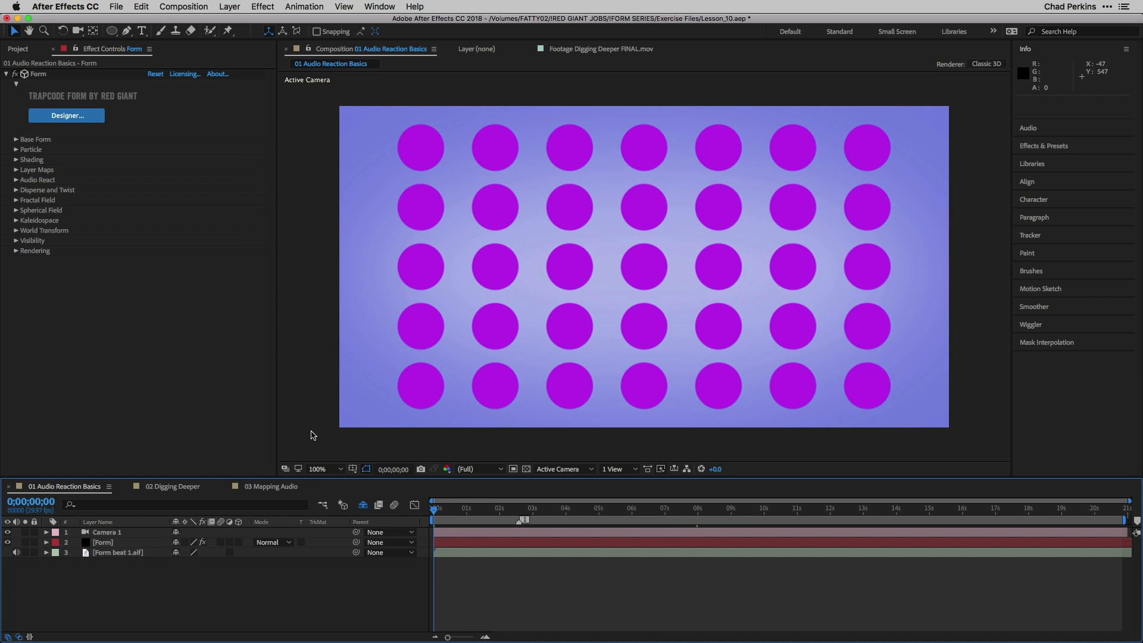
# Step: Choose the Form beat 1.aif layer as the Audio Layer in Form's Audio React settings
pyautogui.click(15, 181)
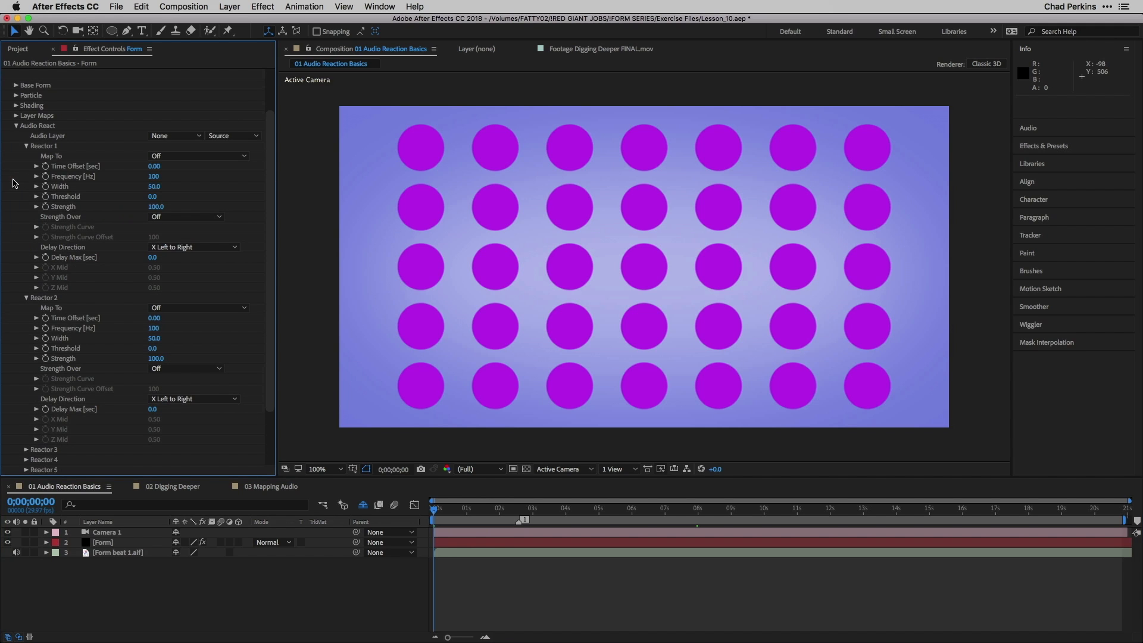
pyautogui.click(26, 146)
pyautogui.click(26, 210)
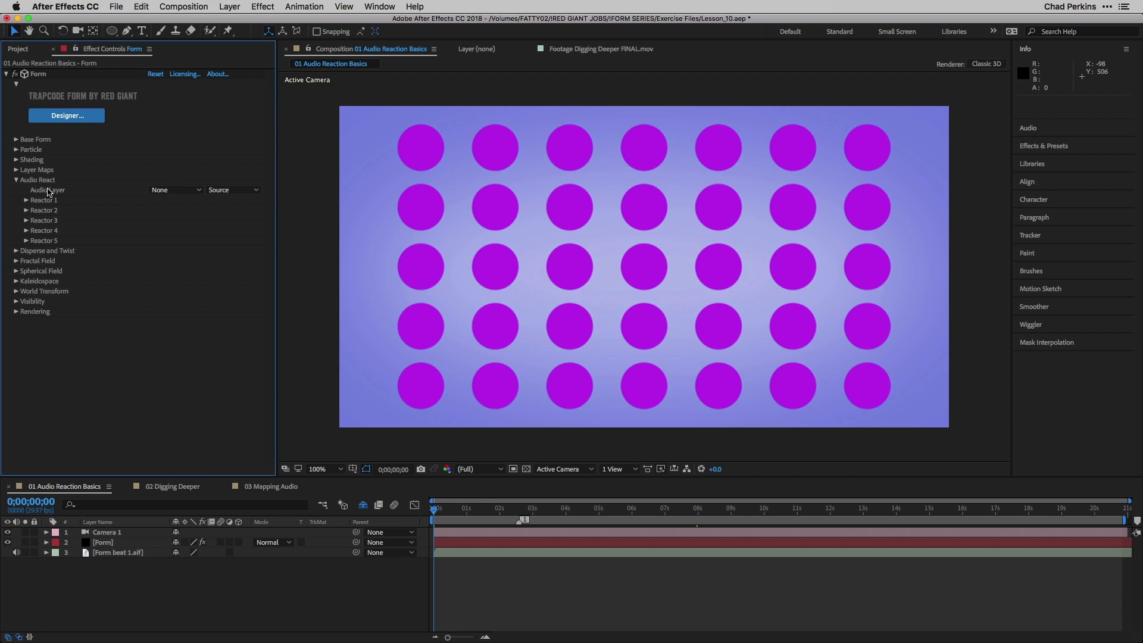
pyautogui.click(176, 190)
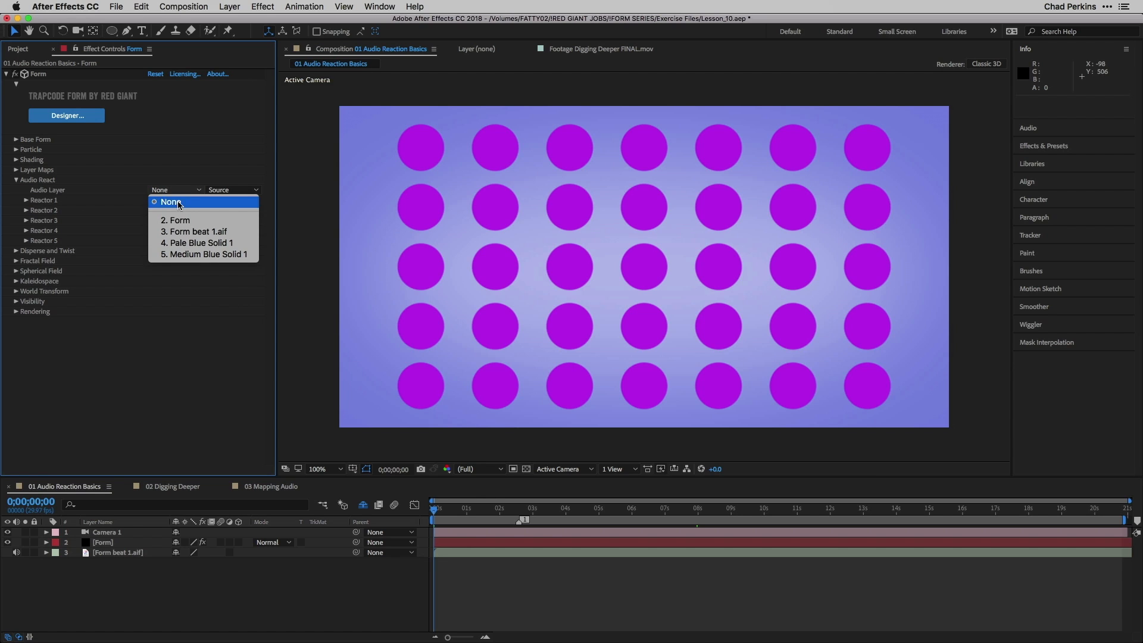
pyautogui.click(219, 232)
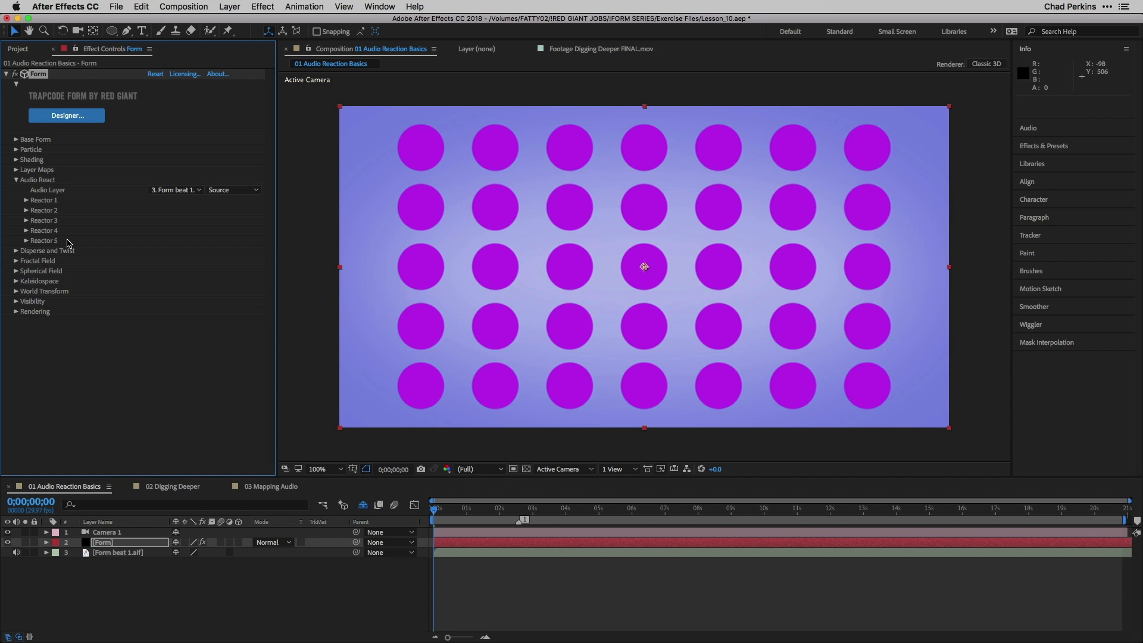
# Step: Map Reactor 1 to Particle Size and preview how the particles respond to the beat
pyautogui.click(26, 201)
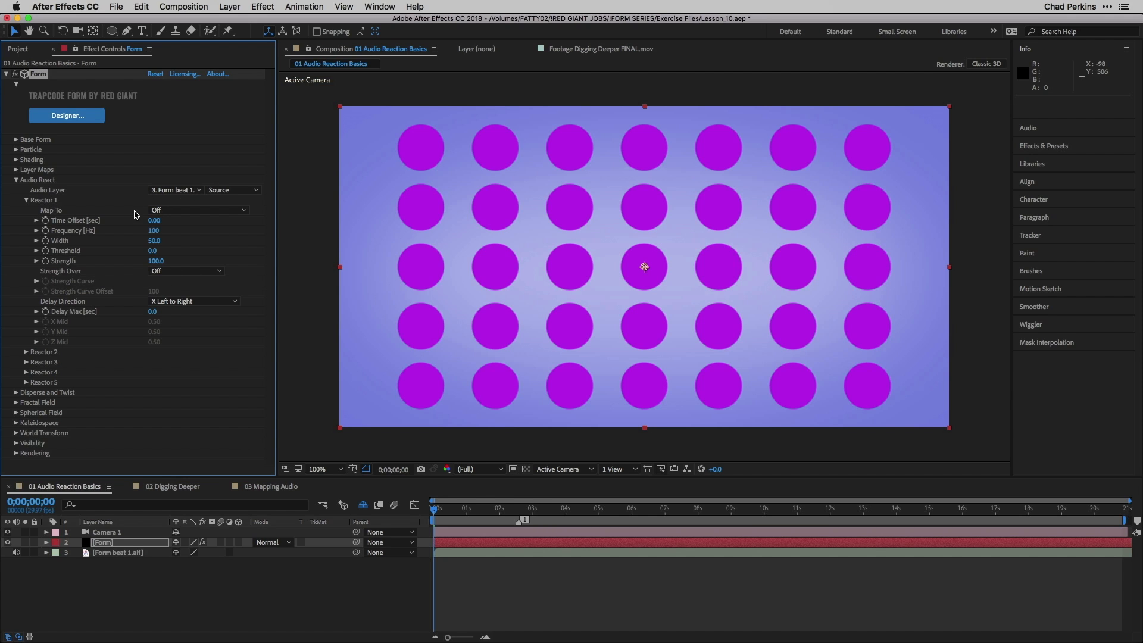
pyautogui.click(177, 210)
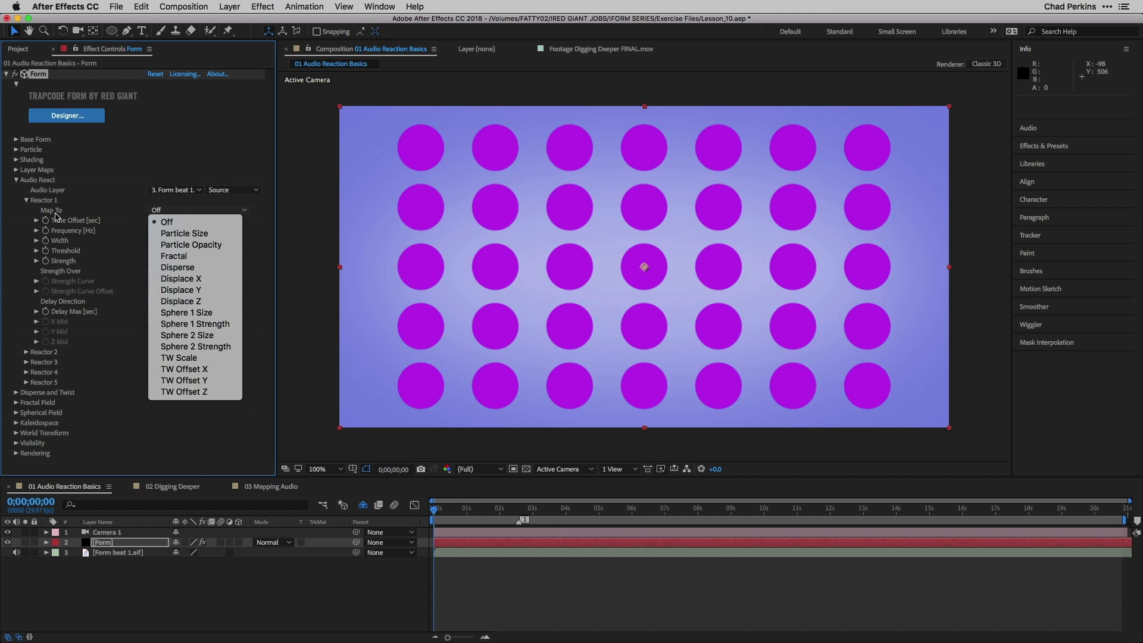
pyautogui.click(207, 234)
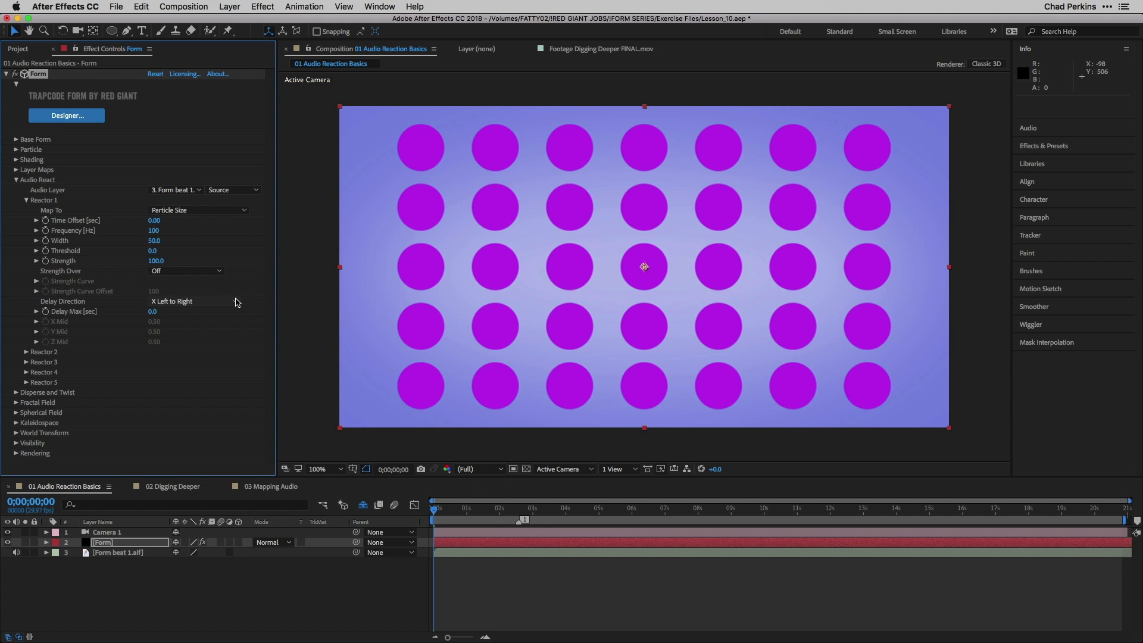
pyautogui.press('space')
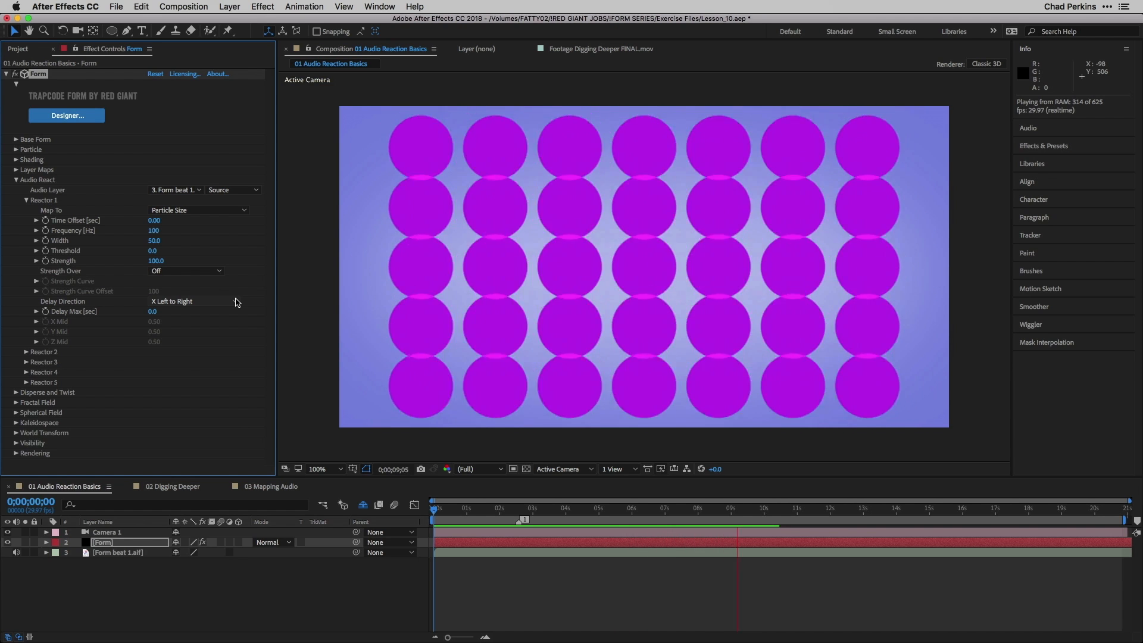
pyautogui.press('space')
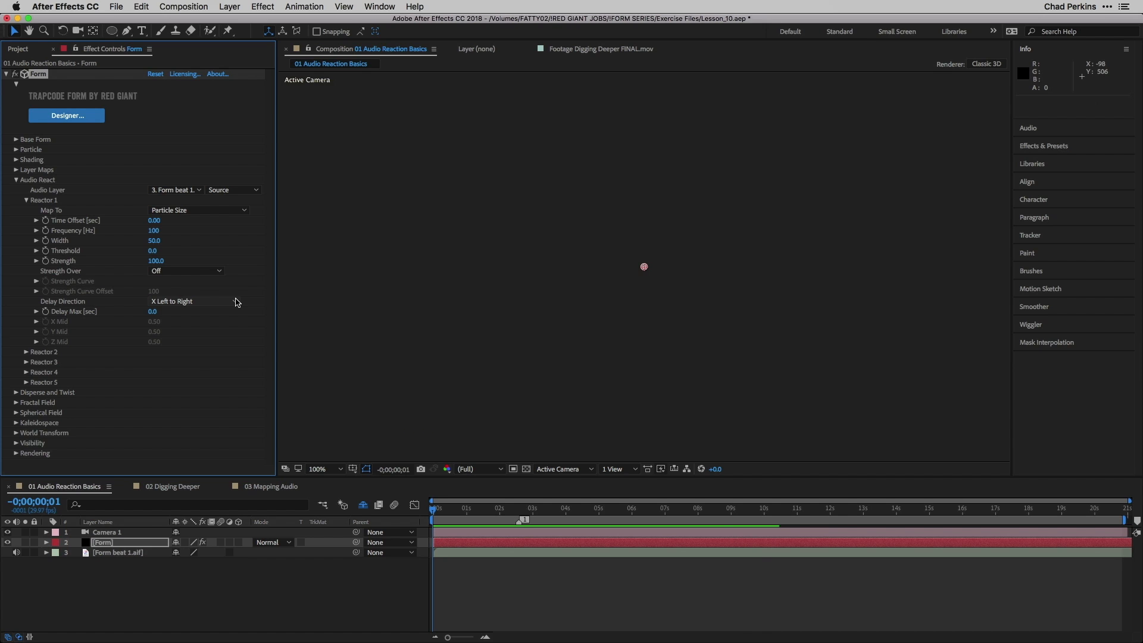
# Step: Move the current time to 0;00;02;23 and reduce Reactor 1's Strength to 50
pyautogui.click(448, 510)
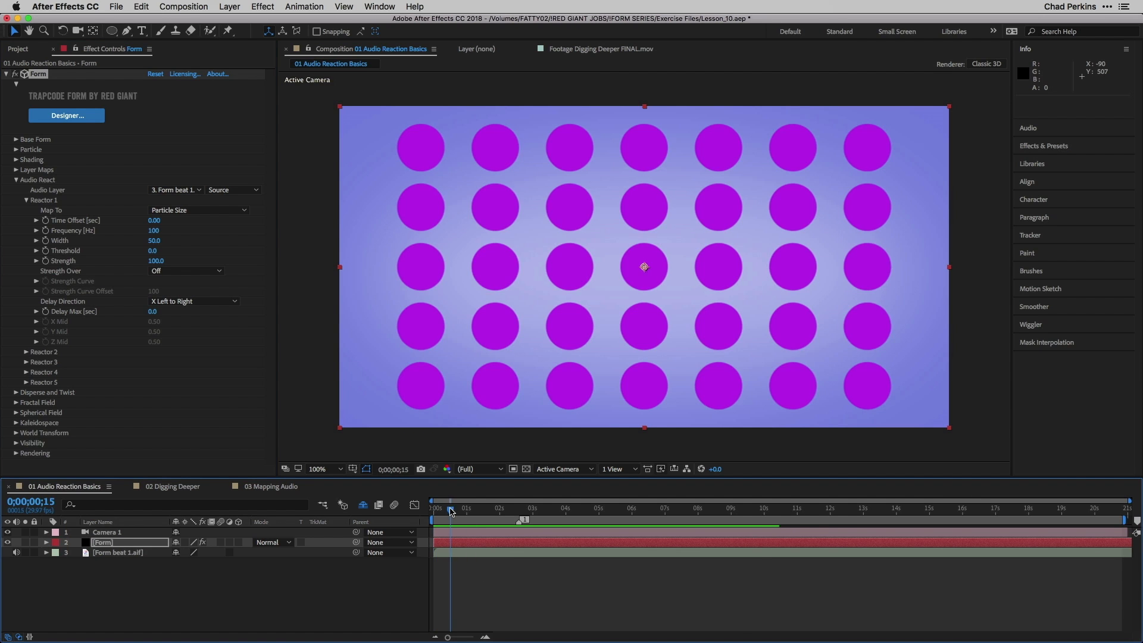
pyautogui.moveTo(438, 512); pyautogui.dragTo(463, 513)
pyautogui.moveTo(462, 512); pyautogui.dragTo(528, 522)
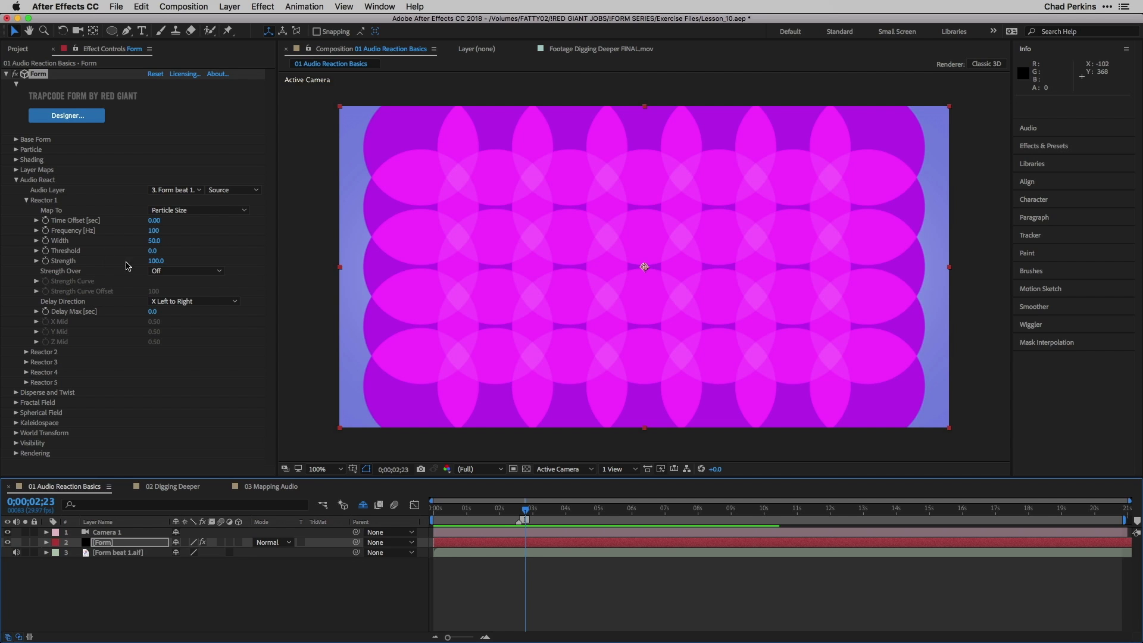
pyautogui.moveTo(155, 262); pyautogui.dragTo(150, 260)
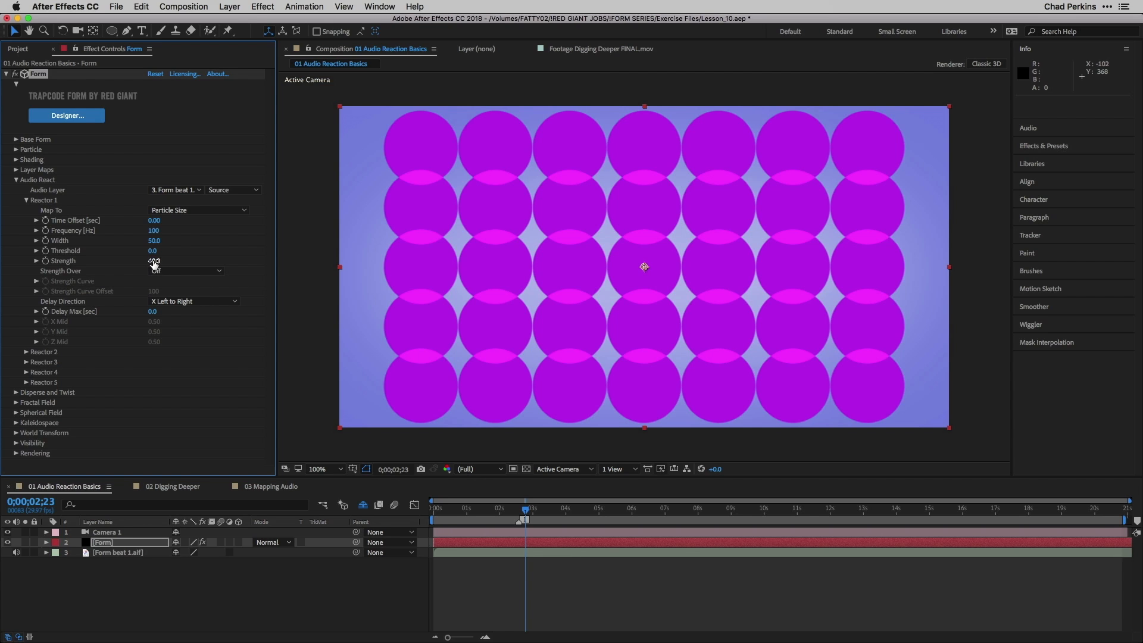
pyautogui.moveTo(156, 261)
pyautogui.mouseDown()
pyautogui.moveTo(183, 260)
pyautogui.moveTo(151, 261)
pyautogui.mouseUp()
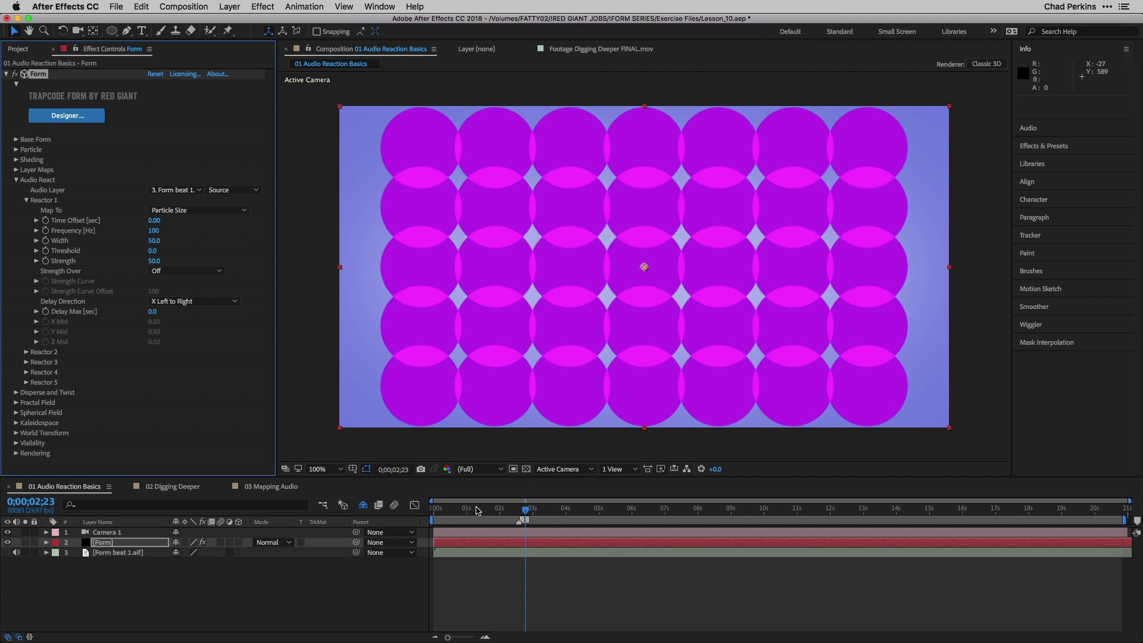
# Step: Preview the composition from the first frame to check the reduced particle size reaction
pyautogui.press('Home')
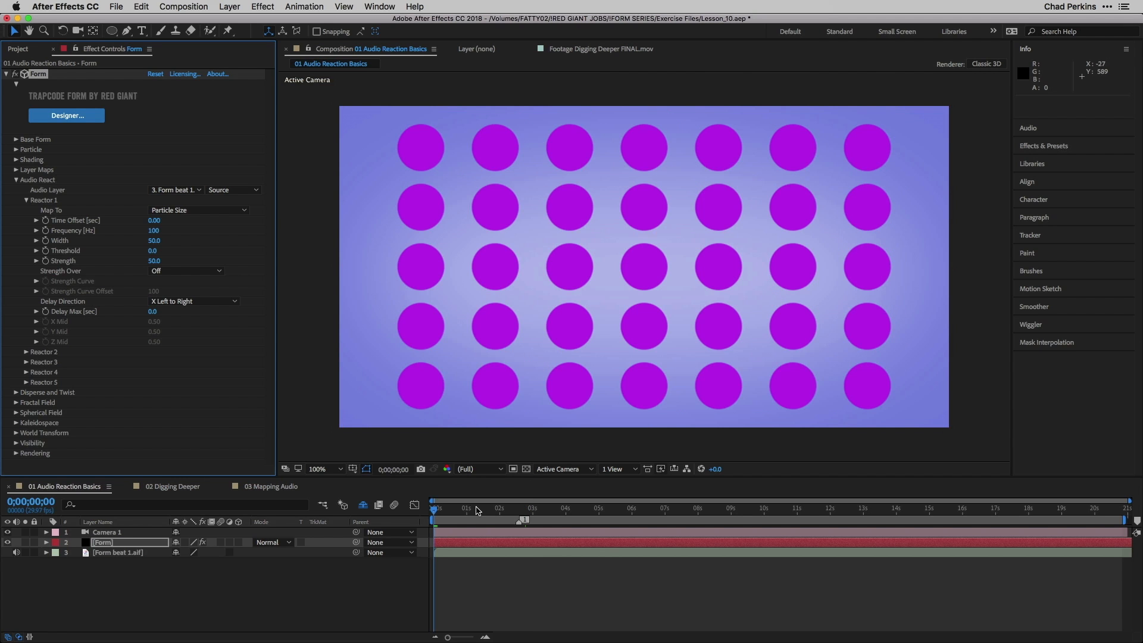
pyautogui.press('space')
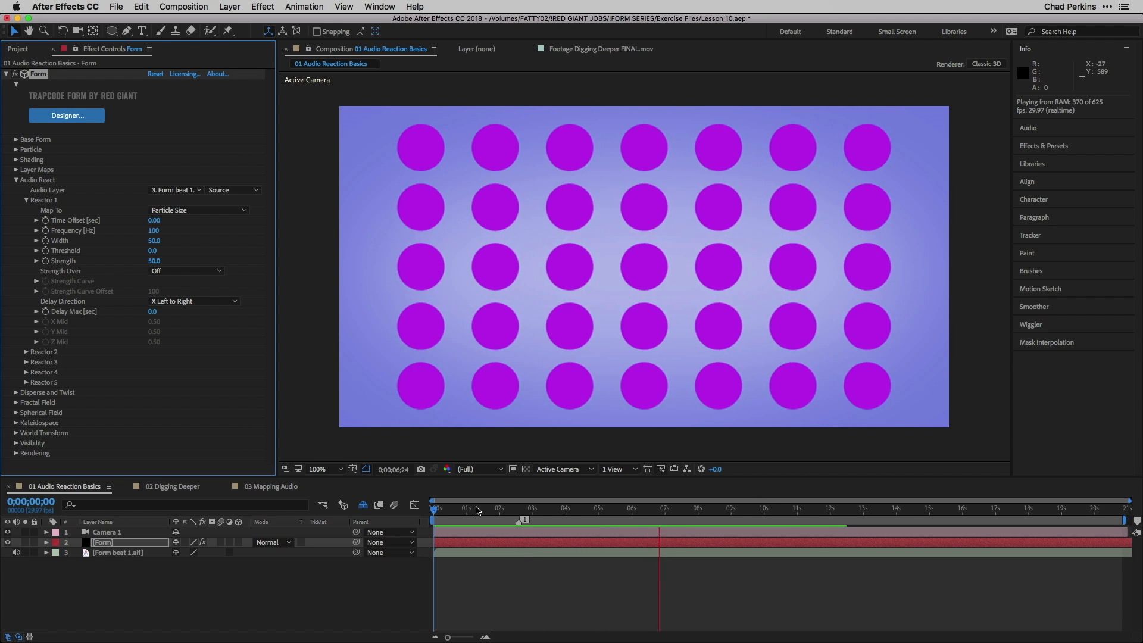
pyautogui.press('space')
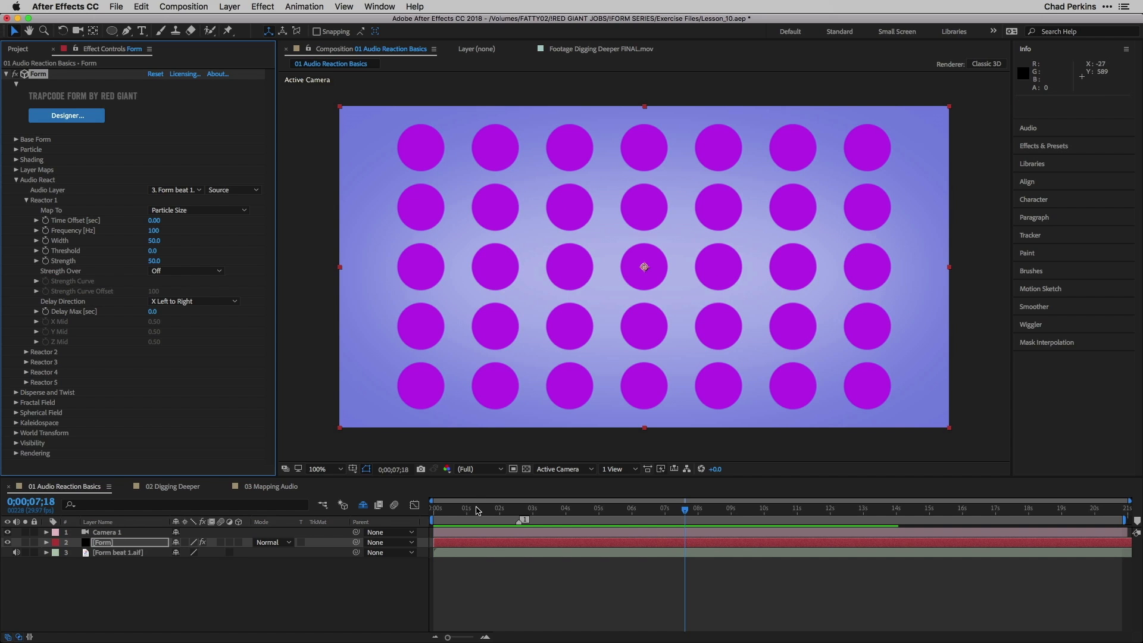
# Step: Set Reactor 1's Delay Max to 1 second and preview the animation from the start
pyautogui.press('Home')
pyautogui.click(153, 313)
pyautogui.write('1')
pyautogui.press('Return')
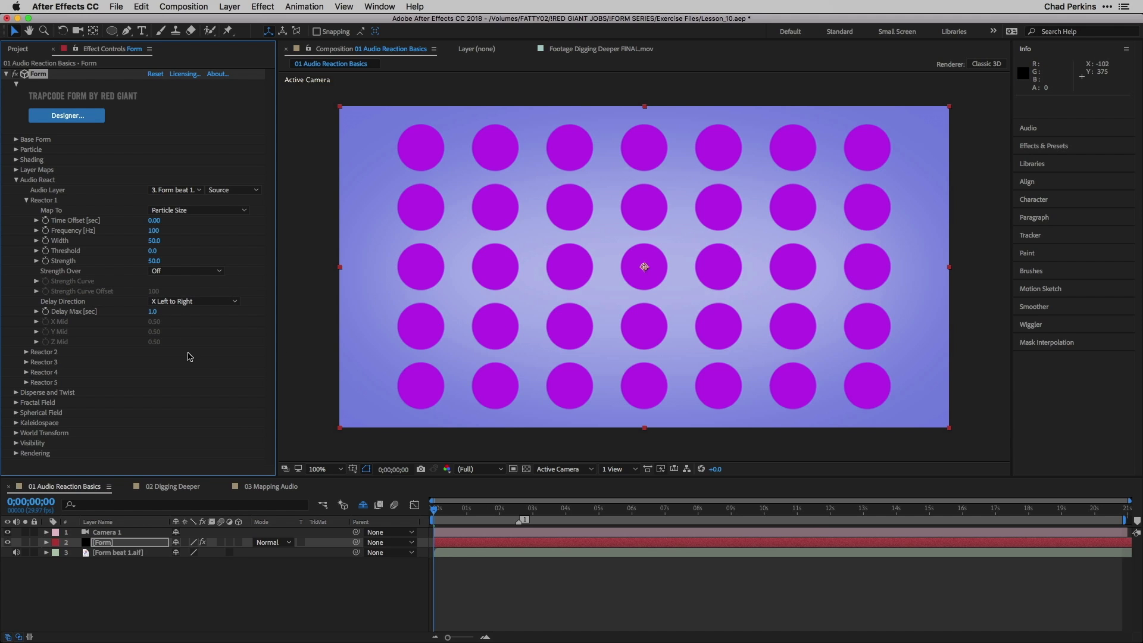
pyautogui.press('space')
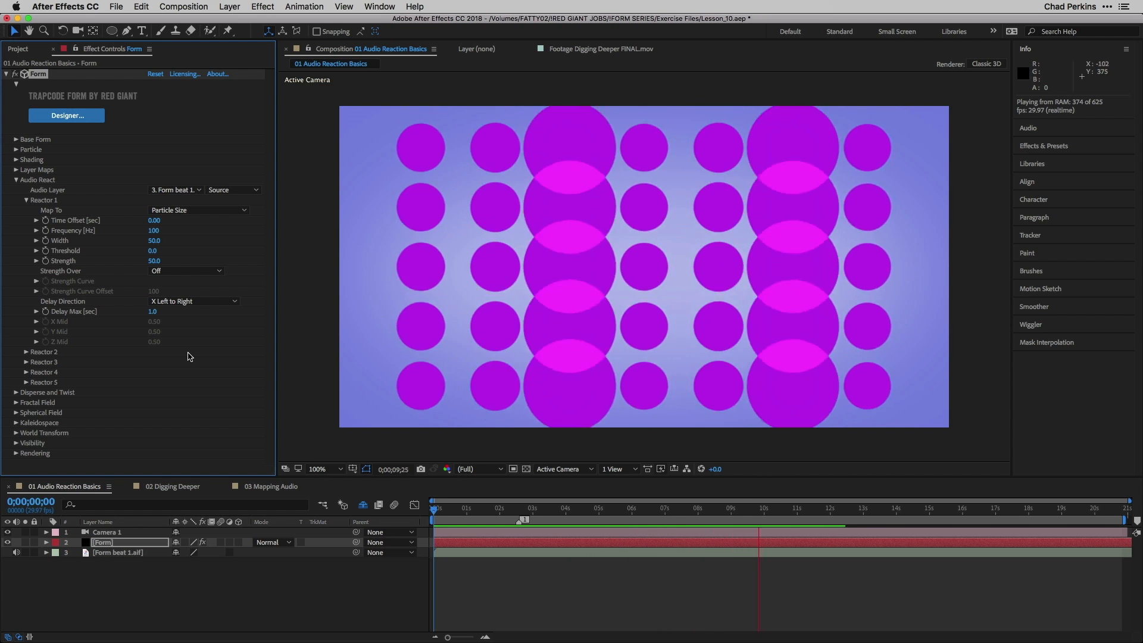
pyautogui.press('space')
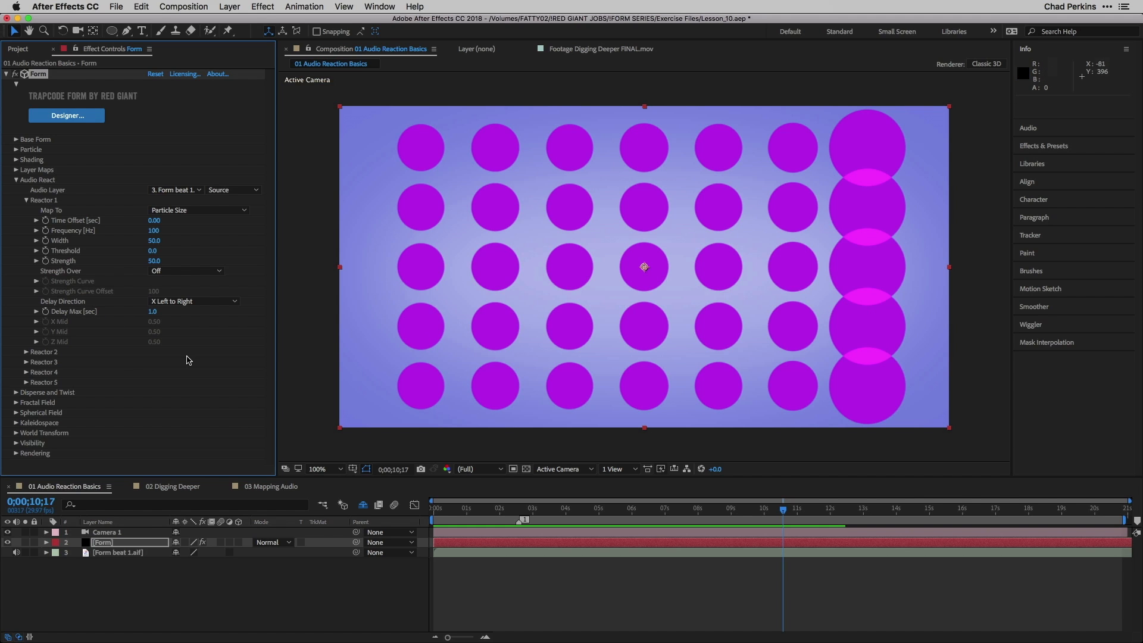
# Step: Change Reactor 1's Delay Direction to Outwards and preview the ripple from the first frame
pyautogui.click(190, 302)
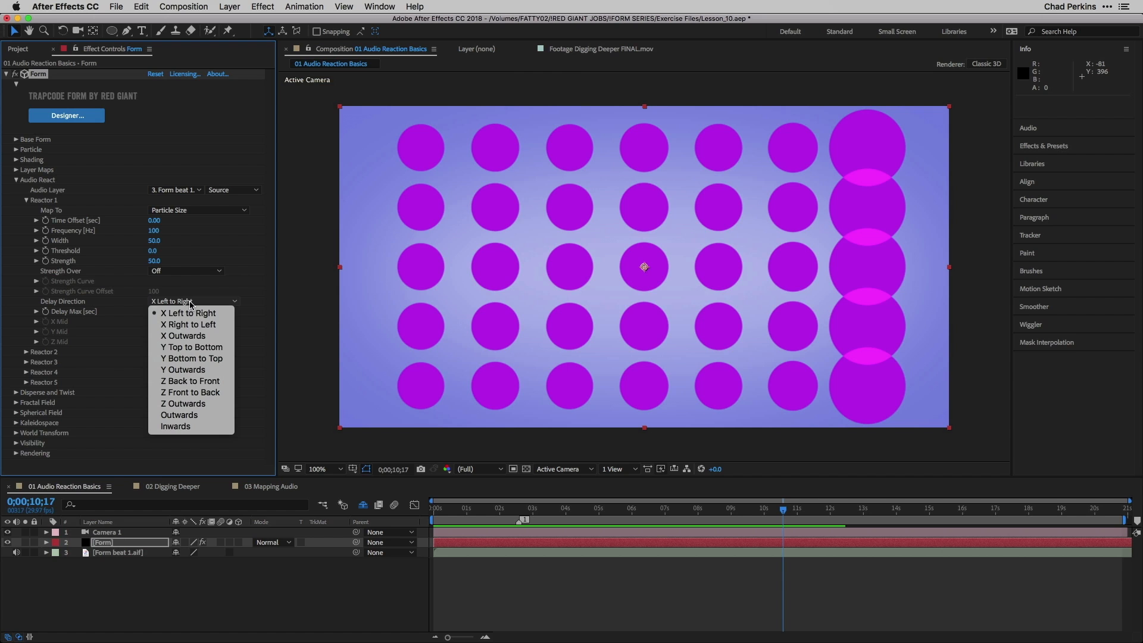
pyautogui.click(199, 415)
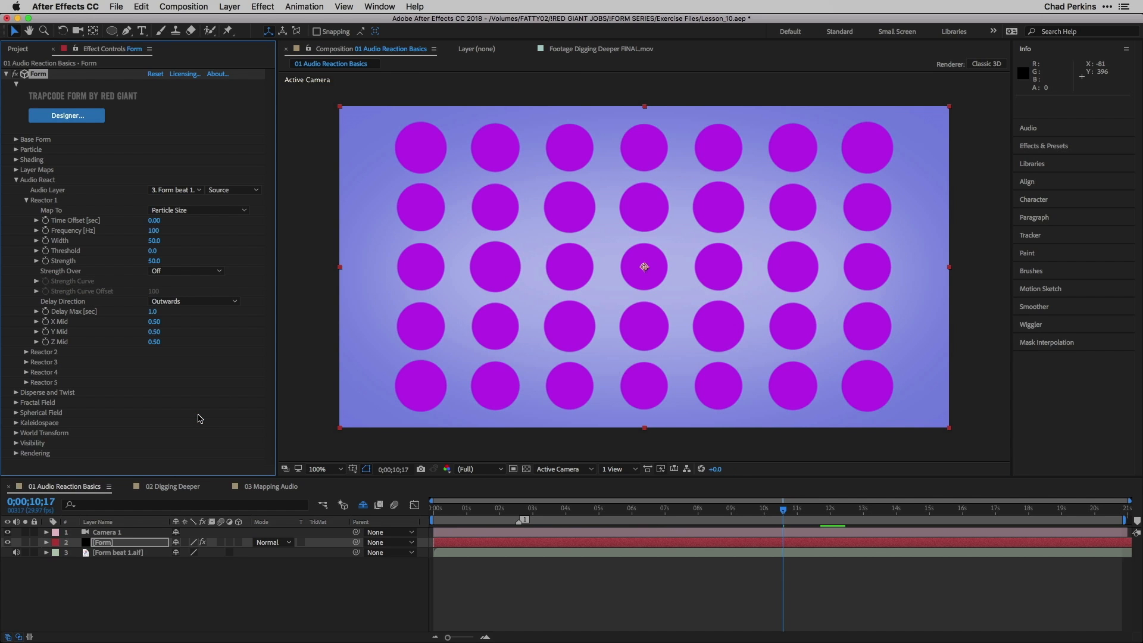
pyautogui.press('Home')
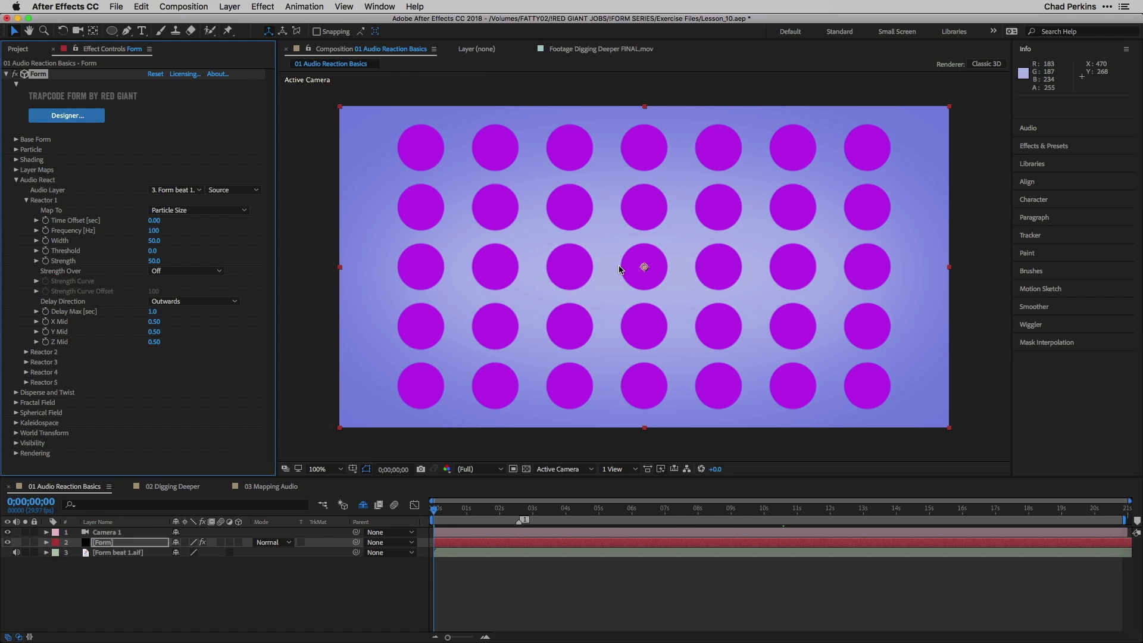
pyautogui.press('space')
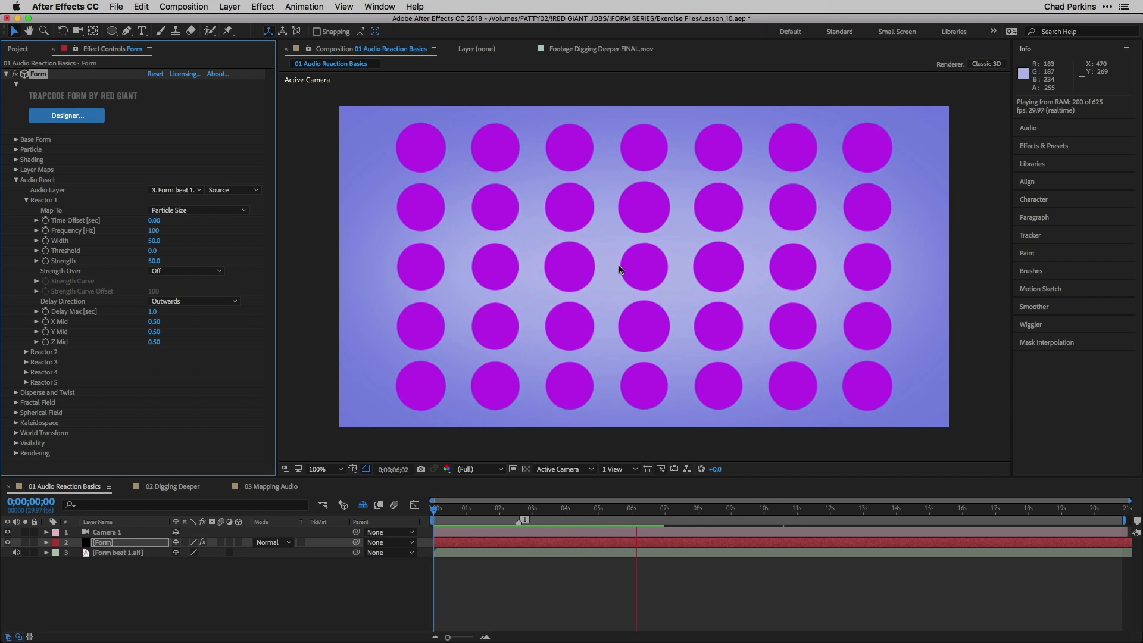
pyautogui.press('space')
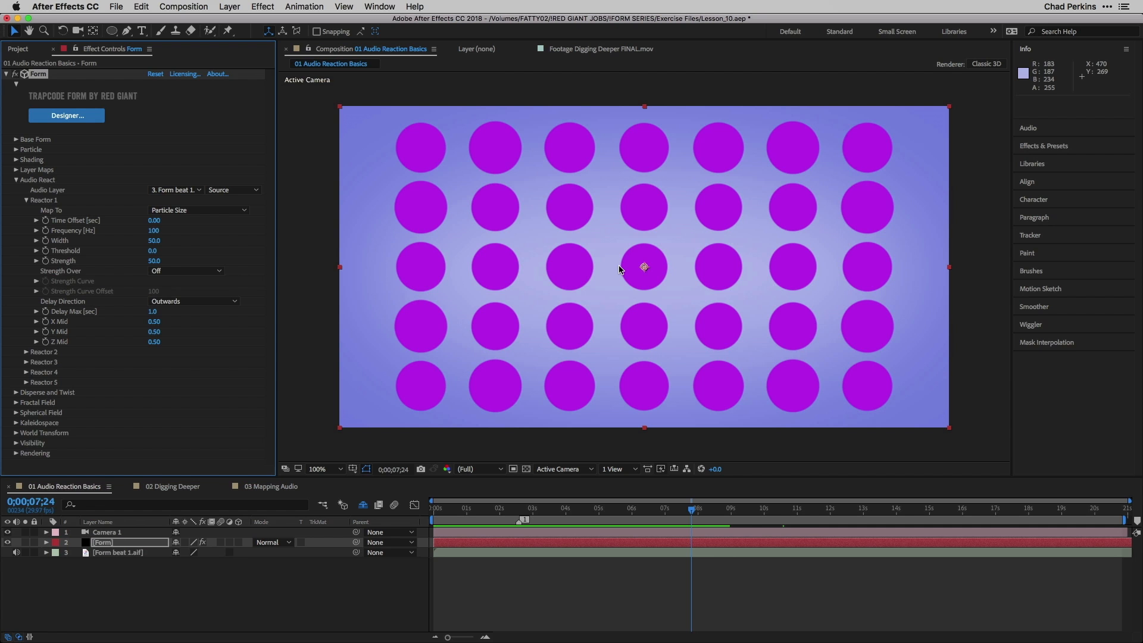
# Step: Set Reactor 1's Threshold to 50 and scrub through the opening seconds to check the particle size reaction
pyautogui.moveTo(676, 509)
pyautogui.mouseDown()
pyautogui.moveTo(607, 505)
pyautogui.moveTo(700, 497)
pyautogui.moveTo(658, 497)
pyautogui.moveTo(670, 498)
pyautogui.mouseUp()
pyautogui.moveTo(444, 513); pyautogui.dragTo(531, 514)
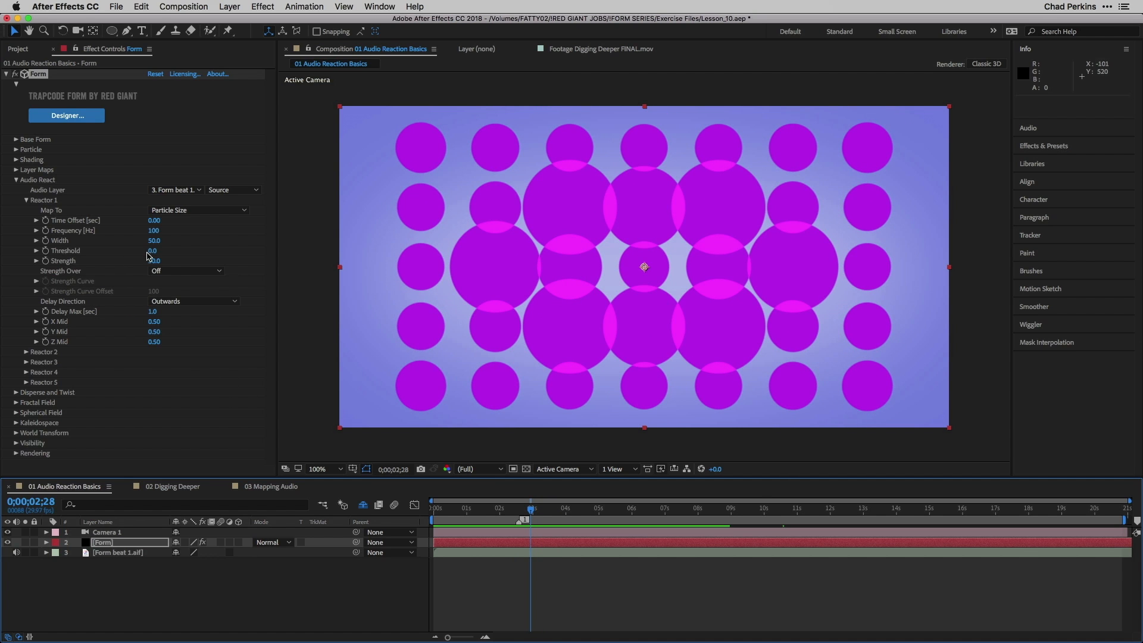
pyautogui.moveTo(152, 252); pyautogui.dragTo(183, 252)
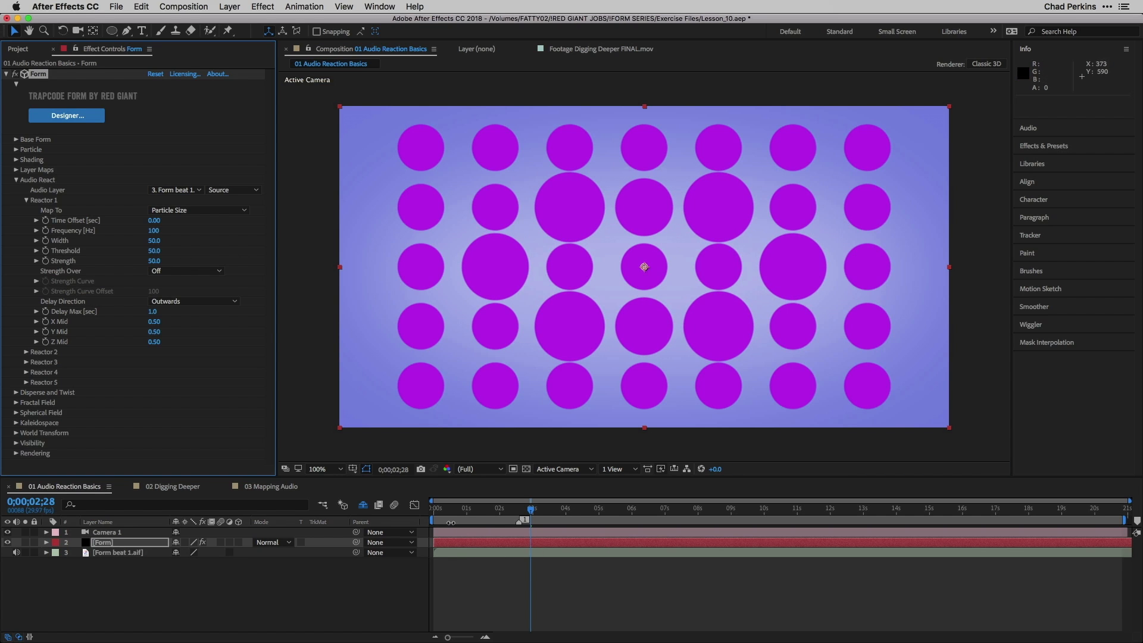
pyautogui.moveTo(460, 510); pyautogui.dragTo(533, 512)
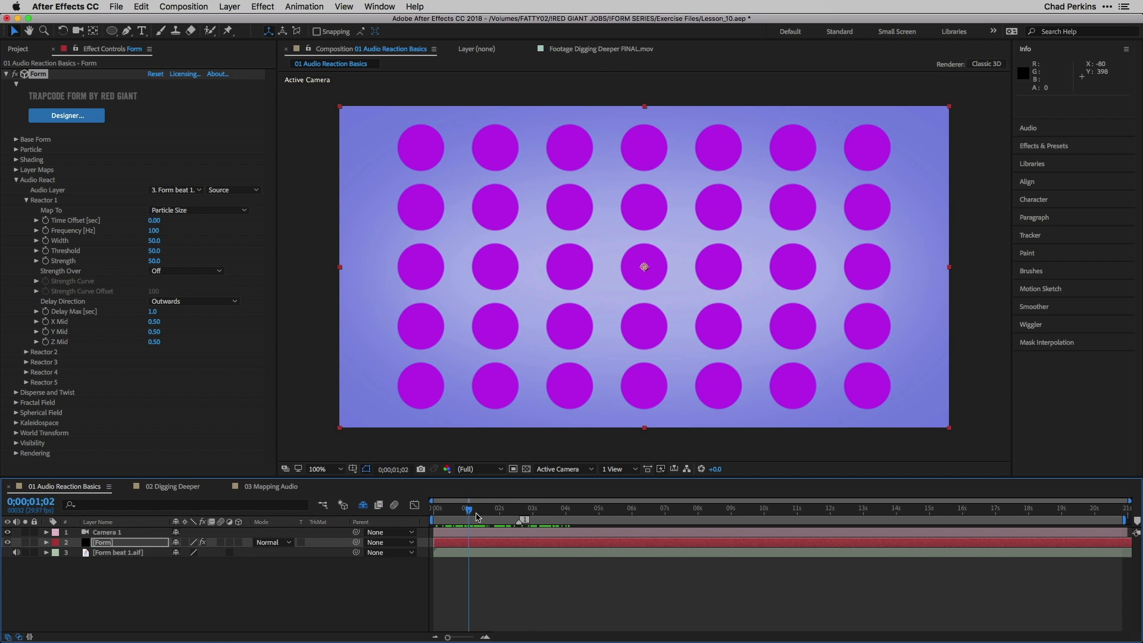
pyautogui.click(537, 517)
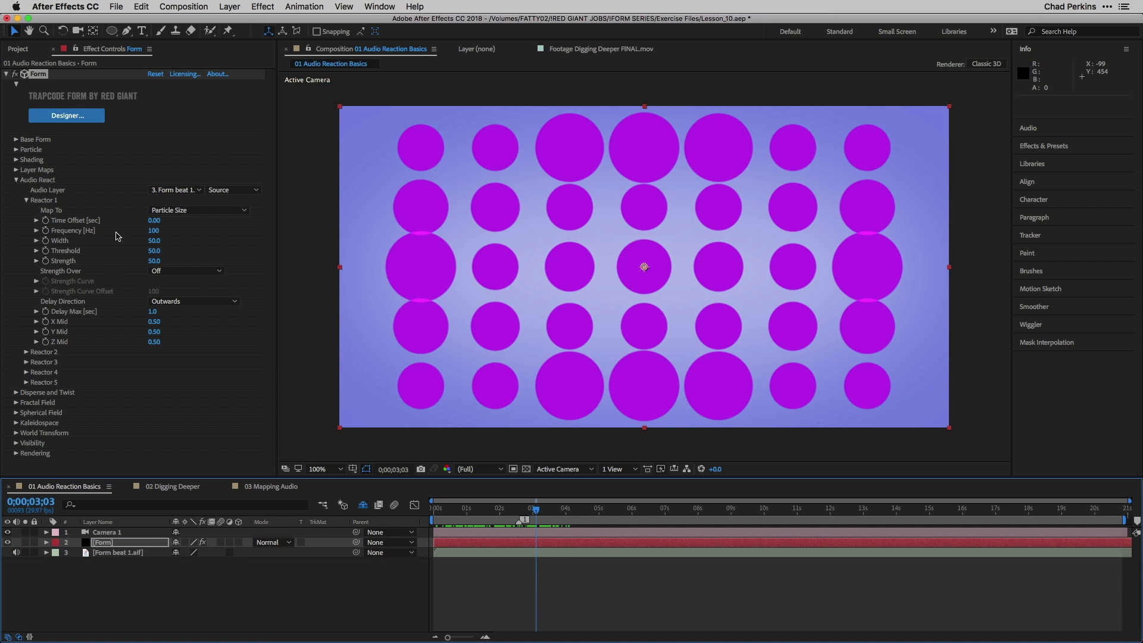
pyautogui.moveTo(470, 515)
pyautogui.mouseDown()
pyautogui.moveTo(555, 514)
pyautogui.moveTo(453, 514)
pyautogui.mouseUp()
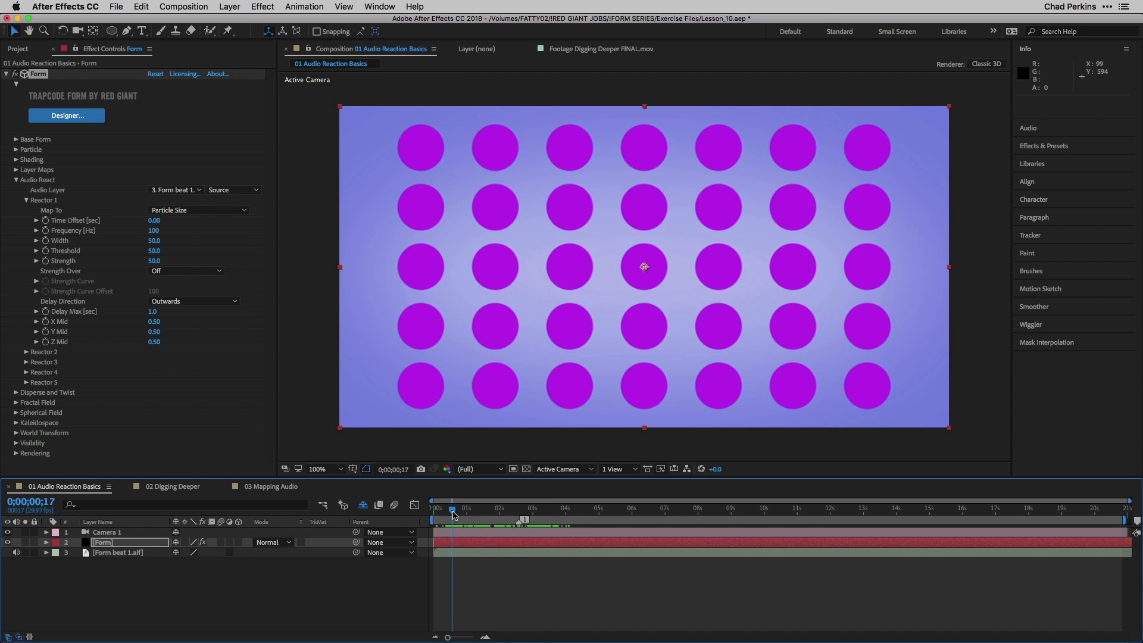
# Step: Set Reactor 2's Frequency to 7000 Hz and map it to Disperse
pyautogui.click(26, 200)
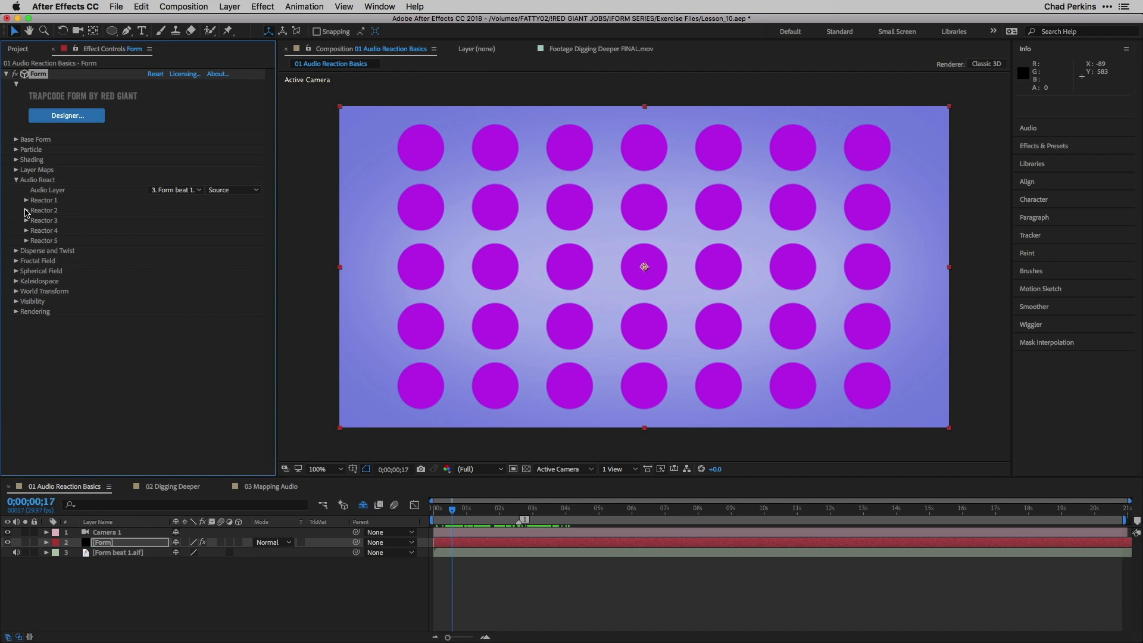
pyautogui.click(26, 210)
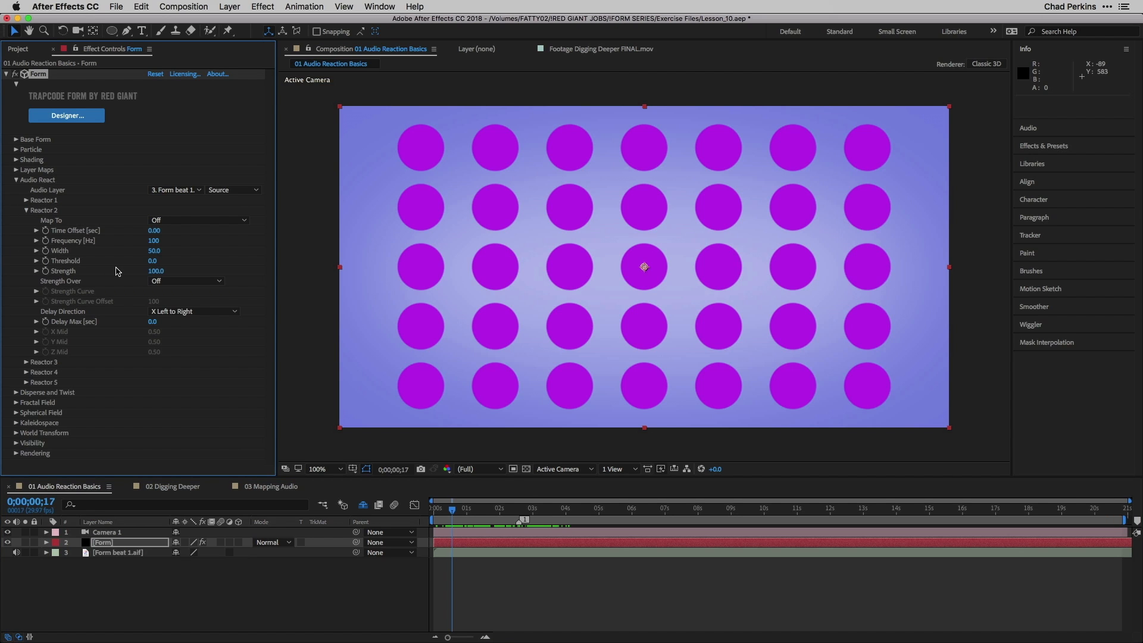
pyautogui.click(153, 241)
pyautogui.press('Return')
pyautogui.click(209, 225)
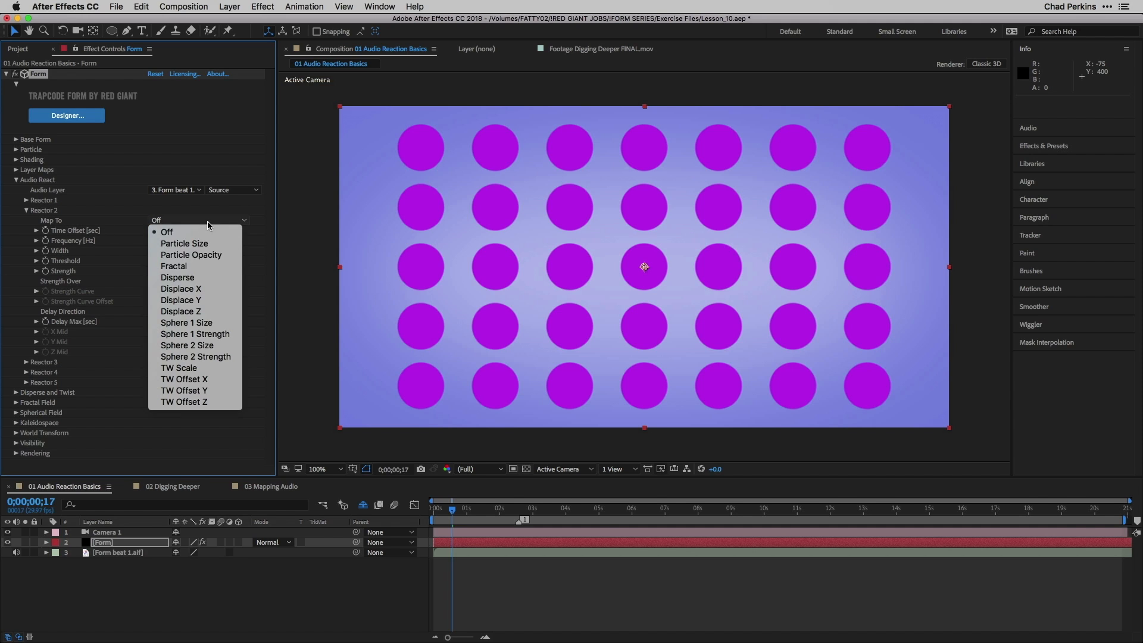
pyautogui.click(212, 278)
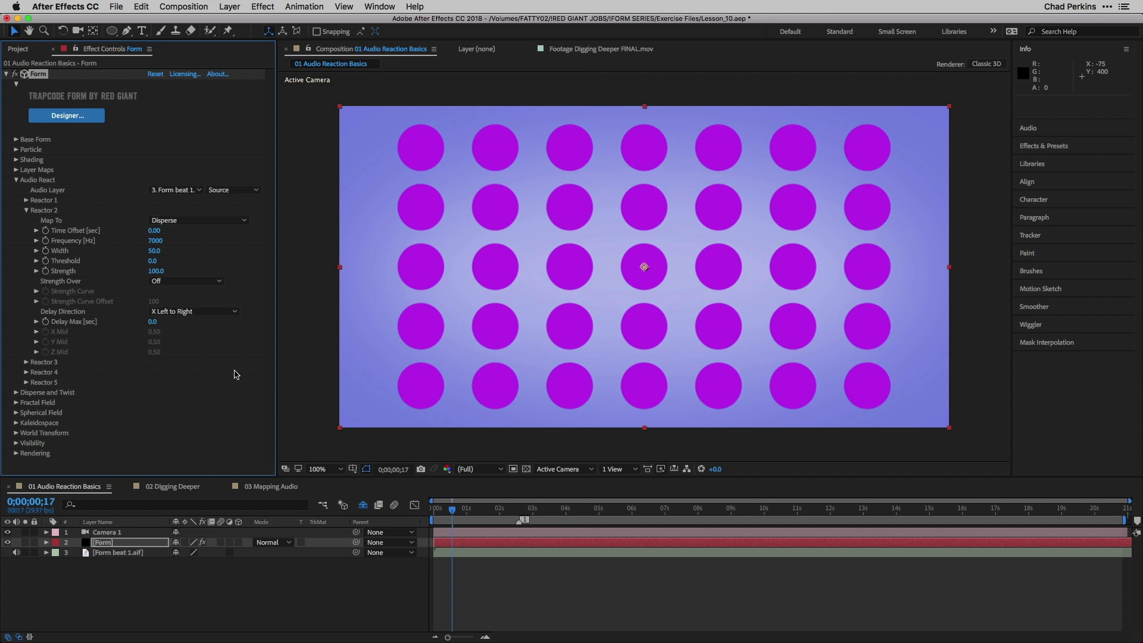
# Step: Set the Form effect's Disperse amount to 100 in the Disperse and Twist settings
pyautogui.click(16, 393)
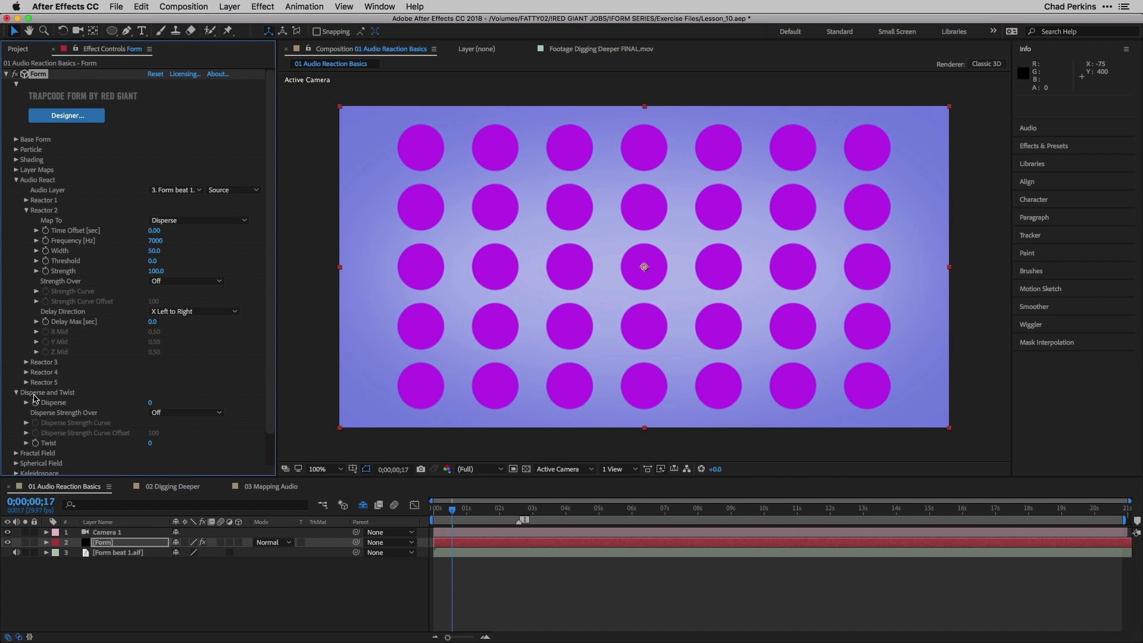
pyautogui.click(150, 404)
pyautogui.write('100')
pyautogui.press('Return')
pyautogui.click(17, 393)
# Step: Preview the composition from the first frame to check how the spheres disperse with the beat
pyautogui.moveTo(446, 511)
pyautogui.mouseDown()
pyautogui.moveTo(435, 512)
pyautogui.moveTo(501, 515)
pyautogui.moveTo(425, 513)
pyautogui.mouseUp()
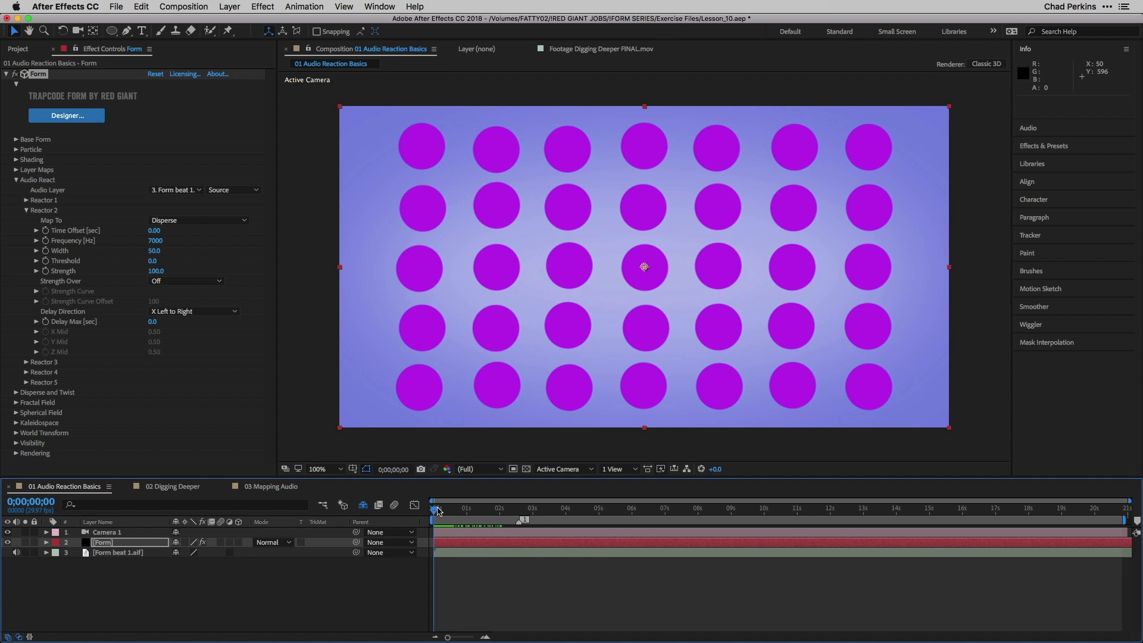
pyautogui.press('space')
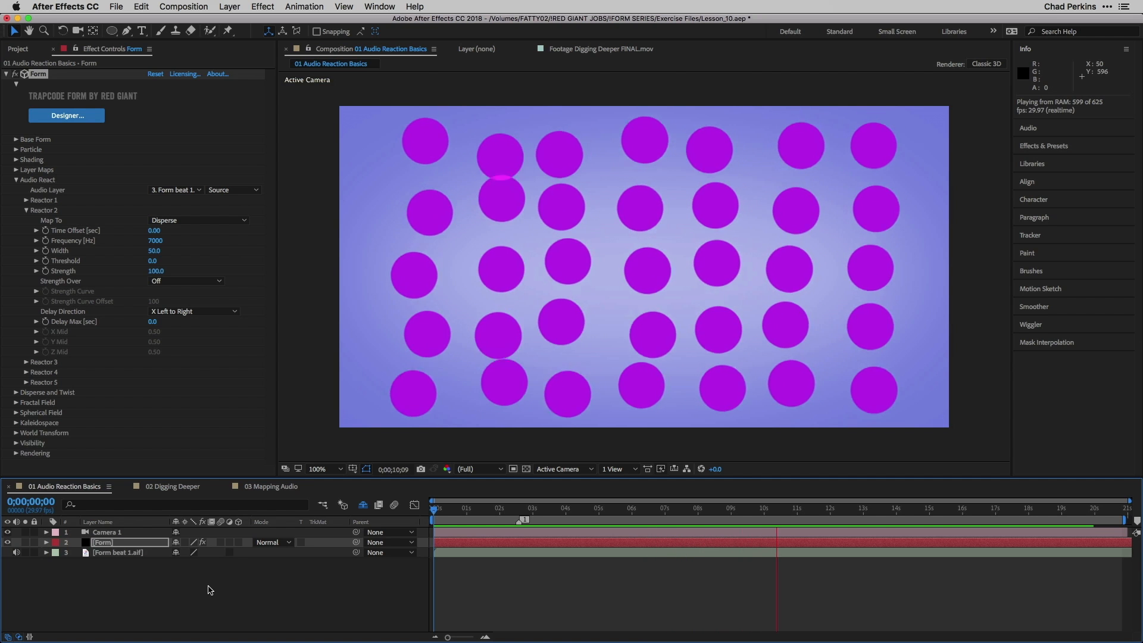
pyautogui.press('space')
pyautogui.moveTo(637, 516)
pyautogui.mouseDown()
pyautogui.moveTo(799, 521)
pyautogui.moveTo(659, 513)
pyautogui.mouseUp()
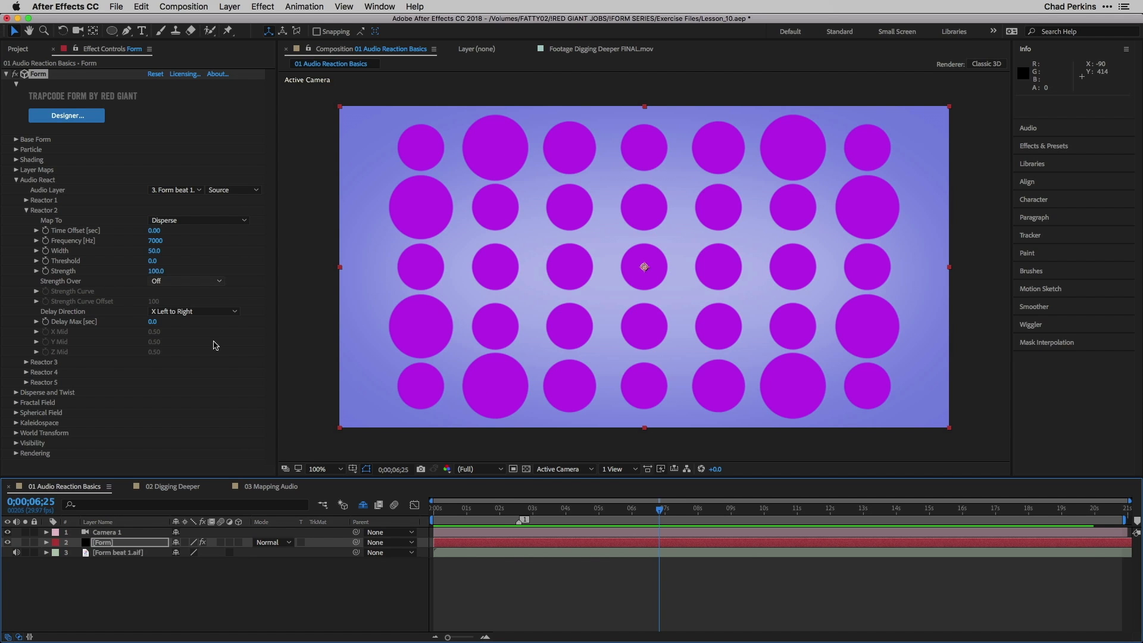
# Step: Set Reactor 2's Strength to 350 and scrub through the first three seconds to check the dispersion
pyautogui.moveTo(462, 510); pyautogui.dragTo(457, 509)
pyautogui.click(156, 271)
pyautogui.write('350')
pyautogui.press('Return')
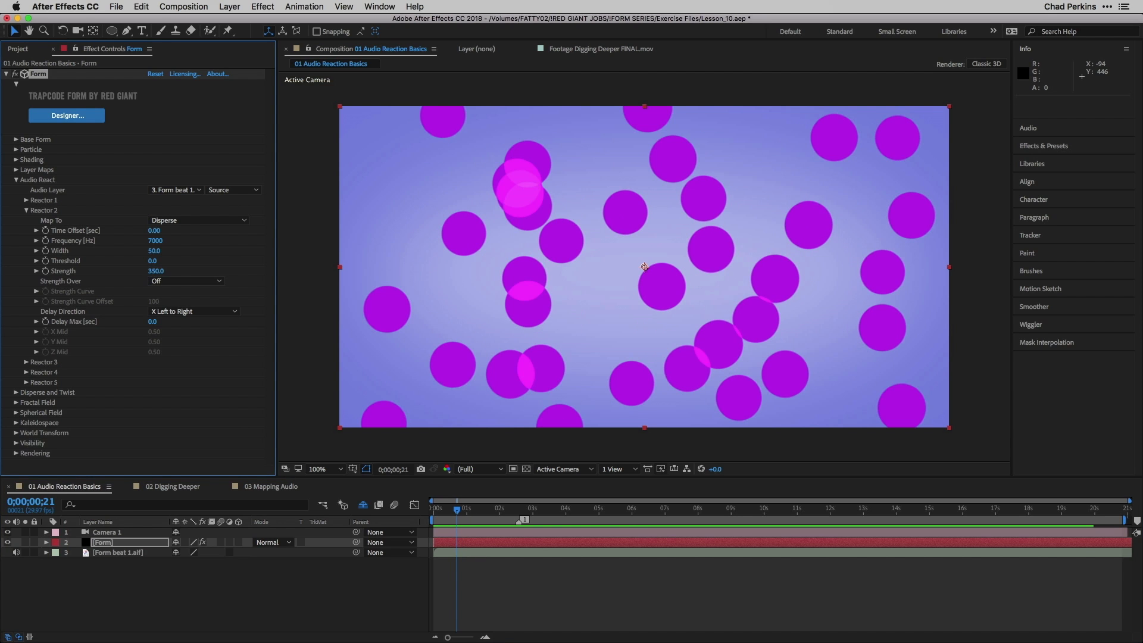
pyautogui.moveTo(444, 517); pyautogui.dragTo(469, 506)
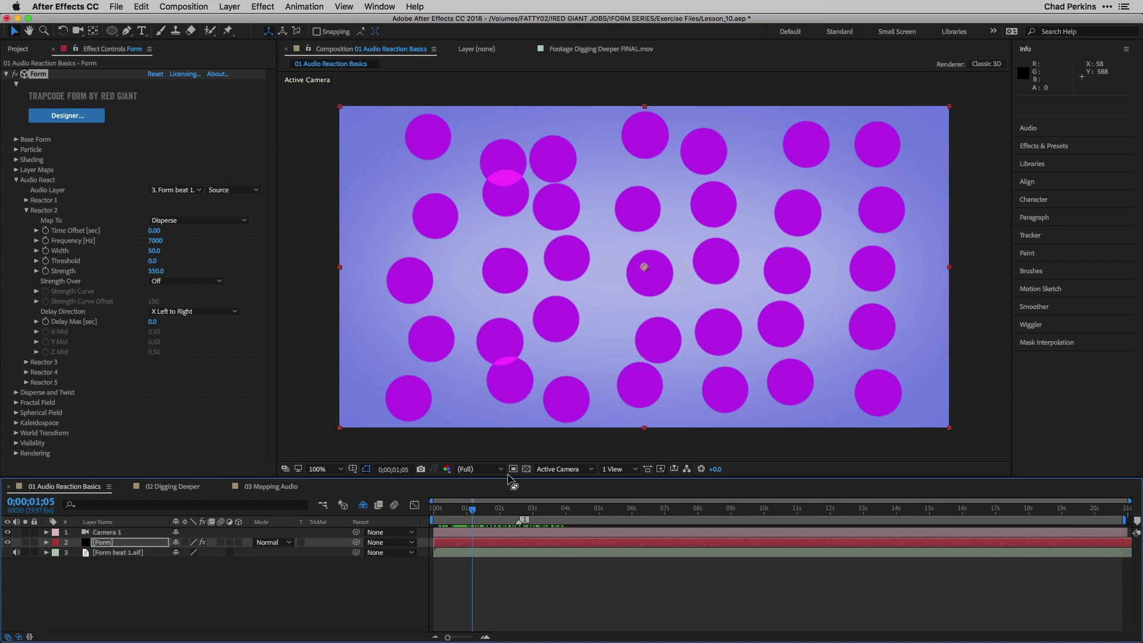
pyautogui.moveTo(498, 515); pyautogui.dragTo(543, 512)
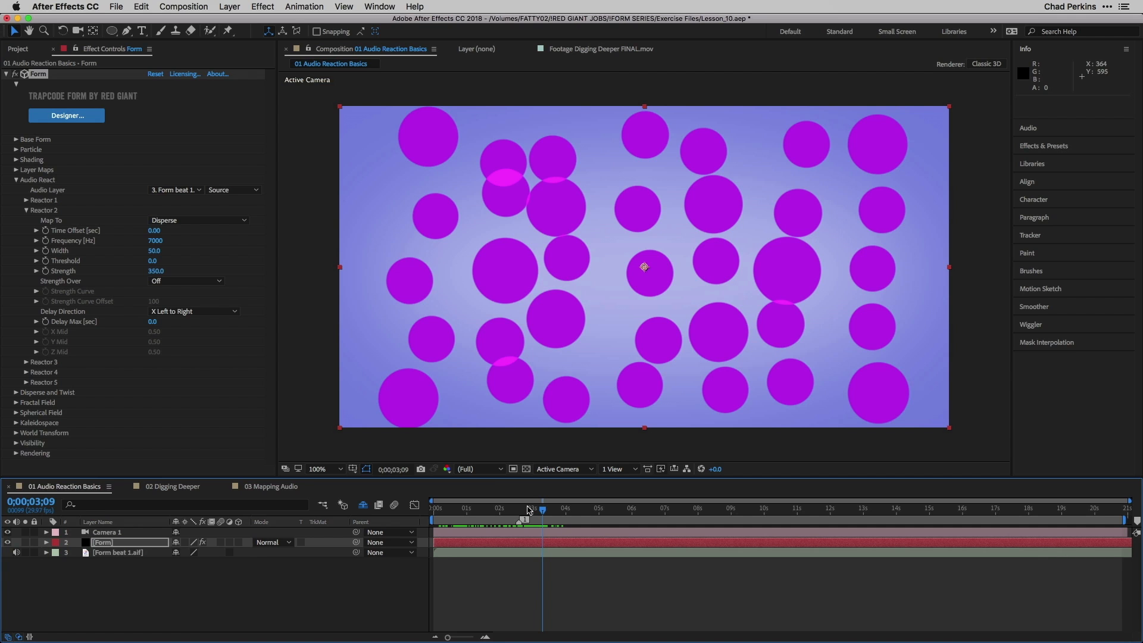
# Step: Open the 02 Digging Deeper composition and preview it from the first frame in a maximized viewer
pyautogui.click(169, 487)
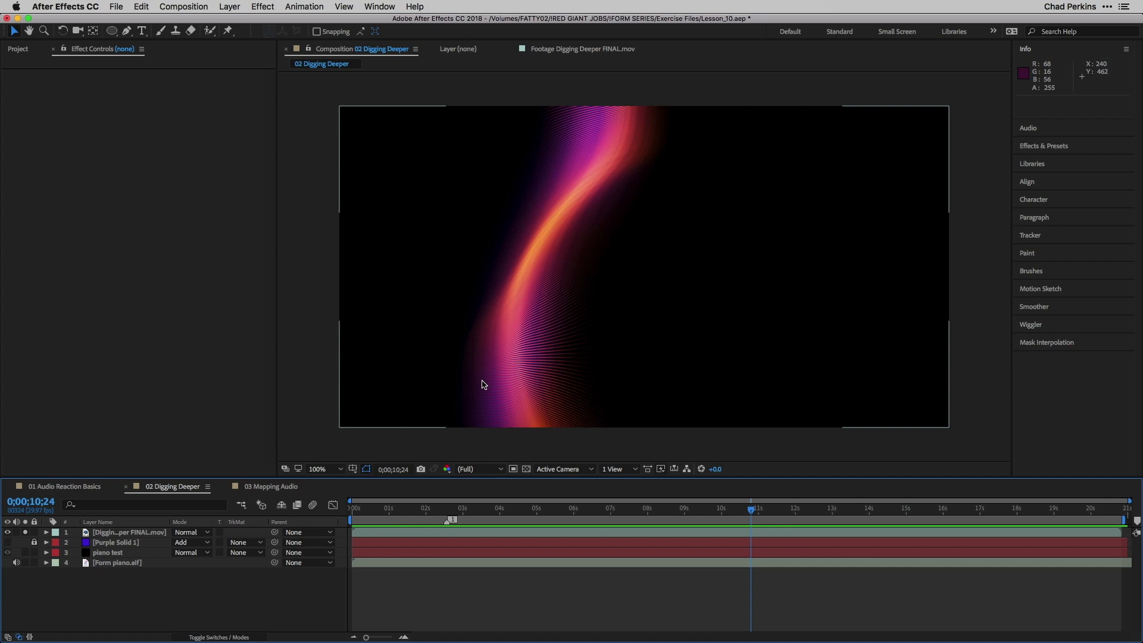
pyautogui.press('Home')
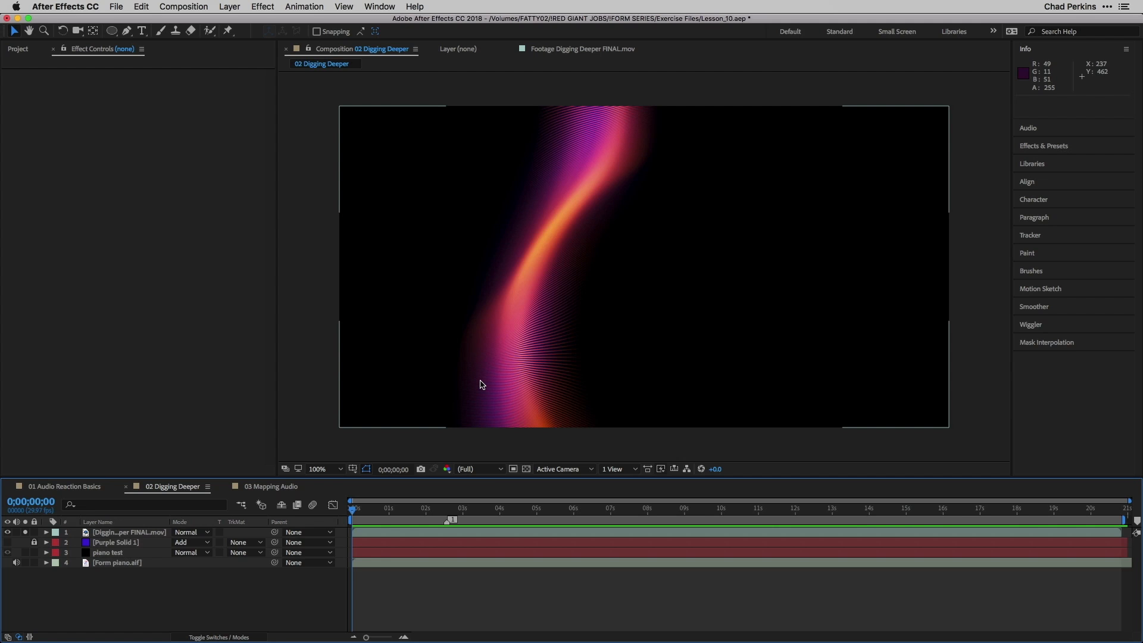
pyautogui.press('`')
pyautogui.press('space')
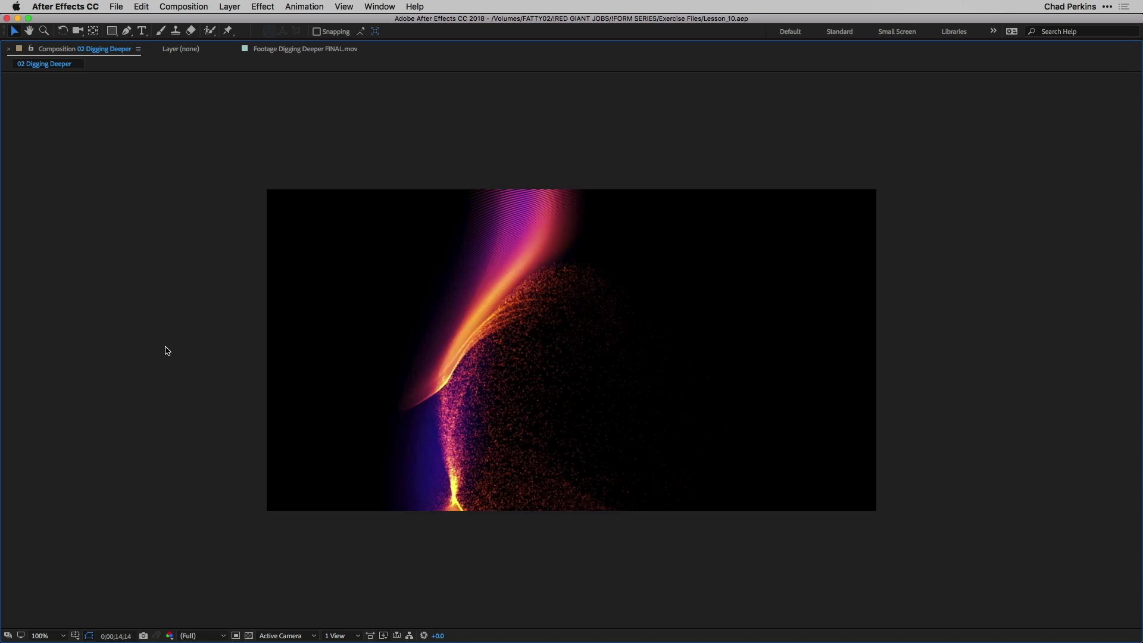
pyautogui.press('space')
pyautogui.press('`')
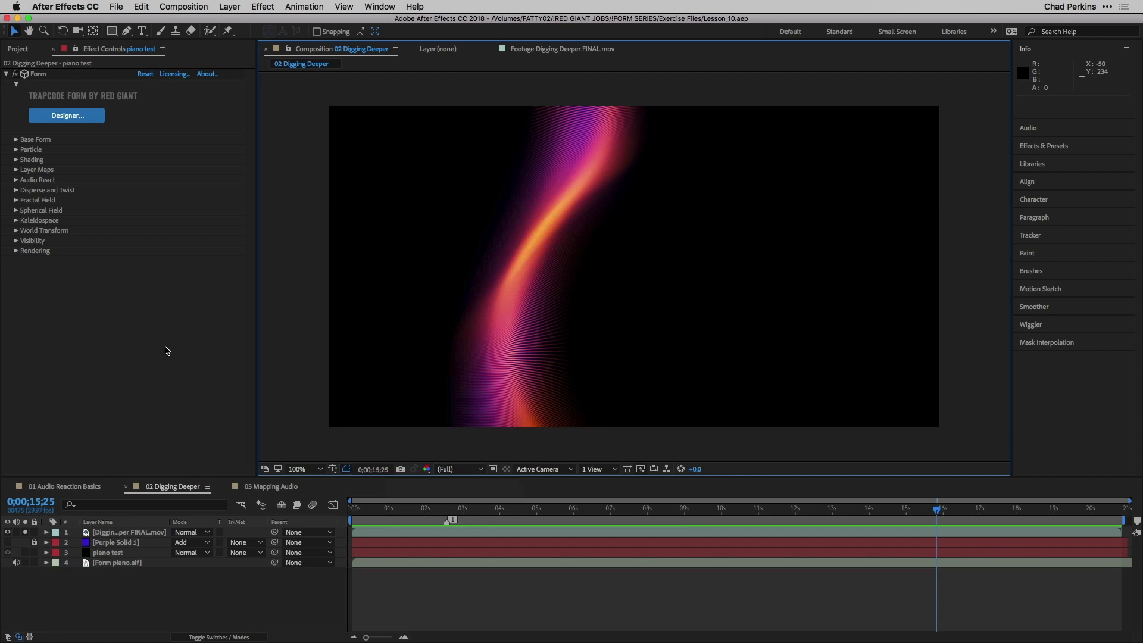
# Step: Scrub through the Digging Deeper composition to examine how the glowing particle strand reacts to the piano audio
pyautogui.moveTo(619, 510); pyautogui.dragTo(497, 508)
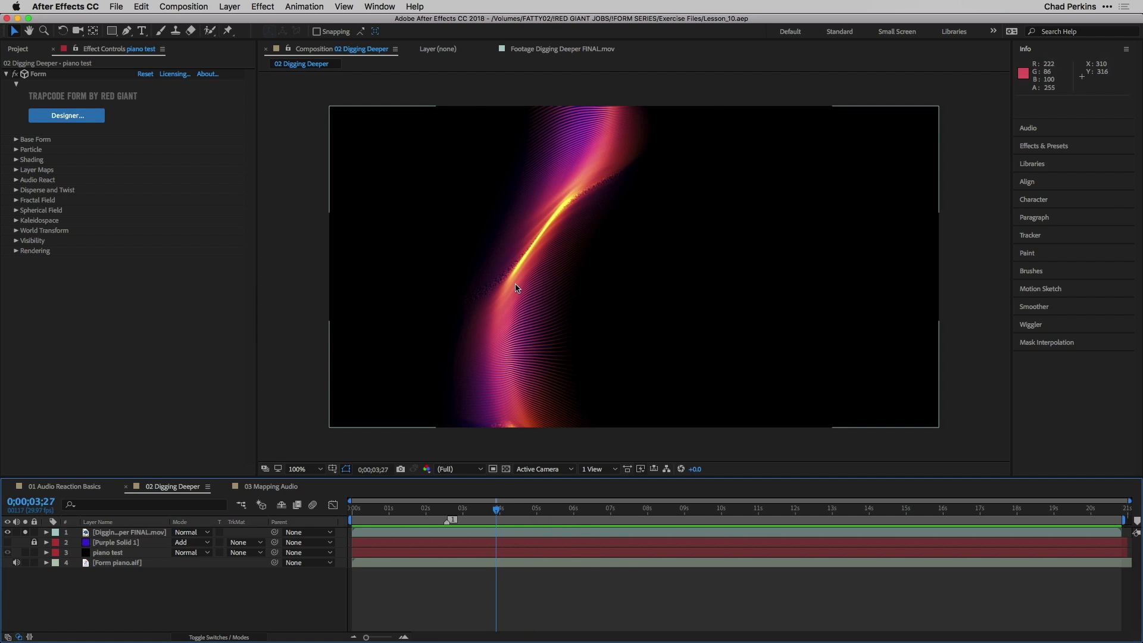
pyautogui.moveTo(449, 513)
pyautogui.mouseDown()
pyautogui.moveTo(423, 509)
pyautogui.moveTo(470, 507)
pyautogui.mouseUp()
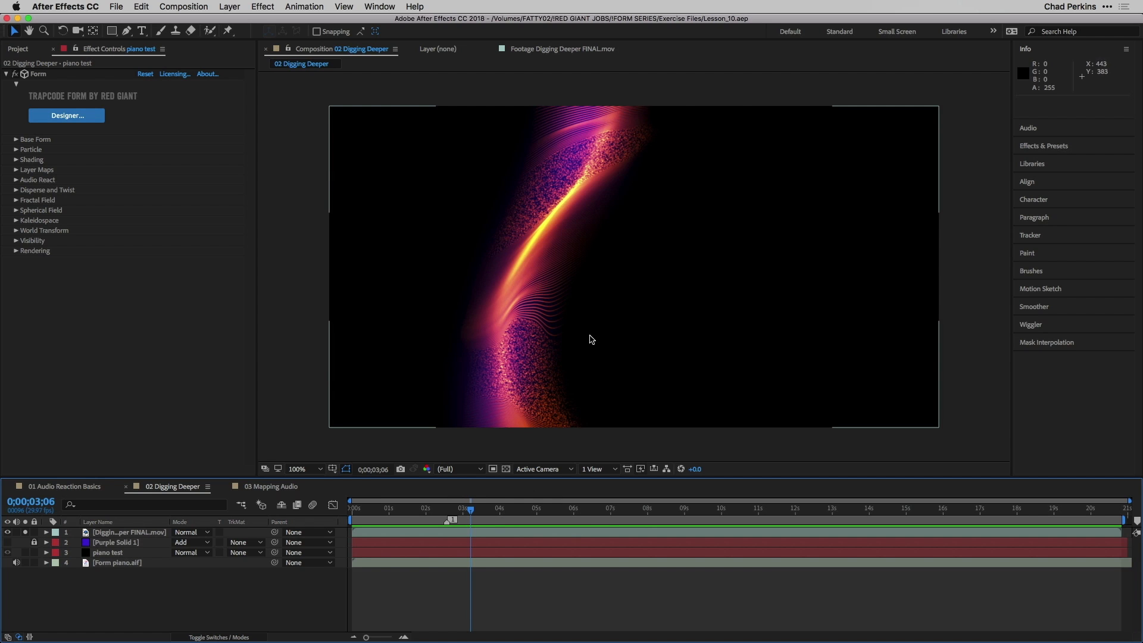
pyautogui.moveTo(466, 514); pyautogui.dragTo(540, 507)
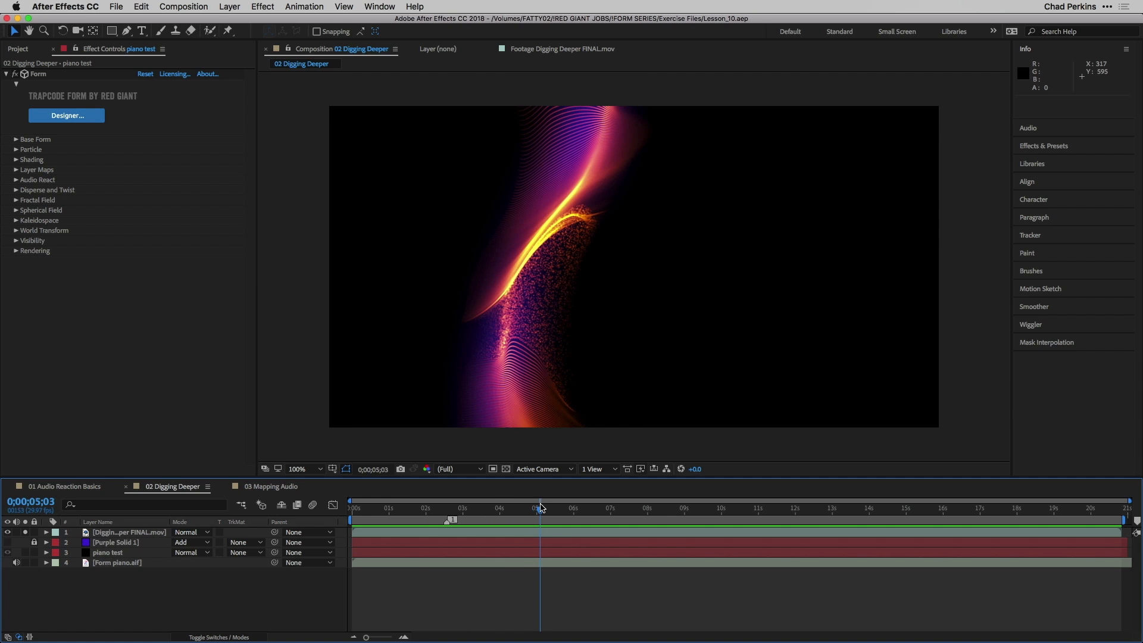
pyautogui.moveTo(369, 511)
pyautogui.mouseDown()
pyautogui.moveTo(354, 509)
pyautogui.moveTo(374, 509)
pyautogui.mouseUp()
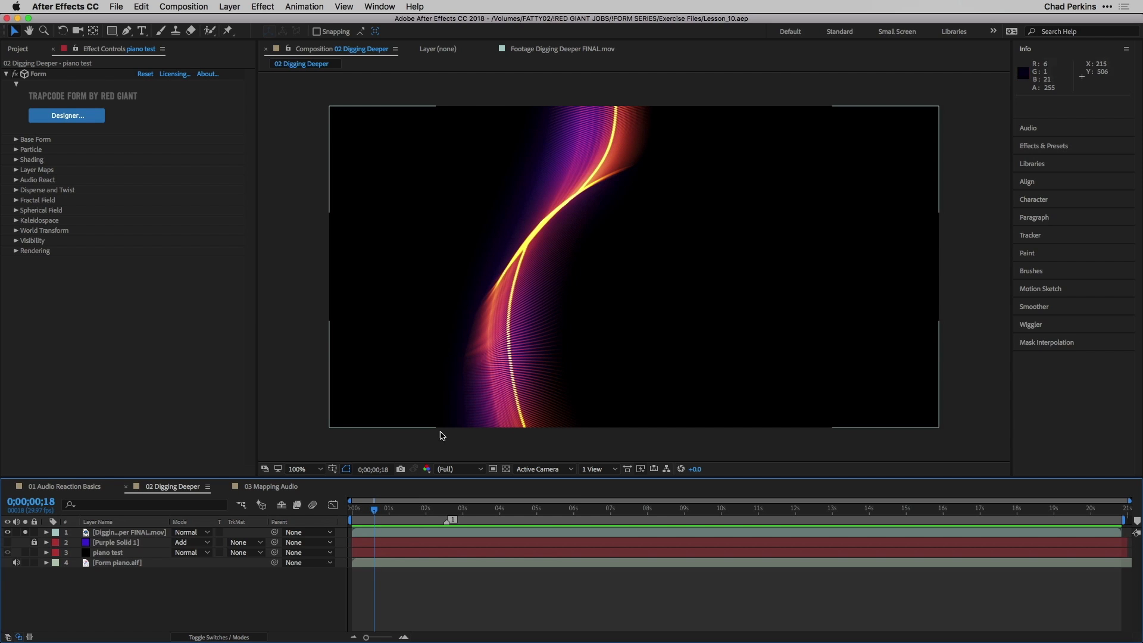
pyautogui.moveTo(355, 509); pyautogui.dragTo(509, 507)
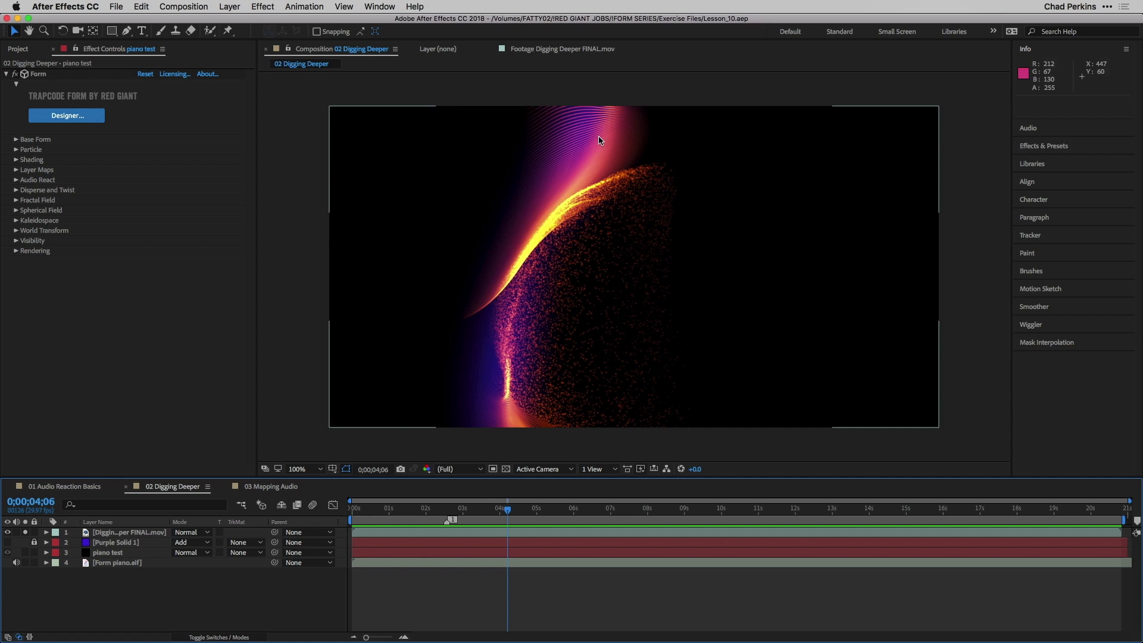
pyautogui.moveTo(488, 502); pyautogui.dragTo(842, 495)
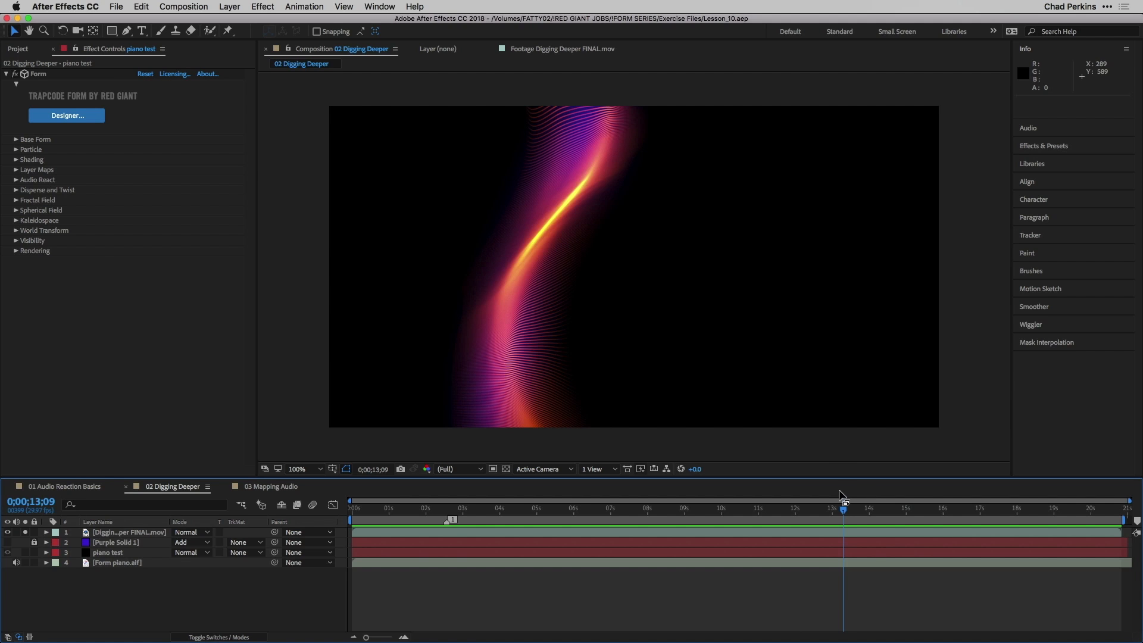
# Step: Hide the Digging Deeper FINAL.mov layer, select the piano test layer and return to the first frame
pyautogui.click(18, 180)
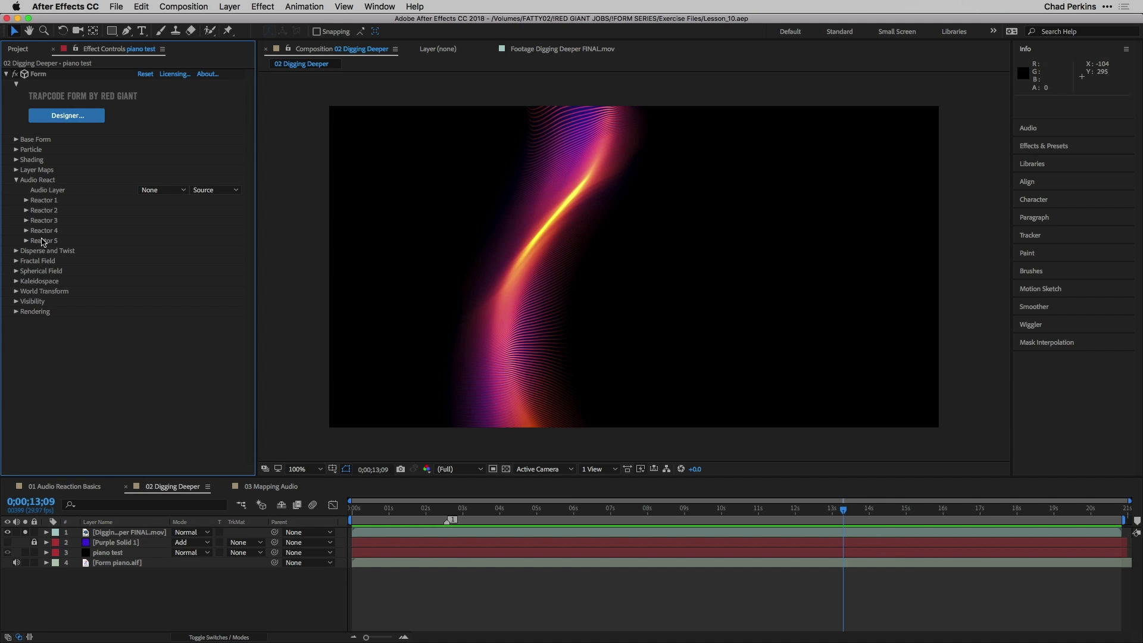
pyautogui.click(7, 532)
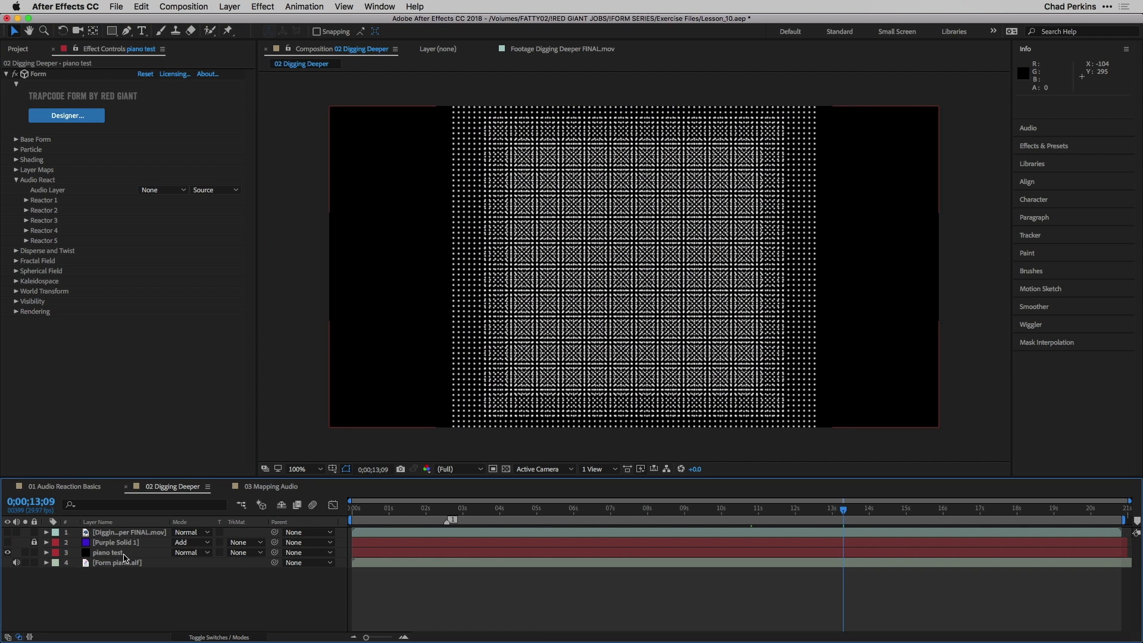
pyautogui.click(128, 553)
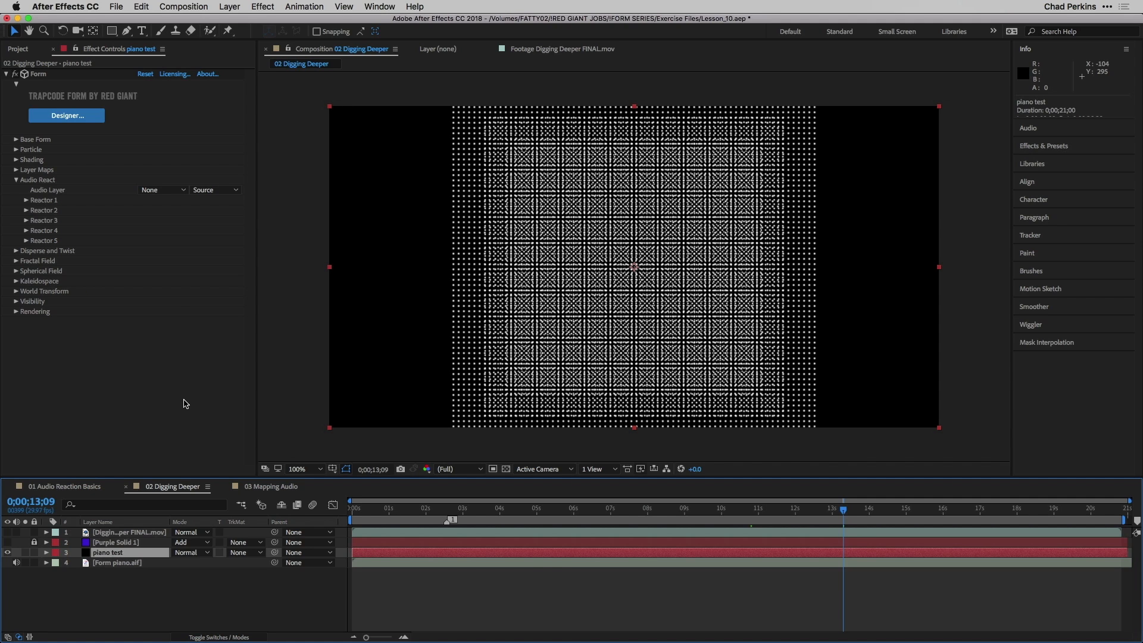
pyautogui.press('Home')
pyautogui.click(16, 180)
# Step: Switch the piano test Base Form size to XYZ Individual, with Size X 300 and Size Y 700
pyautogui.click(16, 140)
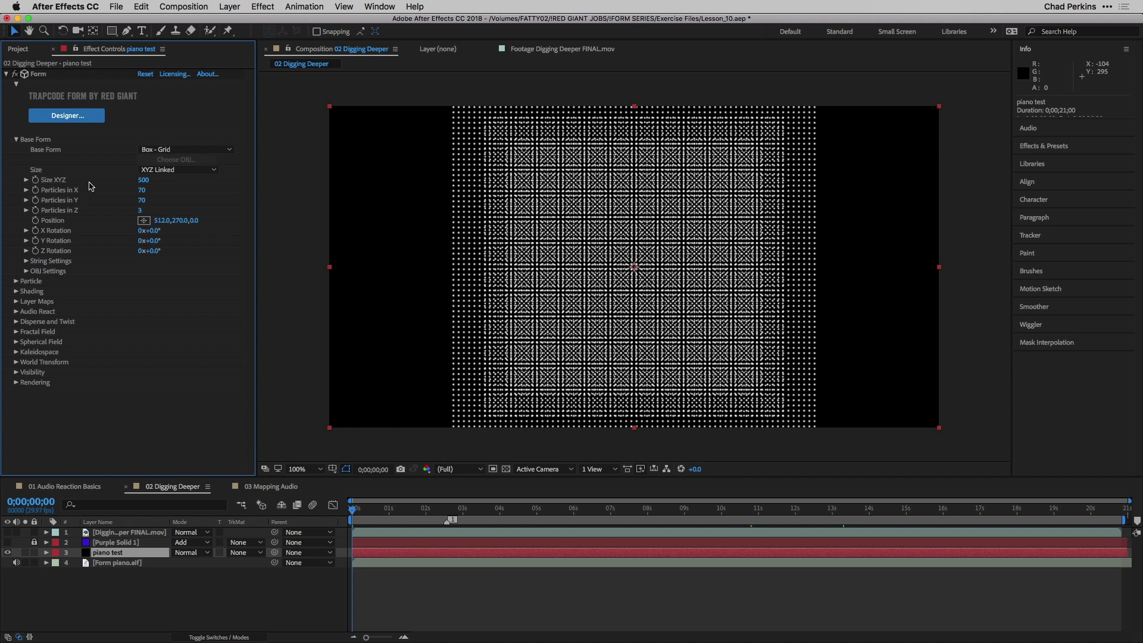
pyautogui.click(140, 170)
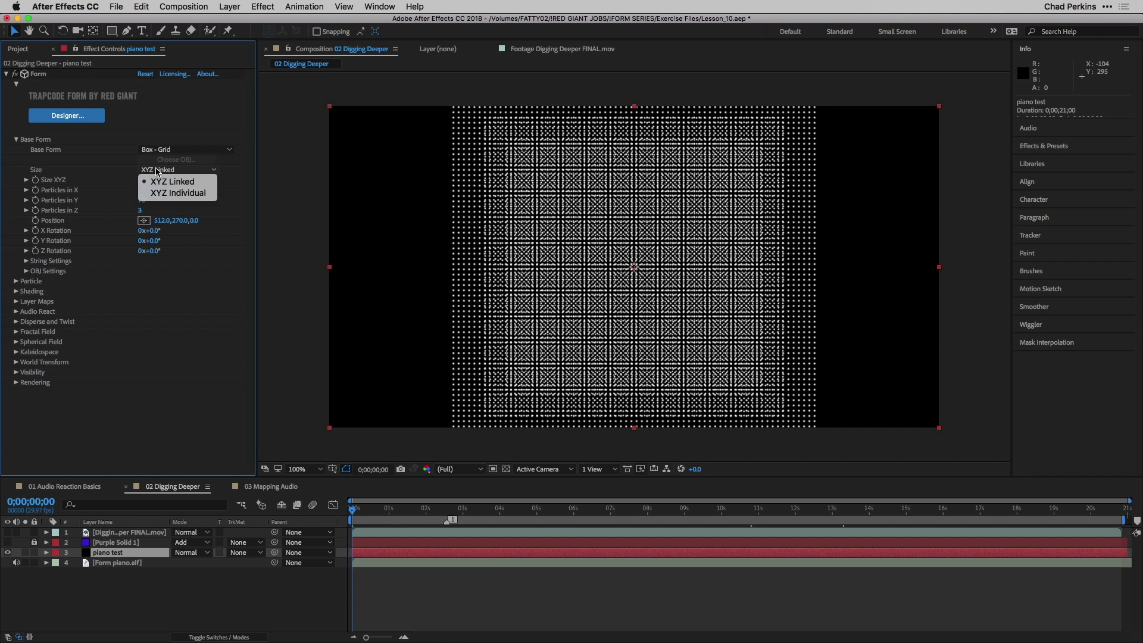
pyautogui.click(157, 189)
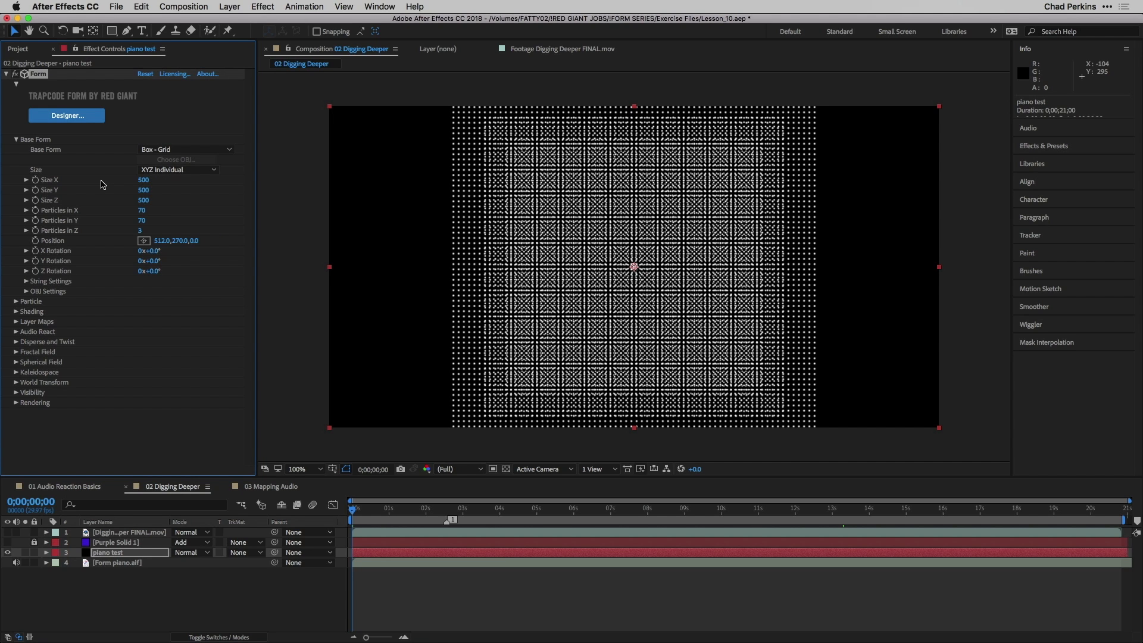
pyautogui.click(142, 181)
pyautogui.press('Tab')
pyautogui.write('7')
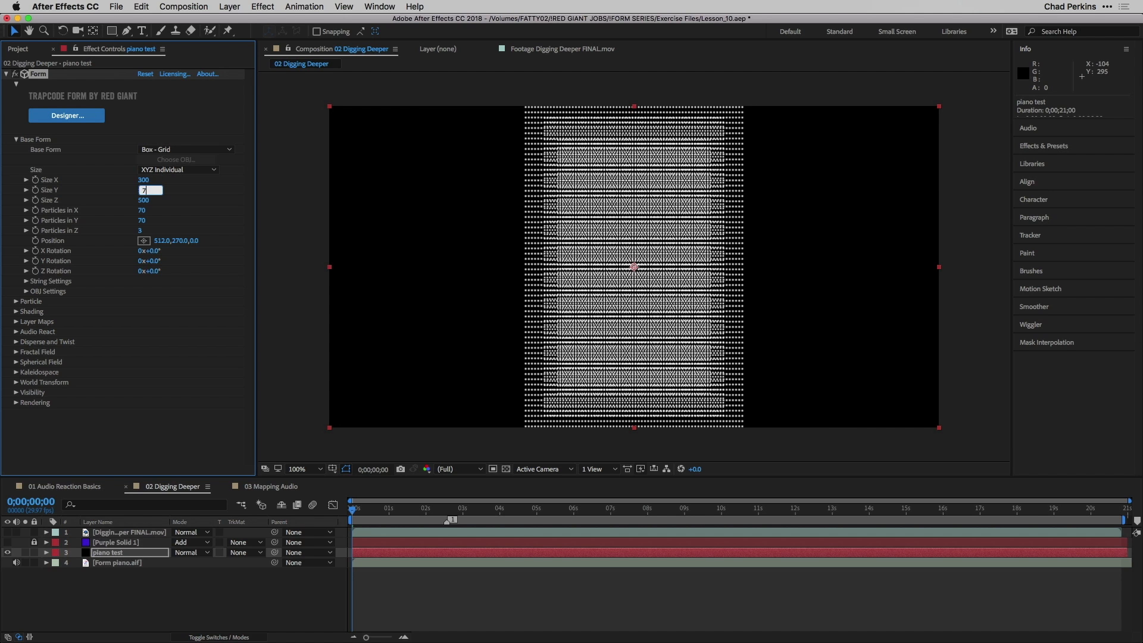
pyautogui.press('Return')
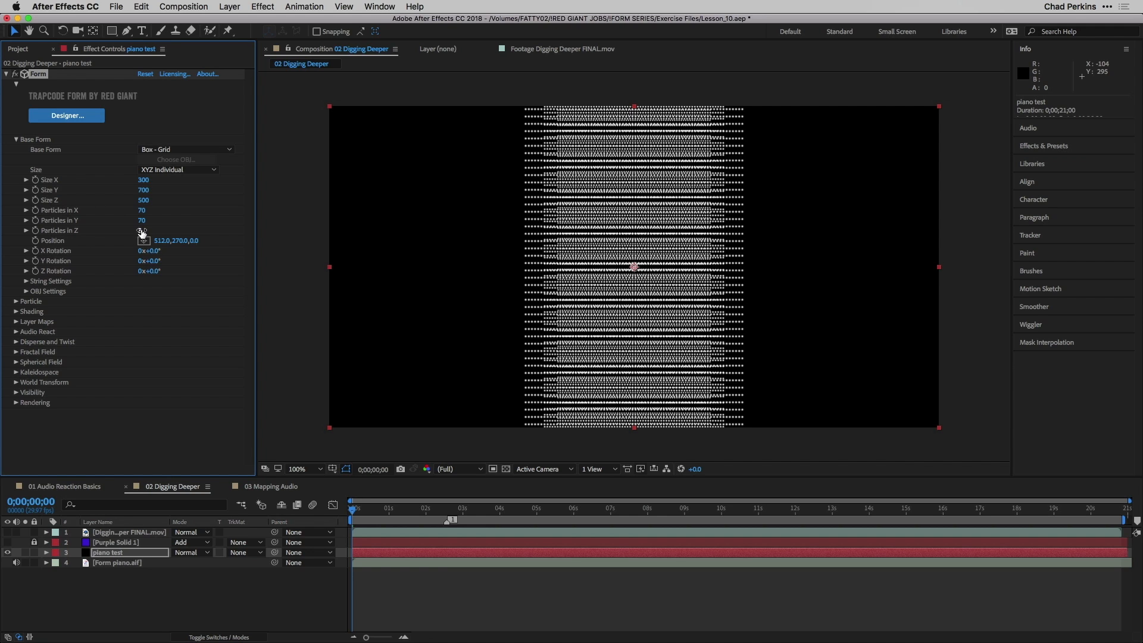
# Step: Set the Base Form particle counts to 340 in X, 300 in Y and 1 in Z
pyautogui.moveTo(140, 230); pyautogui.dragTo(107, 229)
pyautogui.click(142, 210)
pyautogui.write('340')
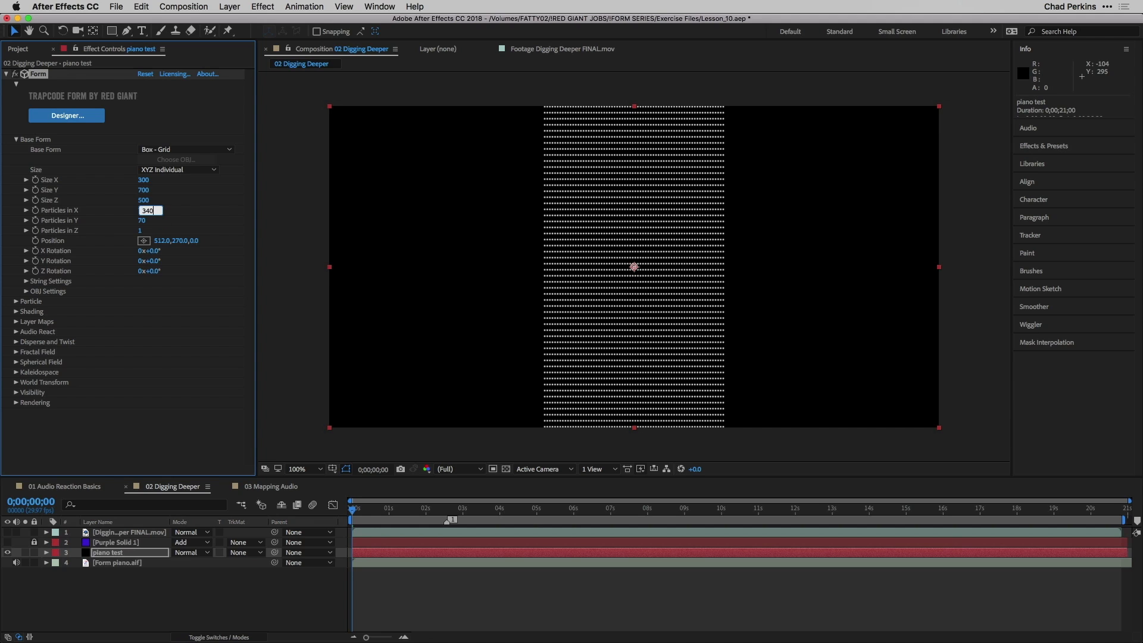
pyautogui.press('Tab')
pyautogui.write('300')
pyautogui.press('Return')
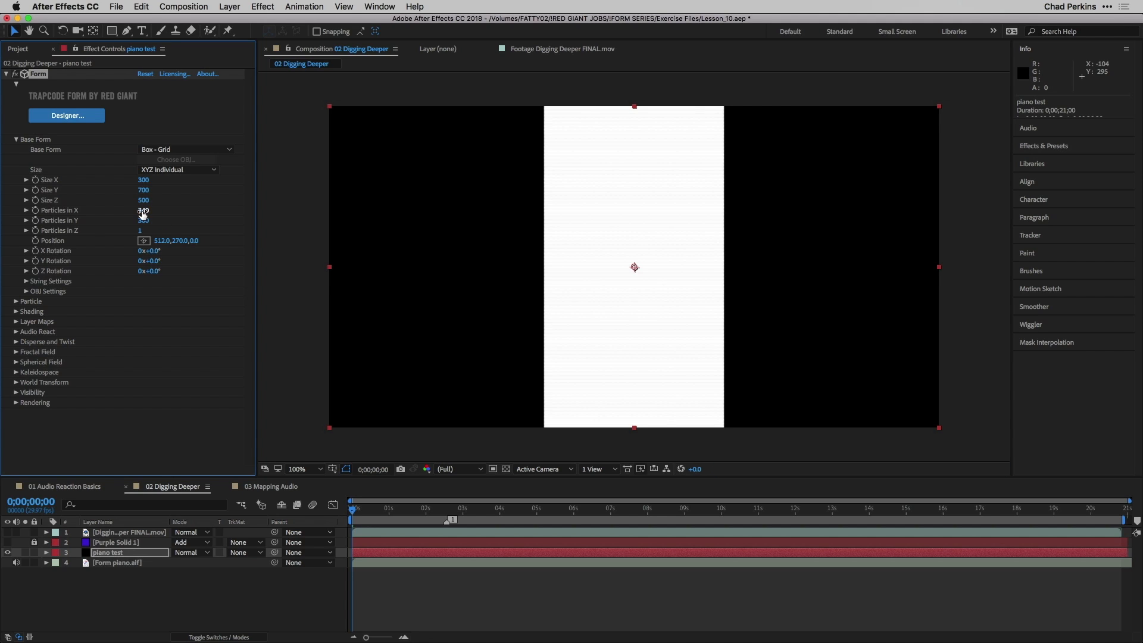
pyautogui.click(16, 139)
# Step: Set the particle Size to 1 and Opacity to 50
pyautogui.click(16, 151)
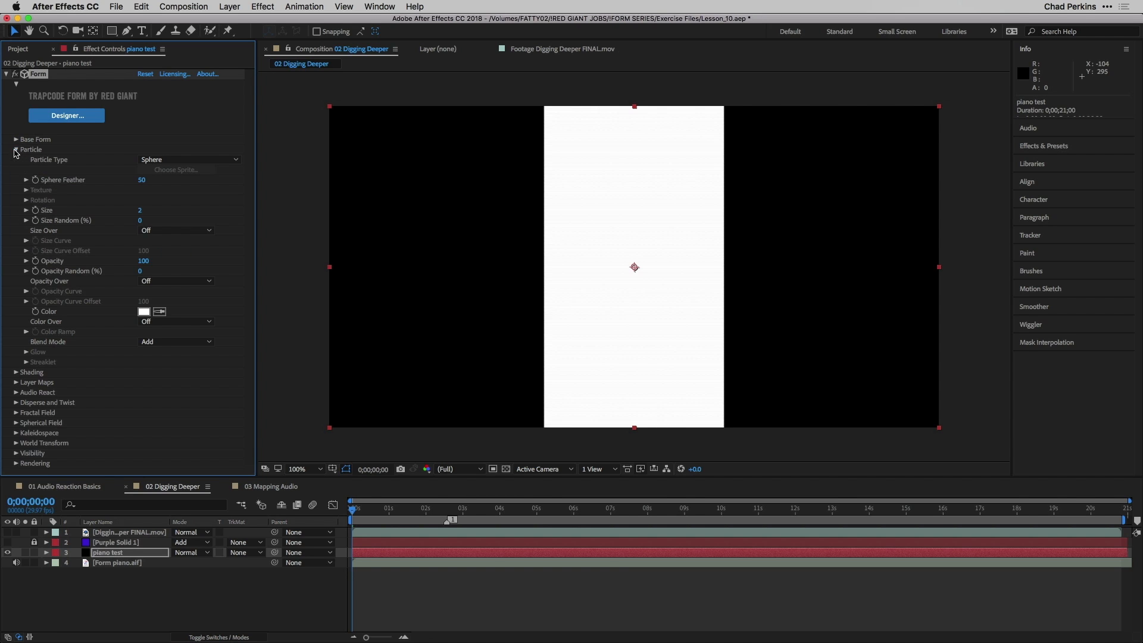
pyautogui.click(140, 211)
pyautogui.press('Return')
pyautogui.click(142, 260)
pyautogui.write('5')
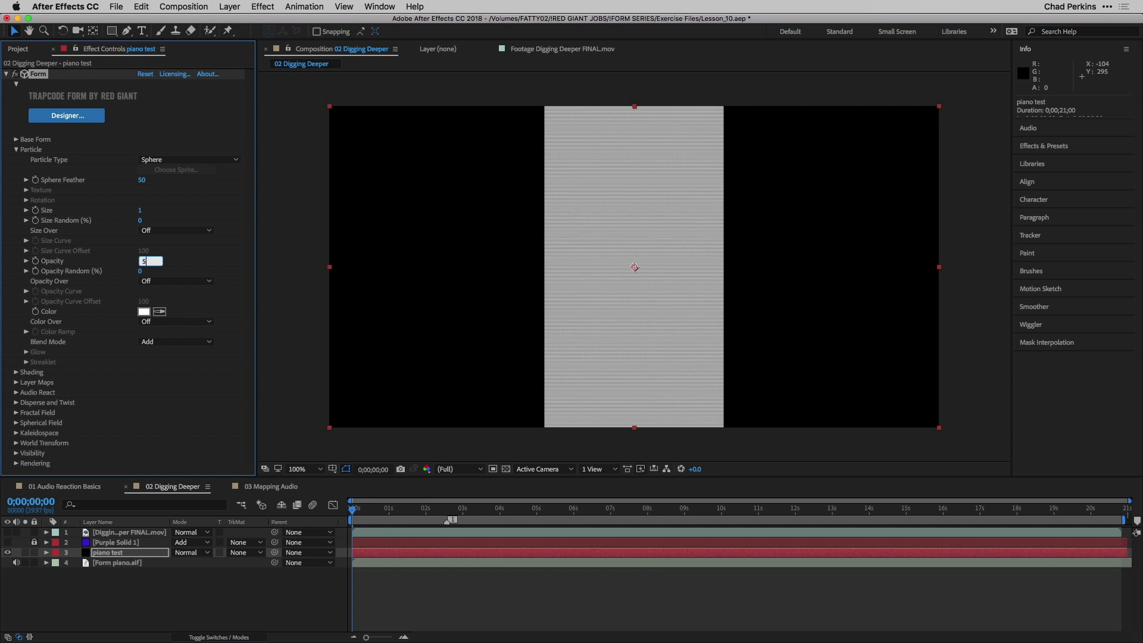
pyautogui.write('0')
pyautogui.press('Return')
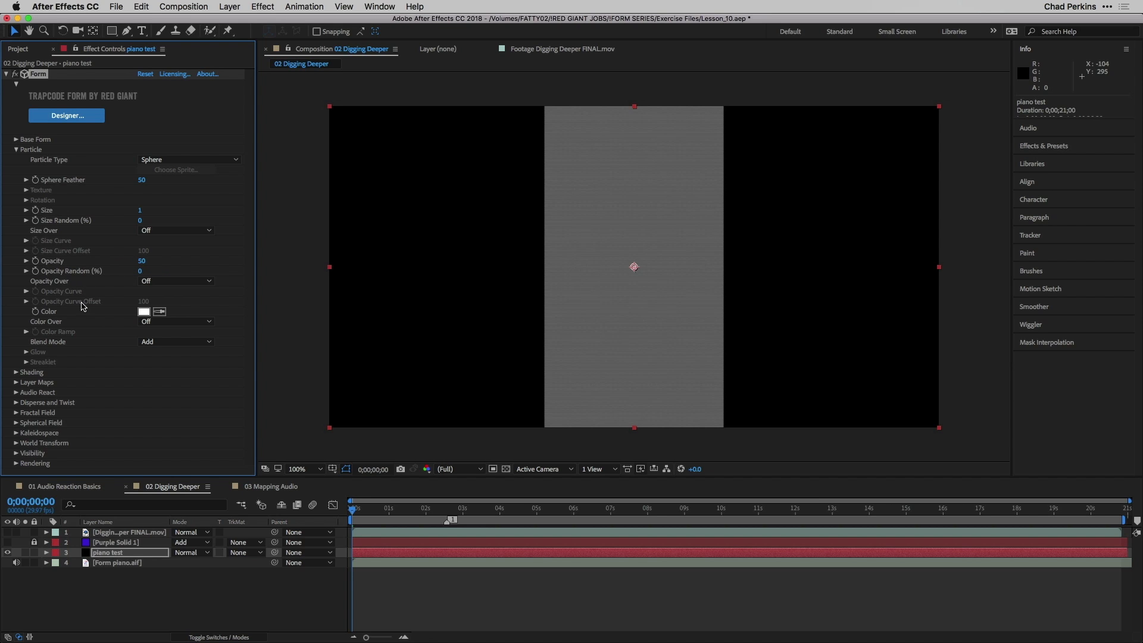
# Step: Set Opacity Over to X and apply the preset opacity curve that fades out at both ends
pyautogui.click(176, 280)
pyautogui.click(150, 304)
pyautogui.click(25, 291)
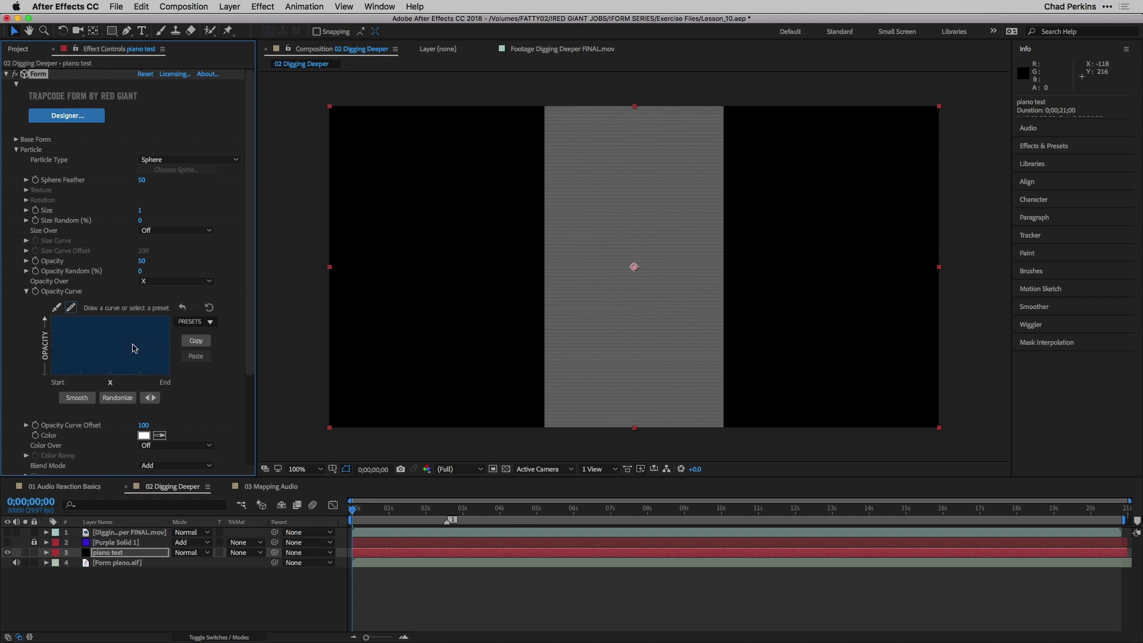
pyautogui.click(200, 322)
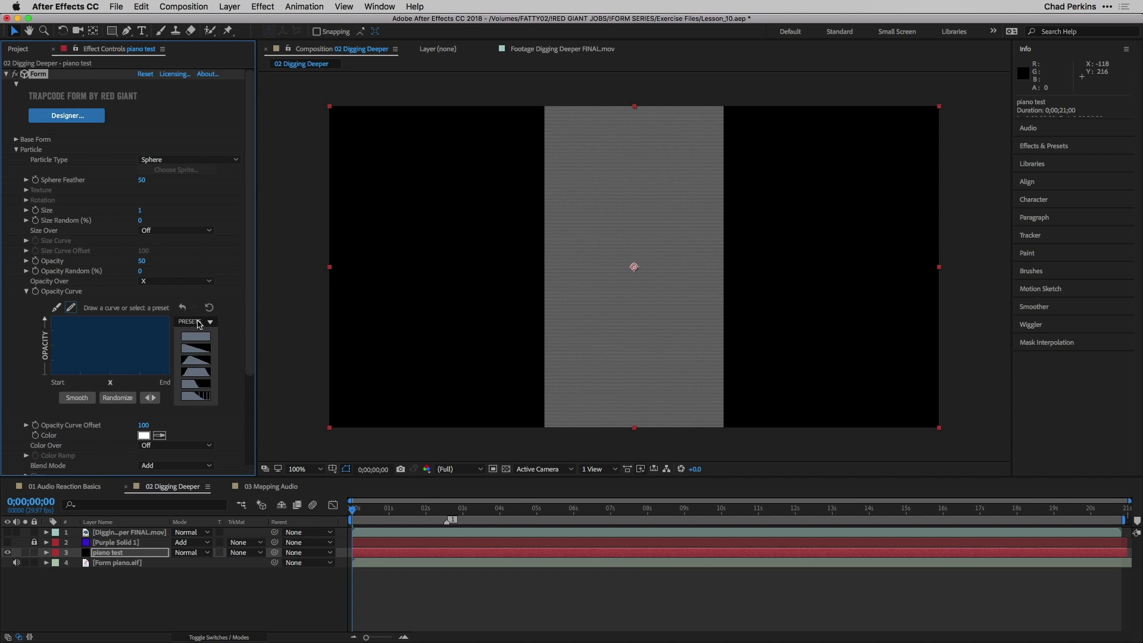
pyautogui.click(196, 375)
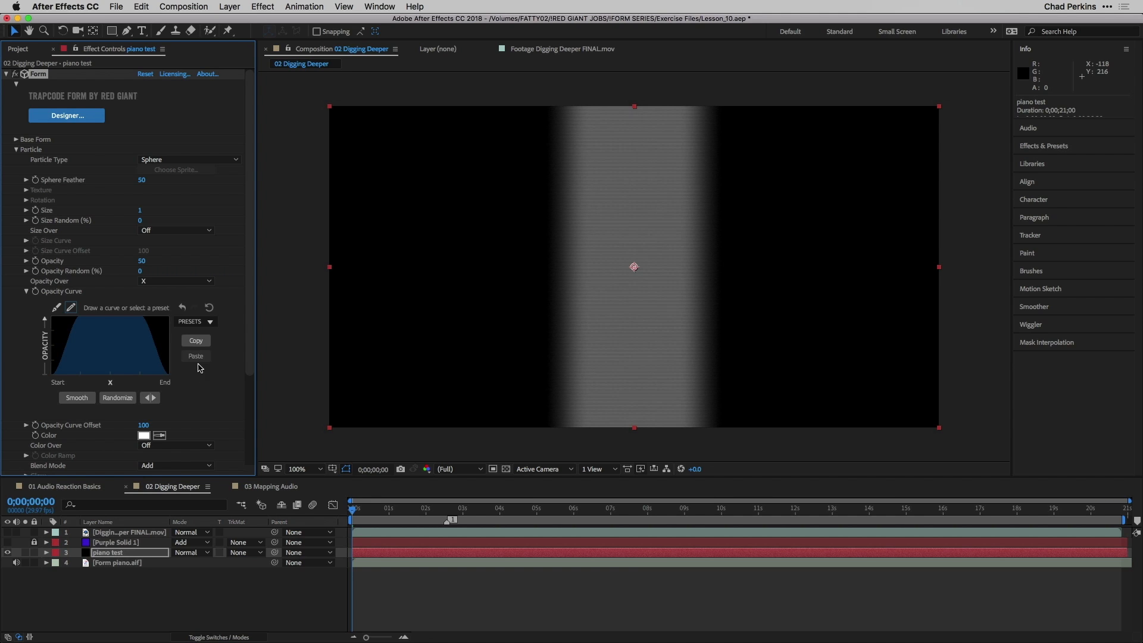
# Step: Pull the upper shoulder points of the opacity curve inward and down for a softer falloff at both edges
pyautogui.click(56, 308)
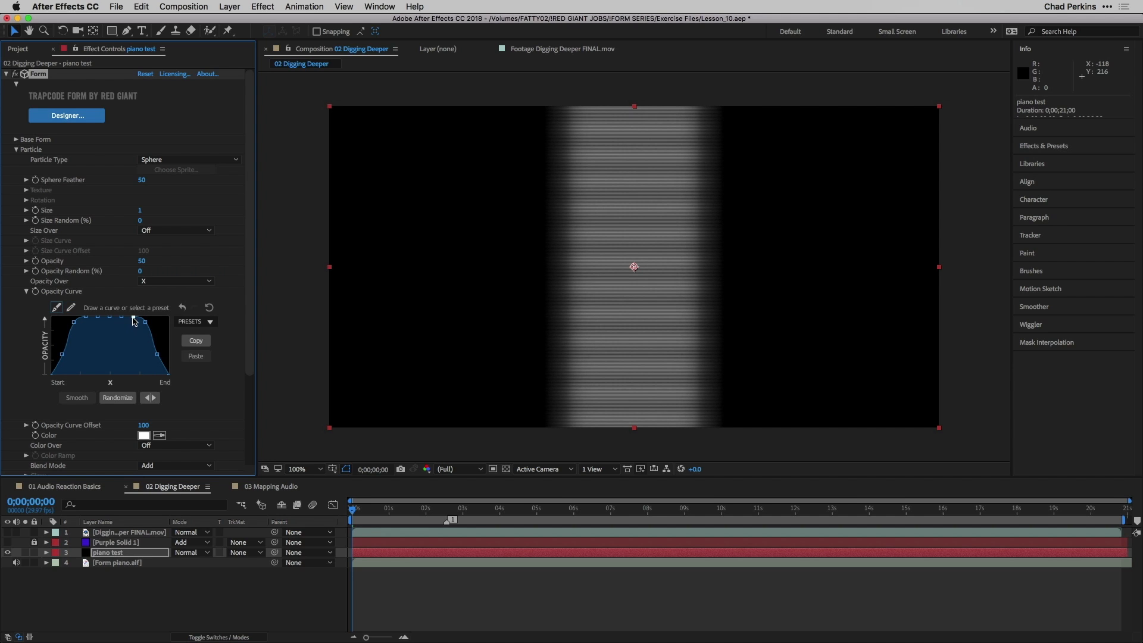
pyautogui.moveTo(147, 325); pyautogui.dragTo(74, 330)
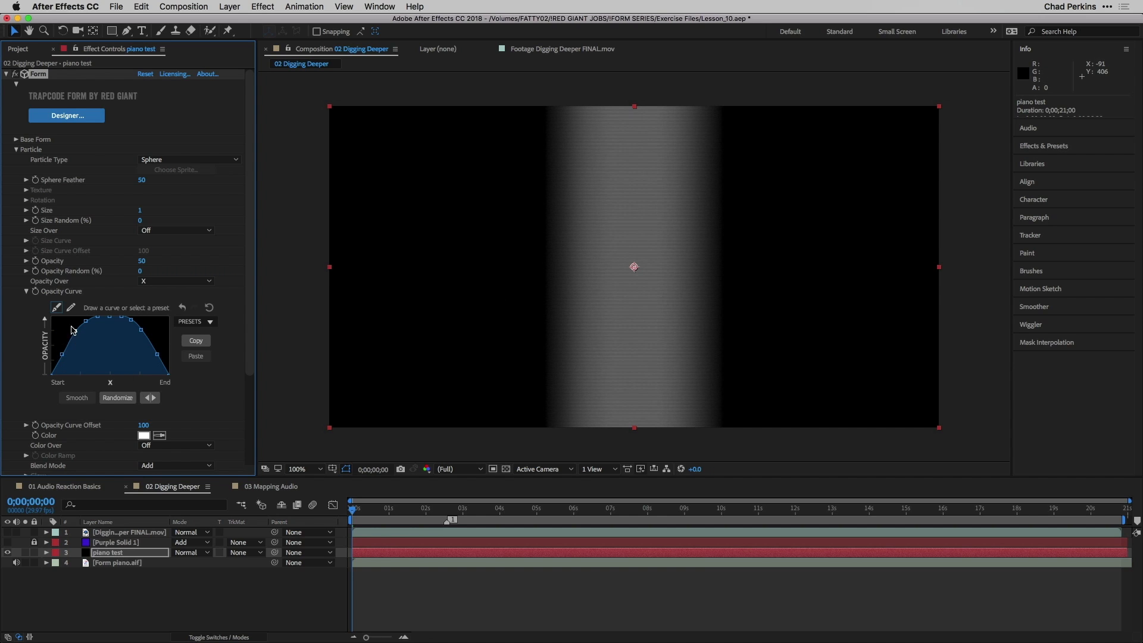
pyautogui.click(25, 291)
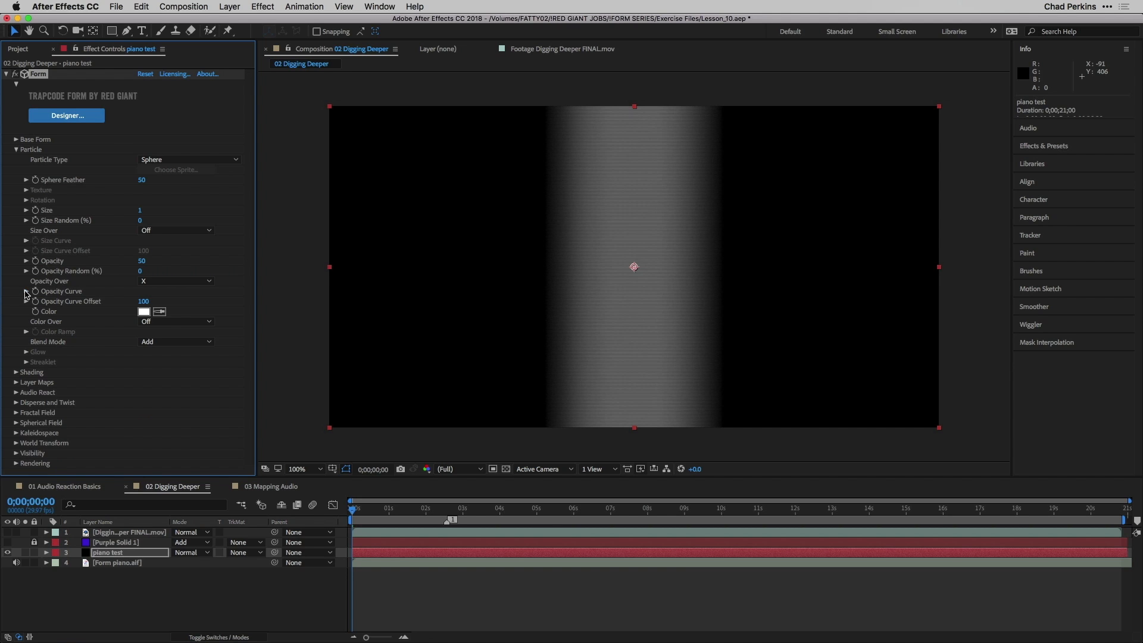
# Step: Set the particle colour to an orange-red with R 255, G 60 and B 6
pyautogui.click(144, 311)
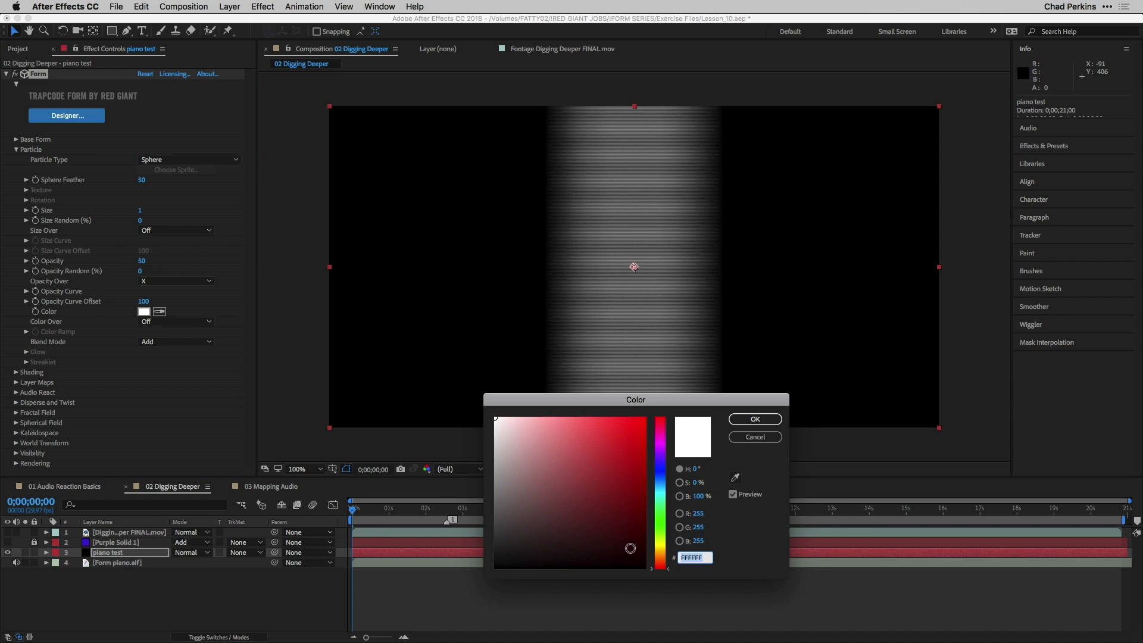
pyautogui.click(697, 526)
pyautogui.write('60')
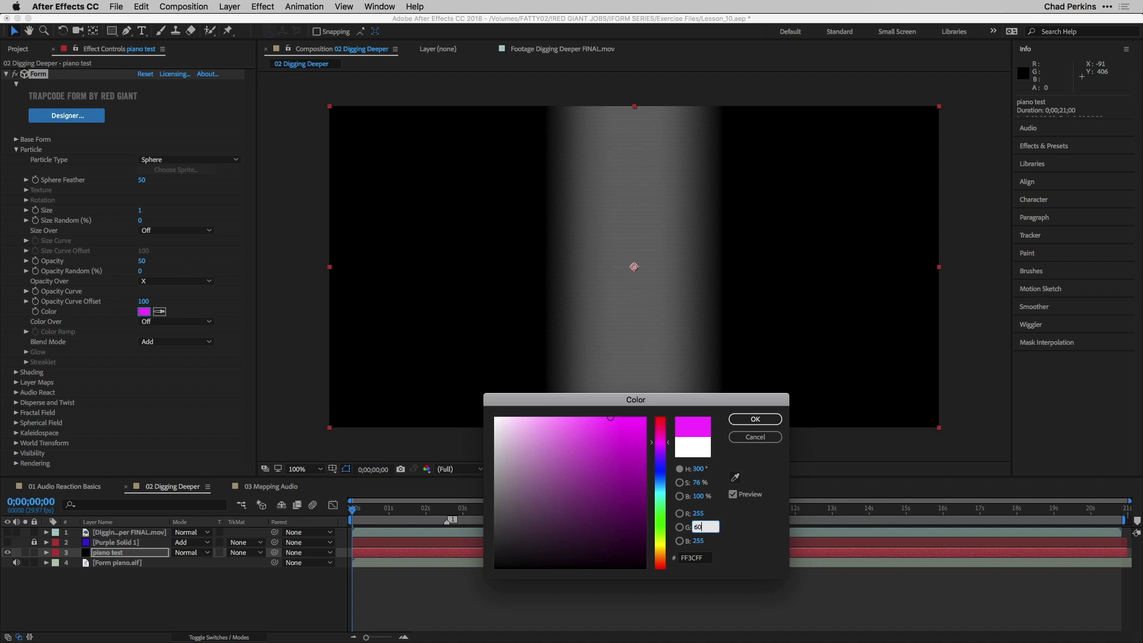
pyautogui.press('Tab')
pyautogui.write('6')
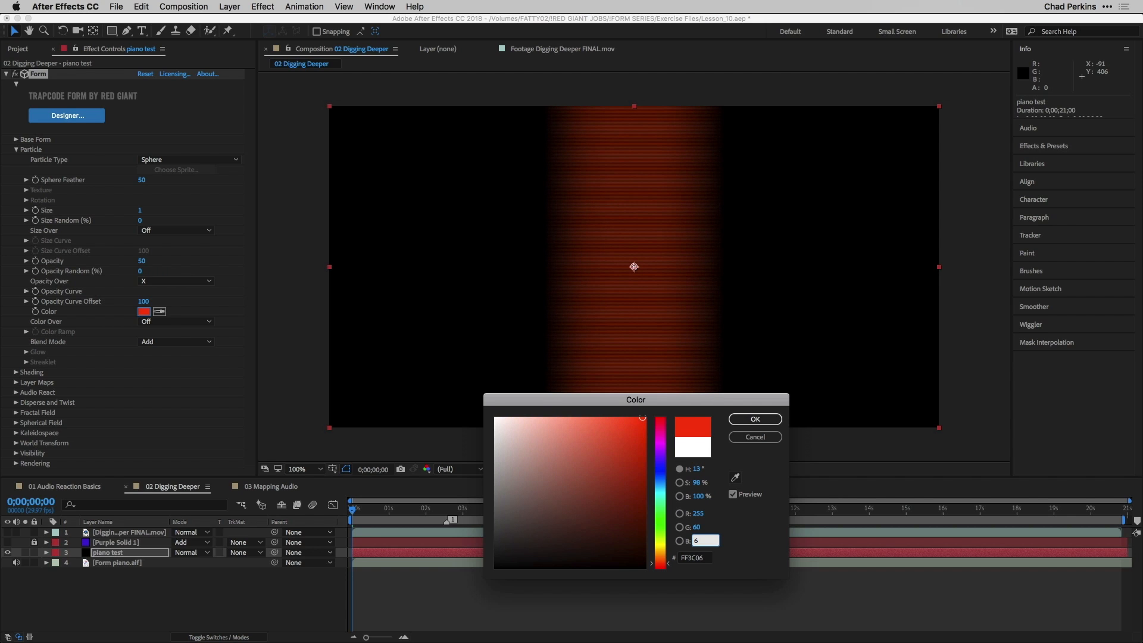
pyautogui.click(755, 419)
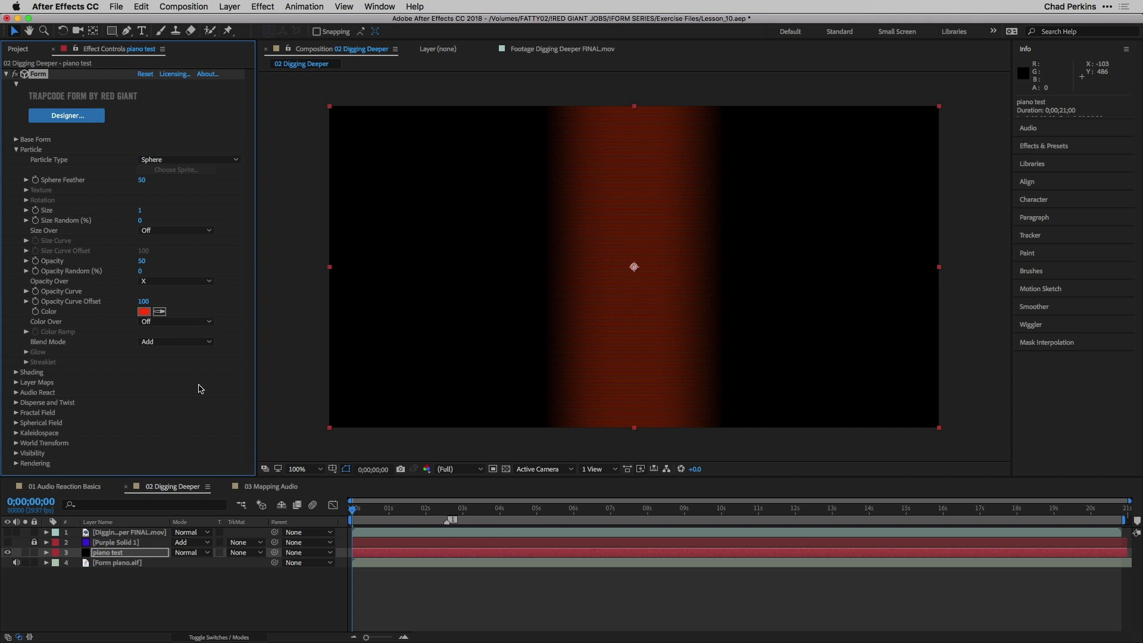
pyautogui.click(16, 150)
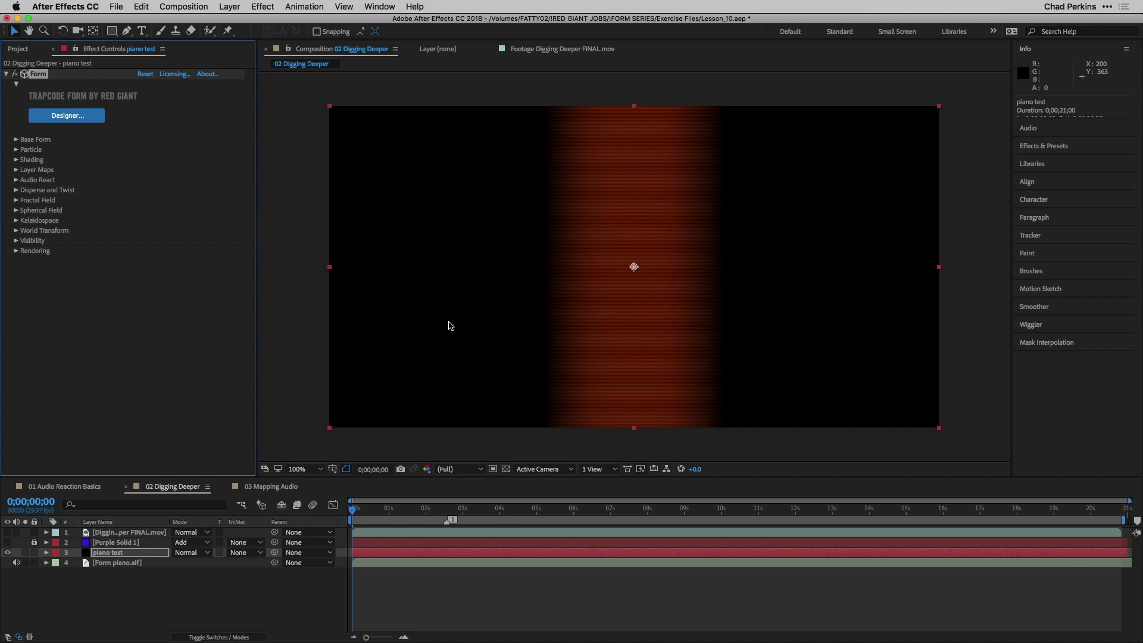
# Step: Shift the whole form sideways with a World Transform X Offset of -130
pyautogui.click(16, 231)
pyautogui.click(141, 281)
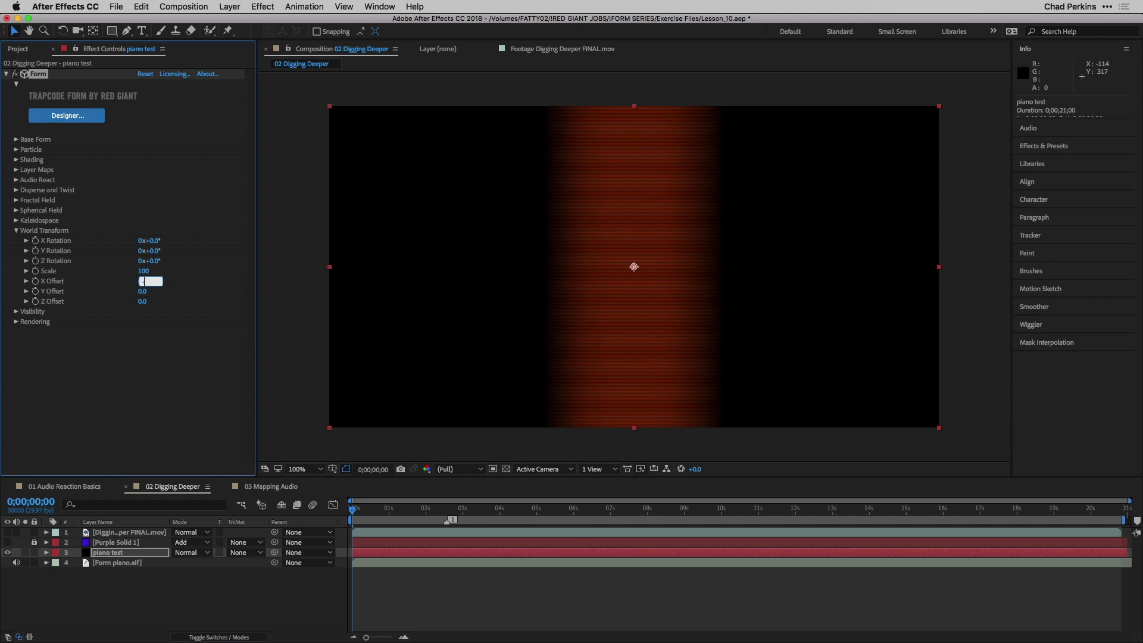
pyautogui.write('-130')
pyautogui.press('Return')
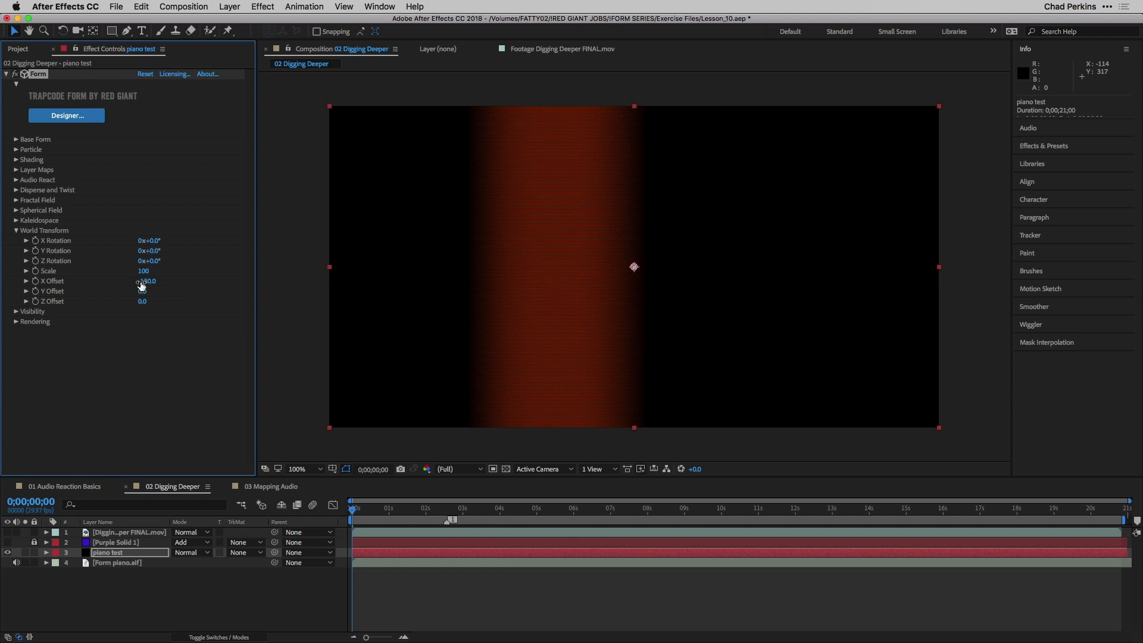
pyautogui.click(16, 231)
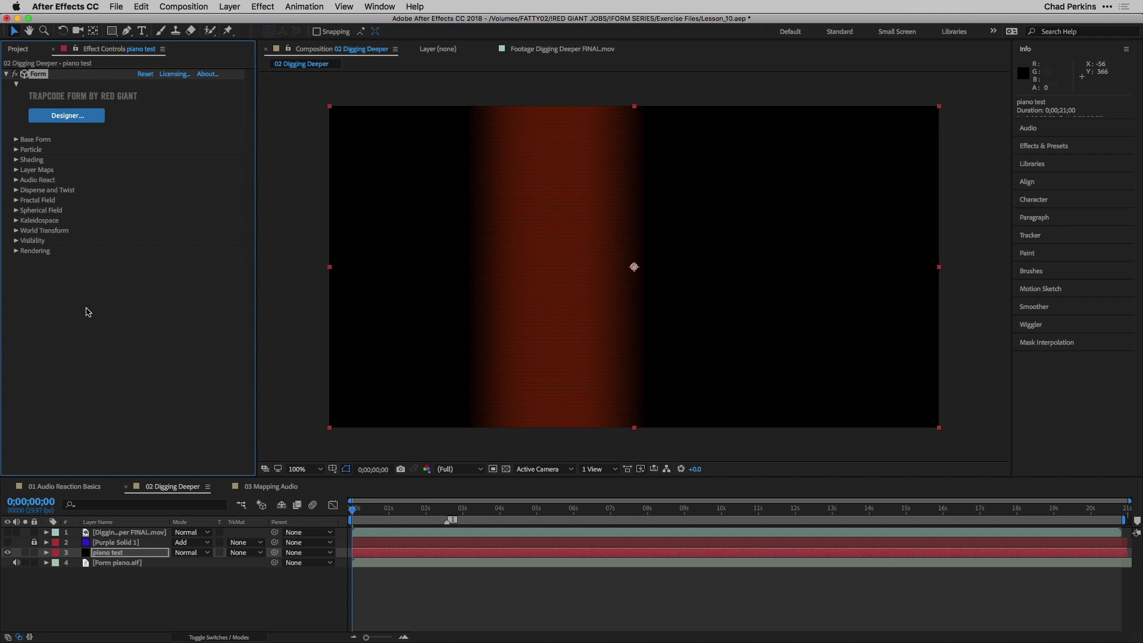
# Step: Use Form piano.aif as the audio layer with Reactor 1 mapped to Fractal, and preview the first seconds
pyautogui.click(16, 181)
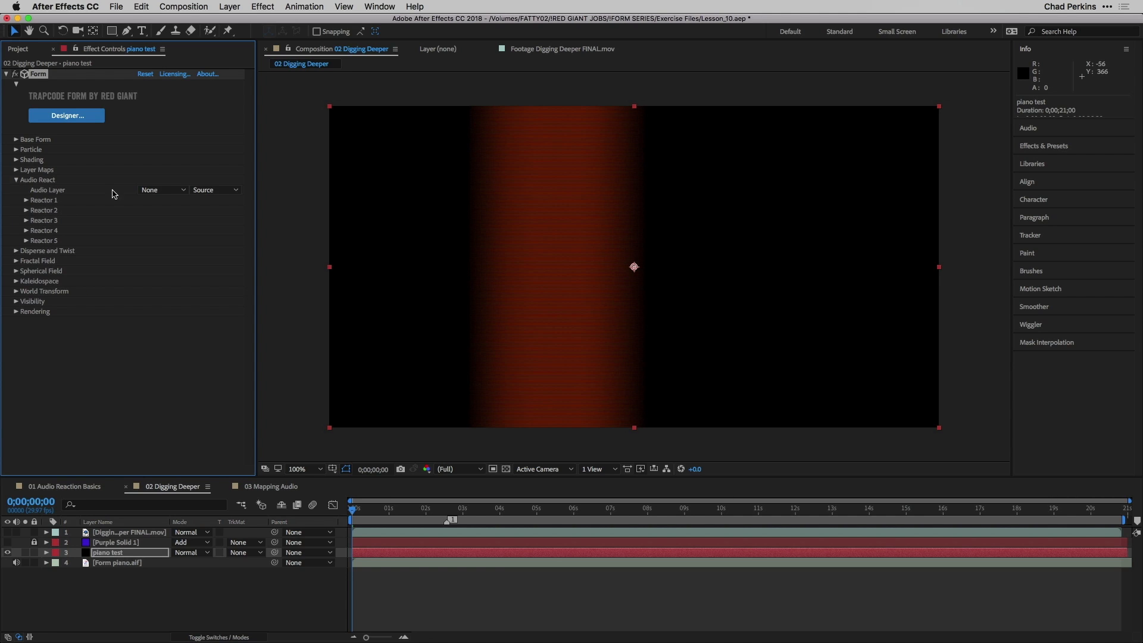
pyautogui.click(159, 191)
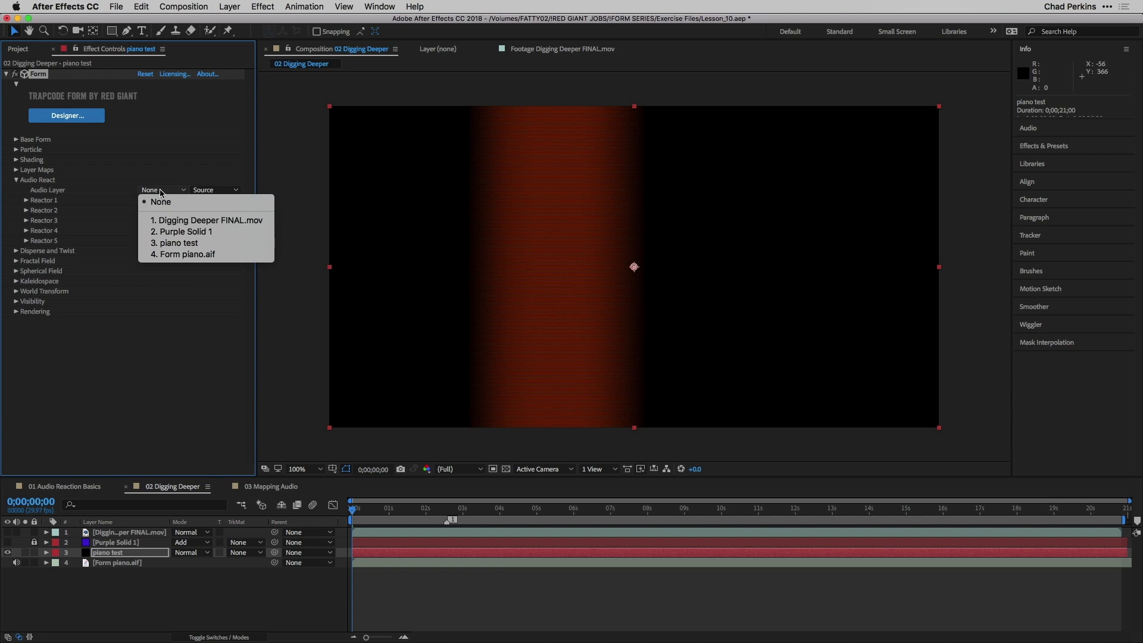
pyautogui.click(173, 256)
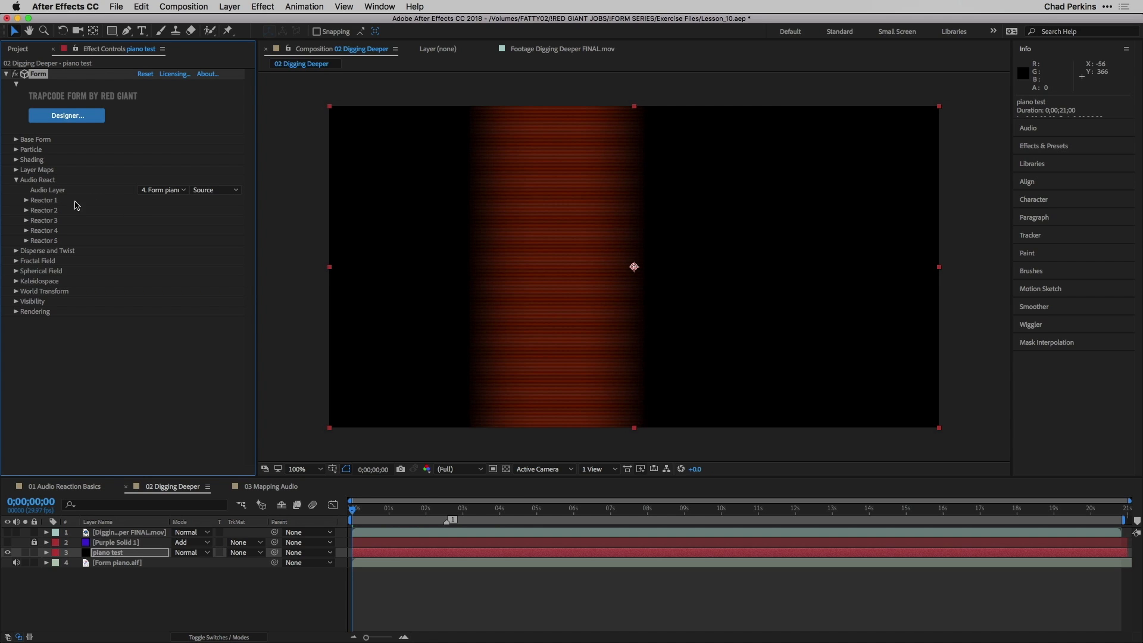
pyautogui.click(26, 201)
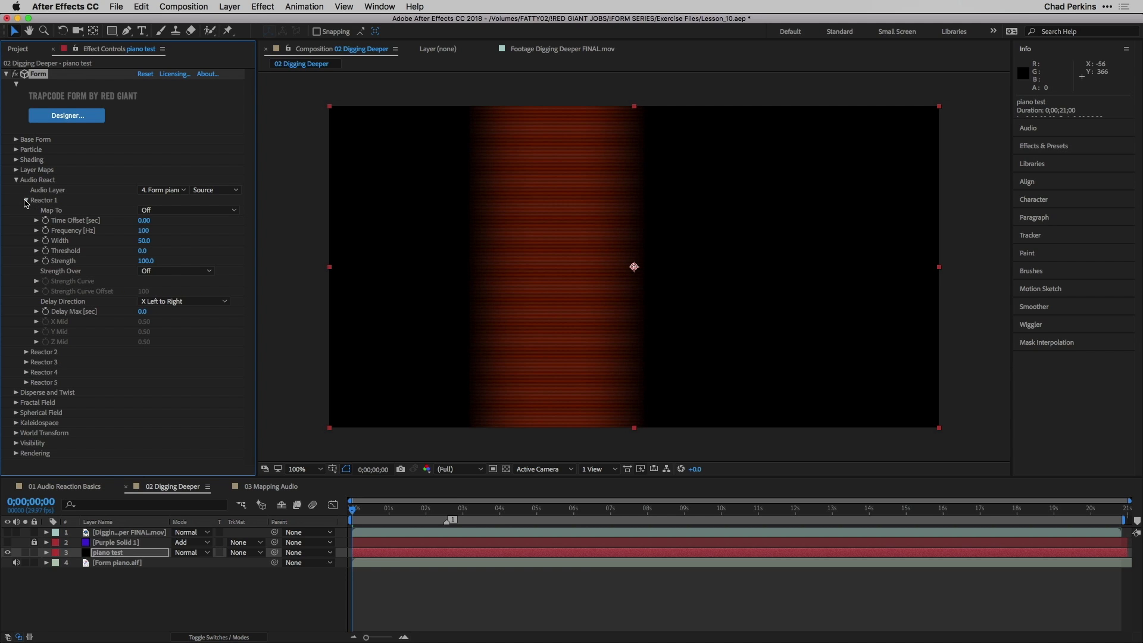
pyautogui.click(176, 211)
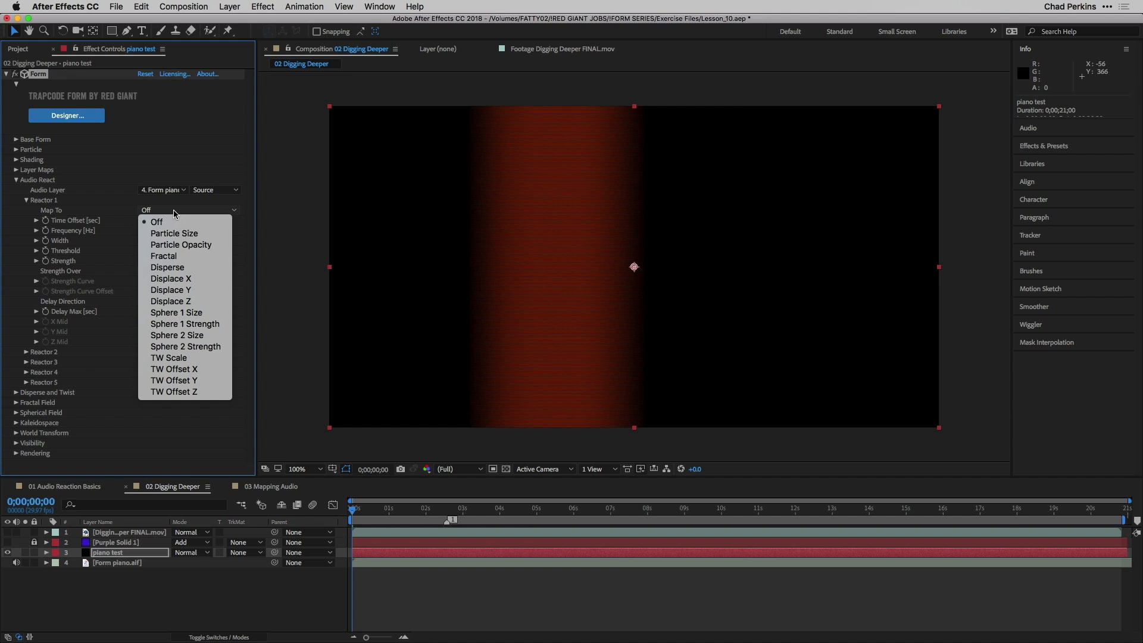
pyautogui.click(181, 259)
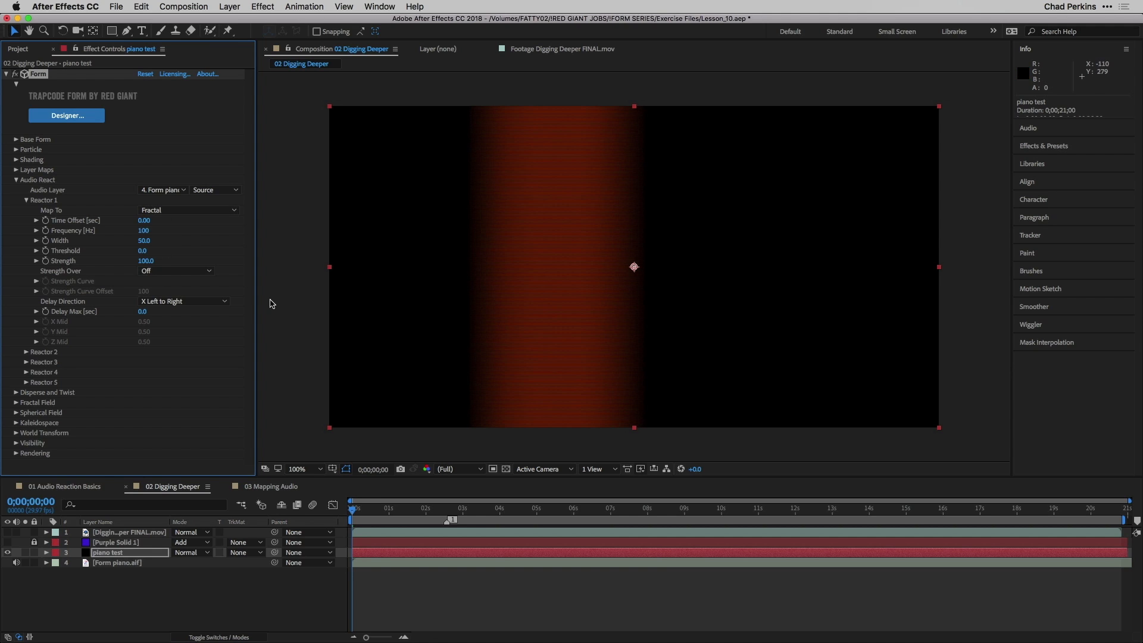
pyautogui.click(396, 510)
pyautogui.press('space')
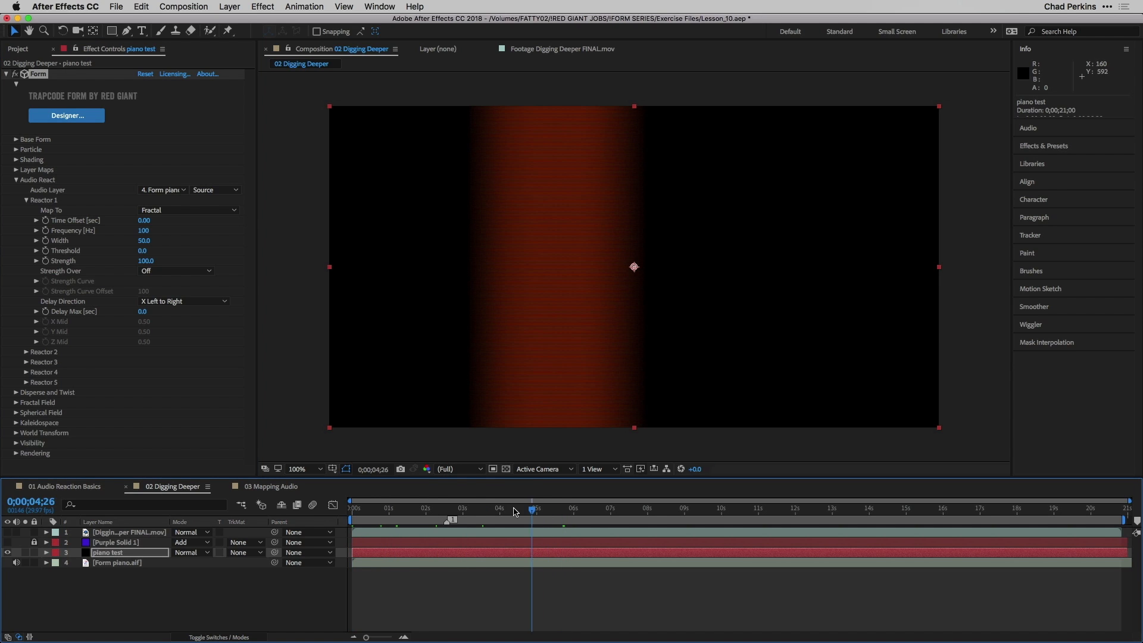
pyautogui.moveTo(424, 510); pyautogui.dragTo(352, 509)
# Step: Set the Fractal Field Displace amount to 90
pyautogui.click(16, 402)
pyautogui.moveTo(247, 293); pyautogui.dragTo(249, 308)
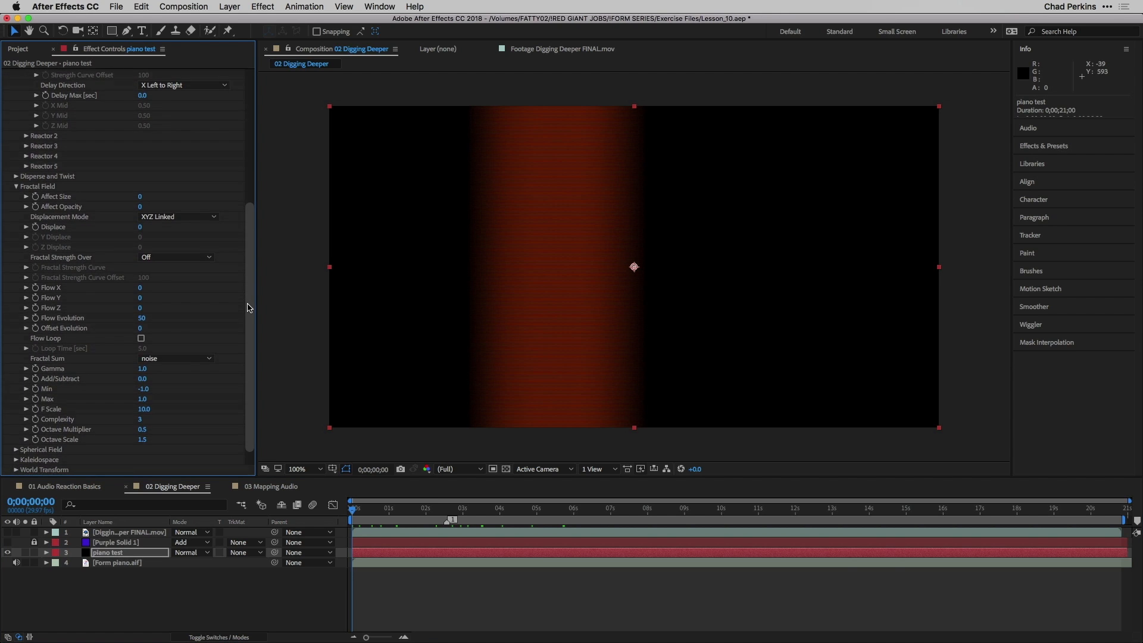
pyautogui.click(140, 229)
pyautogui.write('90')
pyautogui.press('Return')
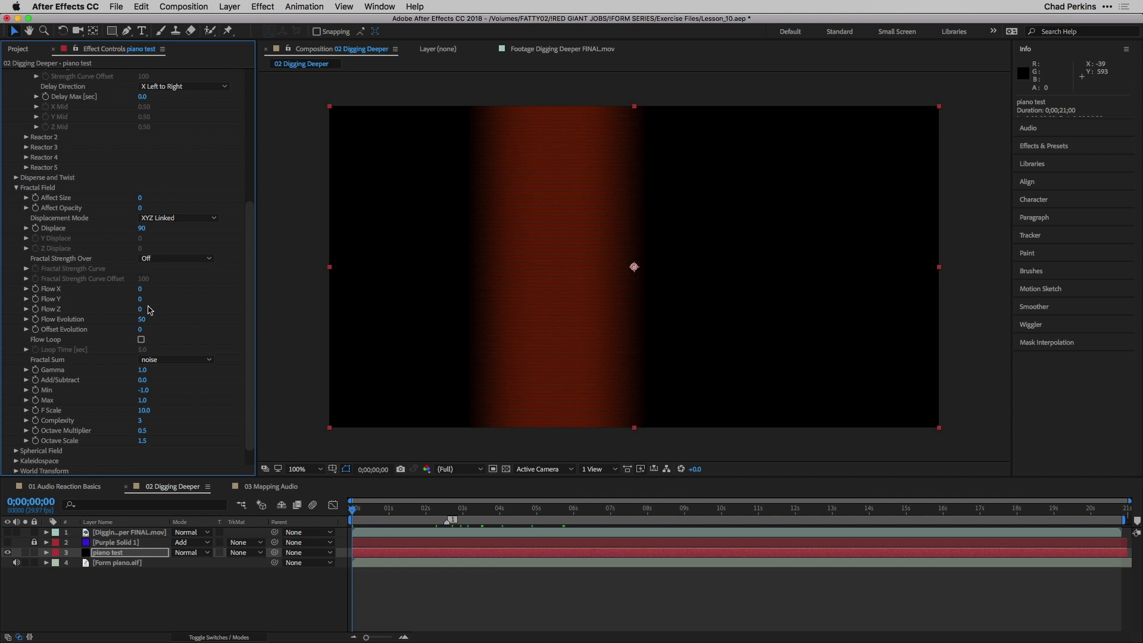
# Step: Set the Fractal Field Flow X to 2 and Flow Evolution to 1, and adjust Flow Y
pyautogui.click(141, 290)
pyautogui.write('2')
pyautogui.press('Return')
pyautogui.click(141, 300)
pyautogui.press('Return')
pyautogui.click(142, 319)
pyautogui.write('1')
pyautogui.press('Return')
# Step: Set the Fractal Field F Scale to 6 and Complexity to 2
pyautogui.click(143, 411)
pyautogui.write('6')
pyautogui.press('Return')
pyautogui.click(140, 421)
pyautogui.write('2')
pyautogui.press('Return')
pyautogui.click(17, 190)
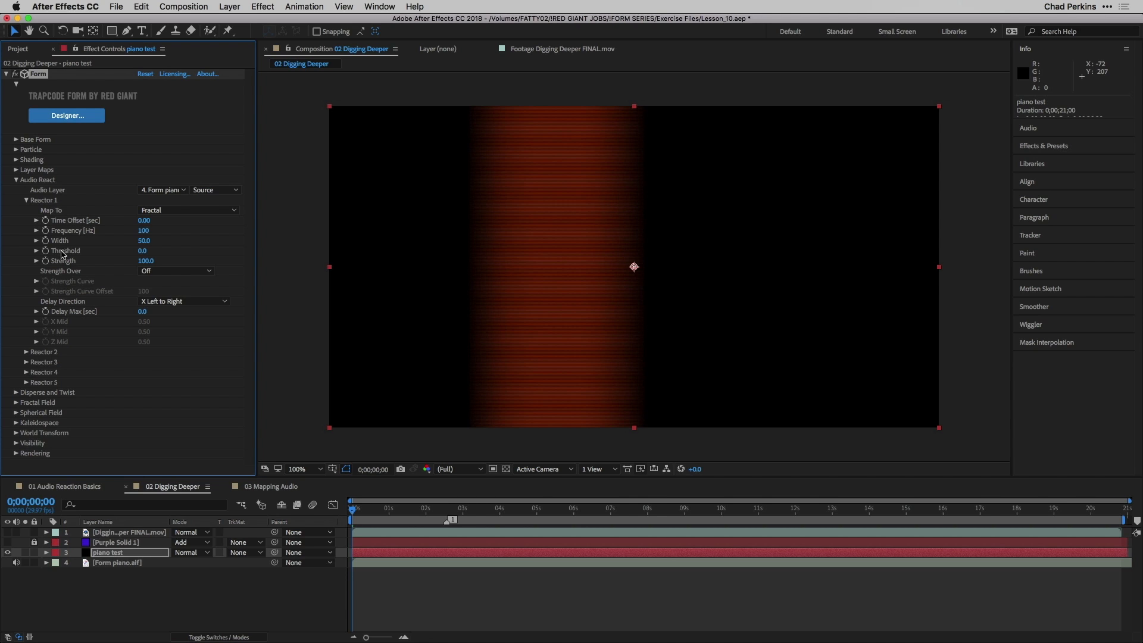
# Step: Set Reactor 1 to Frequency 1700 Hz, Width 5 and Threshold 10, and scrub the first seconds to check the reaction
pyautogui.click(144, 231)
pyautogui.write('1700')
pyautogui.press('Return')
pyautogui.click(144, 238)
pyautogui.press('Return')
pyautogui.click(146, 262)
pyautogui.click(142, 250)
pyautogui.write('10')
pyautogui.press('Return')
pyautogui.moveTo(428, 516); pyautogui.dragTo(463, 513)
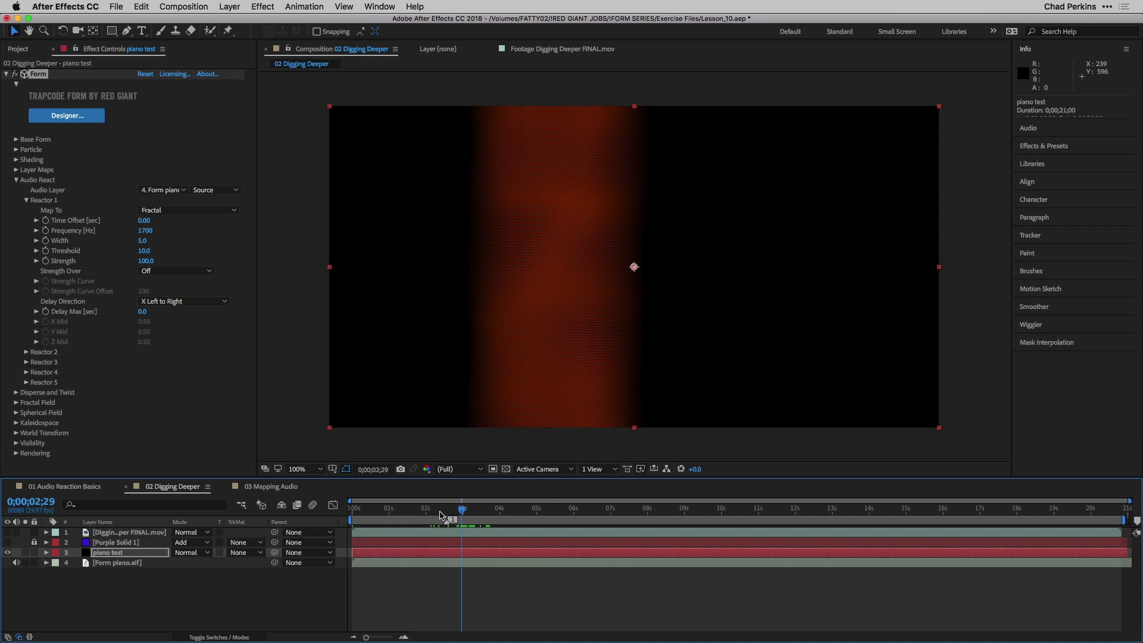
pyautogui.moveTo(420, 513); pyautogui.dragTo(350, 512)
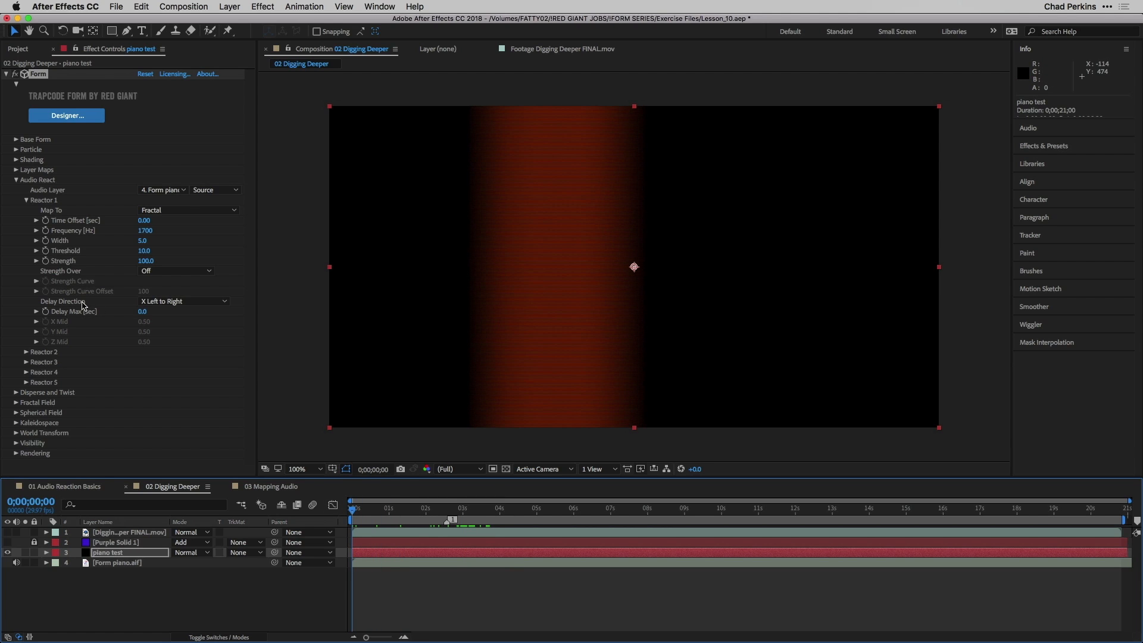
# Step: Set Reactor 1's Delay Direction to Y Bottom to Top with Delay Max 1 second, and scrub to about 4 seconds
pyautogui.click(179, 301)
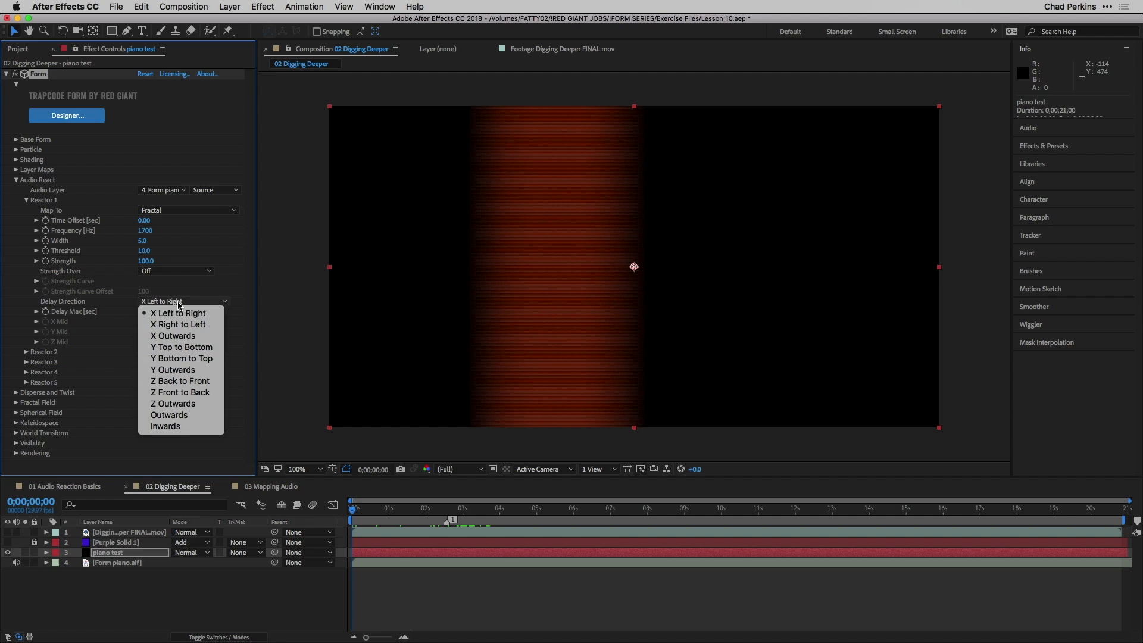
pyautogui.click(197, 360)
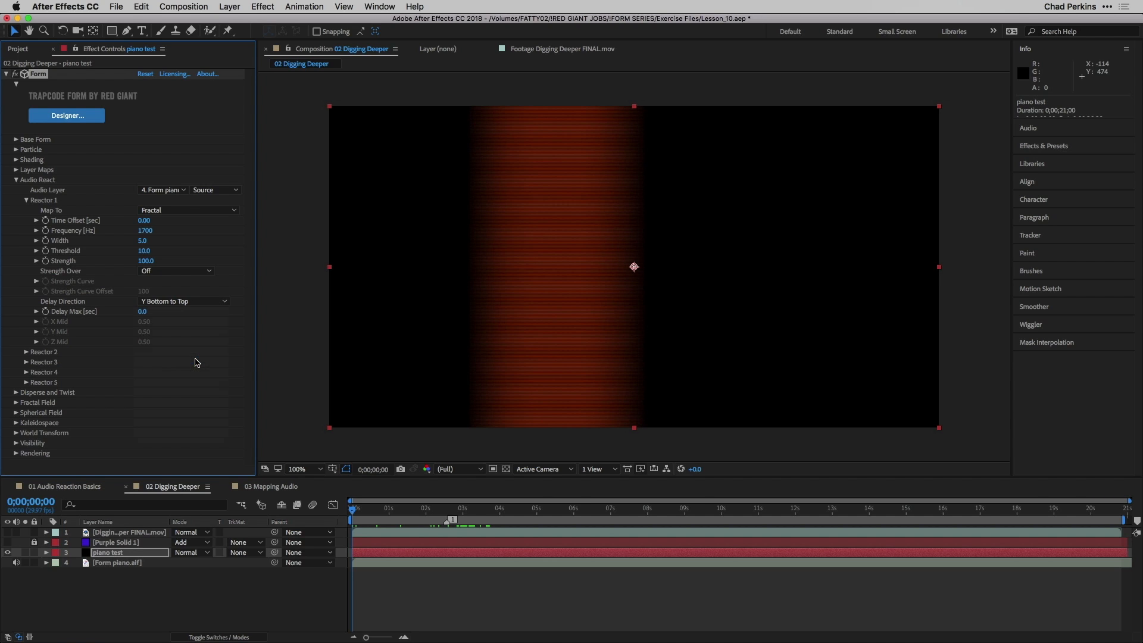
pyautogui.click(141, 311)
pyautogui.write('1')
pyautogui.press('Return')
pyautogui.moveTo(417, 510); pyautogui.dragTo(472, 513)
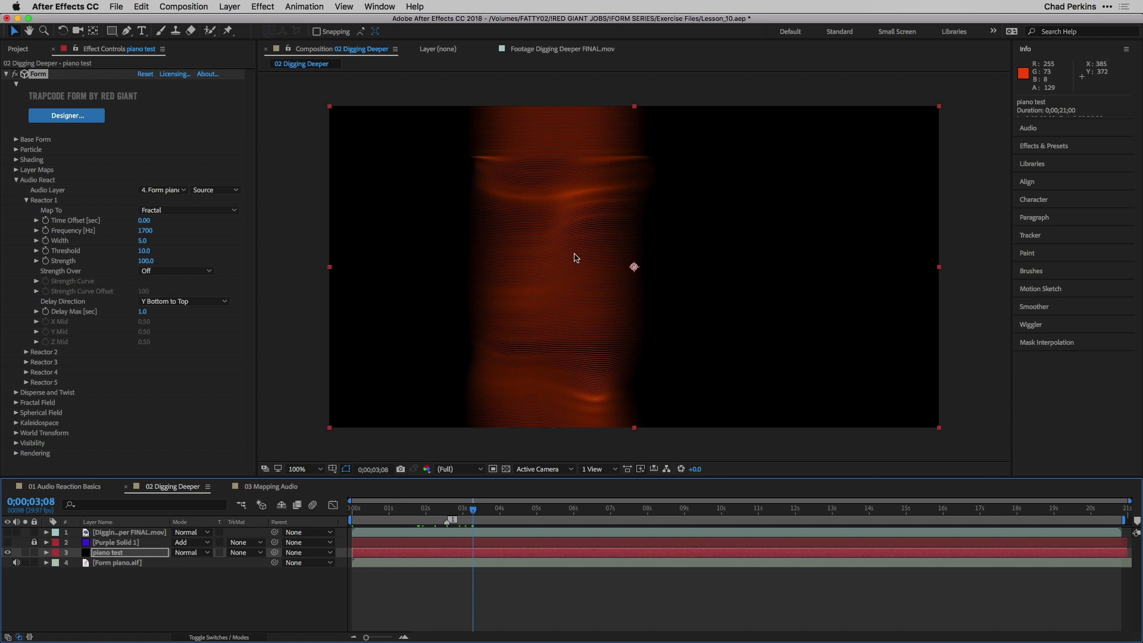
pyautogui.moveTo(460, 513); pyautogui.dragTo(502, 509)
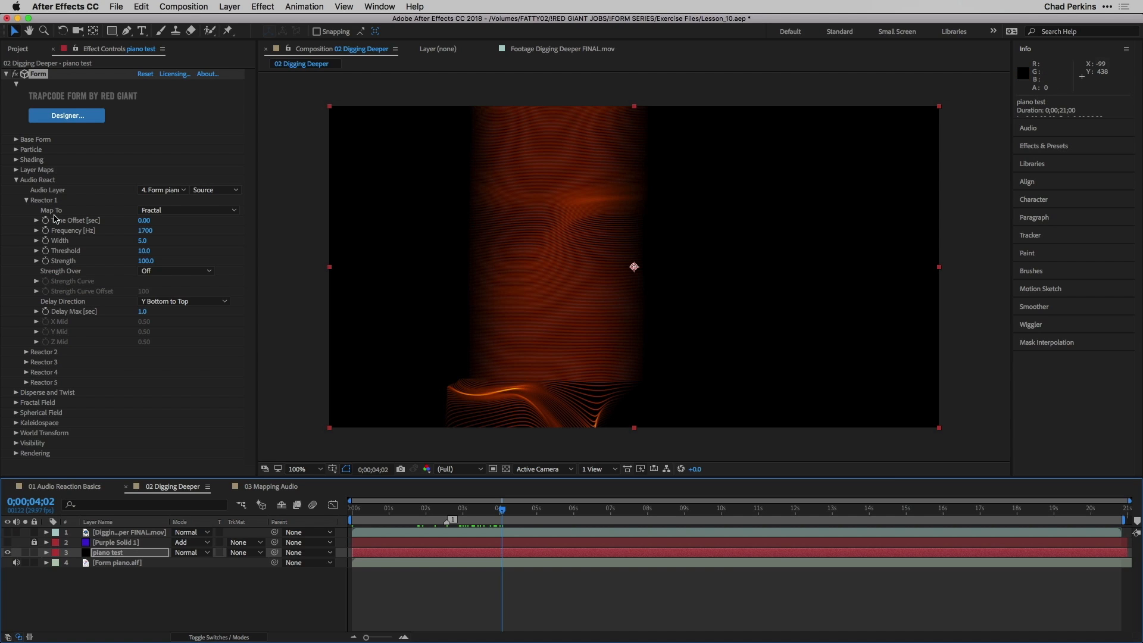
# Step: Map Reactor 2 of the Form effect's Audio React to Disperse
pyautogui.click(26, 201)
pyautogui.click(26, 210)
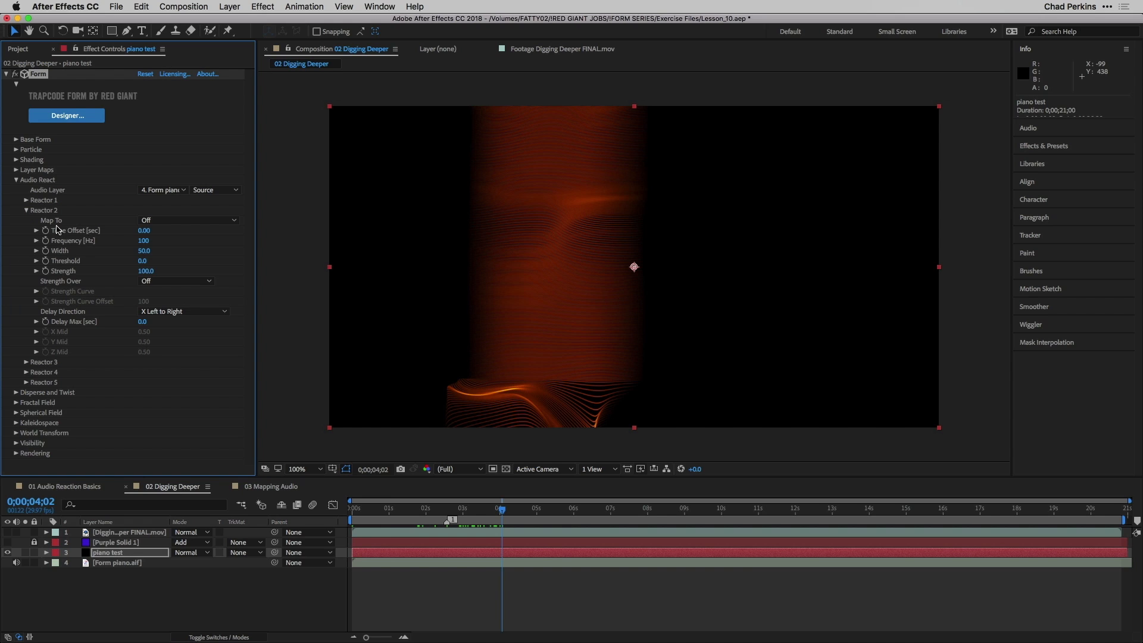
pyautogui.click(177, 220)
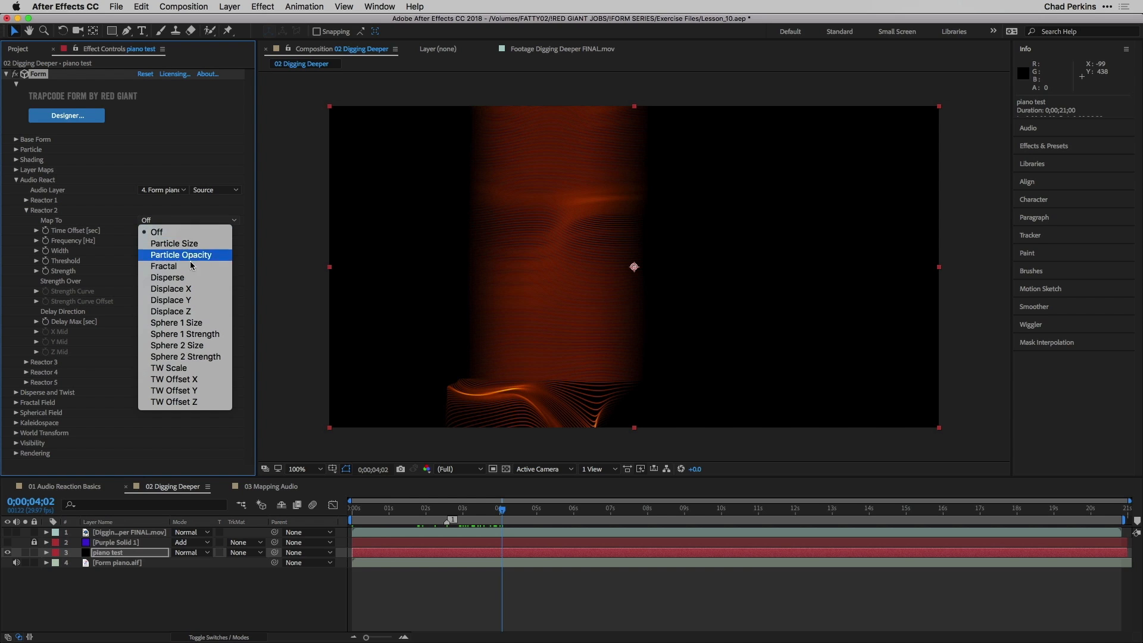
pyautogui.click(190, 280)
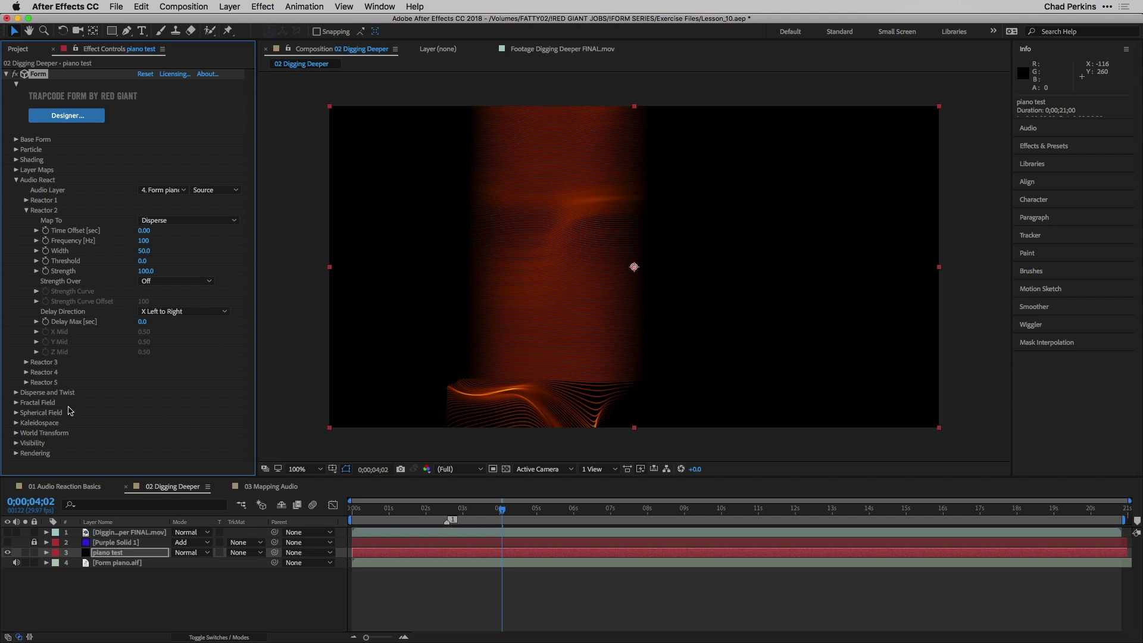
# Step: Set the Disperse amount under Disperse and Twist to 200
pyautogui.click(16, 392)
pyautogui.click(141, 403)
pyautogui.write('200')
pyautogui.press('Return')
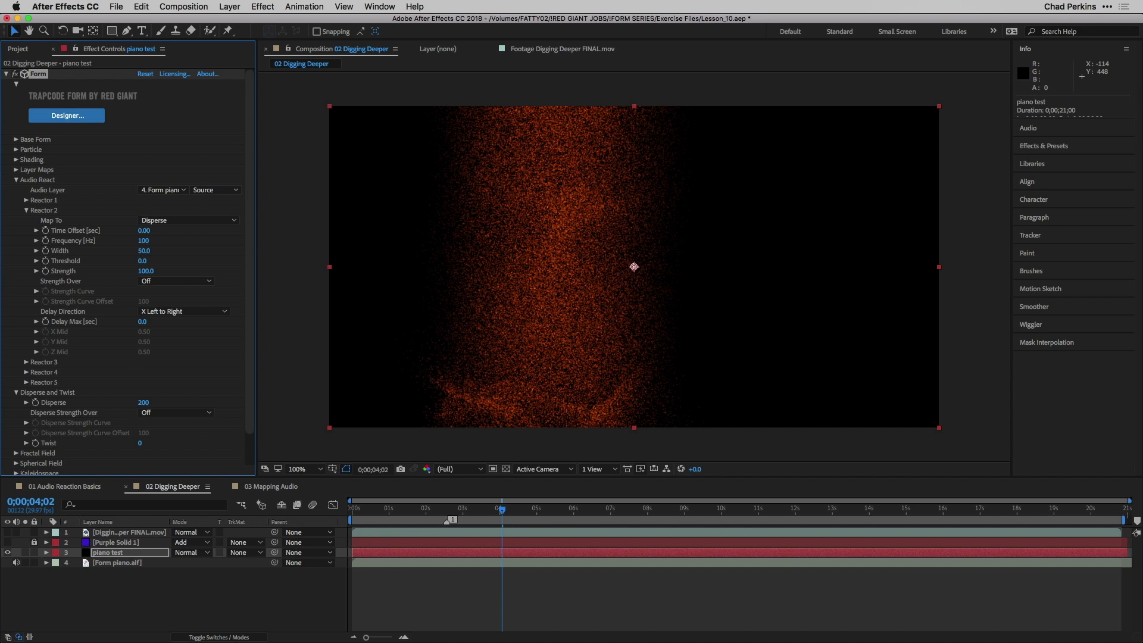
pyautogui.click(16, 393)
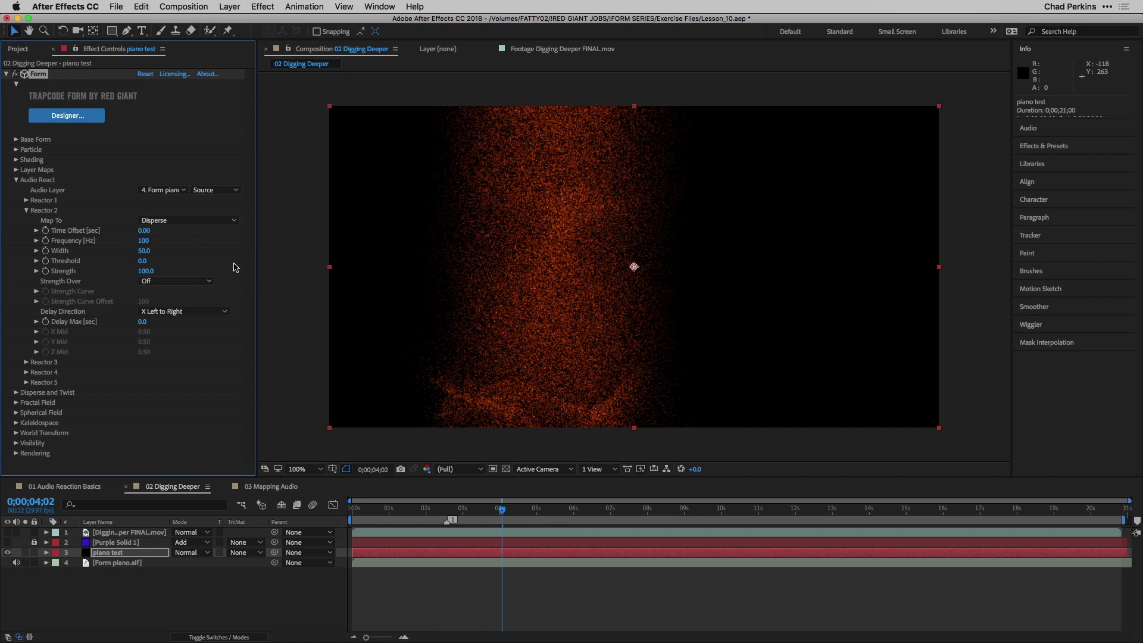
# Step: Set Reactor 2 to Frequency 1700 Hz, Width 5 and Threshold 10
pyautogui.click(144, 240)
pyautogui.write('1700')
pyautogui.press('Return')
pyautogui.click(141, 250)
pyautogui.write('5')
pyautogui.press('Return')
pyautogui.click(140, 261)
pyautogui.write('10')
pyautogui.press('Return')
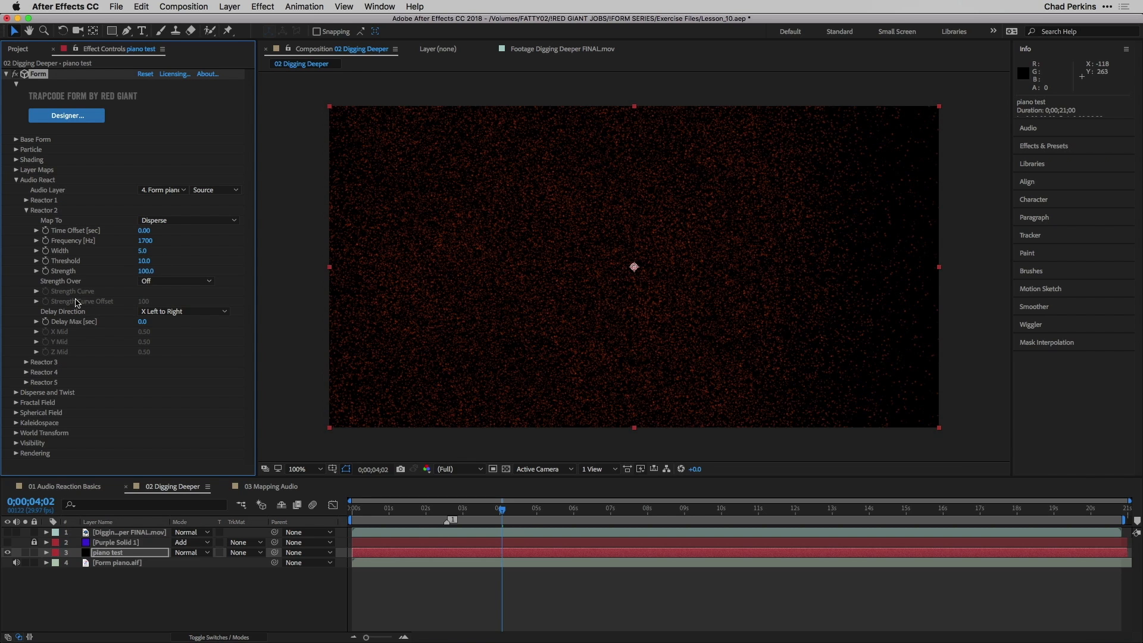
# Step: Set Reactor 2's Delay Direction to Y Bottom to Top with Delay Max 1 second, and scrub to 3 seconds
pyautogui.click(170, 312)
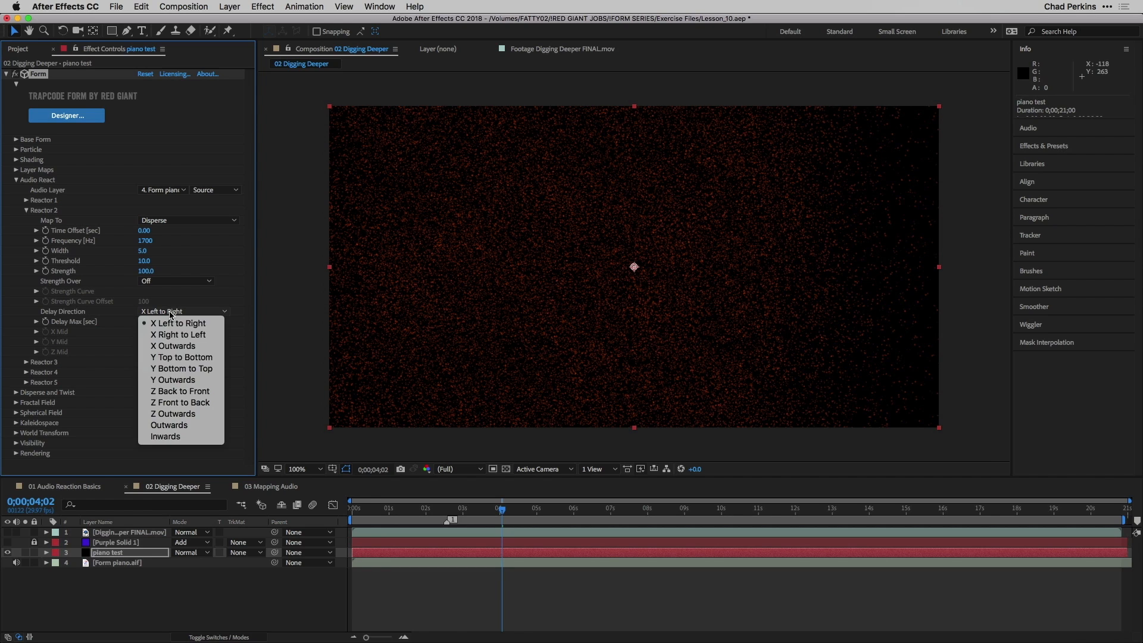
pyautogui.click(179, 371)
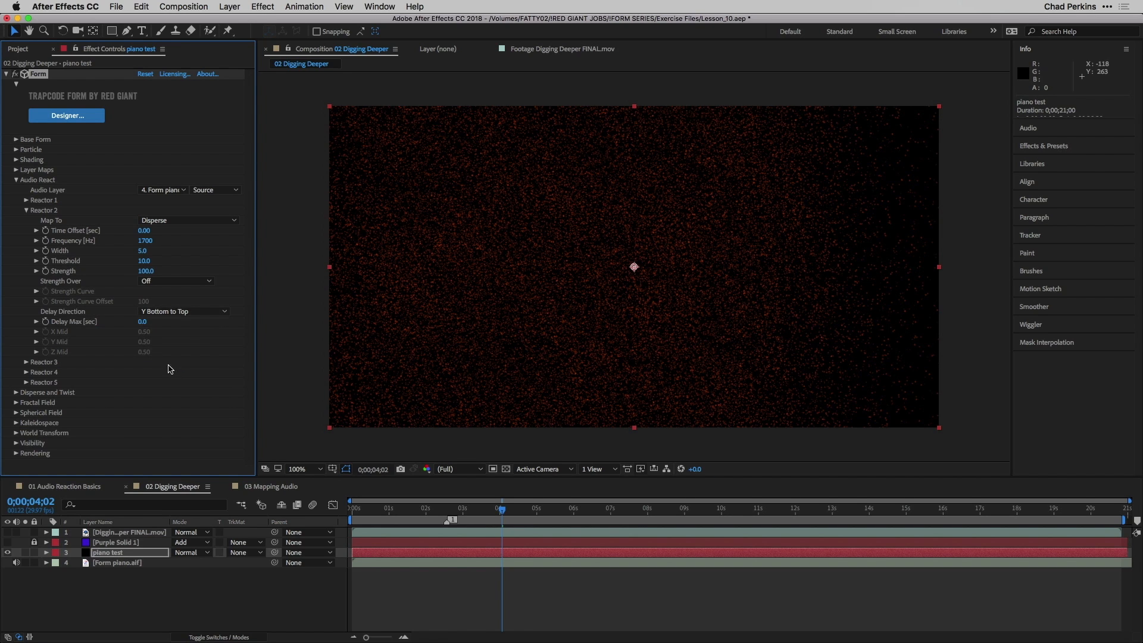
pyautogui.click(142, 322)
pyautogui.write('10')
pyautogui.press('Return')
pyautogui.moveTo(451, 513)
pyautogui.mouseDown()
pyautogui.moveTo(411, 512)
pyautogui.moveTo(473, 510)
pyautogui.moveTo(424, 511)
pyautogui.moveTo(464, 508)
pyautogui.mouseUp()
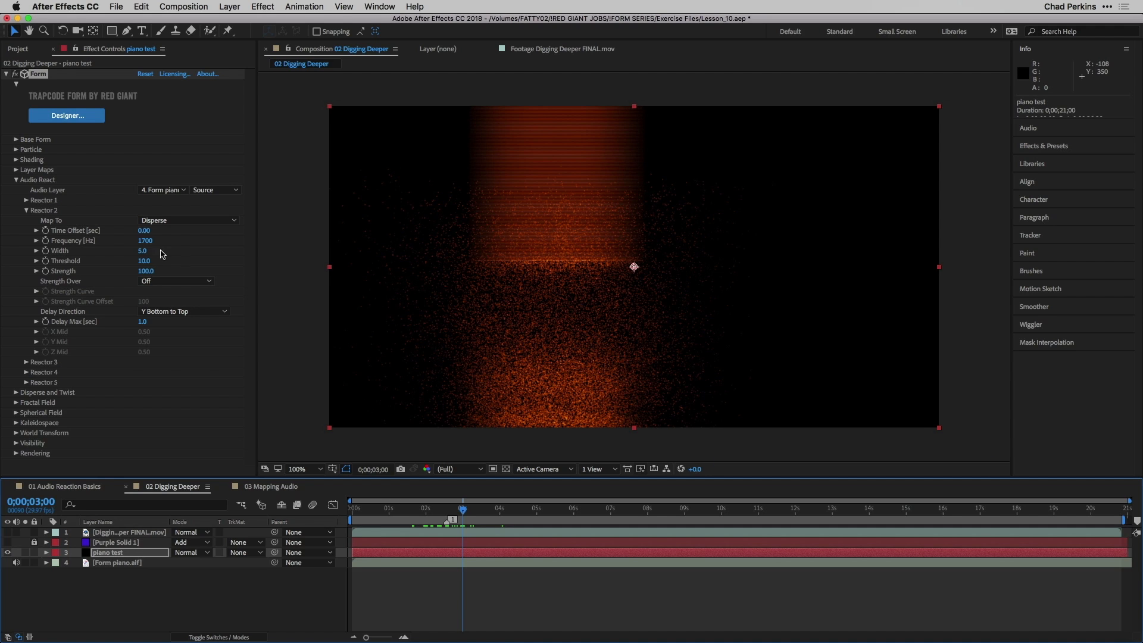
# Step: Set Reactor 2's Width to 25, Threshold to 7 and Strength to 10, and scrub around 3 seconds to check the dispersion
pyautogui.click(138, 250)
pyautogui.write('25')
pyautogui.press('Return')
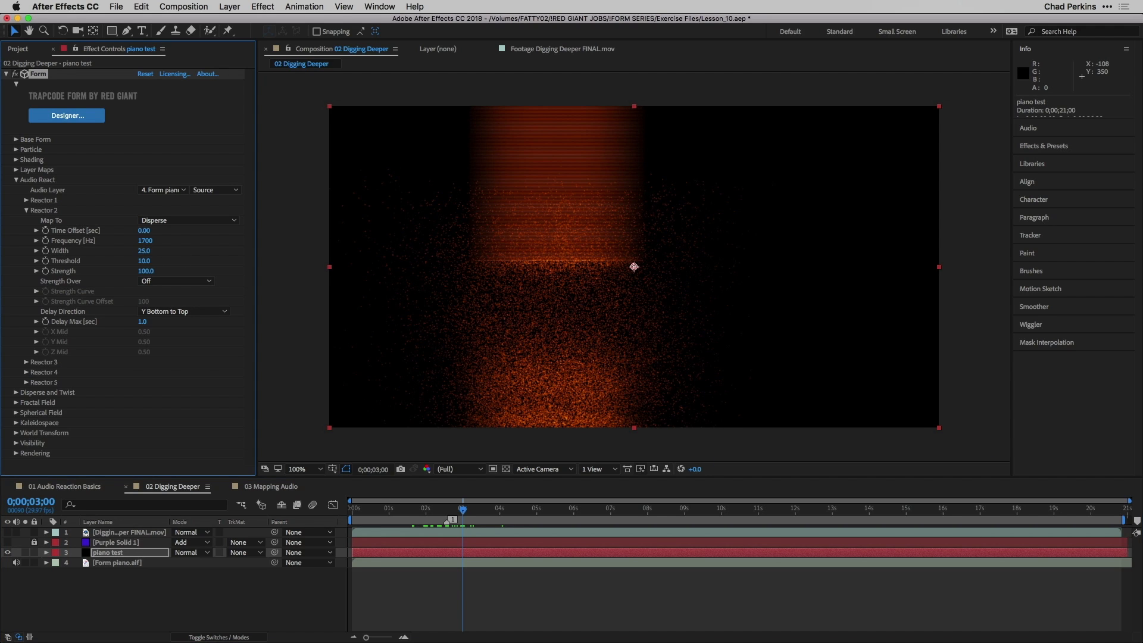
pyautogui.click(144, 260)
pyautogui.write('7')
pyautogui.press('Return')
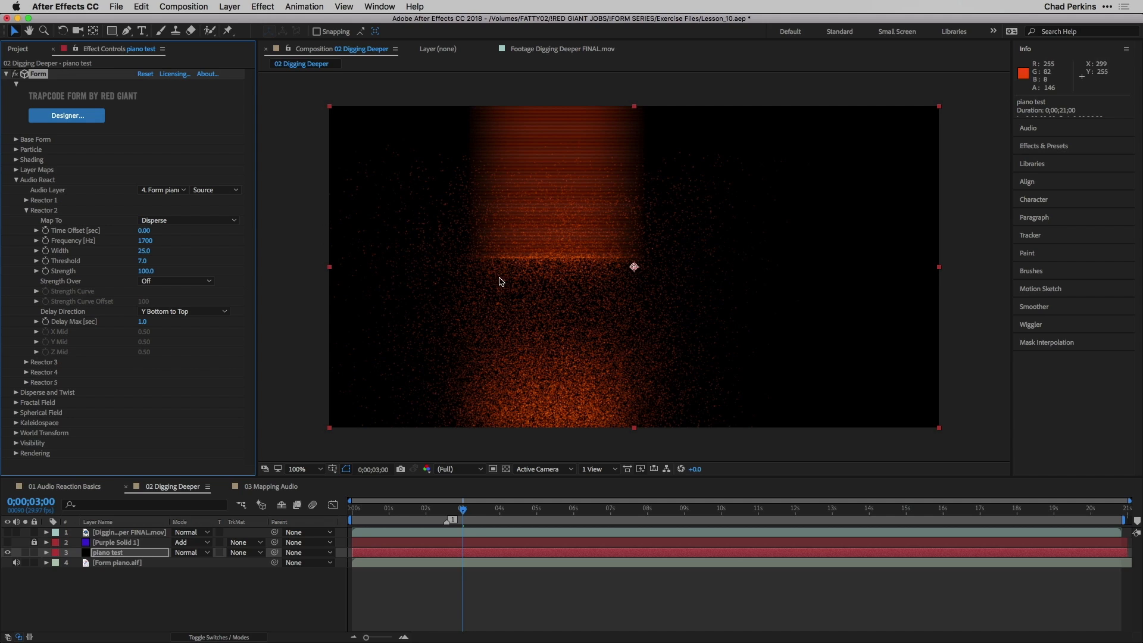
pyautogui.click(145, 271)
pyautogui.press('Return')
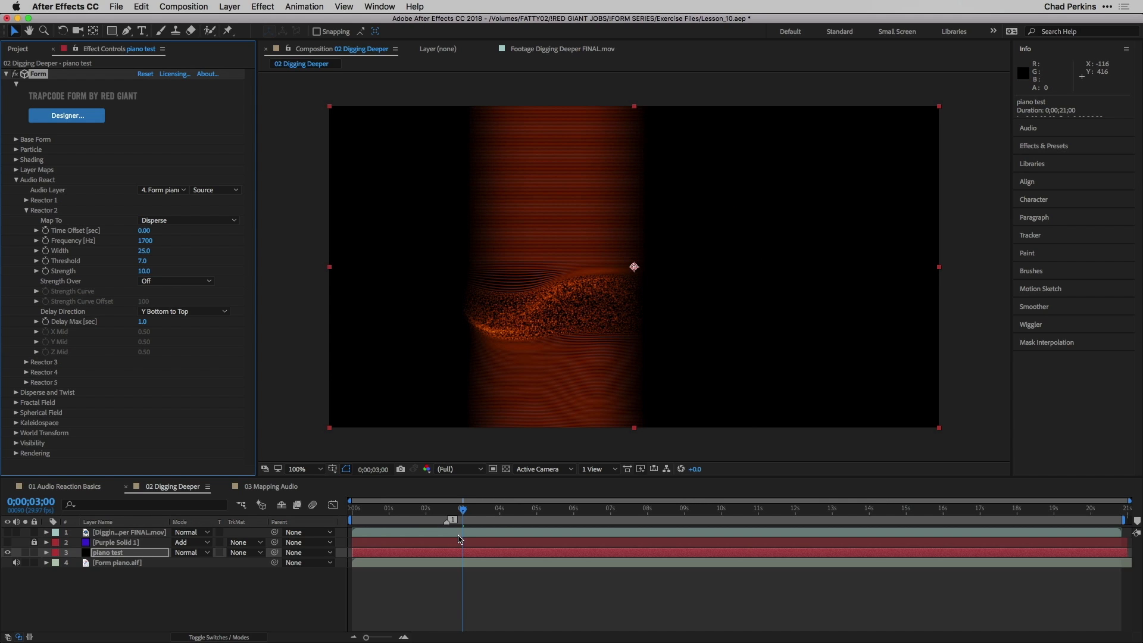
pyautogui.moveTo(448, 514)
pyautogui.mouseDown()
pyautogui.moveTo(495, 511)
pyautogui.moveTo(444, 511)
pyautogui.moveTo(461, 509)
pyautogui.mouseUp()
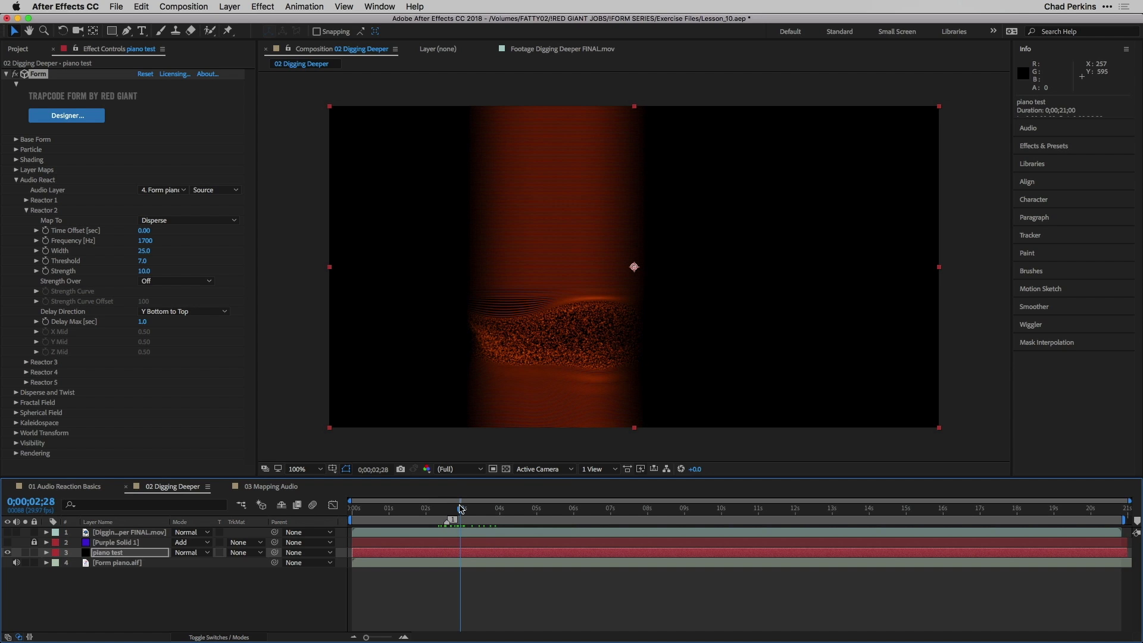
# Step: Preview the animation from the start, and scrub to about 4 seconds to examine the combined fractal and disperse reaction
pyautogui.press('Home')
pyautogui.press('space')
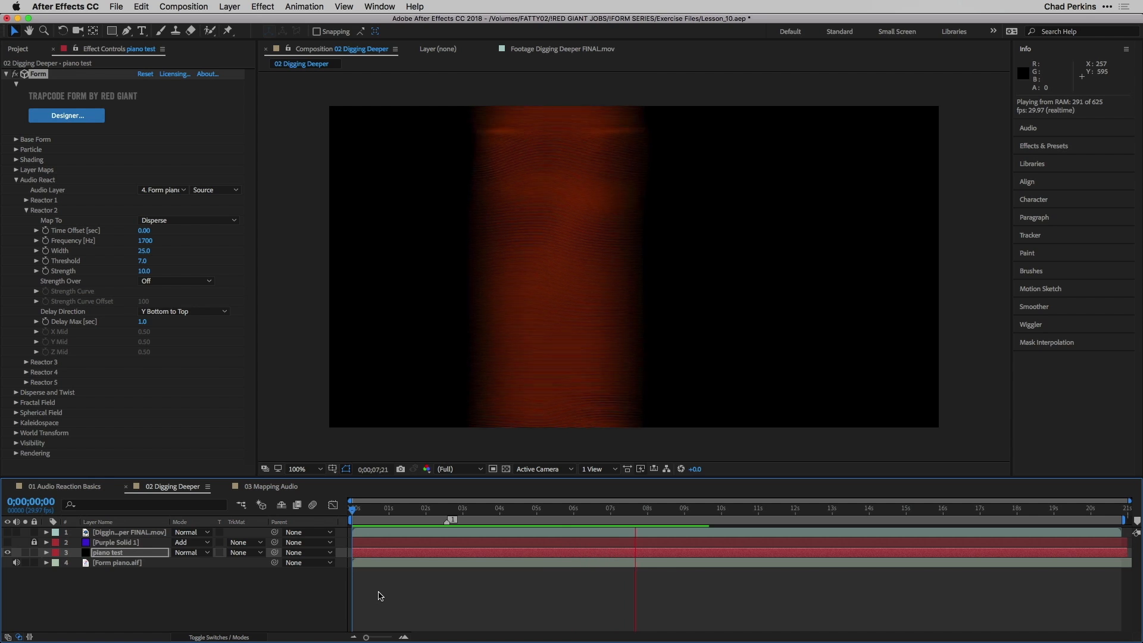
pyautogui.press('space')
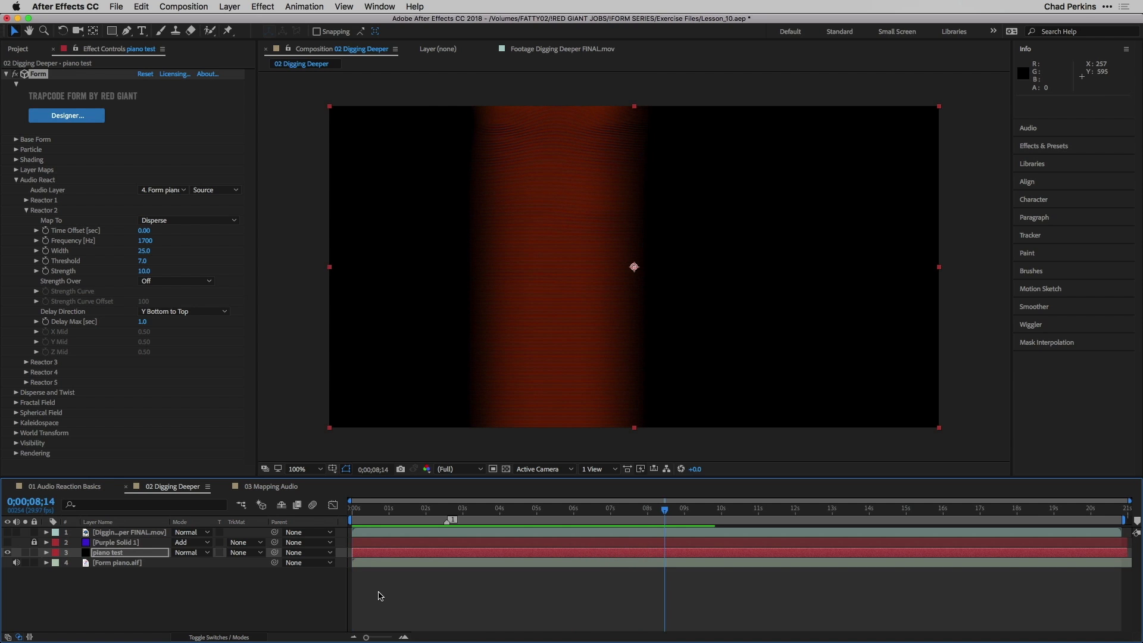
pyautogui.moveTo(449, 511); pyautogui.dragTo(515, 503)
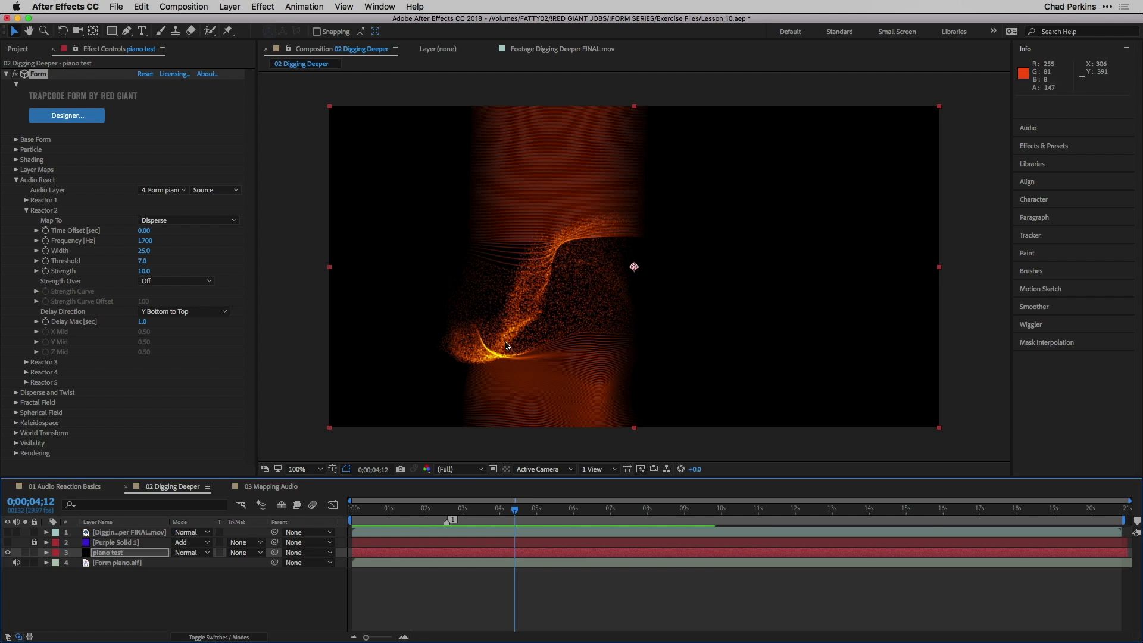
pyautogui.moveTo(443, 509); pyautogui.dragTo(514, 517)
# Step: Set the Time Offset of both Reactor 1 and Reactor 2 to -0.1 seconds
pyautogui.click(26, 200)
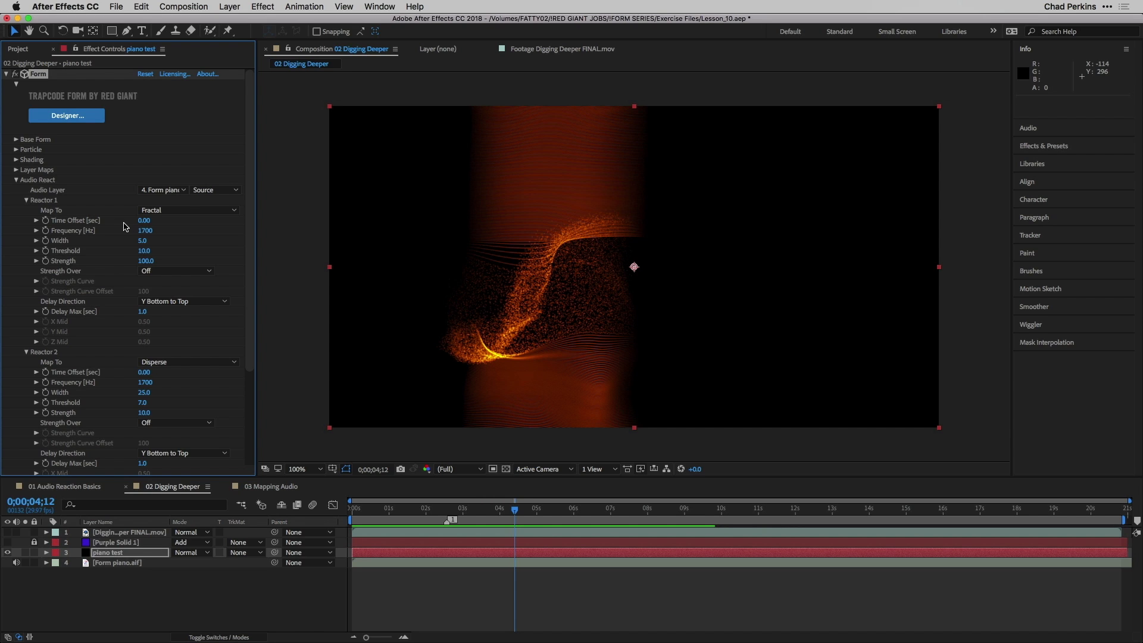
pyautogui.moveTo(141, 222); pyautogui.dragTo(146, 221)
pyautogui.write('-.1')
pyautogui.press('Return')
pyautogui.click(144, 372)
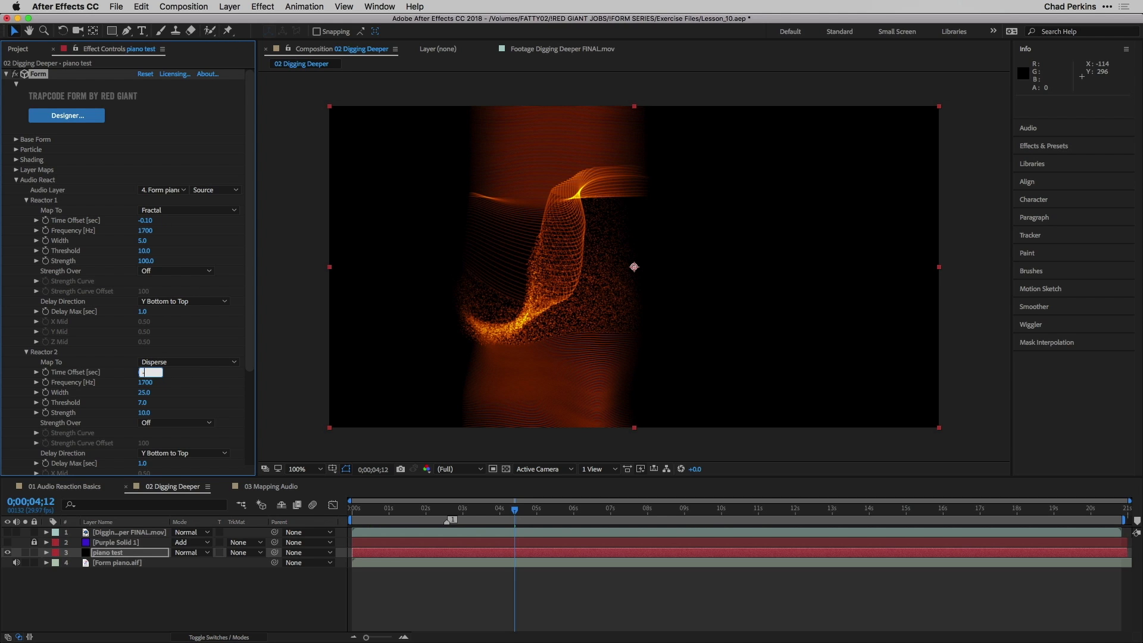
pyautogui.write('-.1')
pyautogui.press('Return')
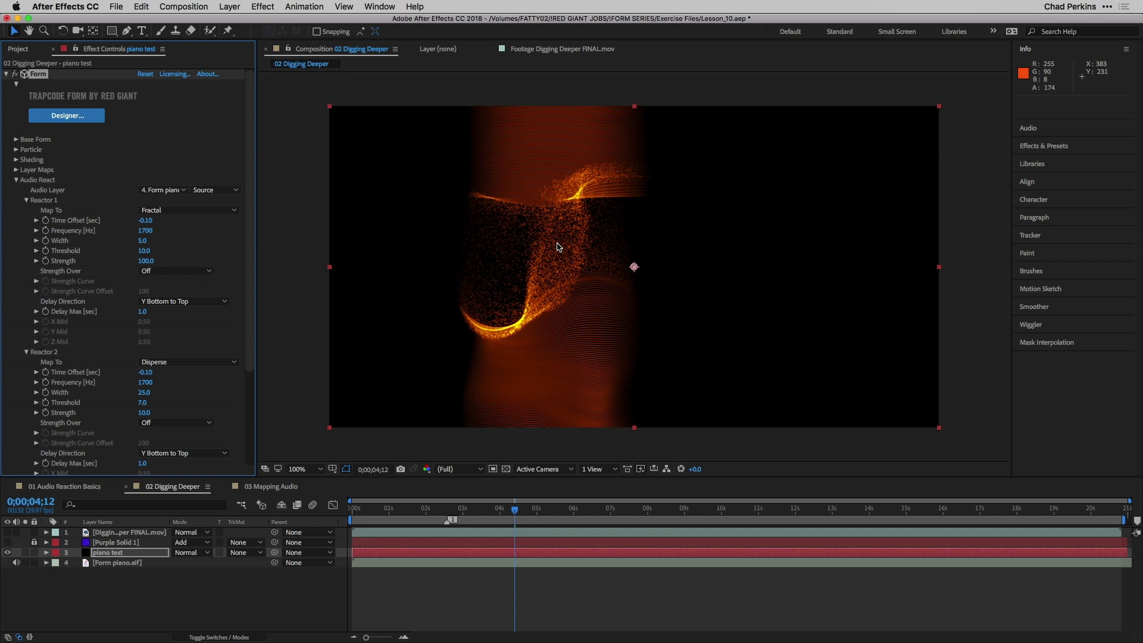
# Step: Map Reactor 3 to Sphere 1 Size
pyautogui.click(26, 201)
pyautogui.click(27, 210)
pyautogui.click(26, 220)
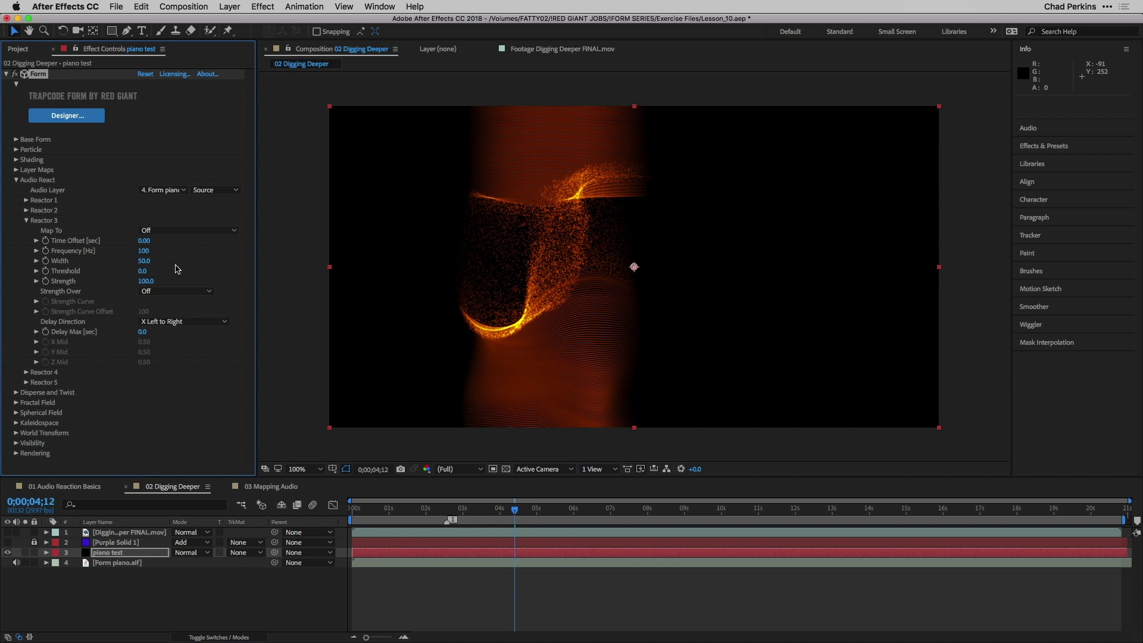
pyautogui.click(188, 231)
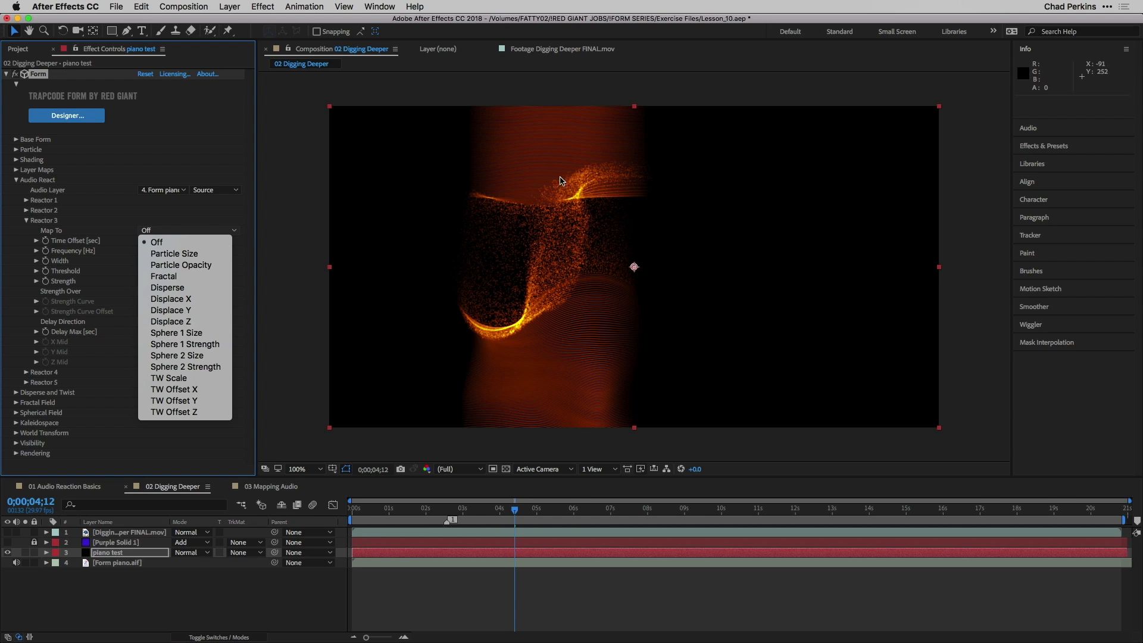
pyautogui.click(176, 333)
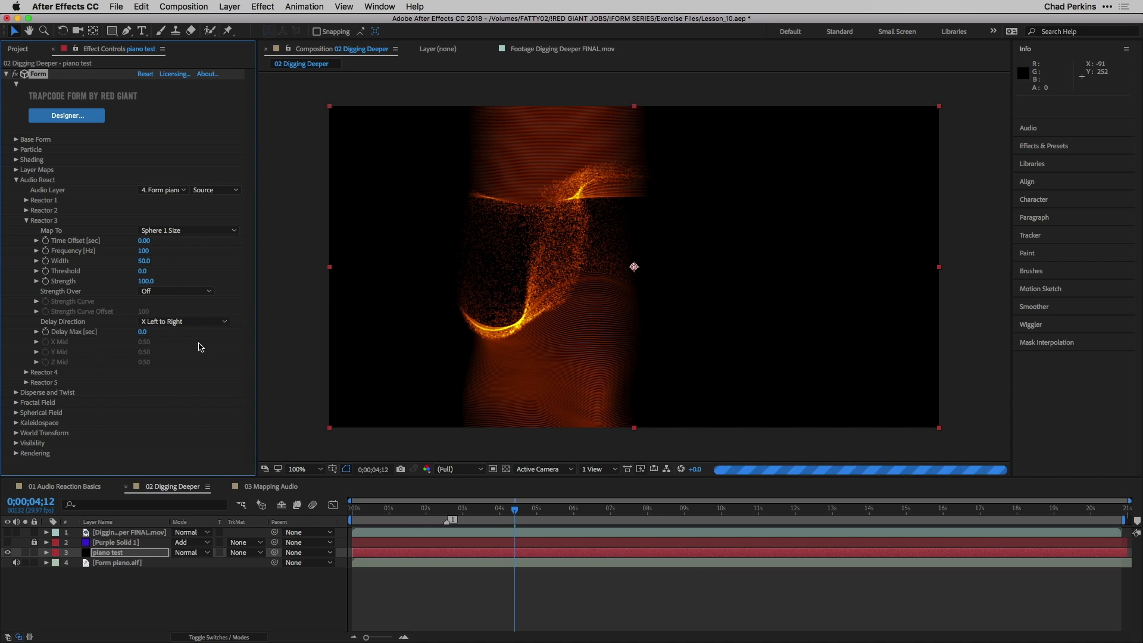
# Step: Enable Visualize Field for Sphere 1 in the Spherical Field, and set its Strength to 37 and Radius to 500
pyautogui.click(16, 413)
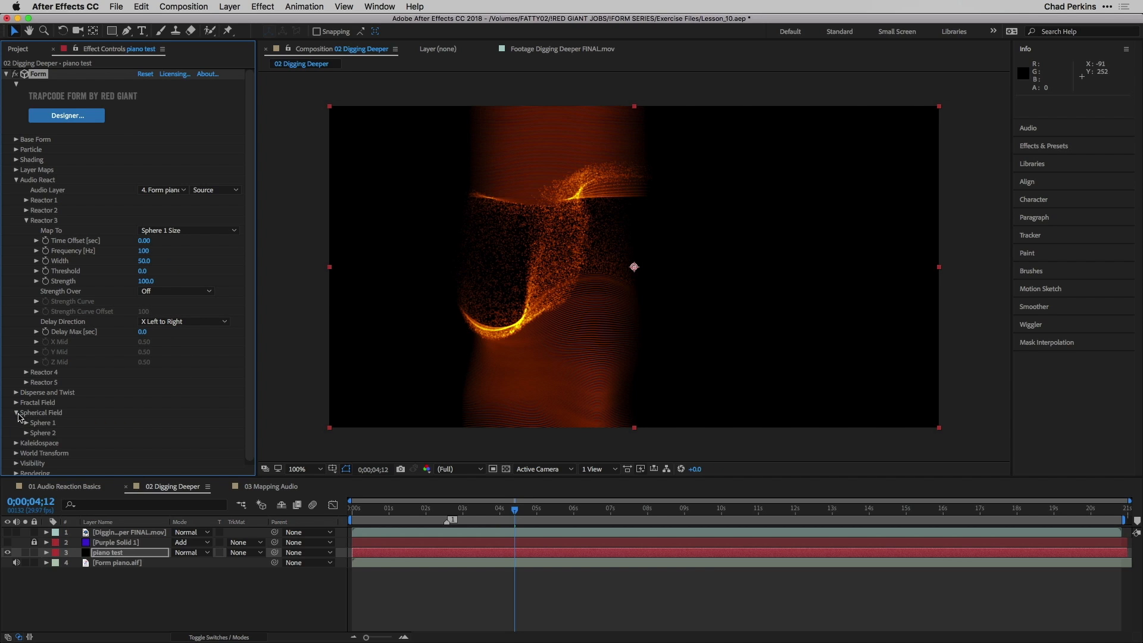
pyautogui.click(26, 423)
pyautogui.scroll(-3, 69, 422)
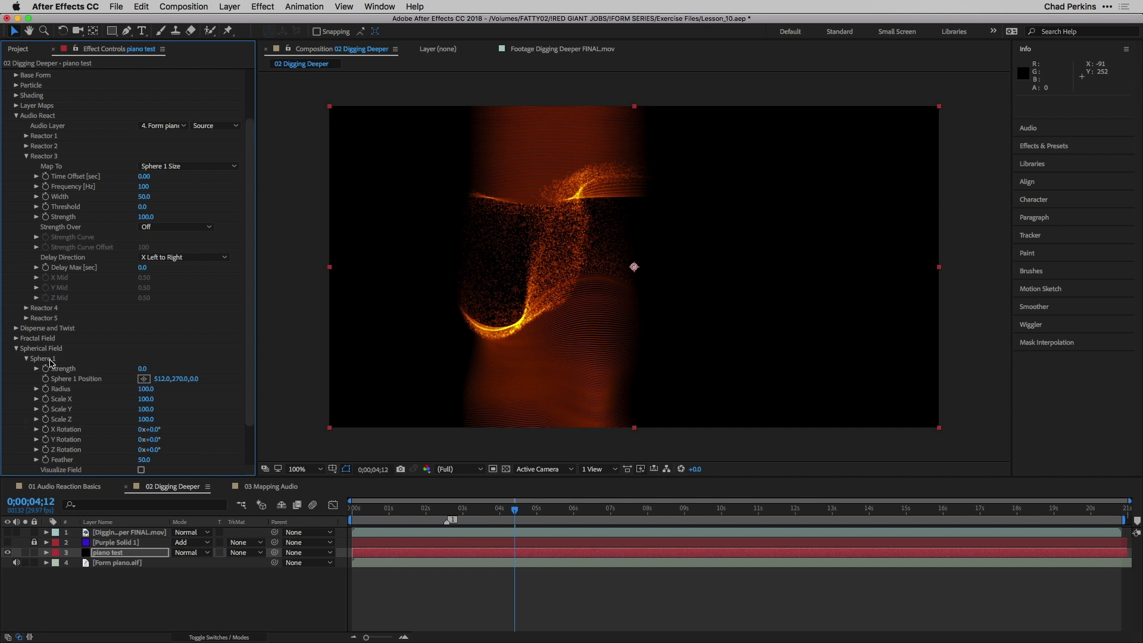
pyautogui.scroll(-2, 75, 351)
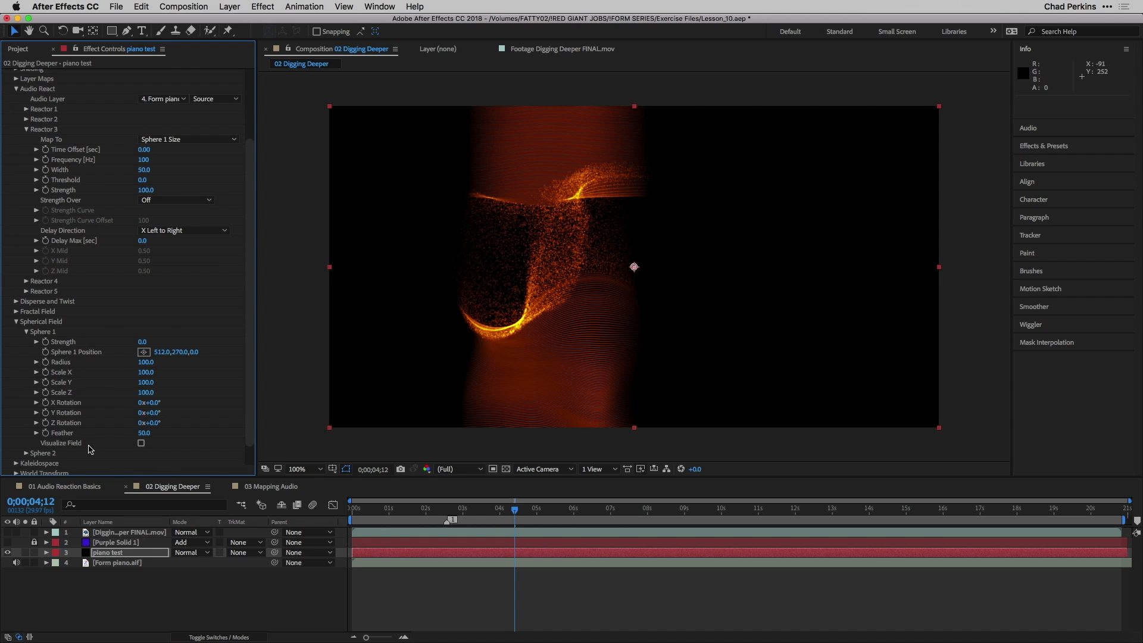
pyautogui.click(141, 444)
pyautogui.click(142, 340)
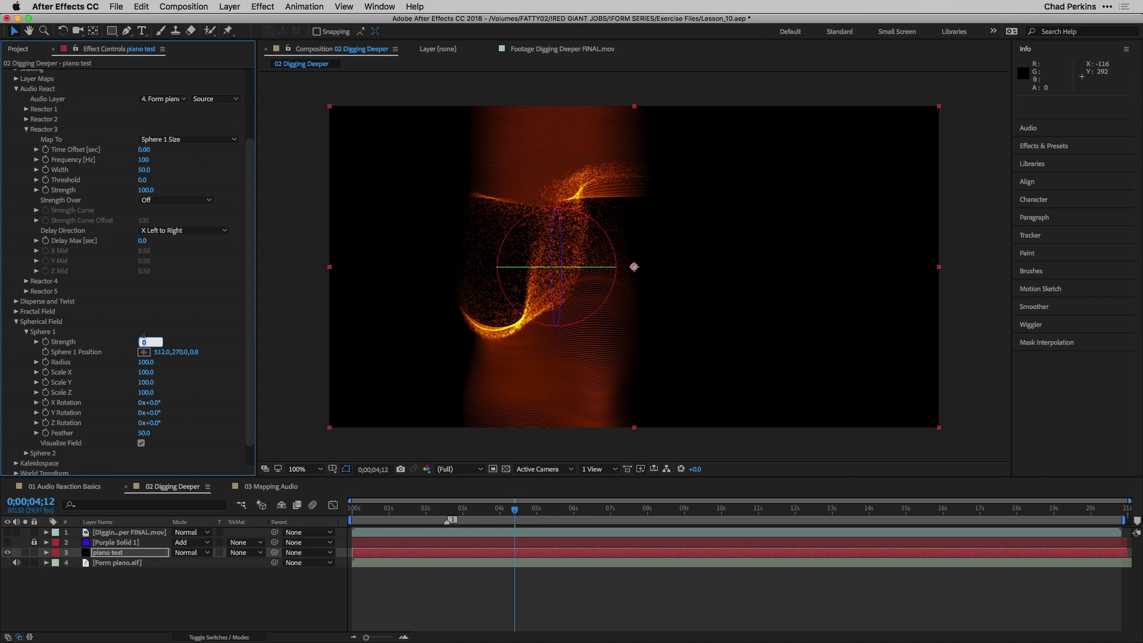
pyautogui.write('37')
pyautogui.press('Return')
pyautogui.click(146, 363)
pyautogui.write('500')
pyautogui.press('Return')
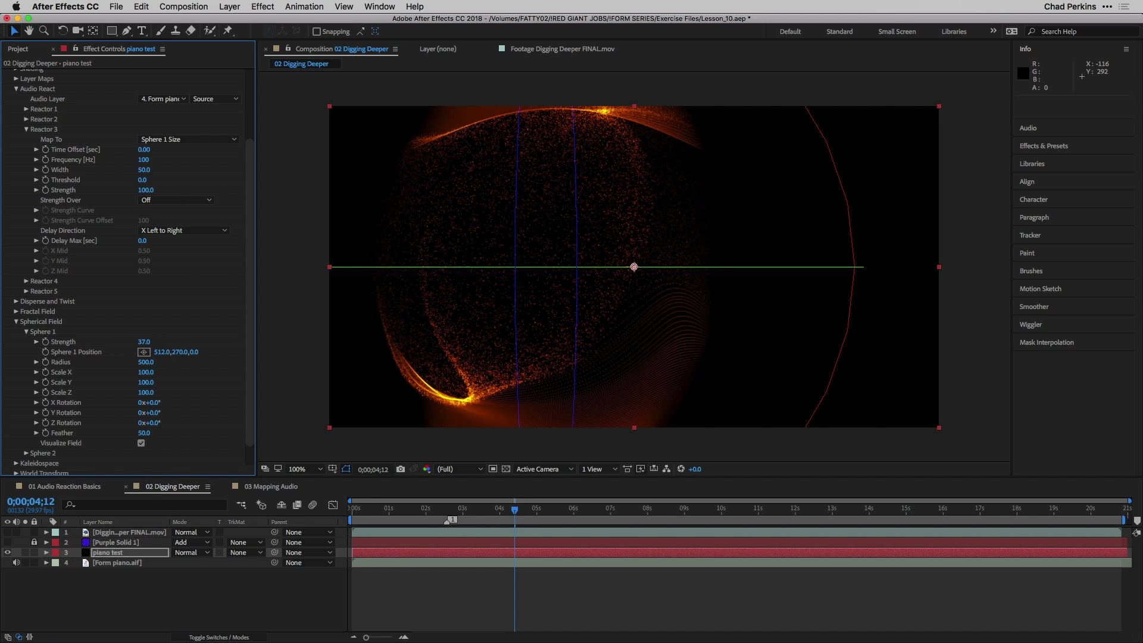
# Step: Set the Sphere 1 Position to 245, 0, -170 and turn off its field visualization
pyautogui.click(160, 355)
pyautogui.press('Tab')
pyautogui.write('0')
pyautogui.press('Tab')
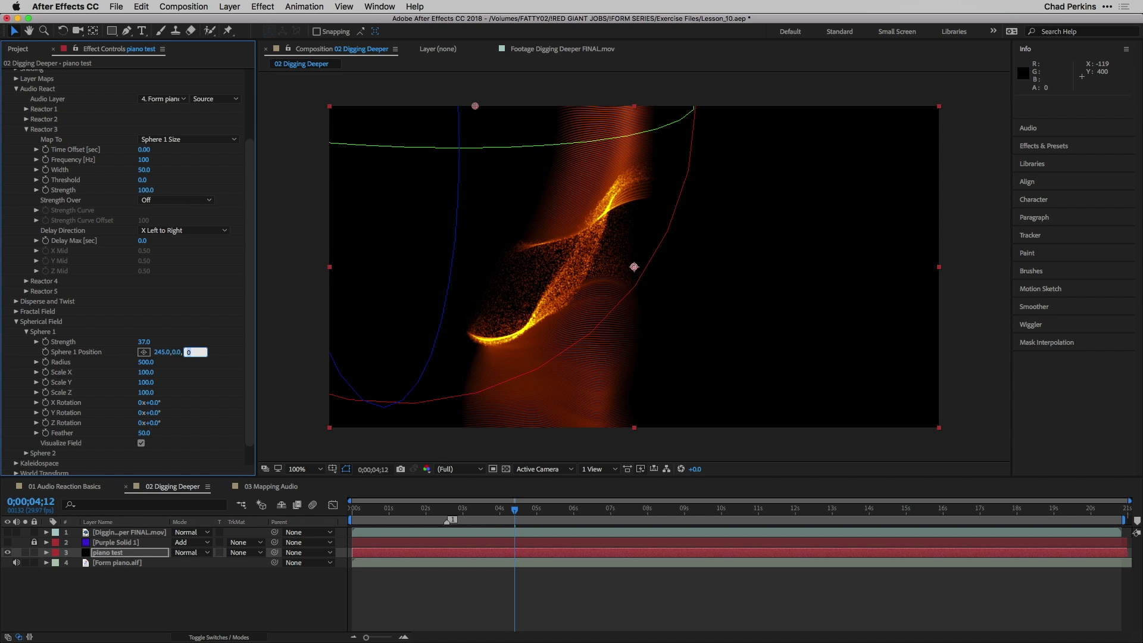
pyautogui.write('-170')
pyautogui.press('Return')
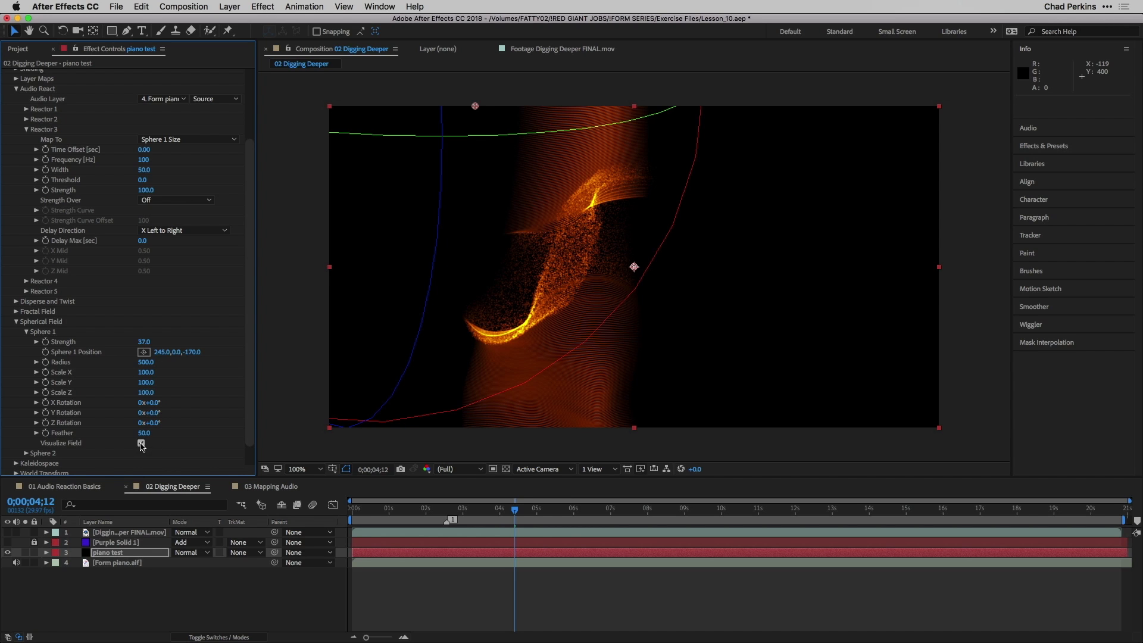
pyautogui.click(26, 332)
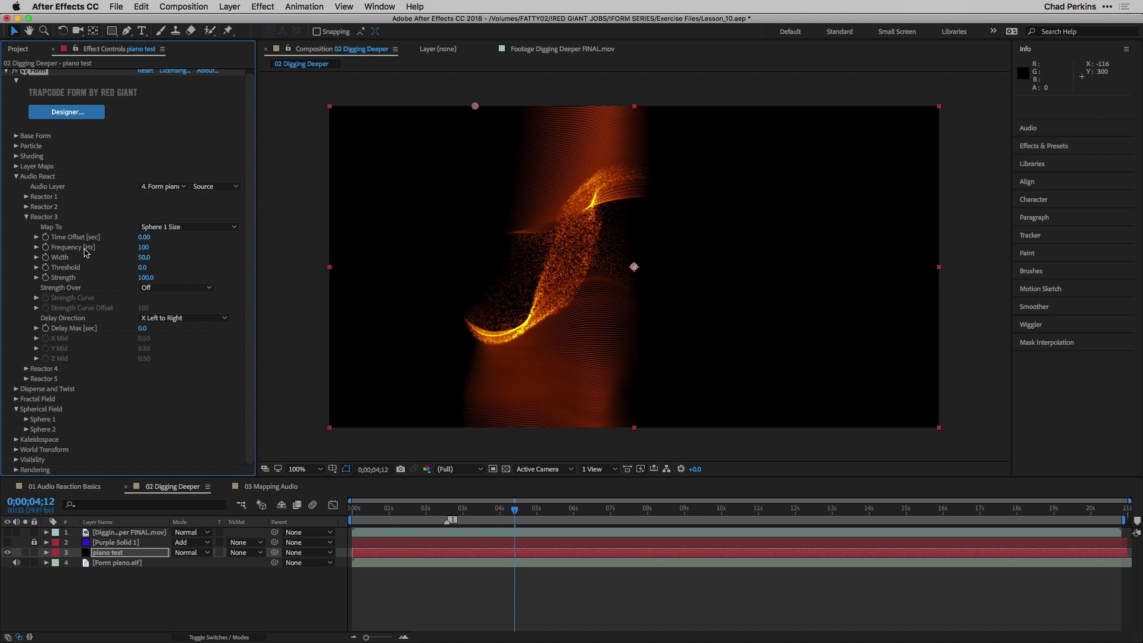
# Step: Set Reactor 3 to Frequency 180 Hz, Width 10 and Strength 10
pyautogui.click(144, 247)
pyautogui.press('Return')
pyautogui.click(144, 256)
pyautogui.write('10')
pyautogui.press('Return')
pyautogui.click(145, 277)
pyautogui.write('10')
pyautogui.press('Return')
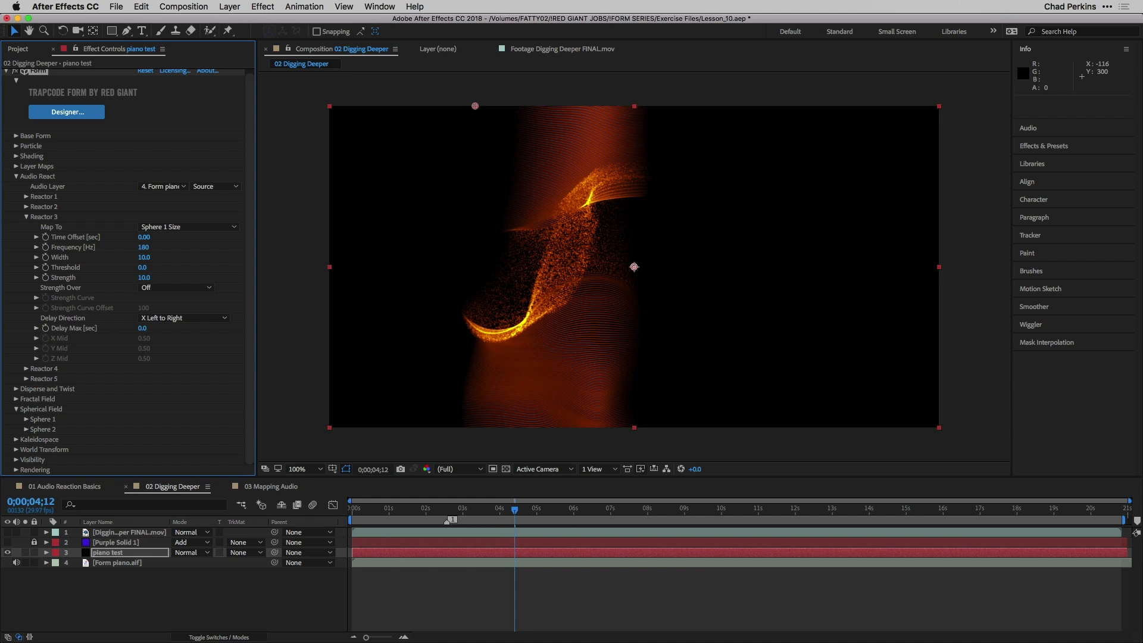
# Step: Set Reactor 3's Delay Direction to Y Top to Bottom, Delay Max to 1 second and Time Offset to -0.1, and scrub back to the start
pyautogui.click(161, 319)
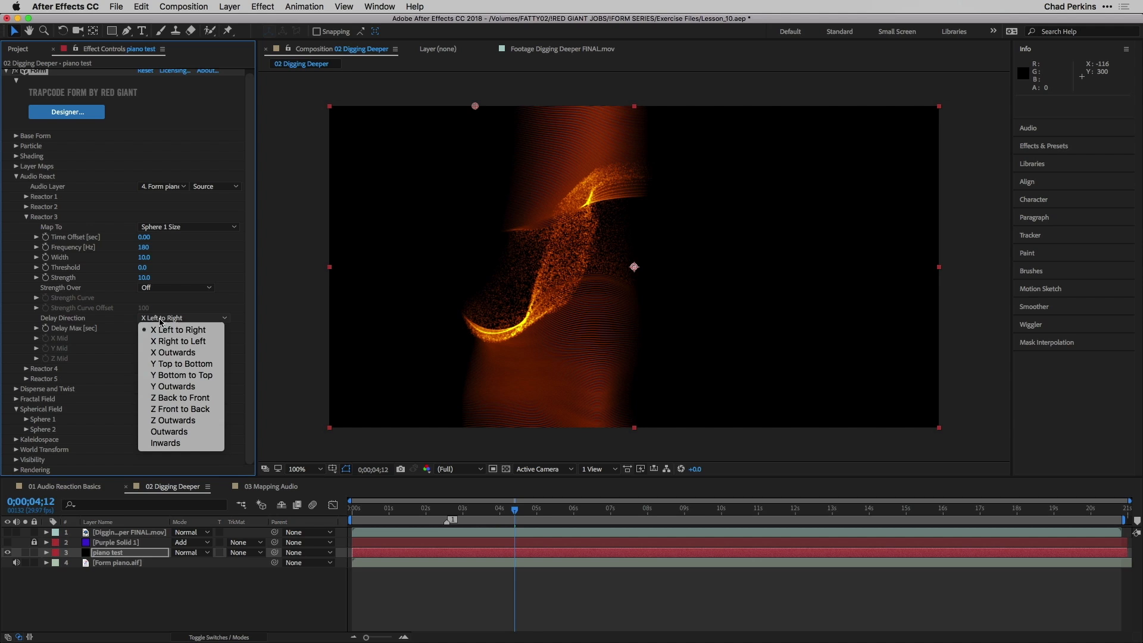
pyautogui.click(185, 366)
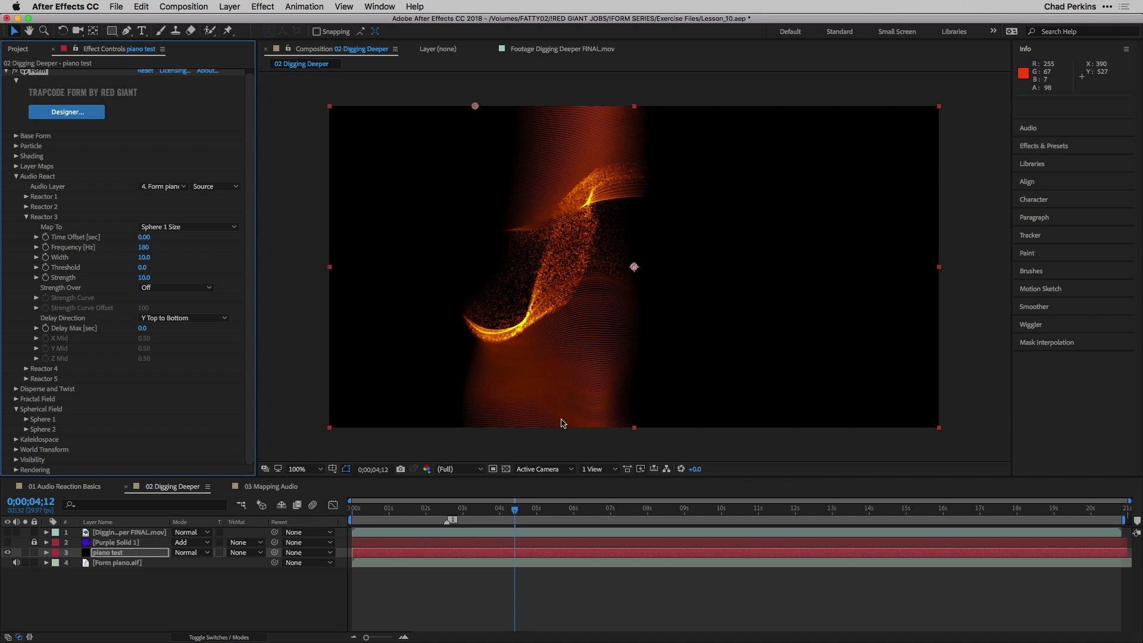
pyautogui.click(143, 329)
pyautogui.press('Return')
pyautogui.click(144, 237)
pyautogui.press('Return')
pyautogui.moveTo(405, 513); pyautogui.dragTo(376, 513)
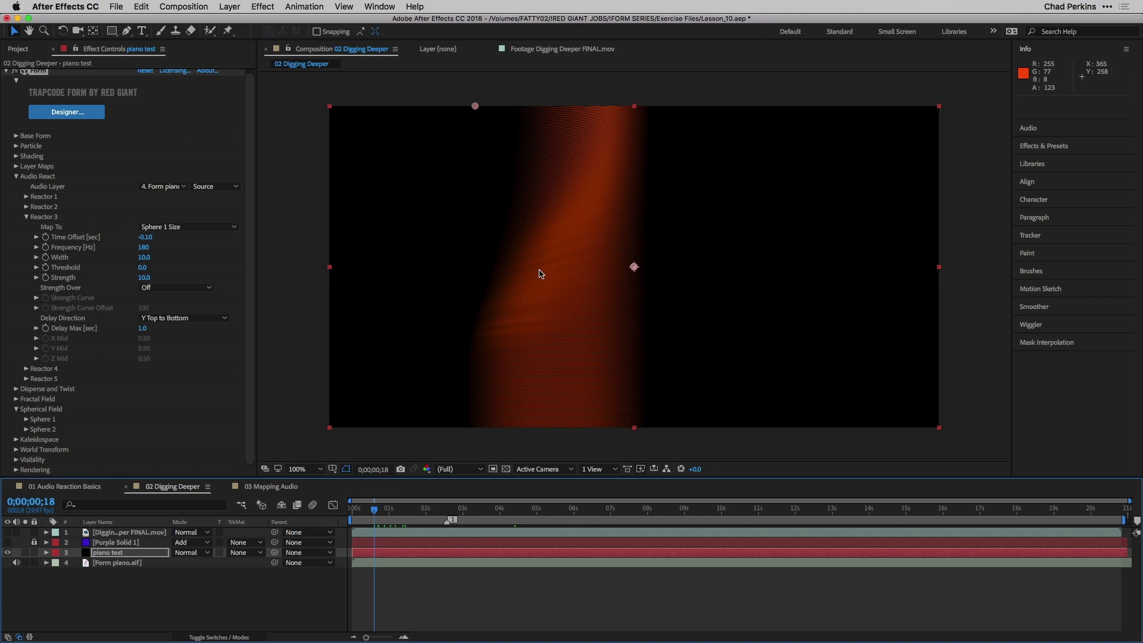
pyautogui.moveTo(373, 511); pyautogui.dragTo(356, 512)
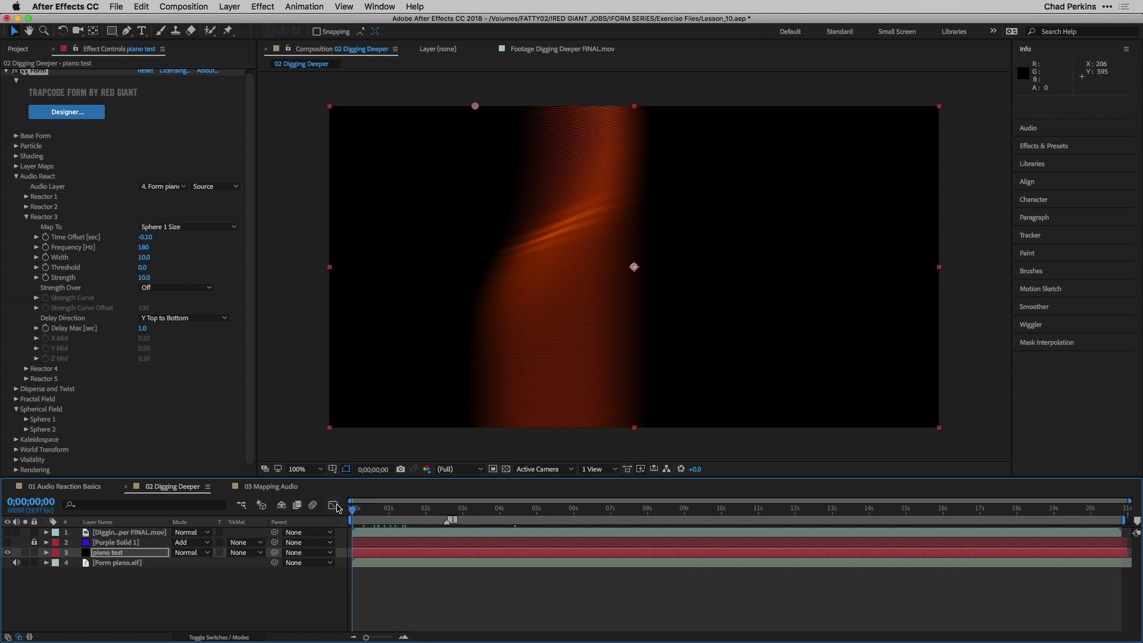
# Step: Preview the piano test animation, and scrub through the first four seconds to examine how Reactor 3 affects the strand
pyautogui.press('space')
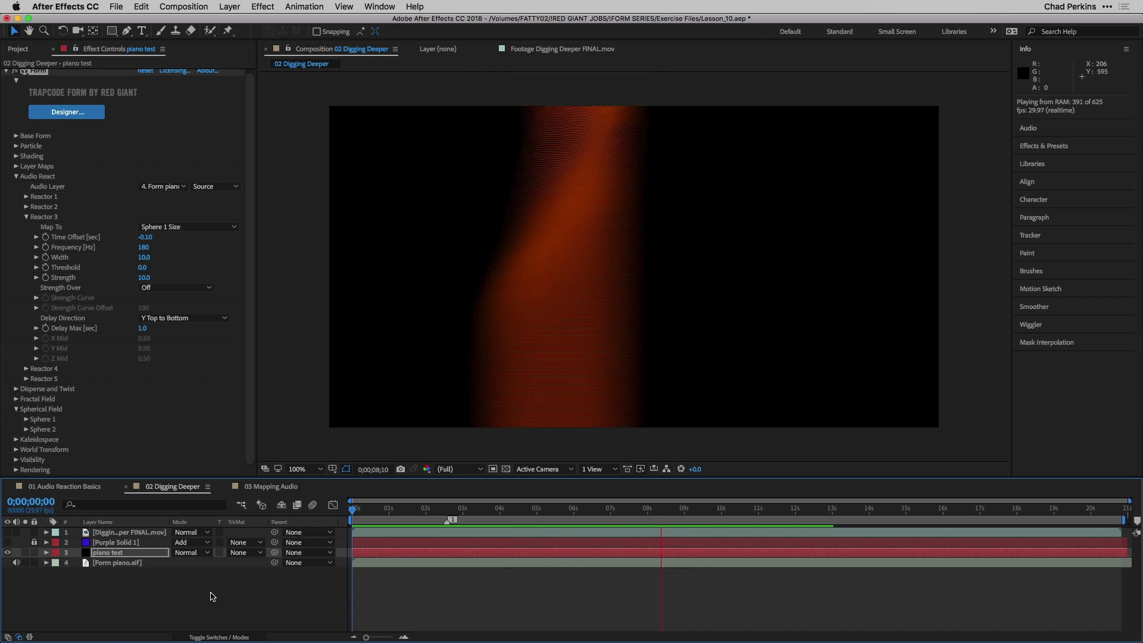
pyautogui.press('space')
pyautogui.moveTo(373, 511); pyautogui.dragTo(403, 509)
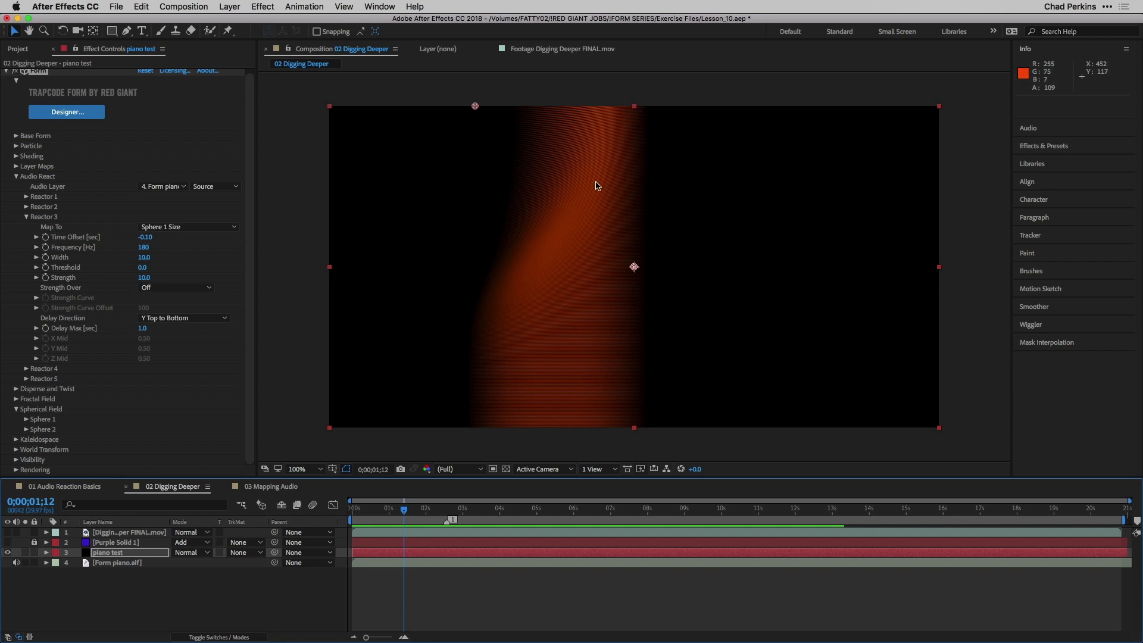
pyautogui.click(388, 510)
pyautogui.moveTo(391, 514); pyautogui.dragTo(427, 514)
pyautogui.moveTo(410, 510); pyautogui.dragTo(510, 509)
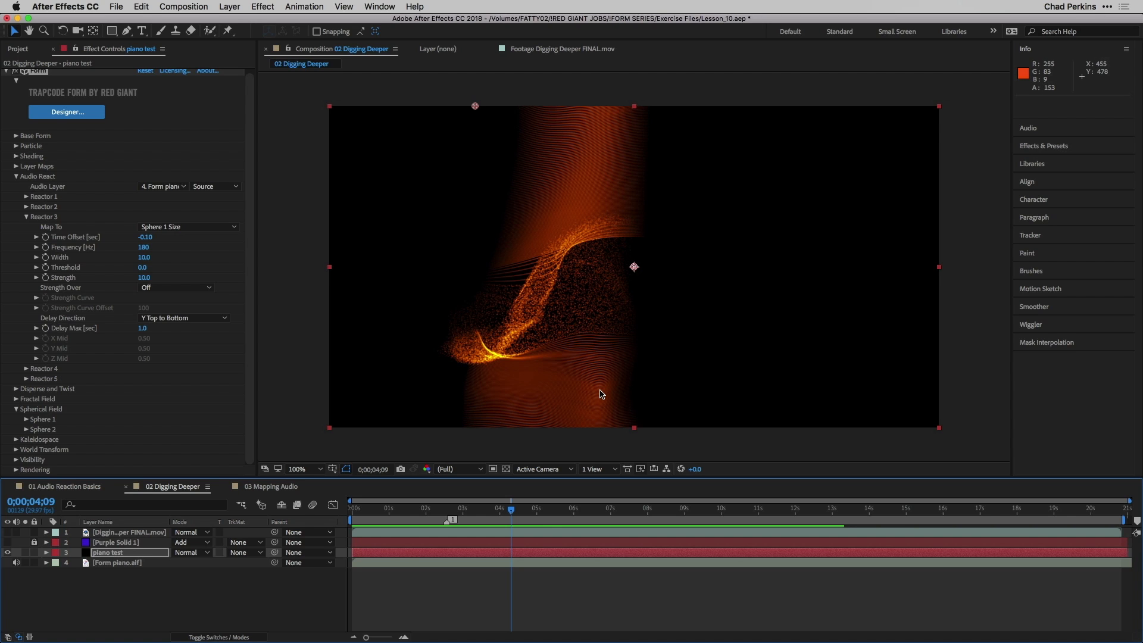
# Step: Map Reactor 4 of the Form effect to Sphere 2 Size
pyautogui.click(27, 217)
pyautogui.click(27, 231)
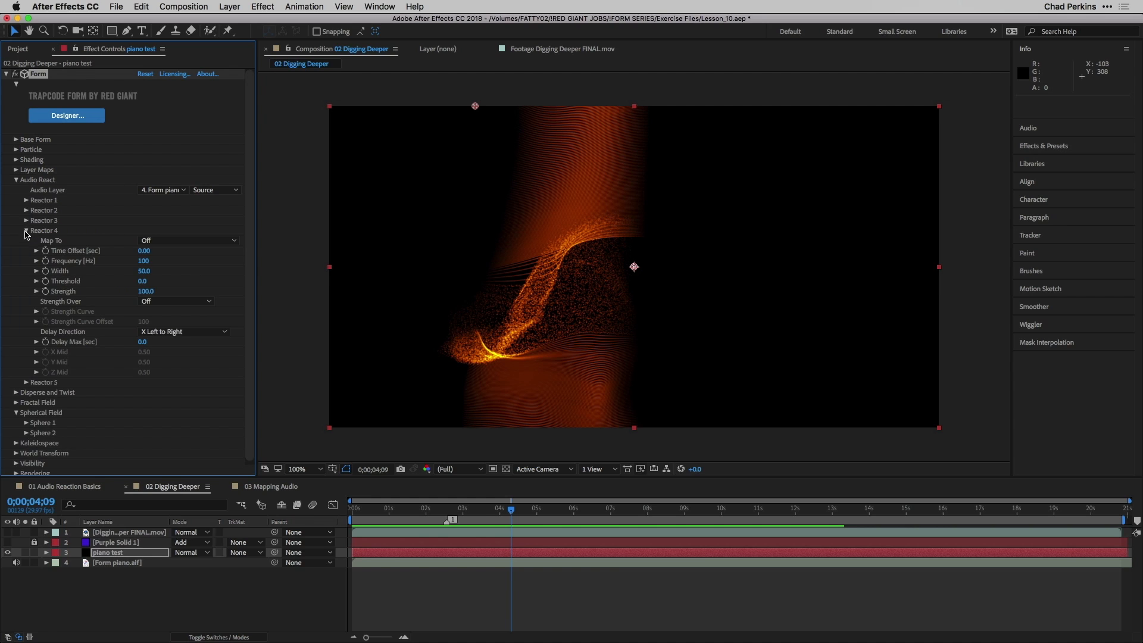
pyautogui.click(212, 241)
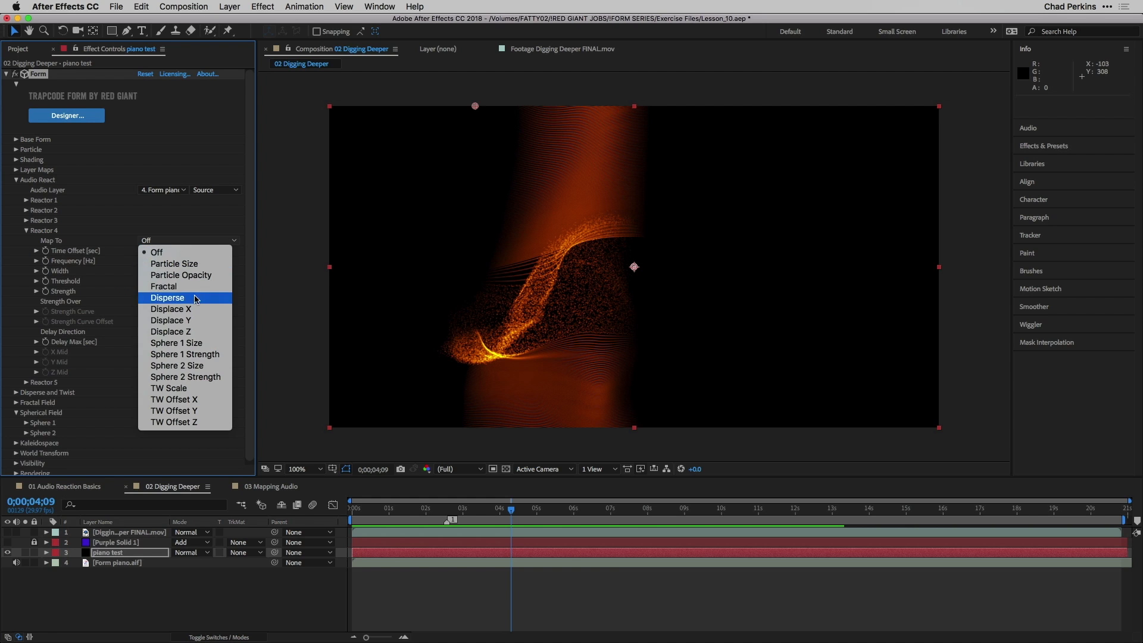
pyautogui.click(195, 366)
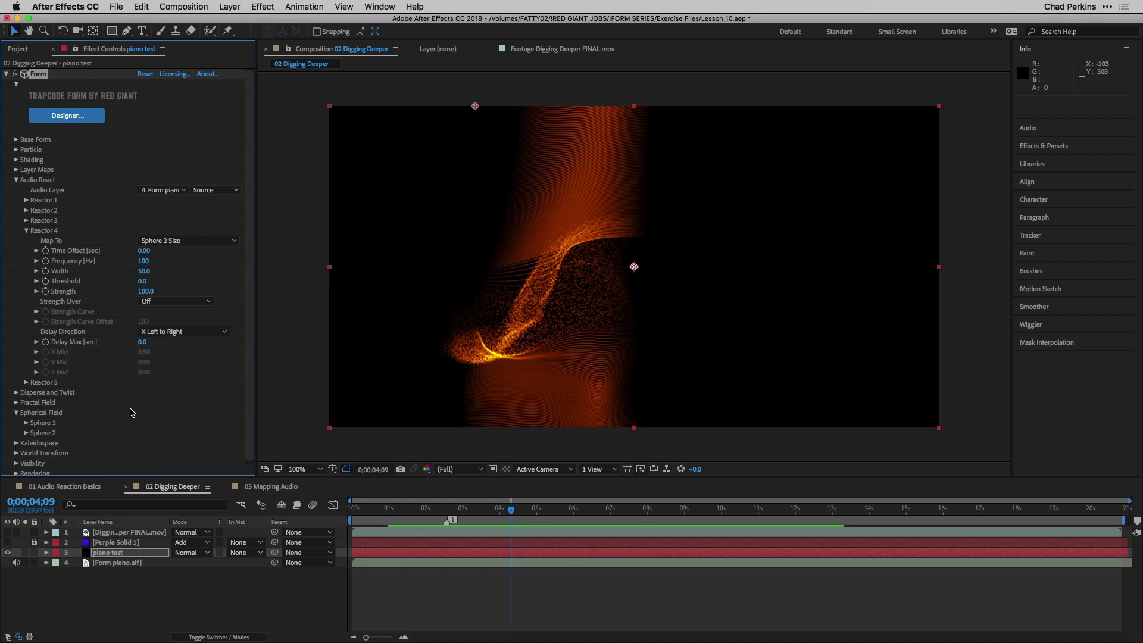
# Step: Enable Visualize Field for Sphere 2 in the Spherical Field and set its Strength to 44
pyautogui.click(26, 433)
pyautogui.scroll(-3, 136, 412)
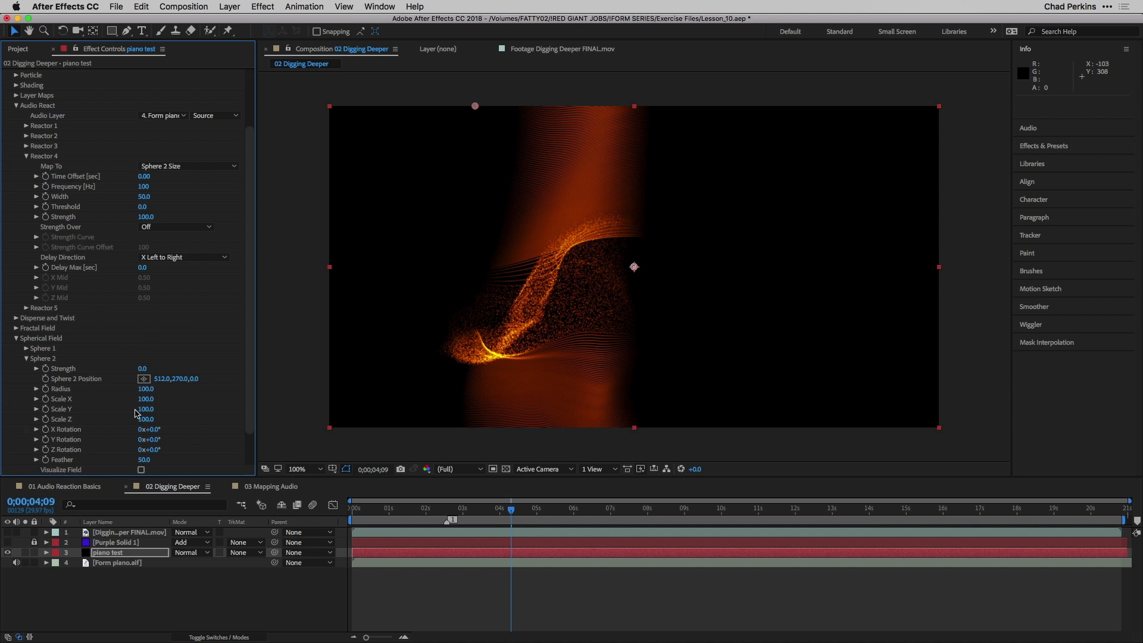
pyautogui.click(141, 470)
pyautogui.click(143, 368)
pyautogui.write('44')
pyautogui.press('Return')
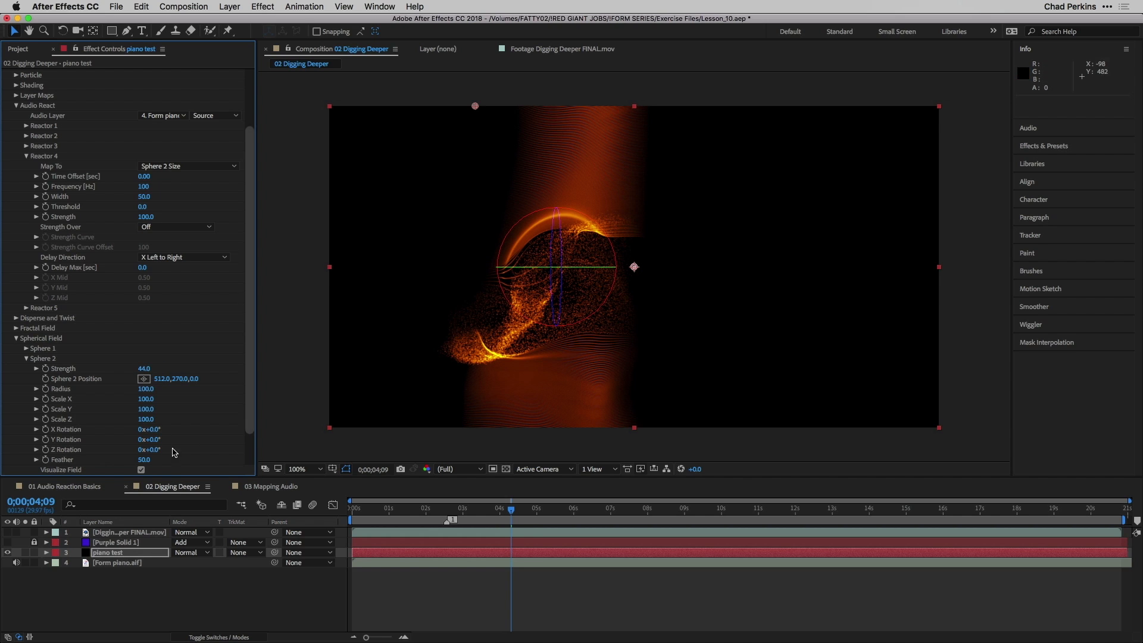
# Step: Set the Sphere 2 Position to 735, 400, -190
pyautogui.click(161, 379)
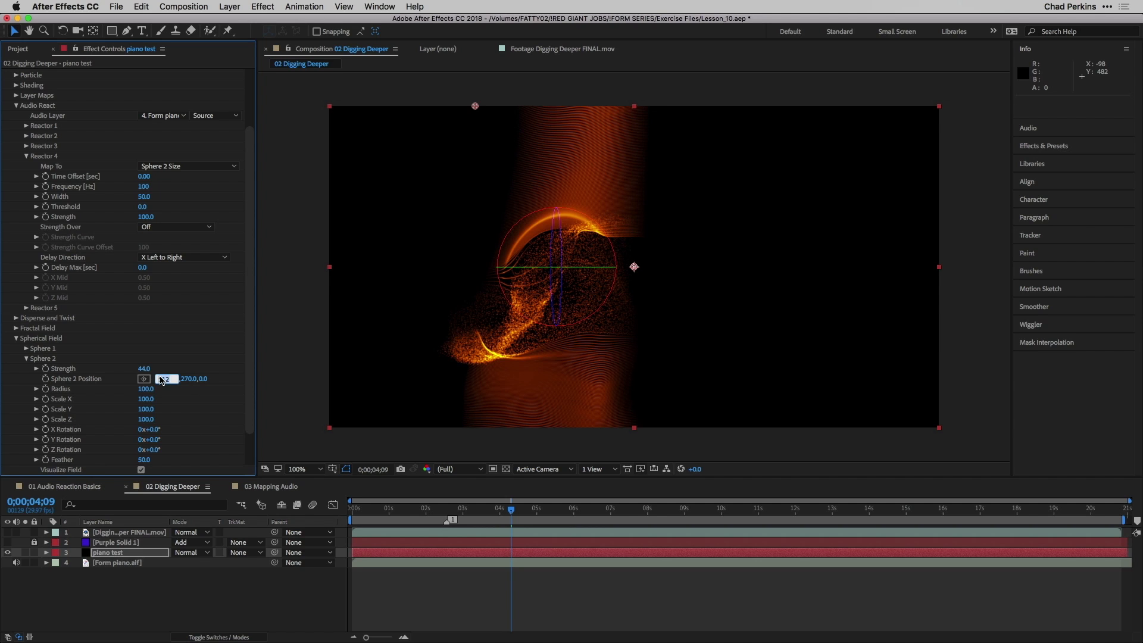
pyautogui.write('735')
pyautogui.press('Tab')
pyautogui.write('400')
pyautogui.press('Tab')
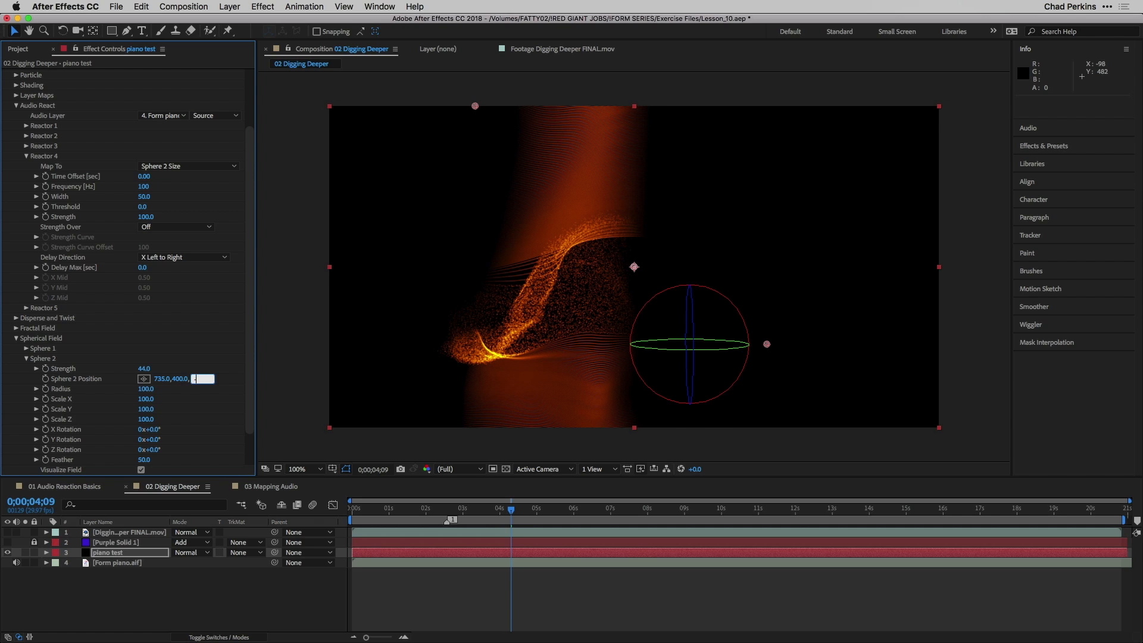
pyautogui.write('-190')
pyautogui.press('Return')
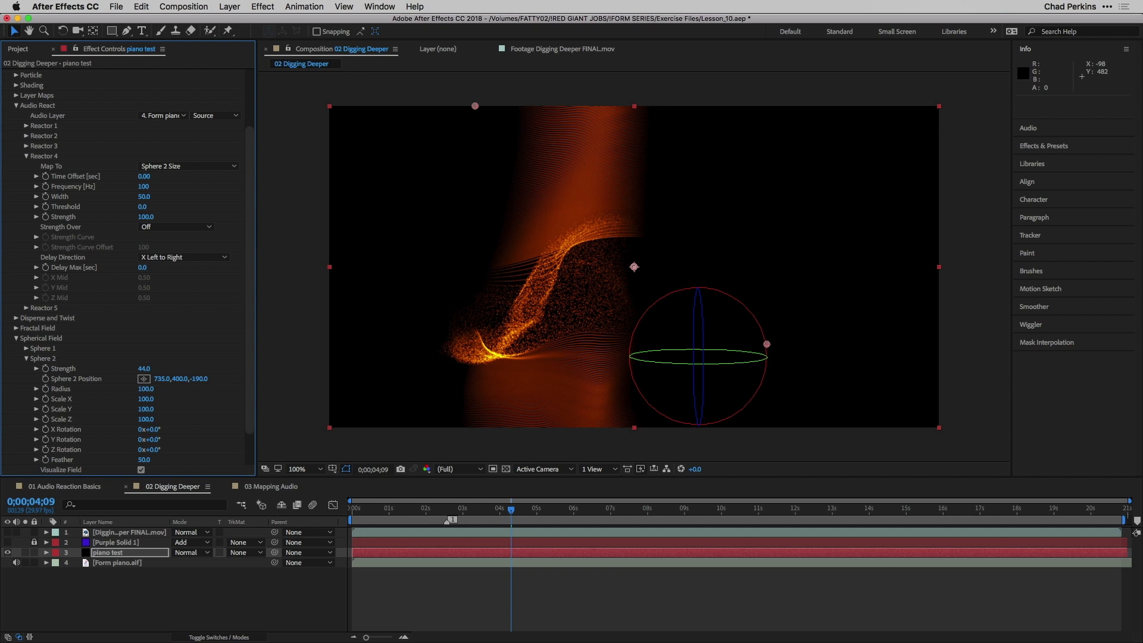
# Step: Set Sphere 2's Radius to 400 and Feather to 60, and turn off its field visualization
pyautogui.click(146, 389)
pyautogui.write('400')
pyautogui.press('Return')
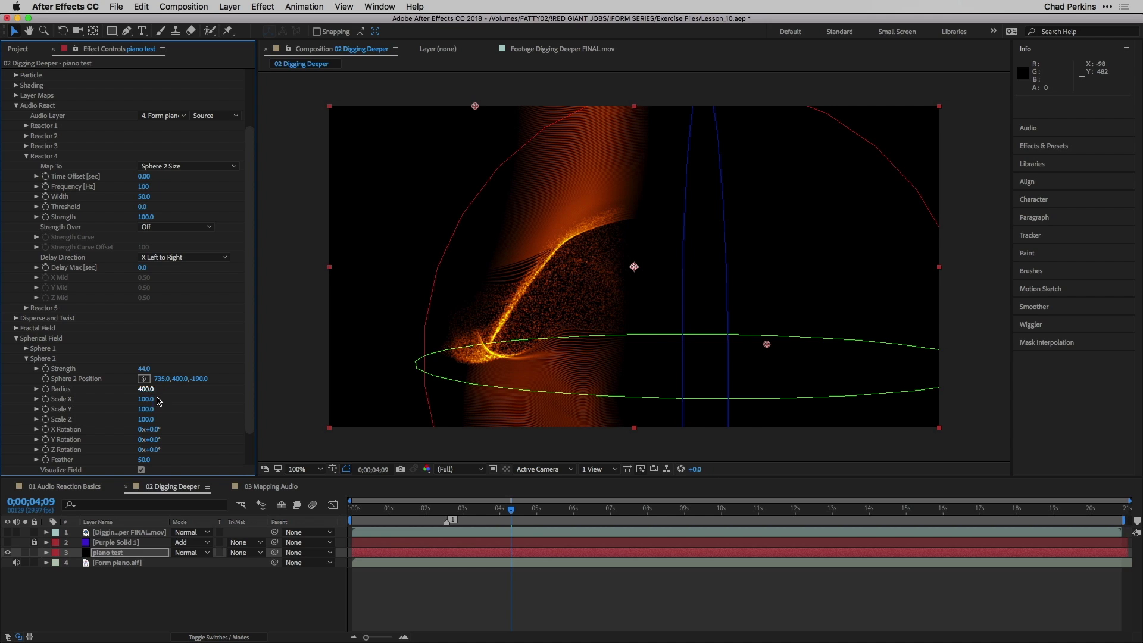
pyautogui.click(143, 458)
pyautogui.write('60')
pyautogui.press('Return')
pyautogui.click(141, 470)
pyautogui.click(27, 359)
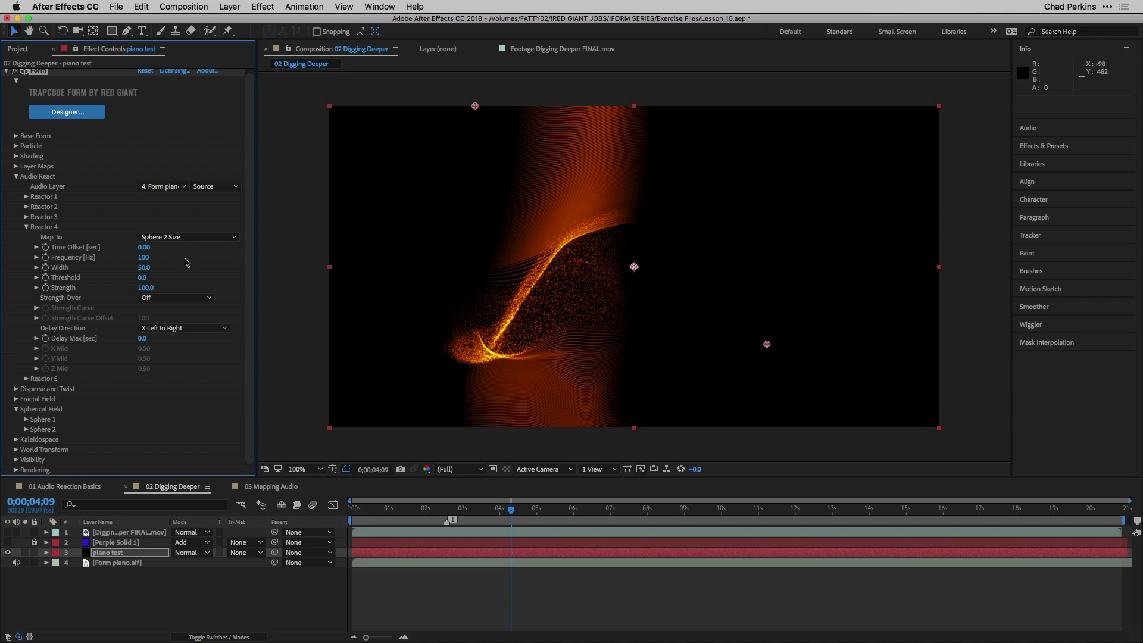
# Step: Set Reactor 4 to Frequency 180 Hz, Width 10 and Strength 10
pyautogui.click(141, 257)
pyautogui.click(144, 267)
pyautogui.write('10')
pyautogui.press('Return')
pyautogui.click(141, 286)
pyautogui.write('10')
pyautogui.press('Return')
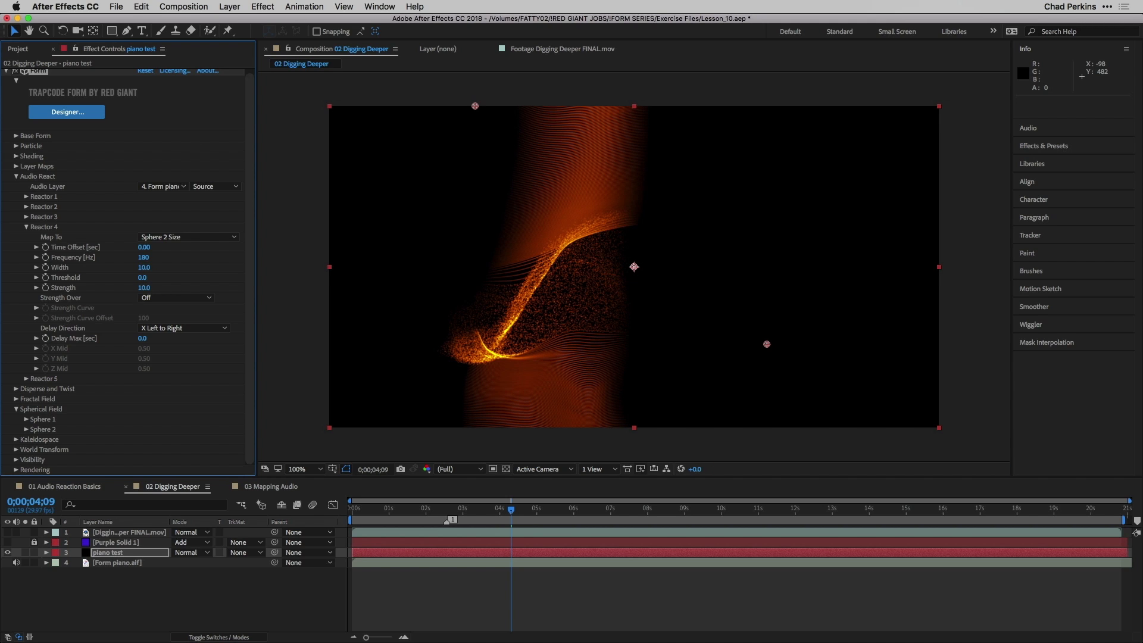
# Step: Set Reactor 4's Delay Direction to Y Bottom to Top and its Delay Max to 1 second
pyautogui.click(163, 329)
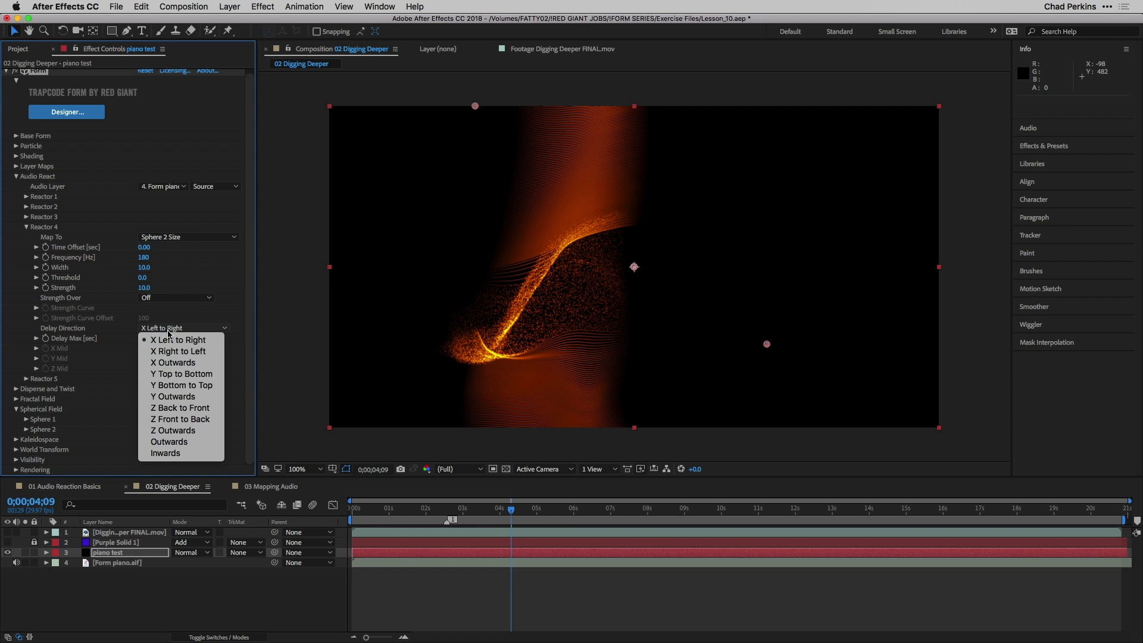
pyautogui.click(179, 385)
pyautogui.click(141, 338)
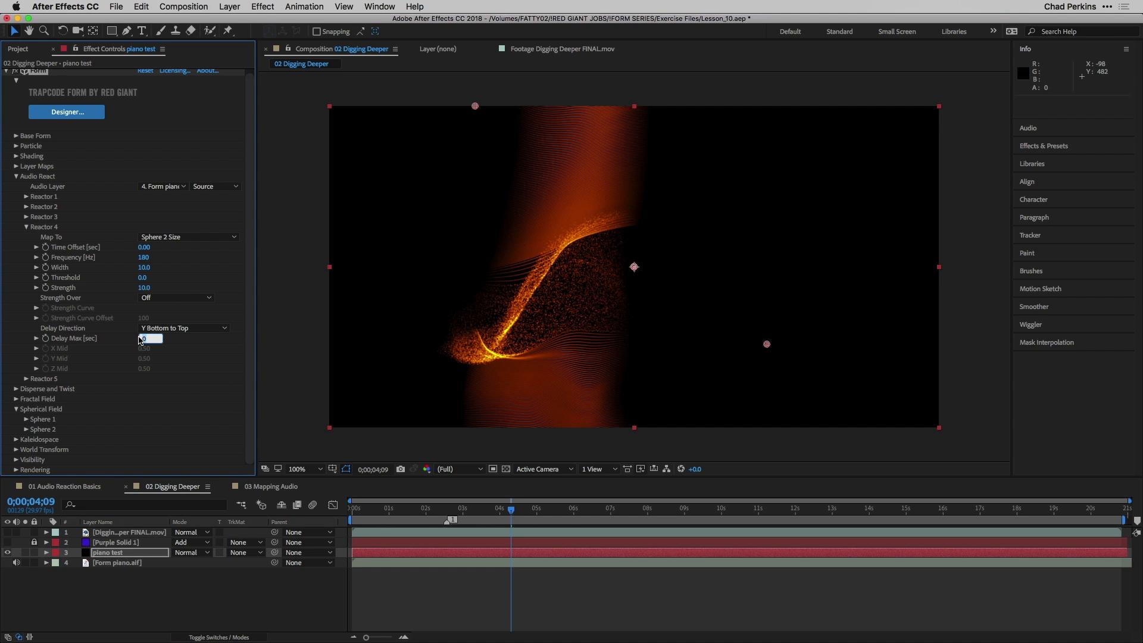
pyautogui.press('Return')
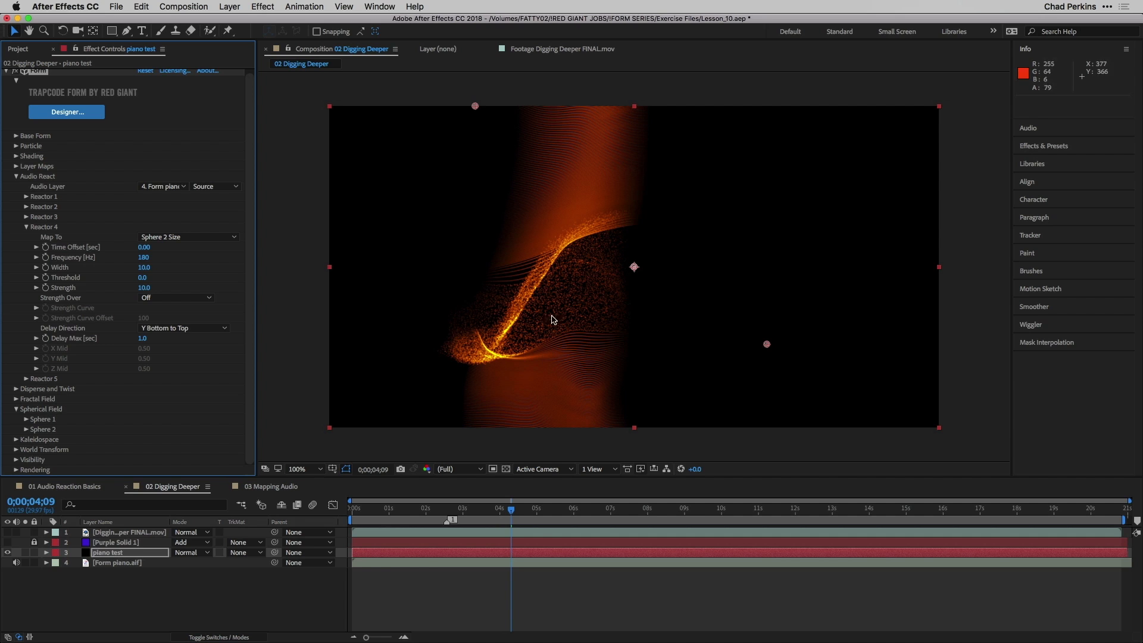
# Step: Preview the animation from the start and scrub the opening seconds to check how both spheres push the strand
pyautogui.moveTo(432, 511); pyautogui.dragTo(377, 505)
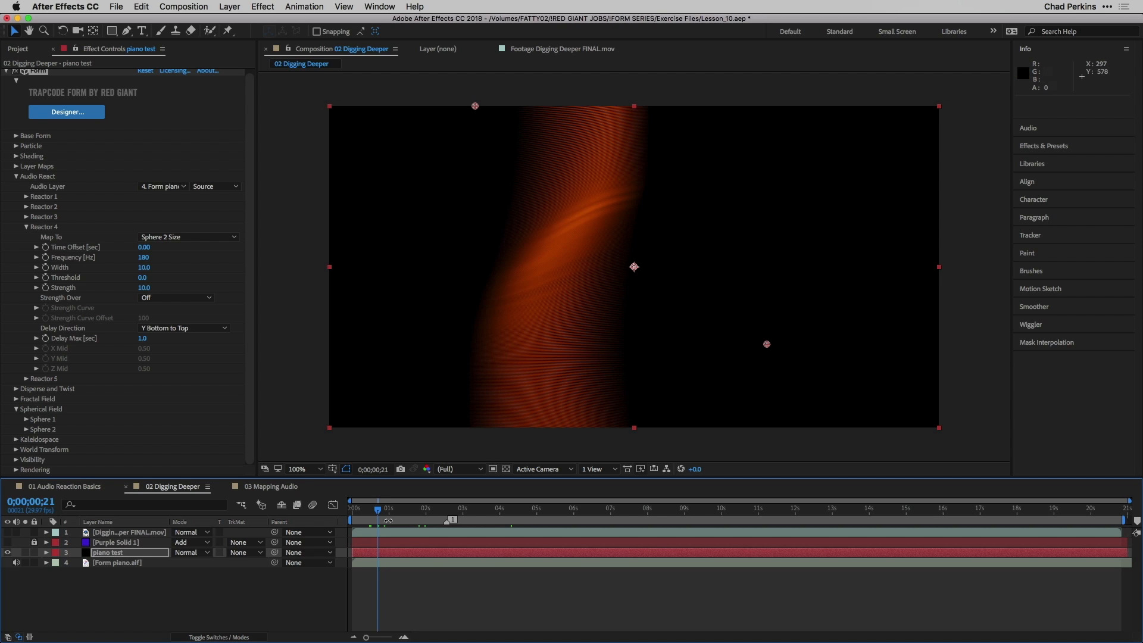
pyautogui.moveTo(363, 513)
pyautogui.mouseDown()
pyautogui.moveTo(399, 510)
pyautogui.moveTo(348, 510)
pyautogui.mouseUp()
pyautogui.press('space')
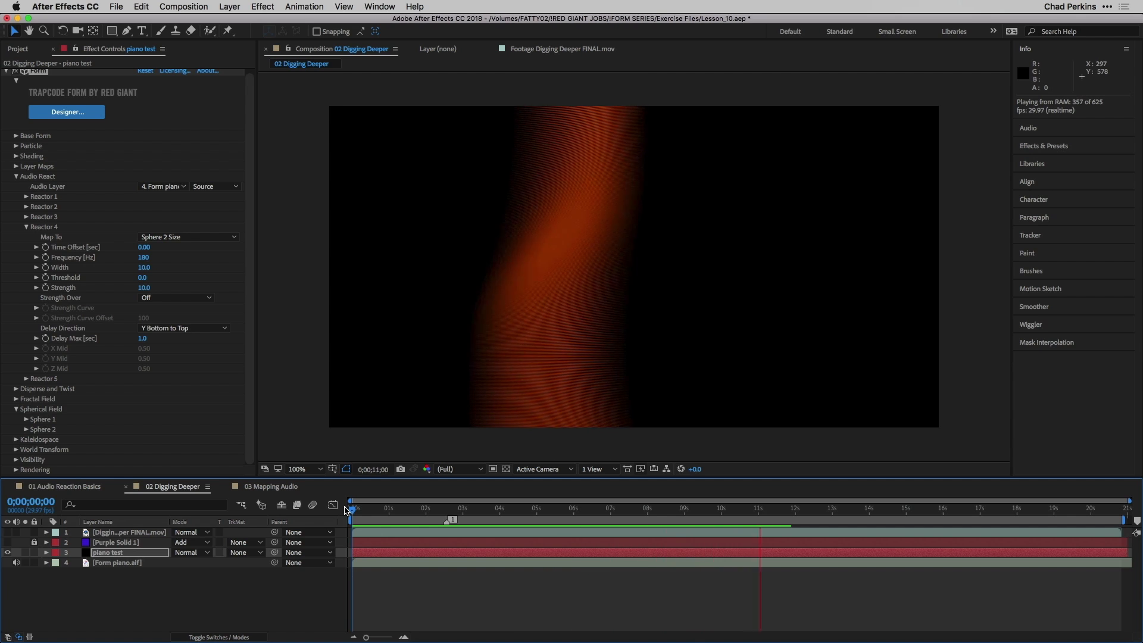
pyautogui.press('space')
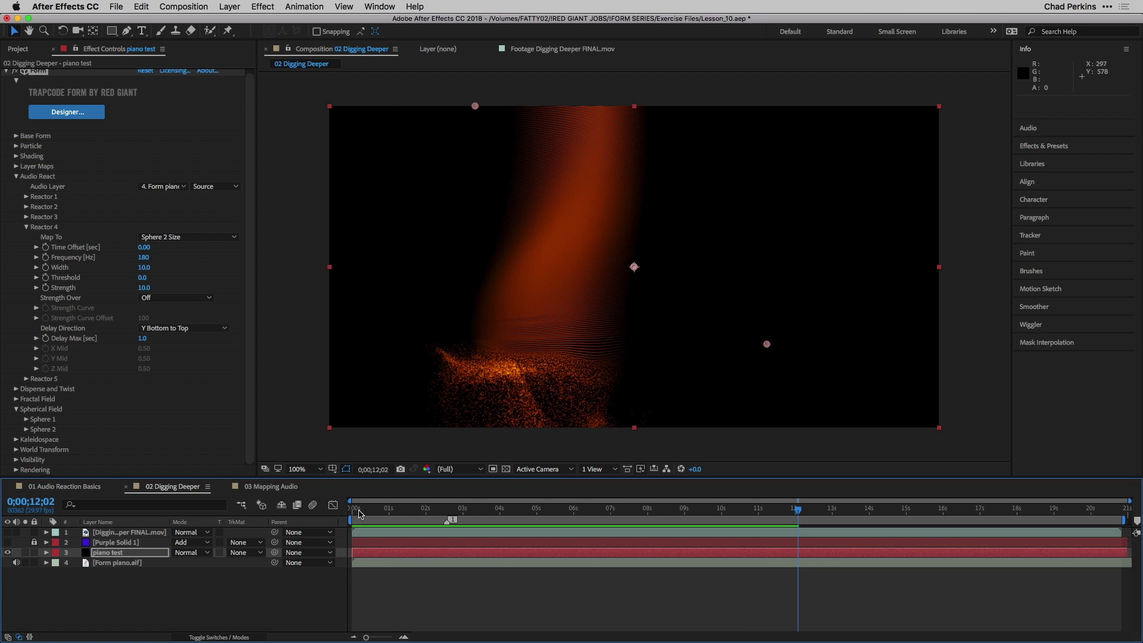
pyautogui.moveTo(359, 510); pyautogui.dragTo(400, 507)
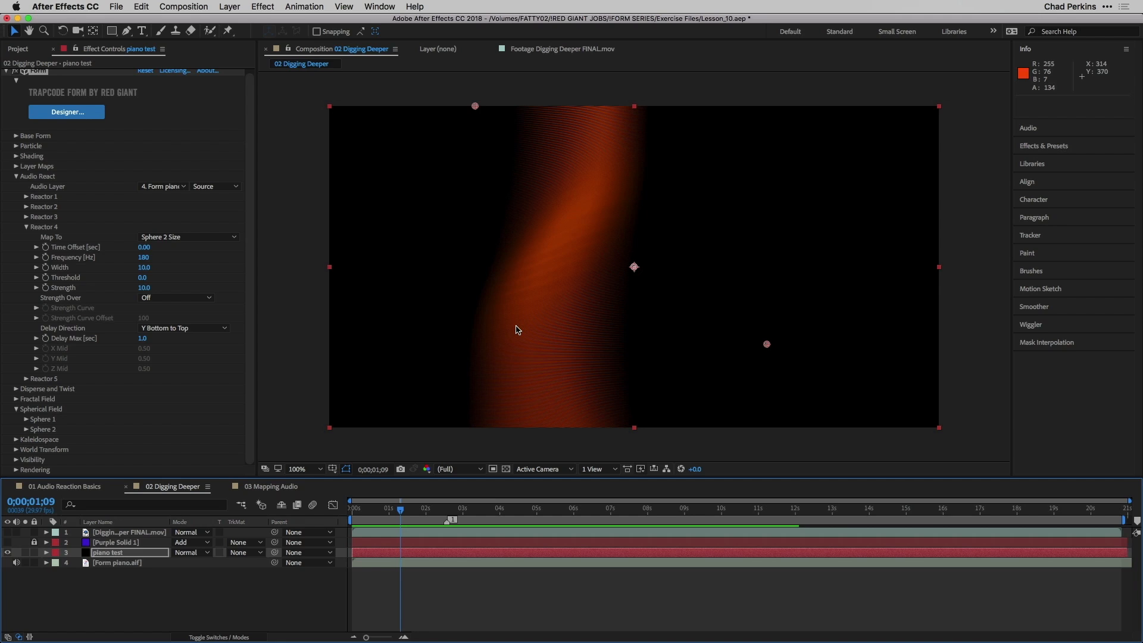
# Step: Move the Base Form closer to the camera by setting its Z Position to -161
pyautogui.click(17, 136)
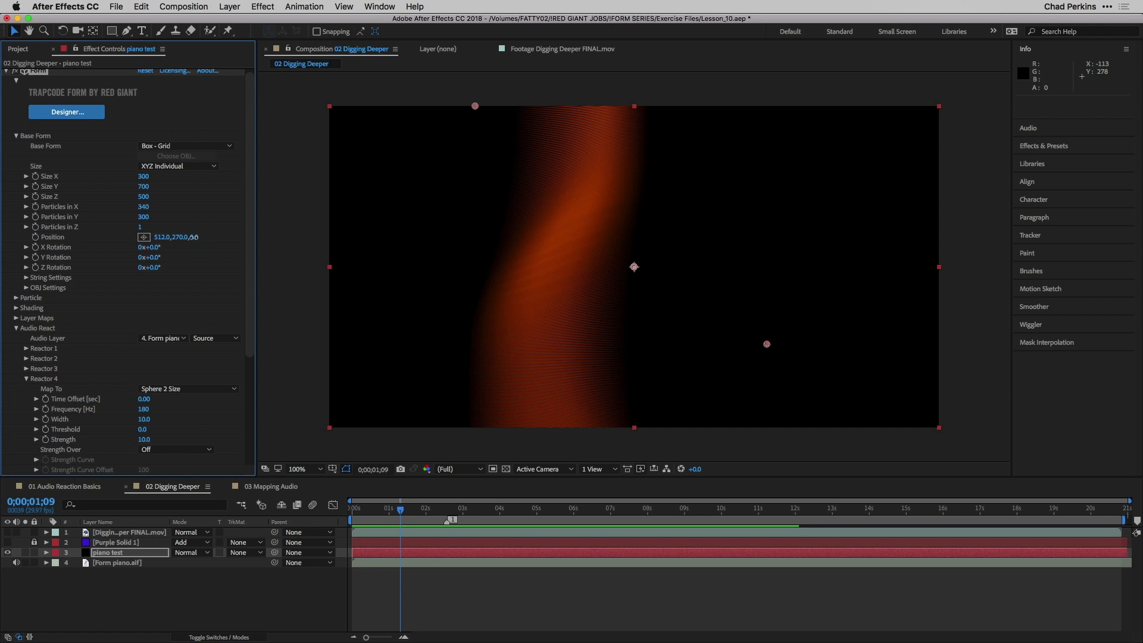
pyautogui.moveTo(191, 237); pyautogui.dragTo(114, 244)
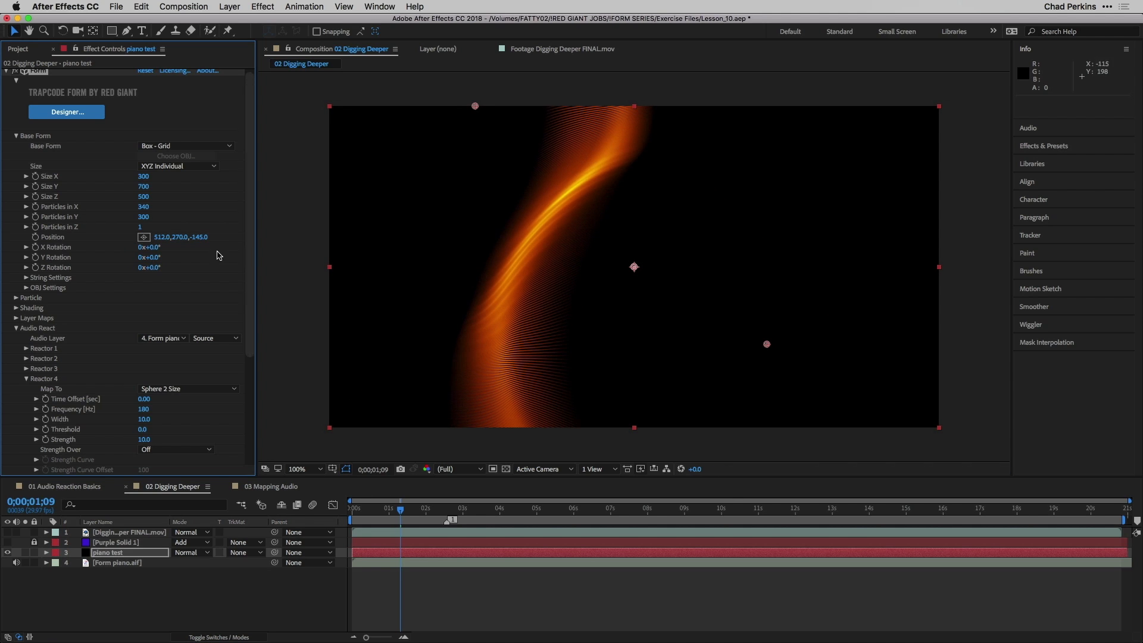
pyautogui.moveTo(198, 237); pyautogui.dragTo(190, 238)
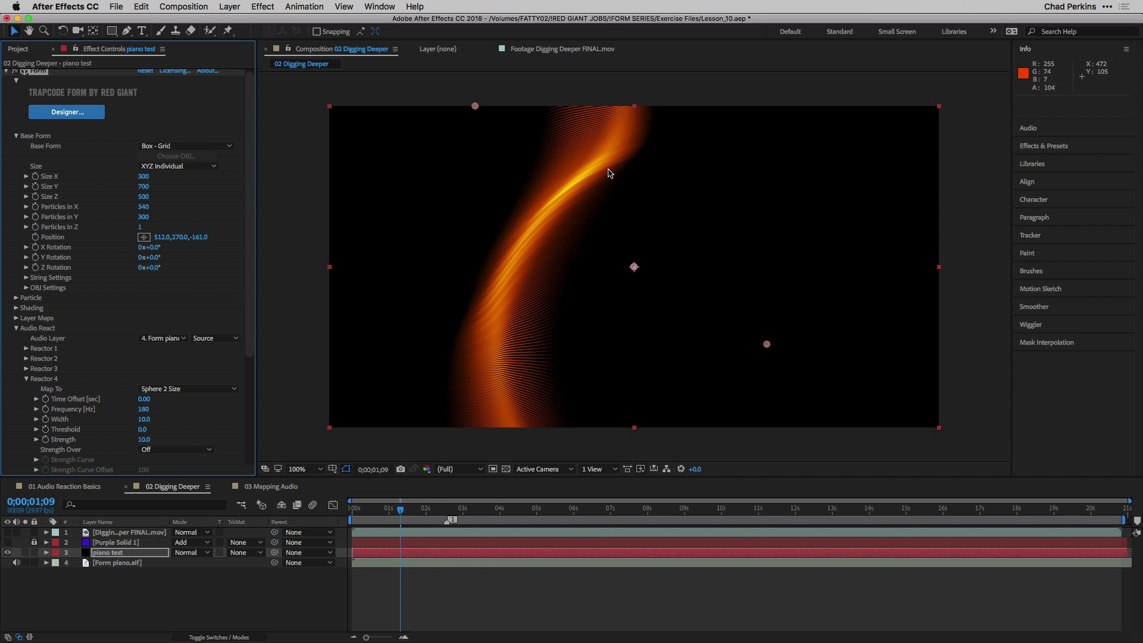
# Step: Preview the animation from the start to check the repositioned strand's reaction to the audio
pyautogui.moveTo(382, 509); pyautogui.dragTo(325, 499)
pyautogui.press('space')
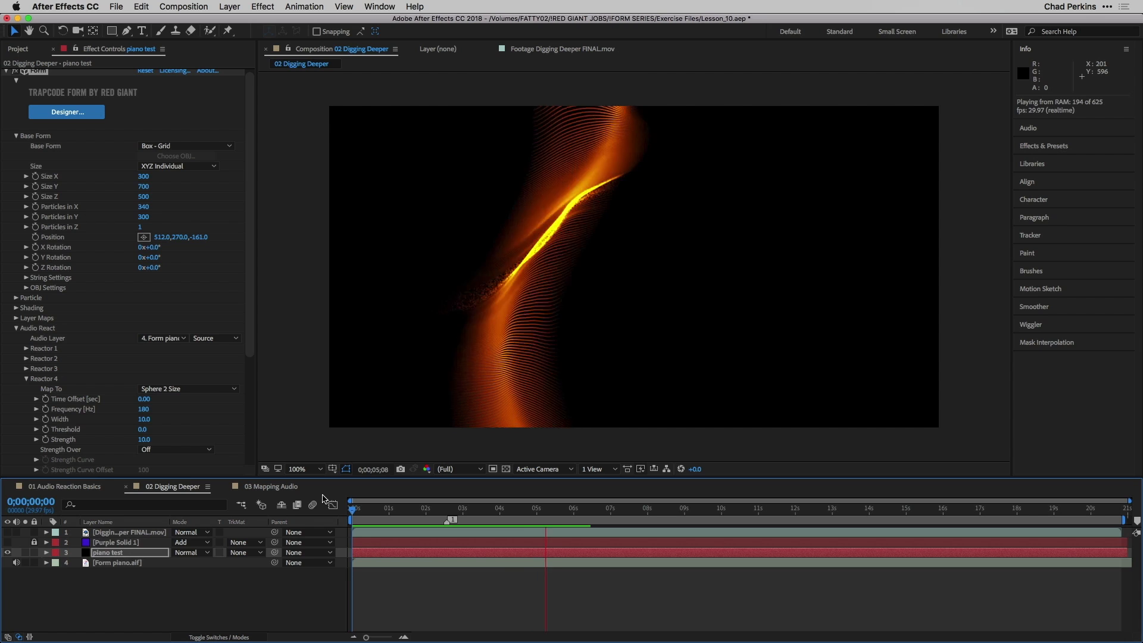
pyautogui.press('space')
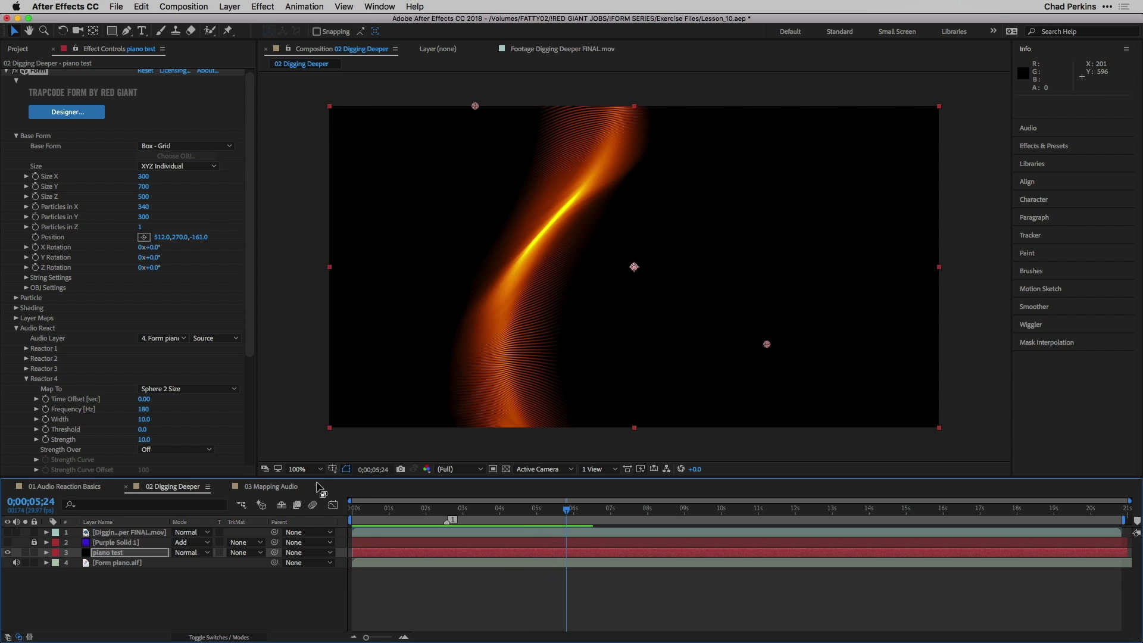
# Step: Collapse the Base Form and Reactor 4 settings, and map Reactor 5 to Displace X
pyautogui.click(16, 136)
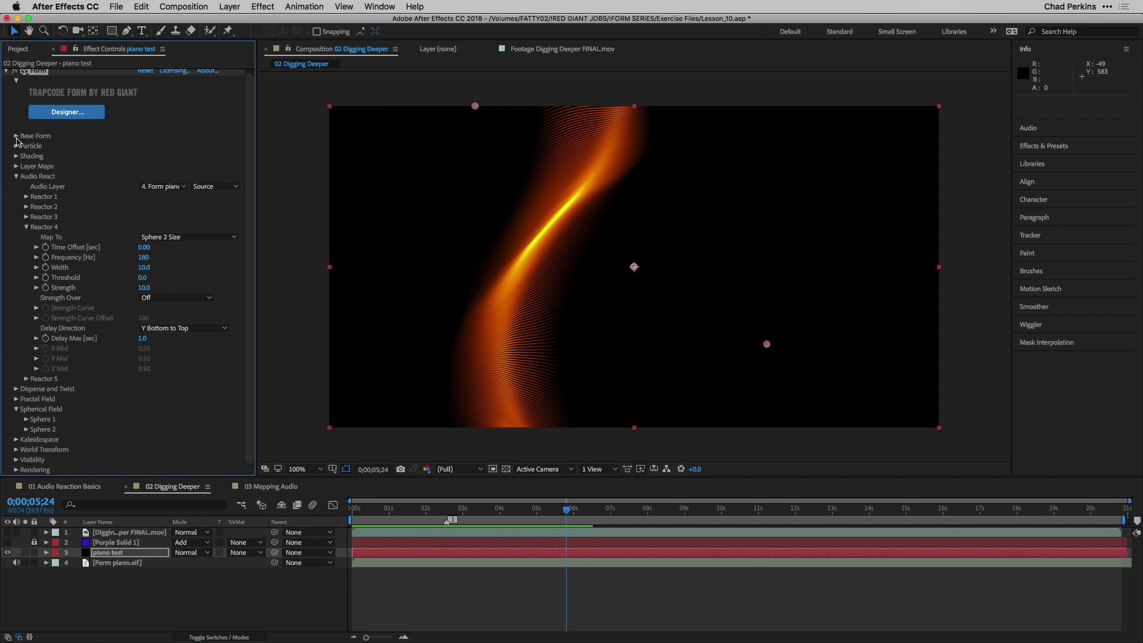
pyautogui.click(26, 227)
pyautogui.click(26, 241)
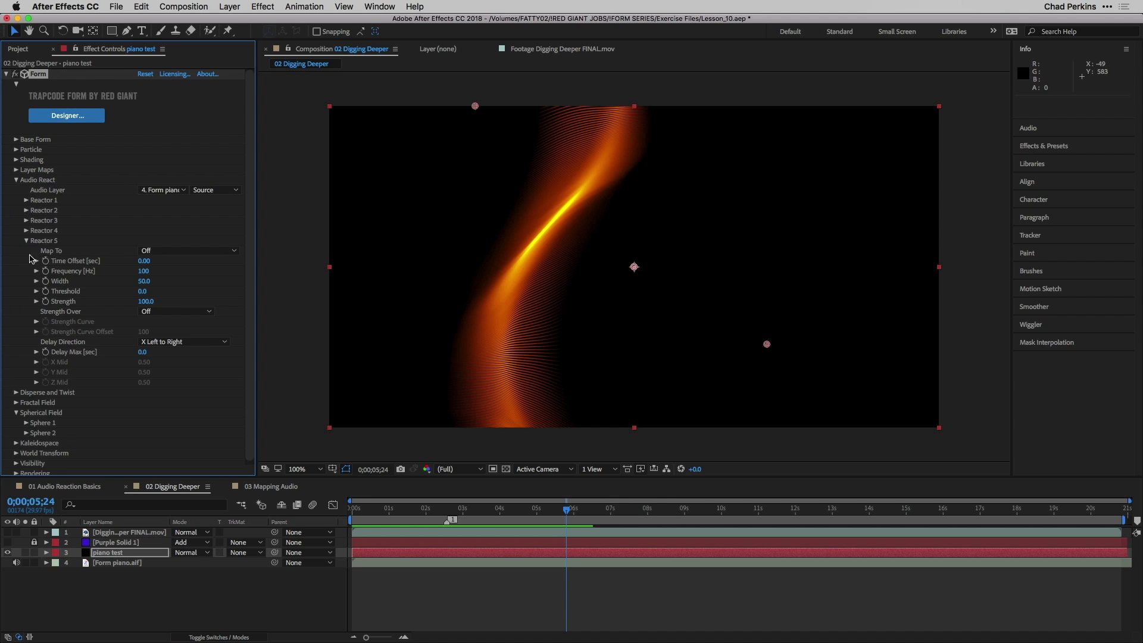
pyautogui.click(167, 252)
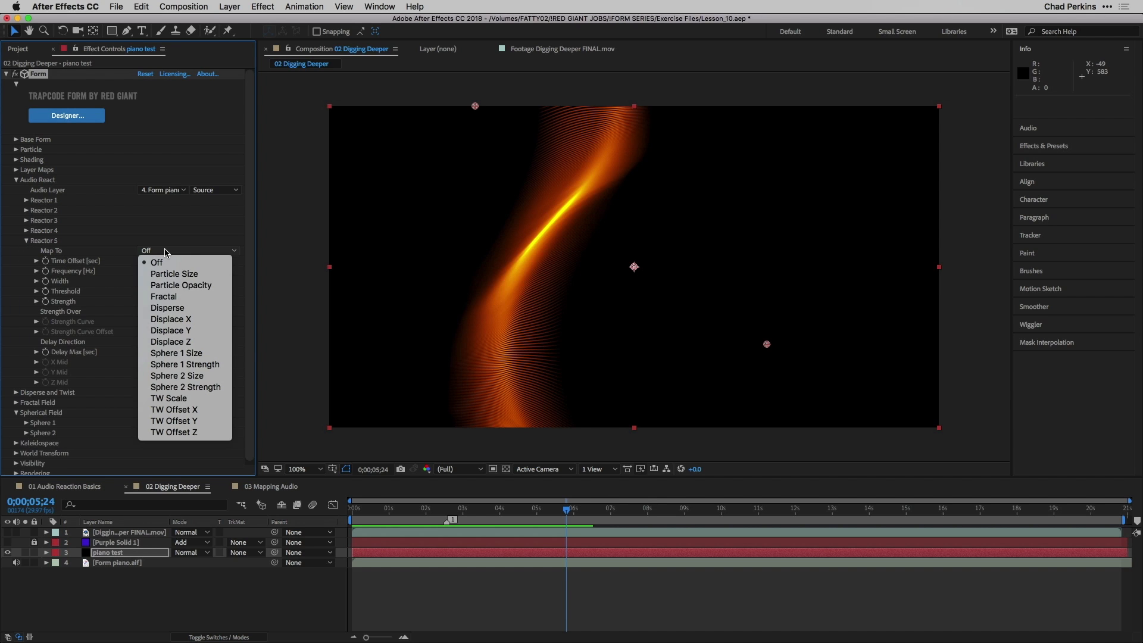
pyautogui.click(185, 320)
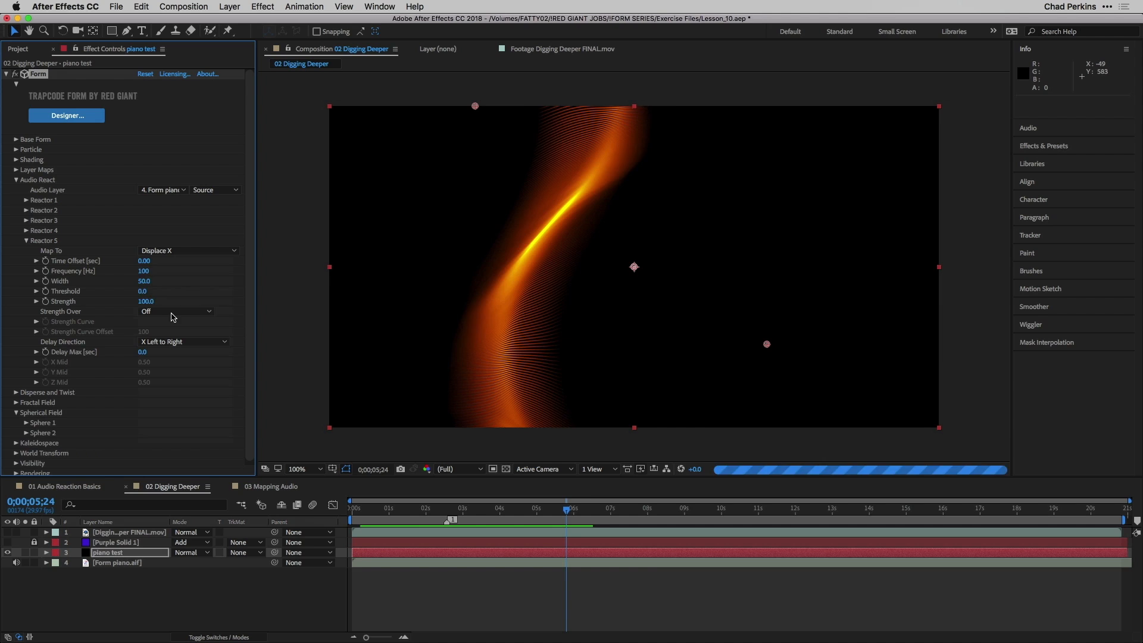
# Step: Set Reactor 5 to Frequency 180 Hz, Width 10 and Strength 10
pyautogui.click(141, 272)
pyautogui.write('1')
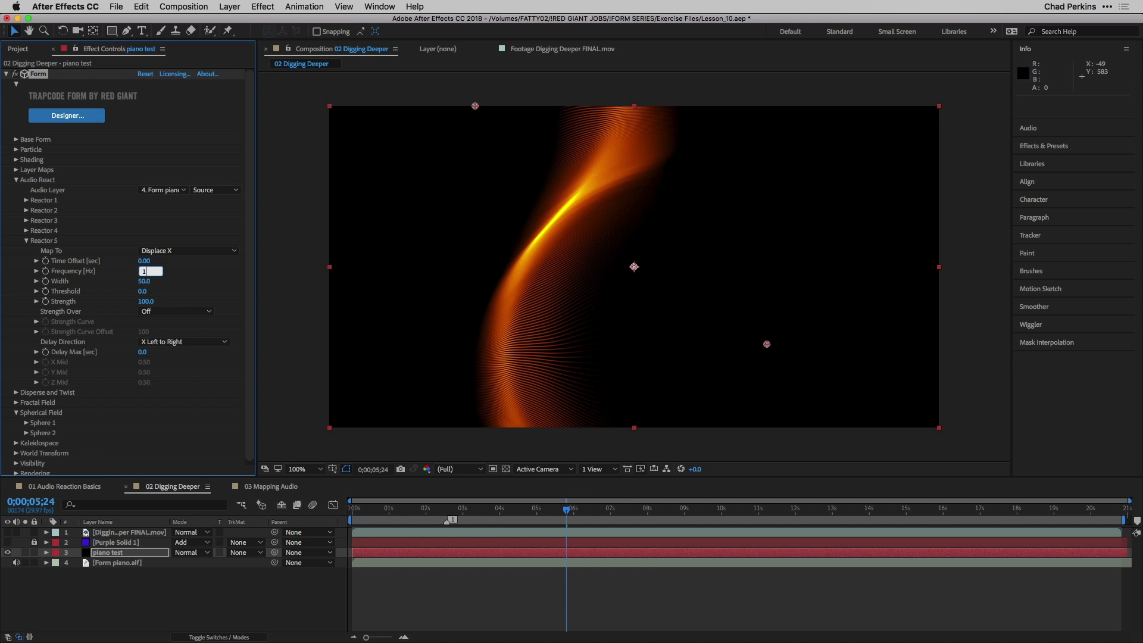
pyautogui.write('80')
pyautogui.press('Return')
pyautogui.click(145, 282)
pyautogui.write('10.')
pyautogui.click(153, 301)
pyautogui.write('10')
pyautogui.press('Return')
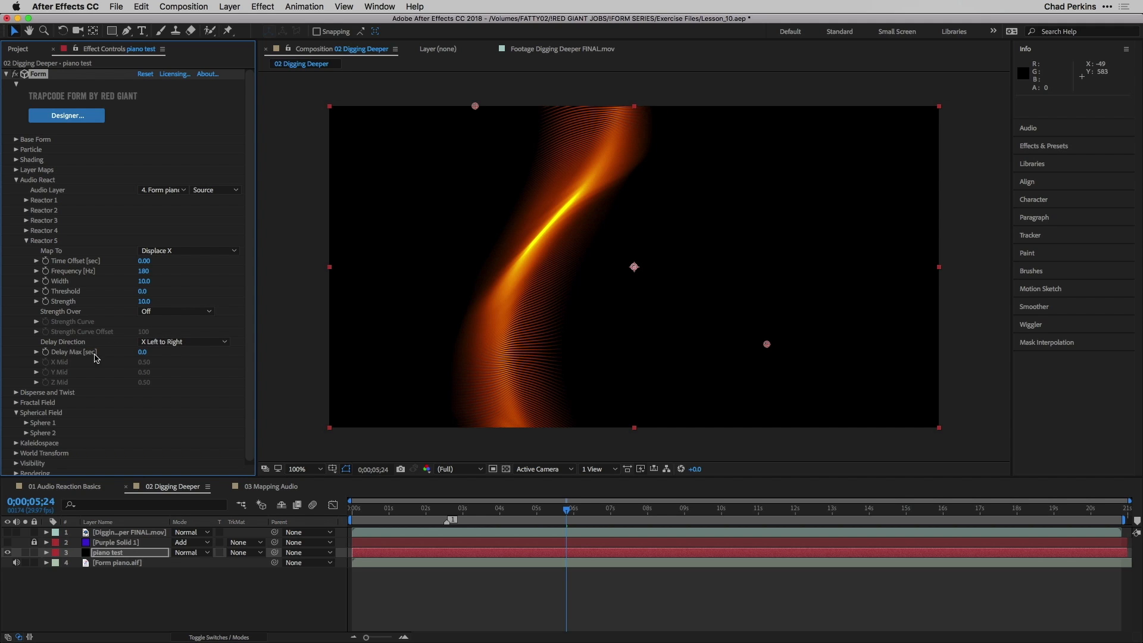
# Step: Set Reactor 5's Delay Max to 1 second
pyautogui.click(138, 353)
pyautogui.write('1')
pyautogui.press('Return')
# Step: Scrub back to frame 0;00;00;28 and make the Purple Solid 1 layer visible
pyautogui.moveTo(563, 512); pyautogui.dragTo(455, 513)
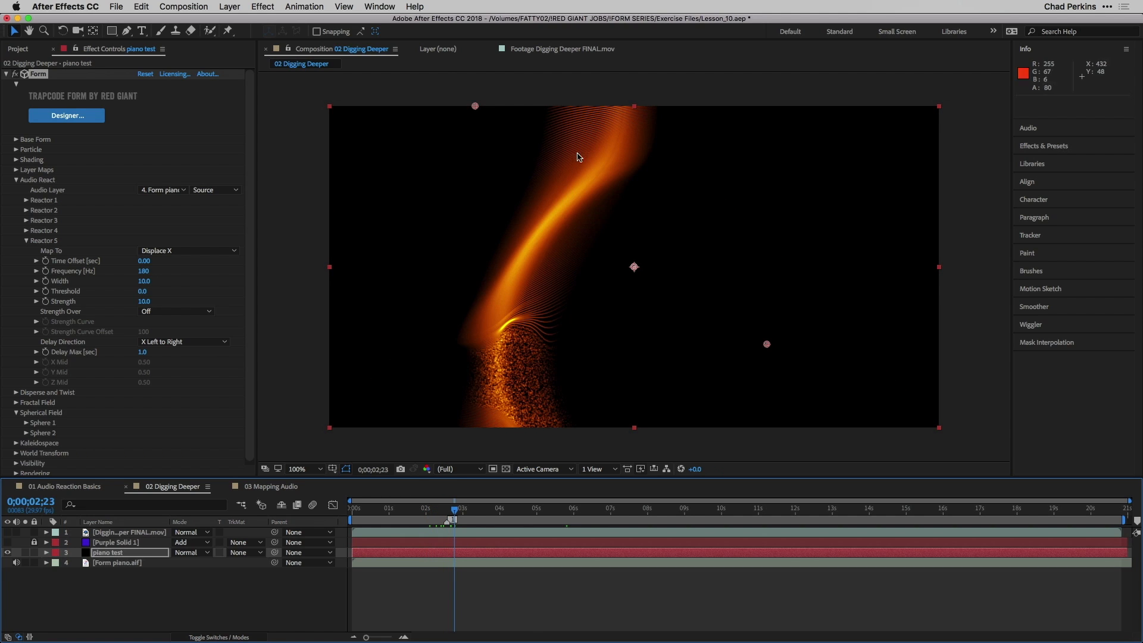
pyautogui.click(385, 511)
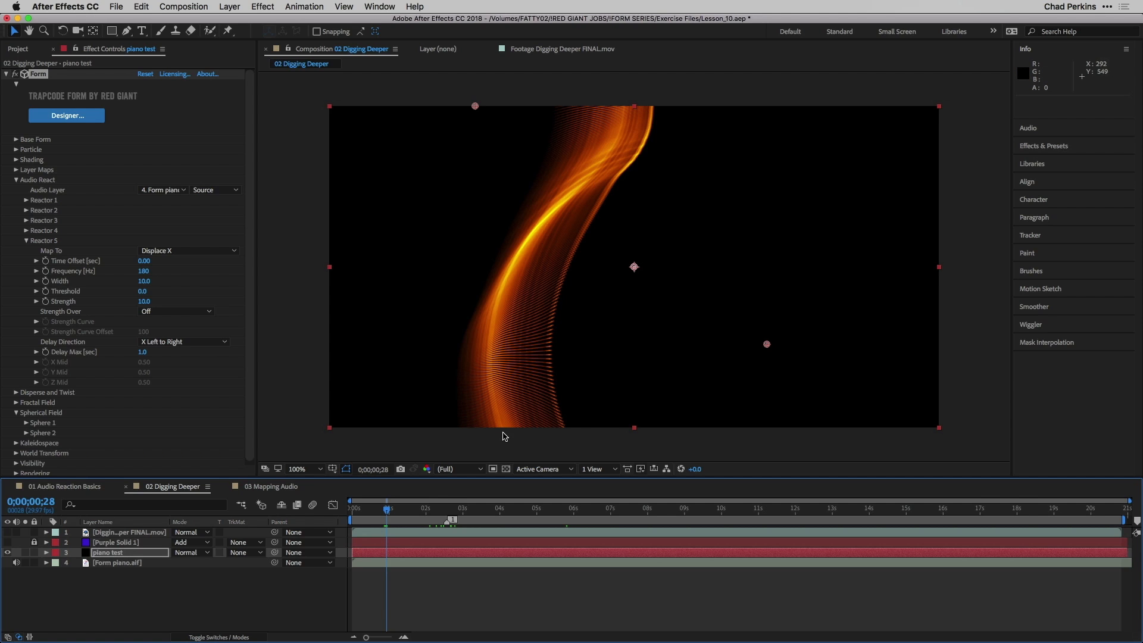
pyautogui.click(8, 543)
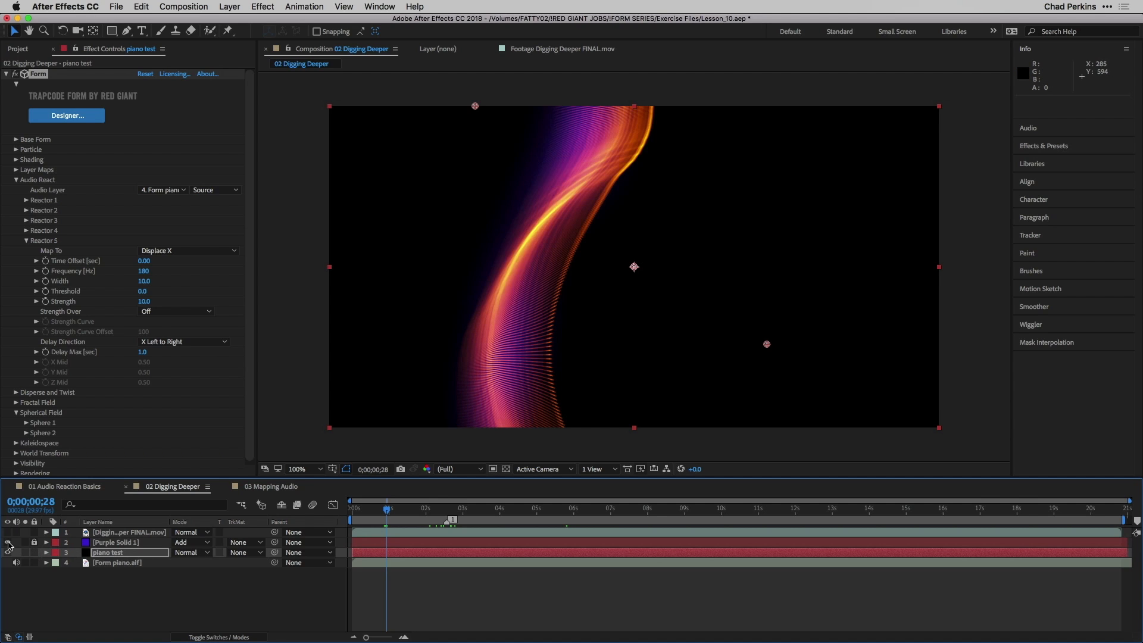
# Step: Hide the piano test layer to inspect Purple Solid 1 and its mask alone, and make piano test visible again
pyautogui.click(7, 552)
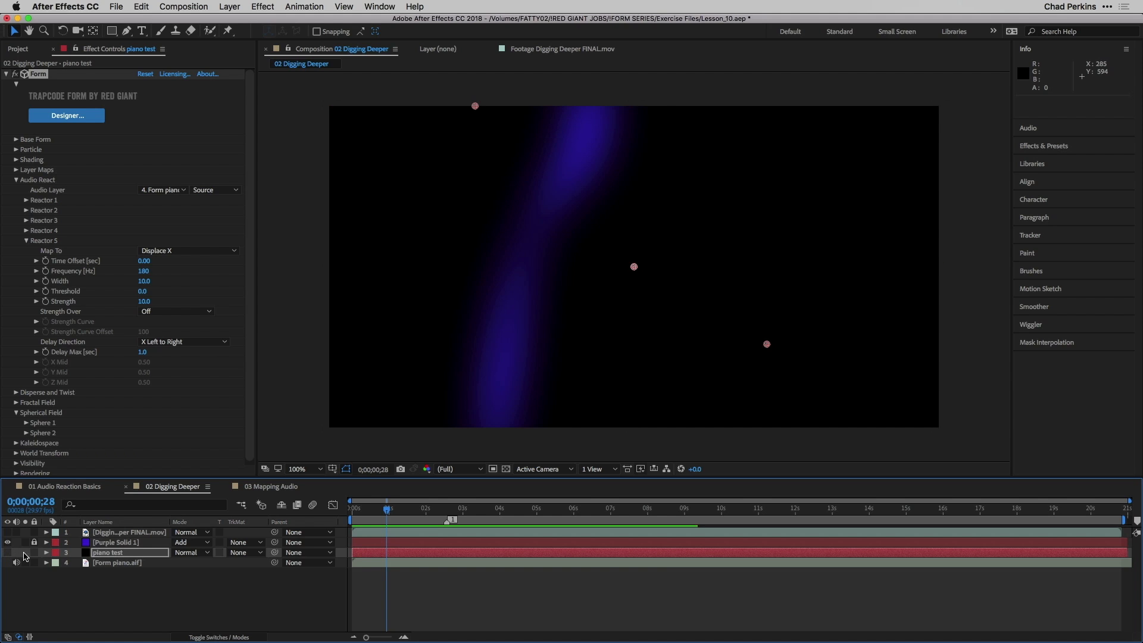
pyautogui.click(94, 542)
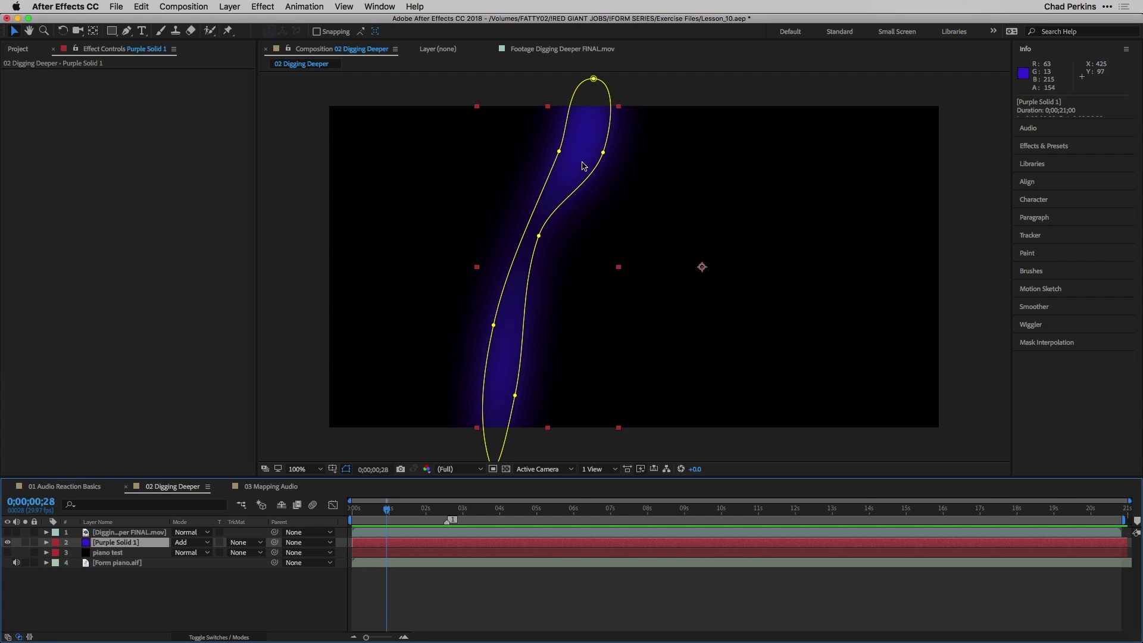
pyautogui.click(427, 583)
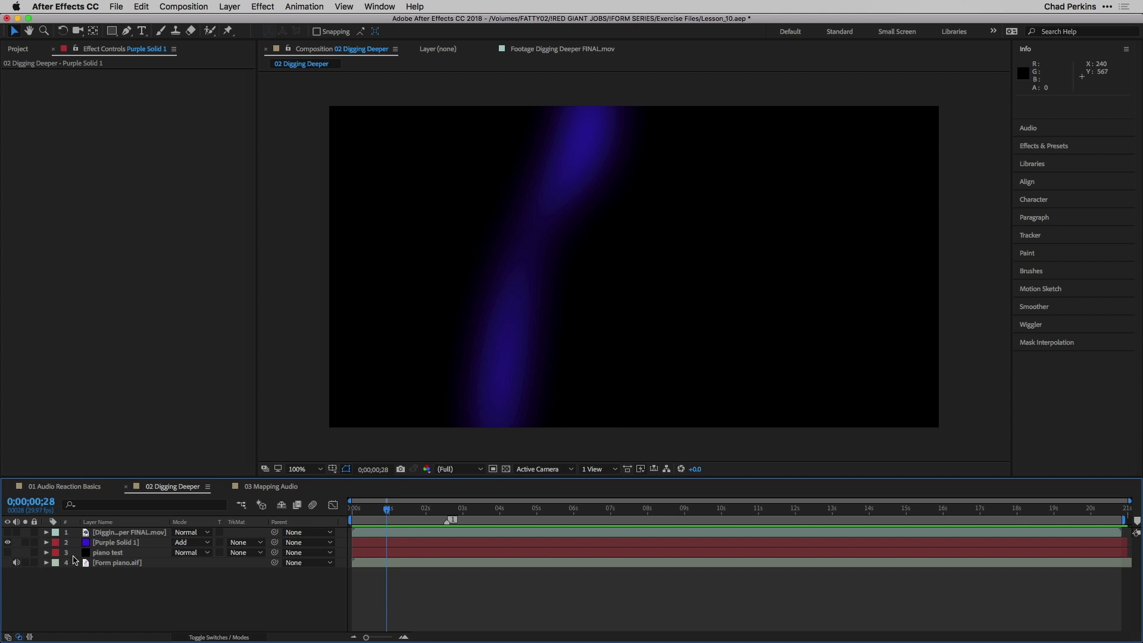
pyautogui.click(8, 553)
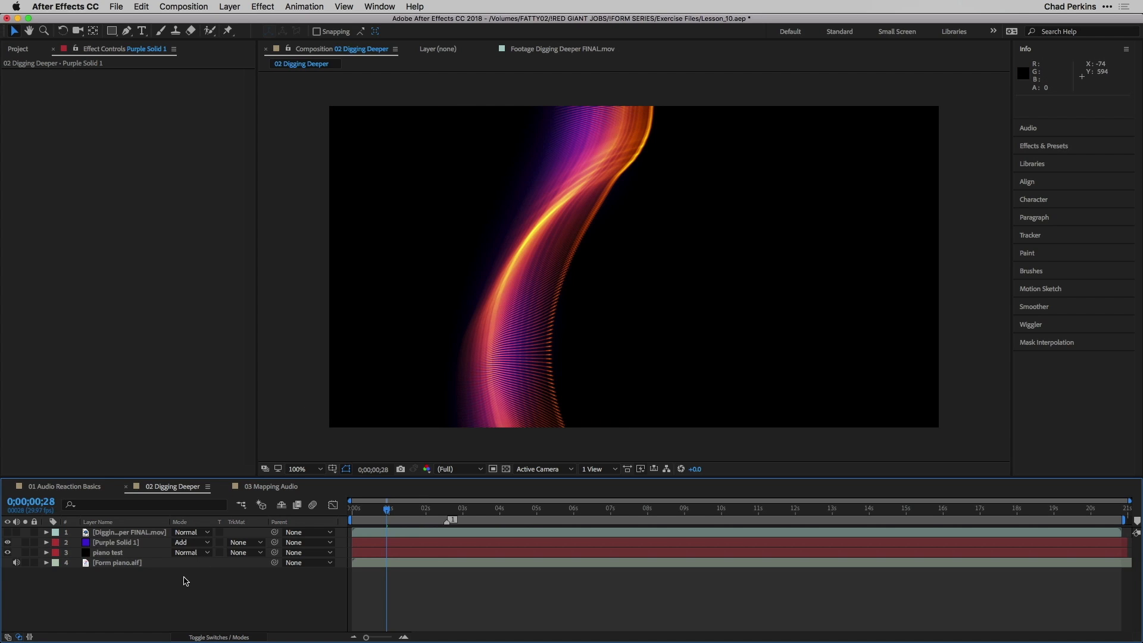
# Step: Preview 02 Digging Deeper from the first frame in a maximized viewer, and scrub back to 0;00;04;15
pyautogui.press('Home')
pyautogui.press('`')
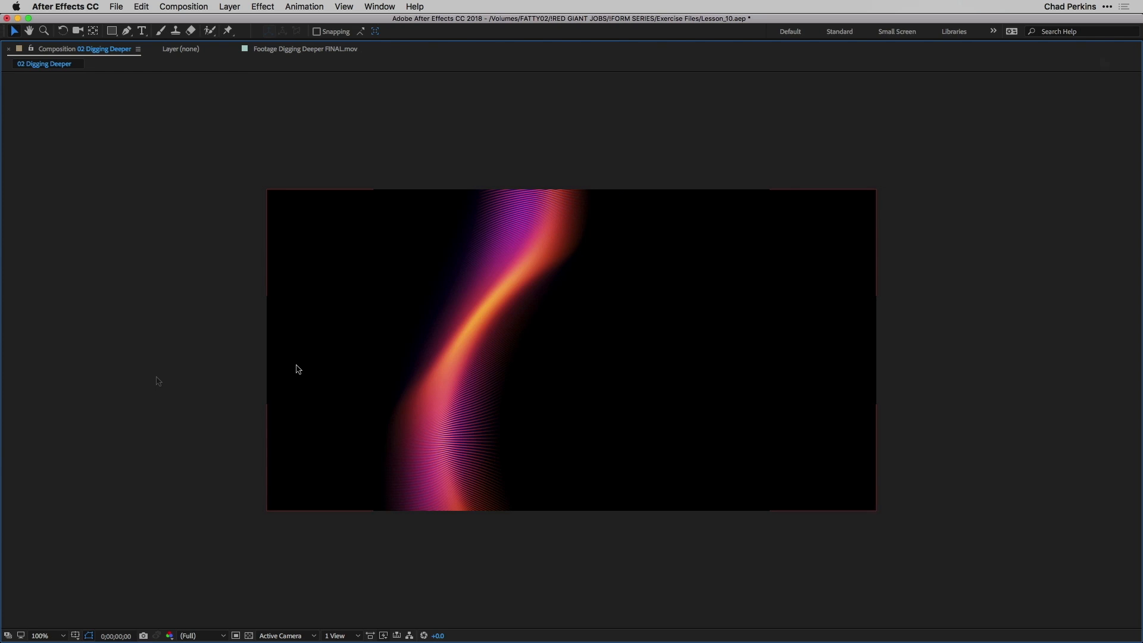
pyautogui.press('space')
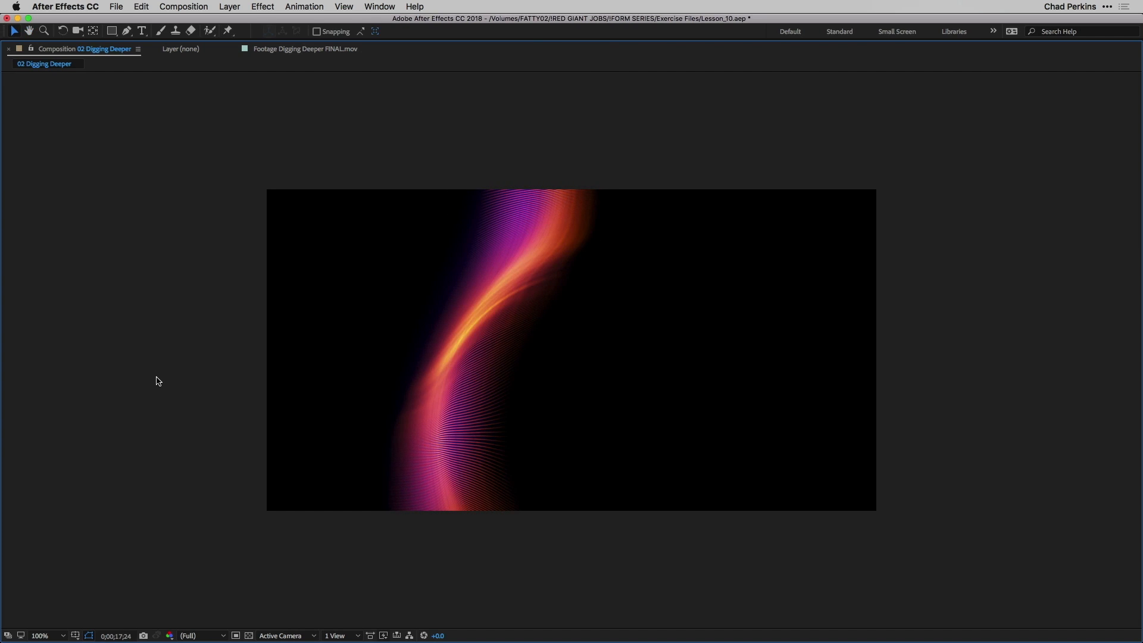
pyautogui.press('`')
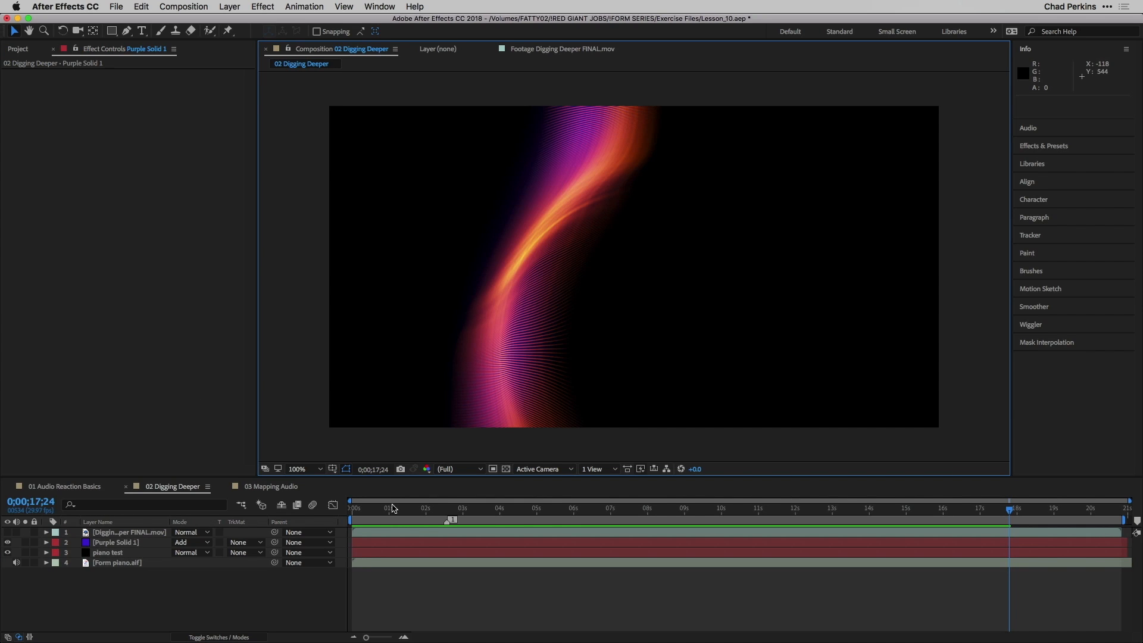
pyautogui.moveTo(402, 513); pyautogui.dragTo(546, 515)
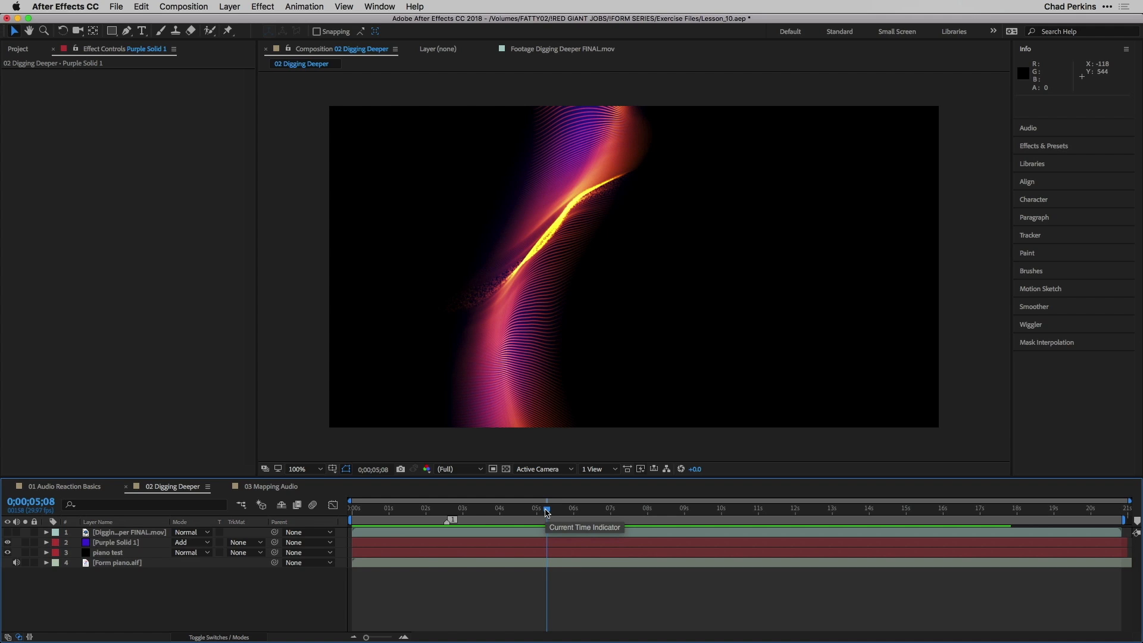
pyautogui.moveTo(517, 511)
pyautogui.mouseDown()
pyautogui.moveTo(451, 511)
pyautogui.moveTo(544, 506)
pyautogui.moveTo(418, 513)
pyautogui.moveTo(518, 498)
pyautogui.mouseUp()
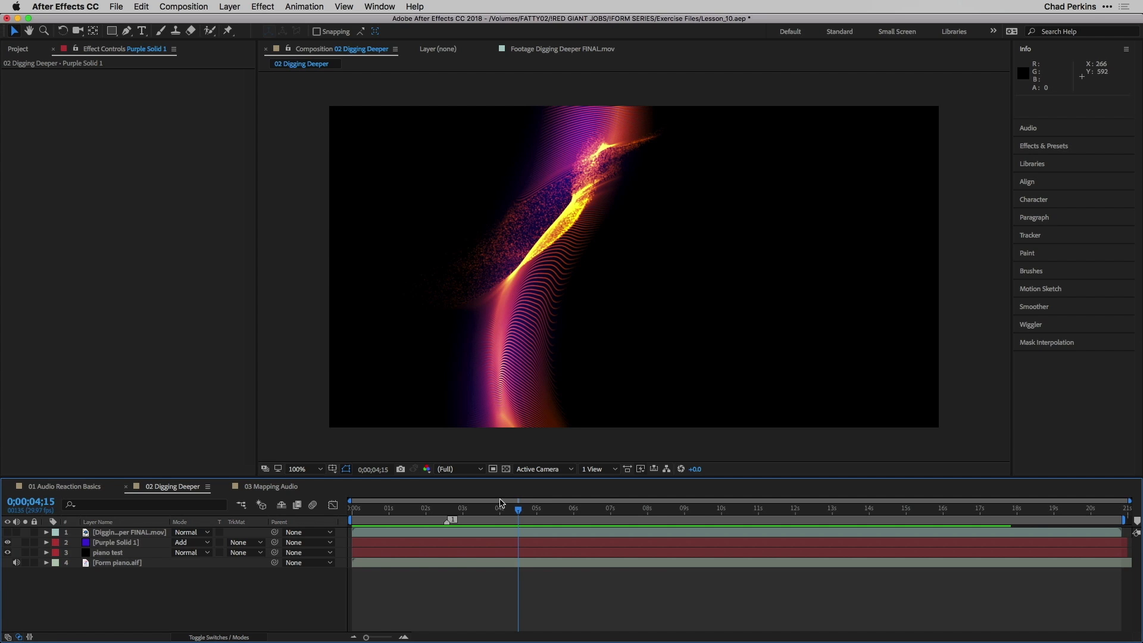
# Step: Switch to the 03 Mapping Audio composition and preview its finished movie from the first frame
pyautogui.click(270, 487)
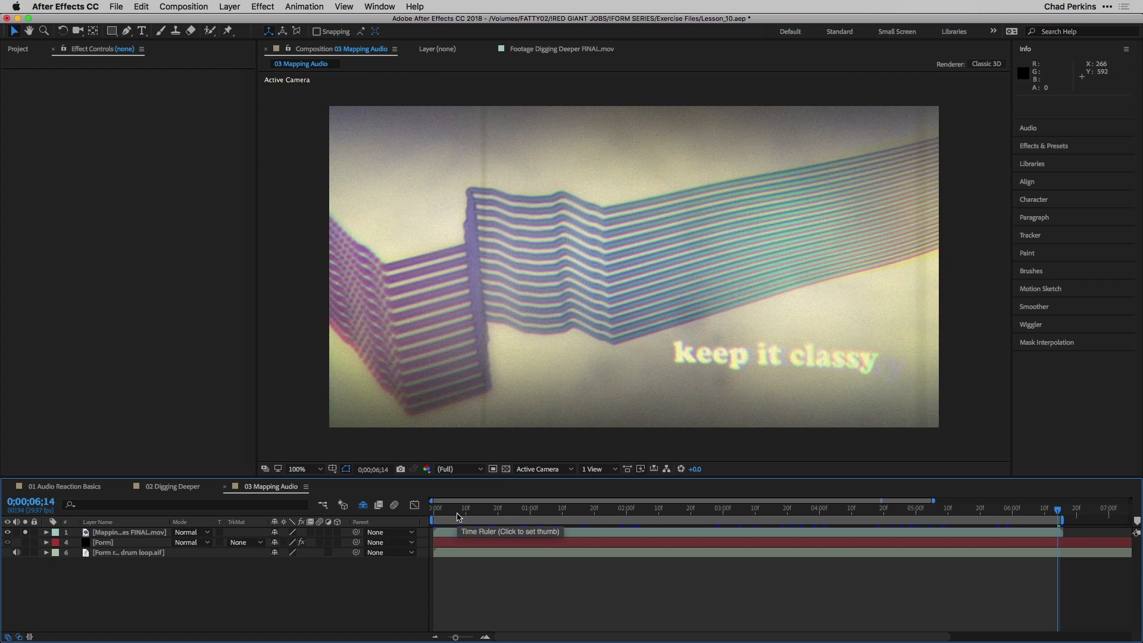
pyautogui.moveTo(454, 511); pyautogui.dragTo(423, 511)
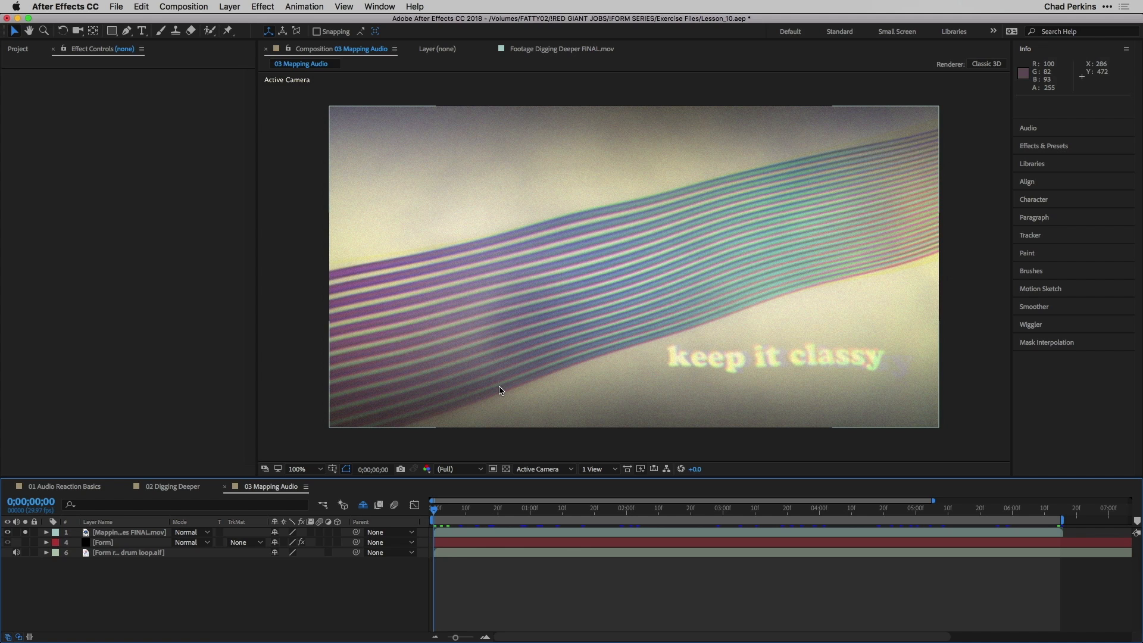
pyautogui.press('`')
pyautogui.press('space')
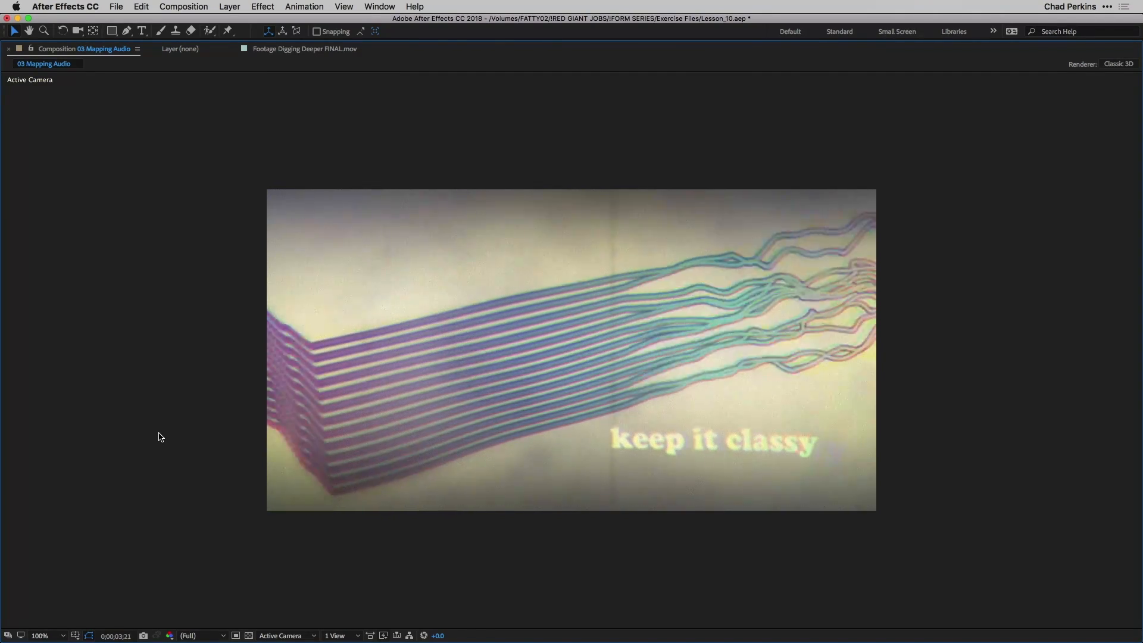
pyautogui.press('`')
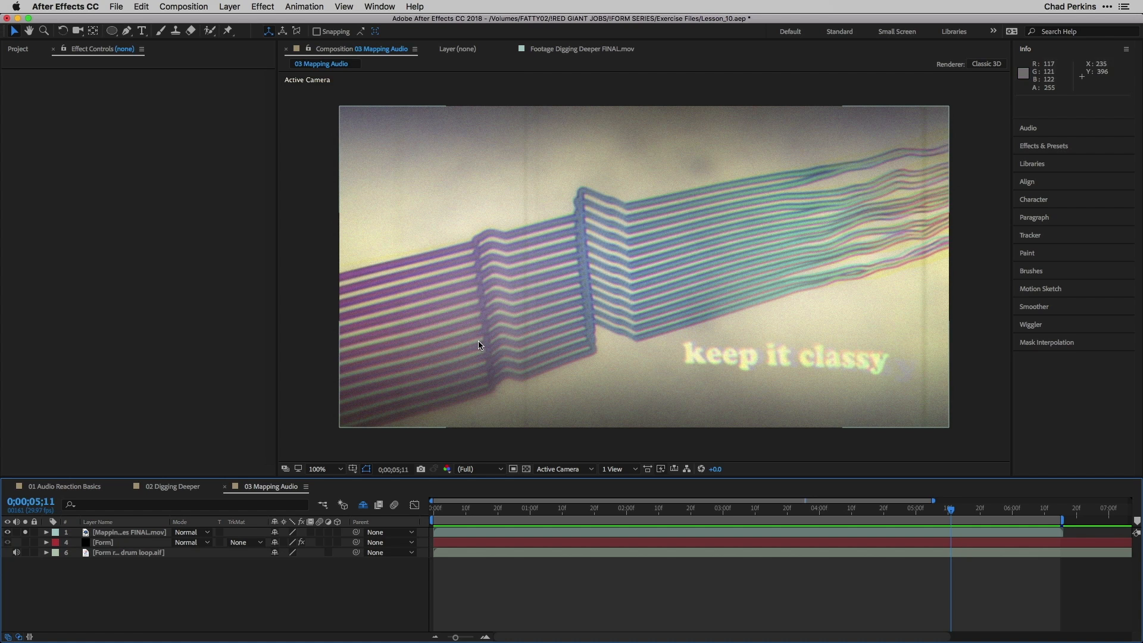
pyautogui.press('Home')
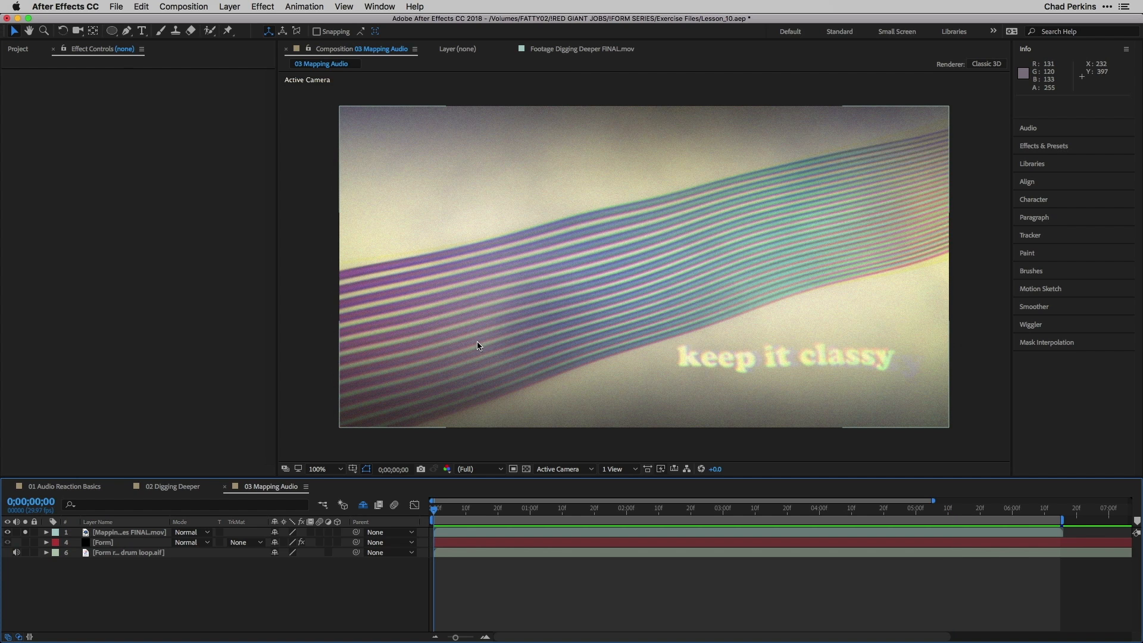
pyautogui.press('space')
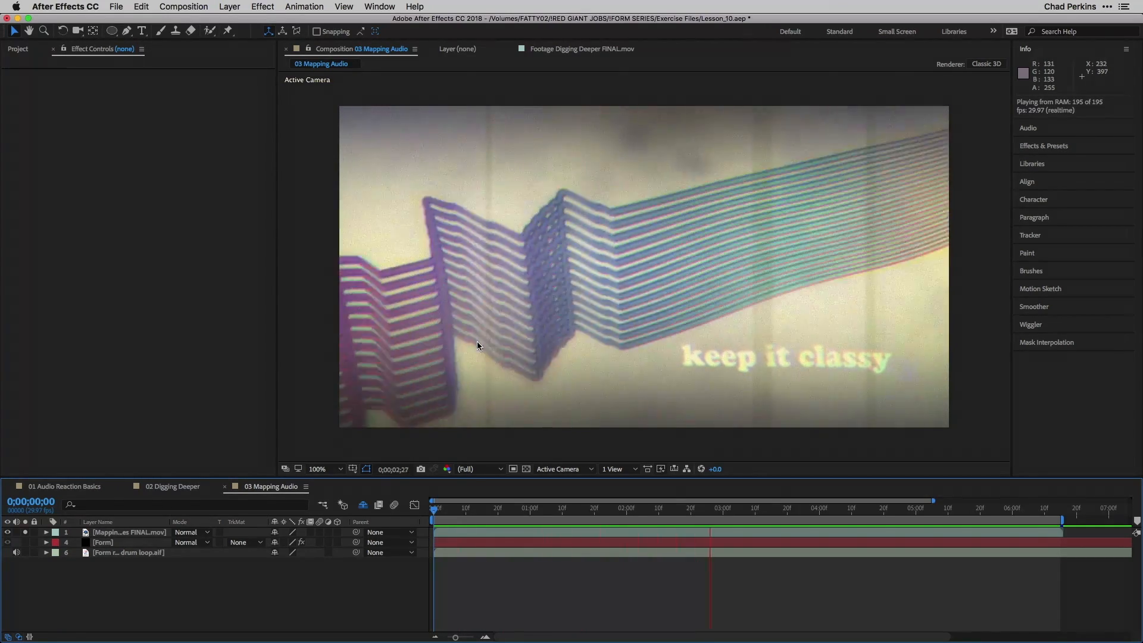
pyautogui.press('space')
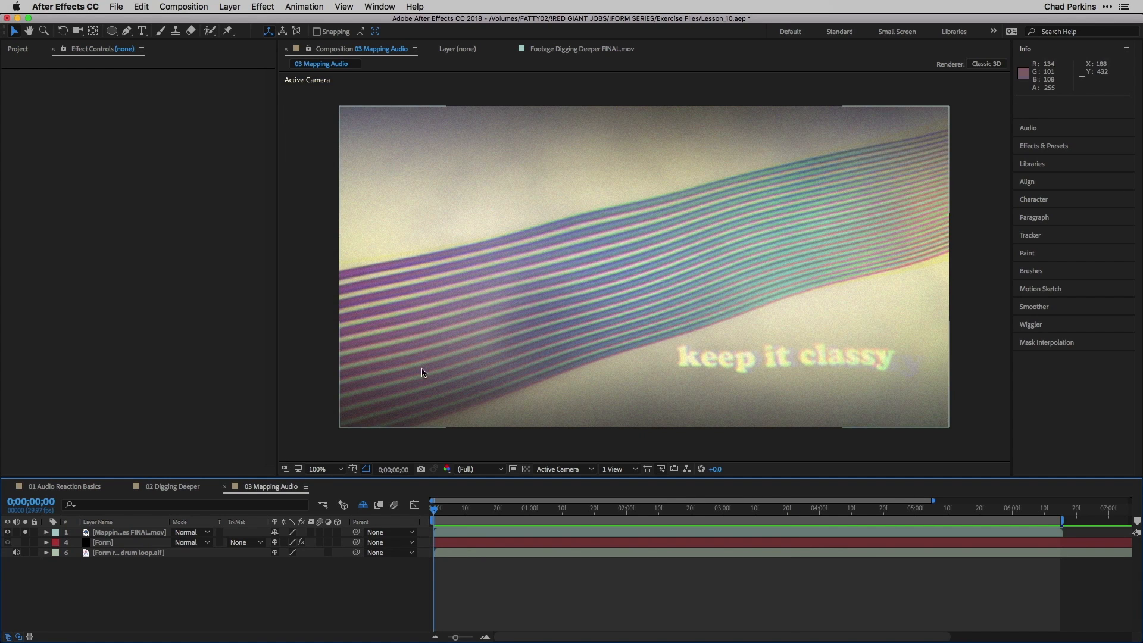
# Step: Isolate the Form layer by hiding the FINAL.mov reference and, after revealing the shy layers, Pale Orange Solid 1
pyautogui.click(8, 532)
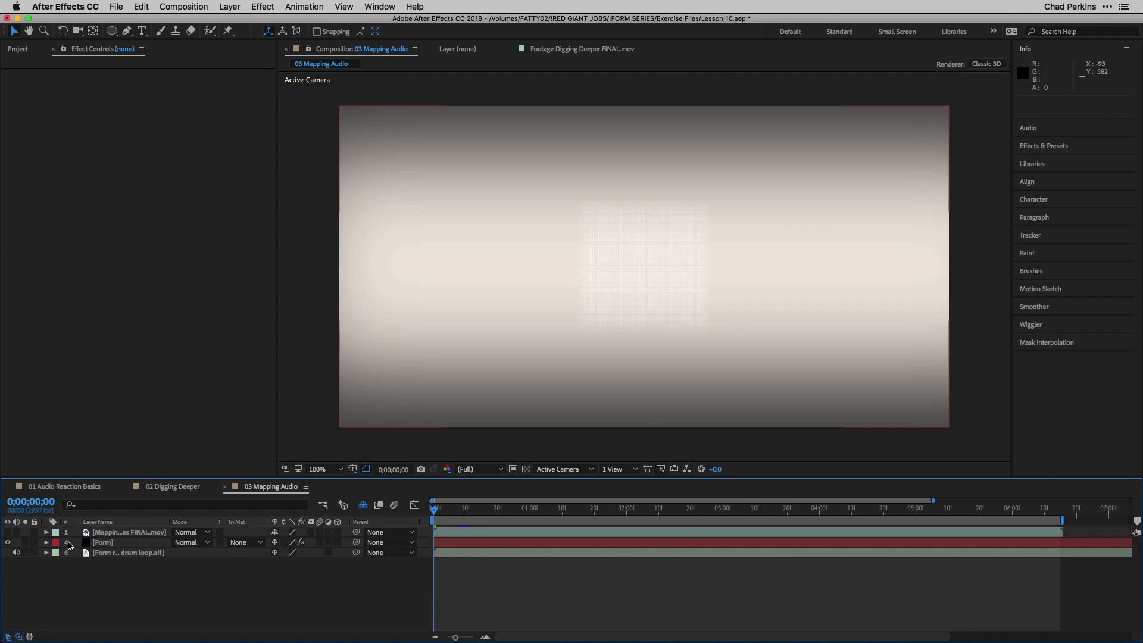
pyautogui.click(110, 544)
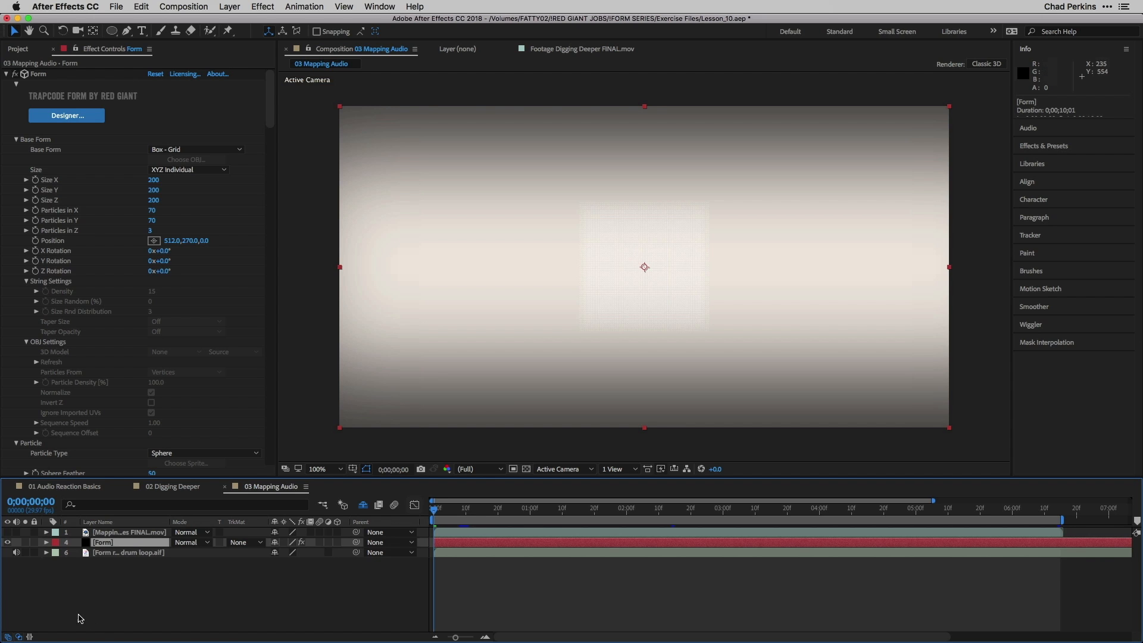
pyautogui.click(362, 505)
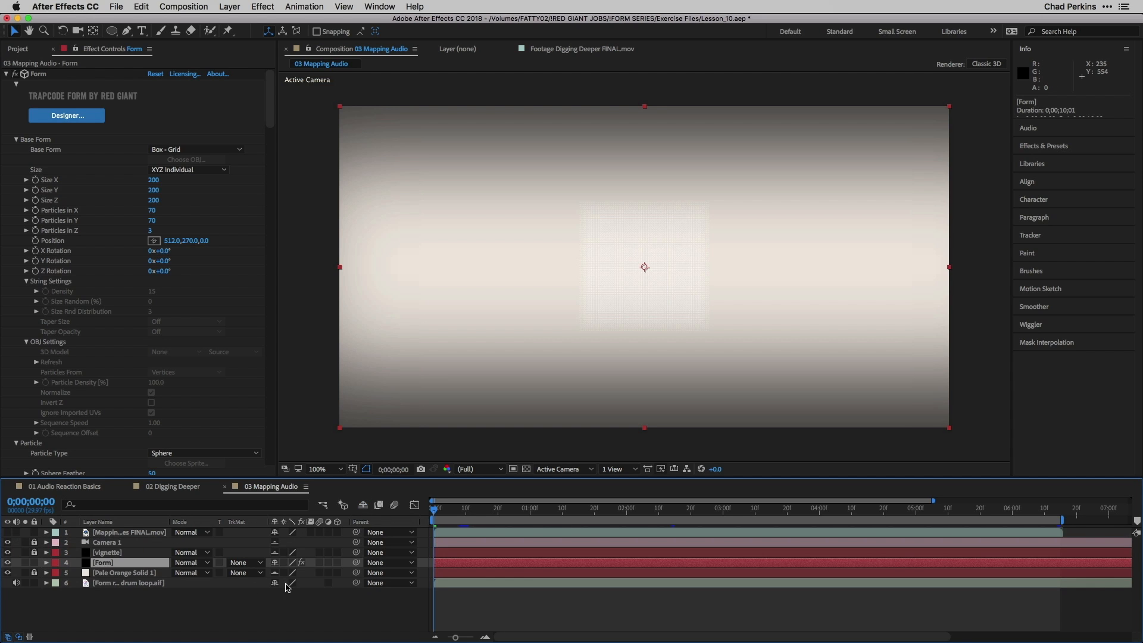
pyautogui.click(7, 573)
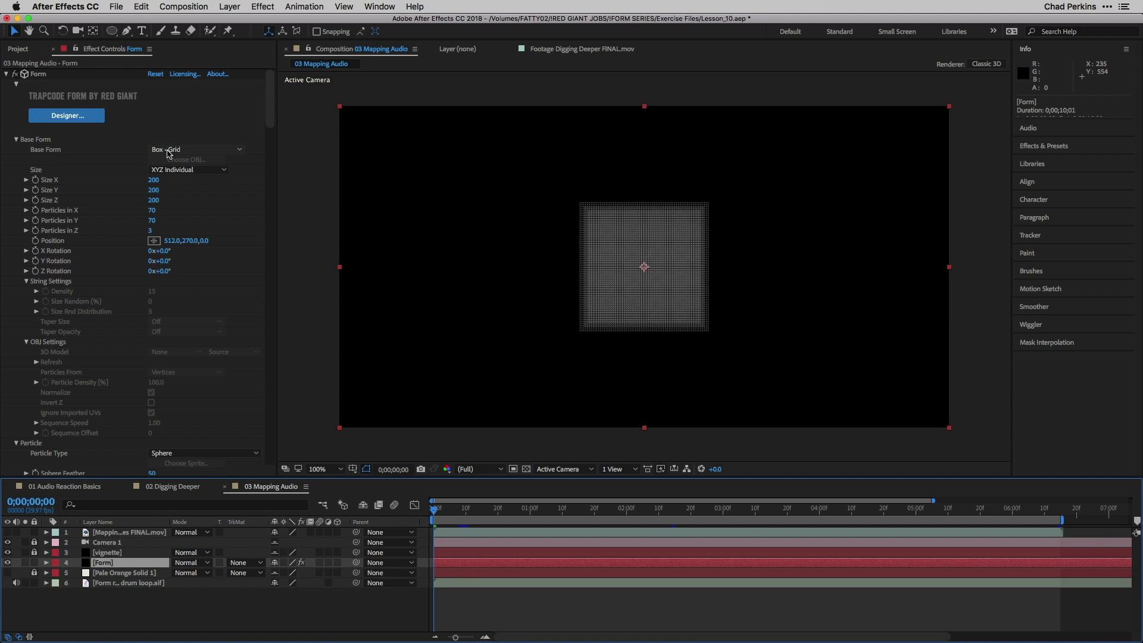
# Step: Change the Base Form to Box - Strings with Size X 1000 and Size Y 200
pyautogui.click(185, 150)
pyautogui.click(190, 172)
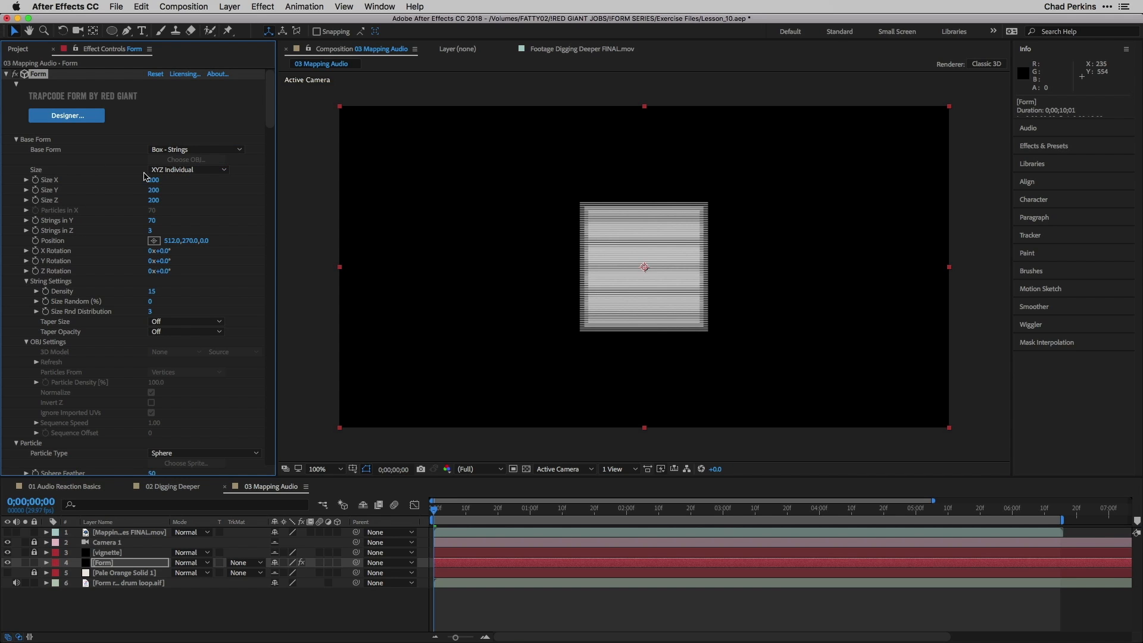
pyautogui.click(152, 180)
pyautogui.write('1000')
pyautogui.press('Tab')
pyautogui.write('200')
pyautogui.press('Return')
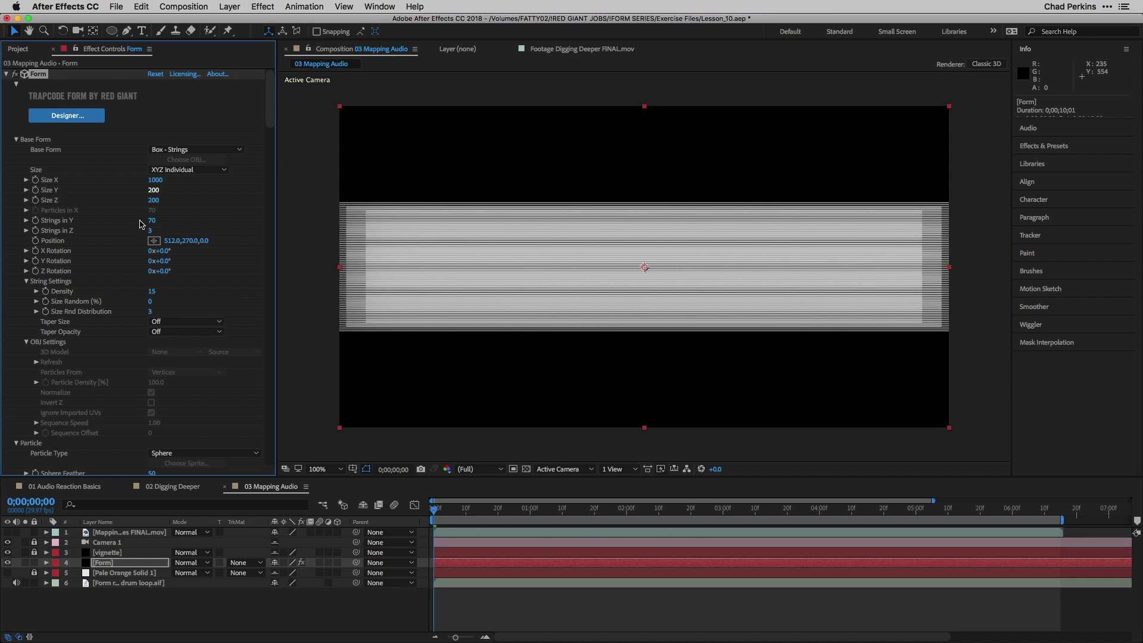
# Step: Set Strings in Y to 13, Strings in Z to 1 and the string Density to 35
pyautogui.click(155, 222)
pyautogui.press('Tab')
pyautogui.write('1')
pyautogui.press('Return')
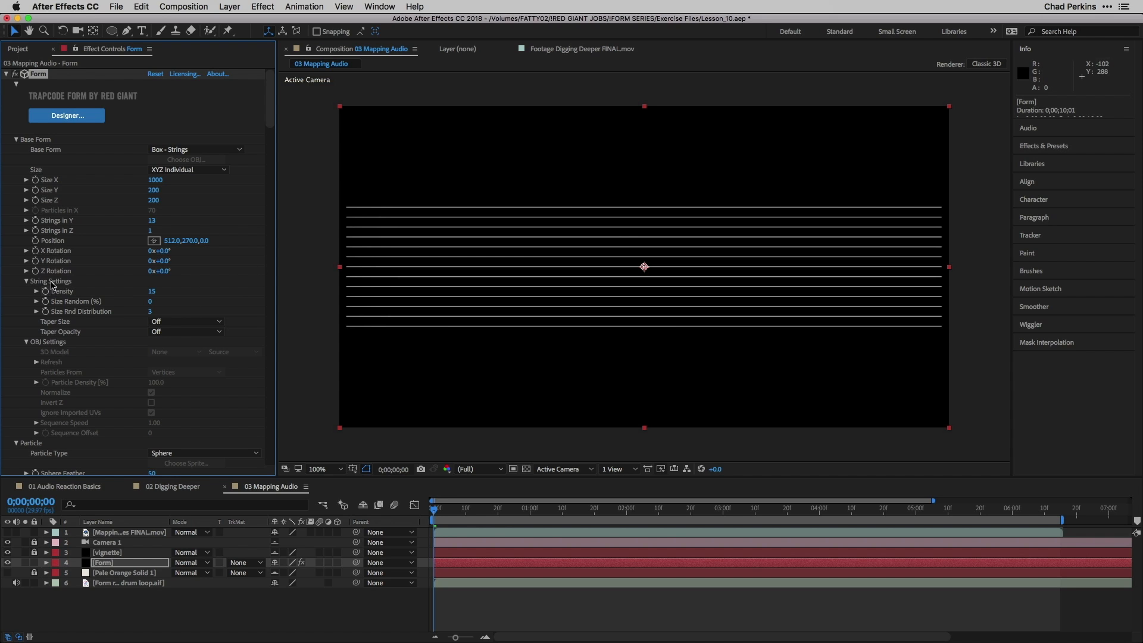
pyautogui.click(153, 291)
pyautogui.write('30')
pyautogui.press('Return')
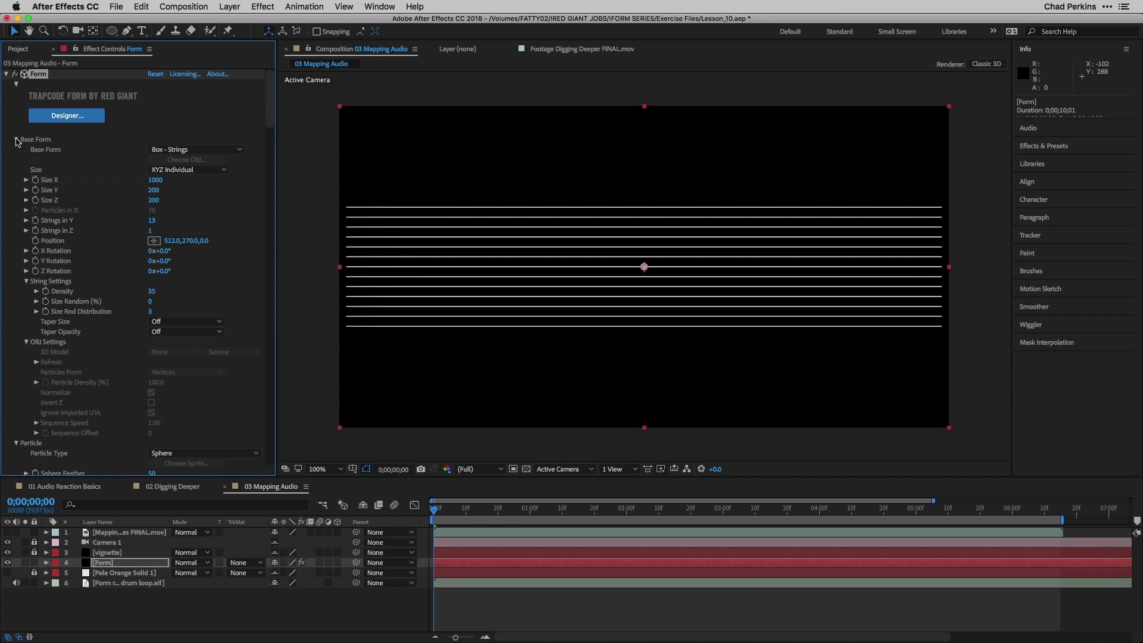
# Step: Collapse the Base Form settings and set the particle Size to 6
pyautogui.click(16, 139)
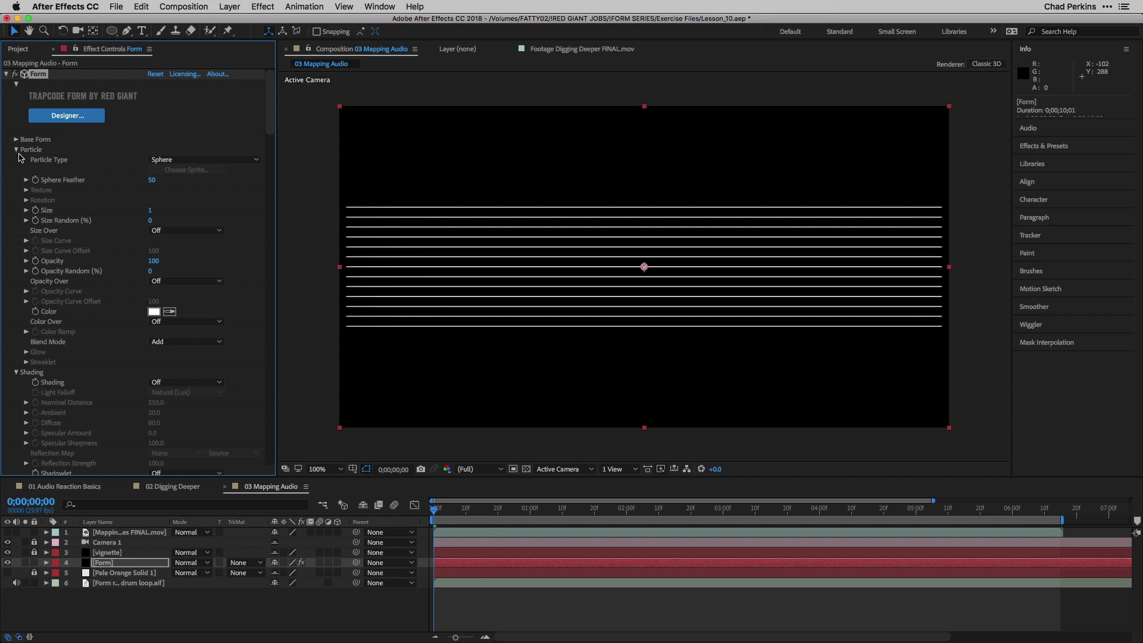
pyautogui.click(145, 209)
pyautogui.write('6')
pyautogui.press('Return')
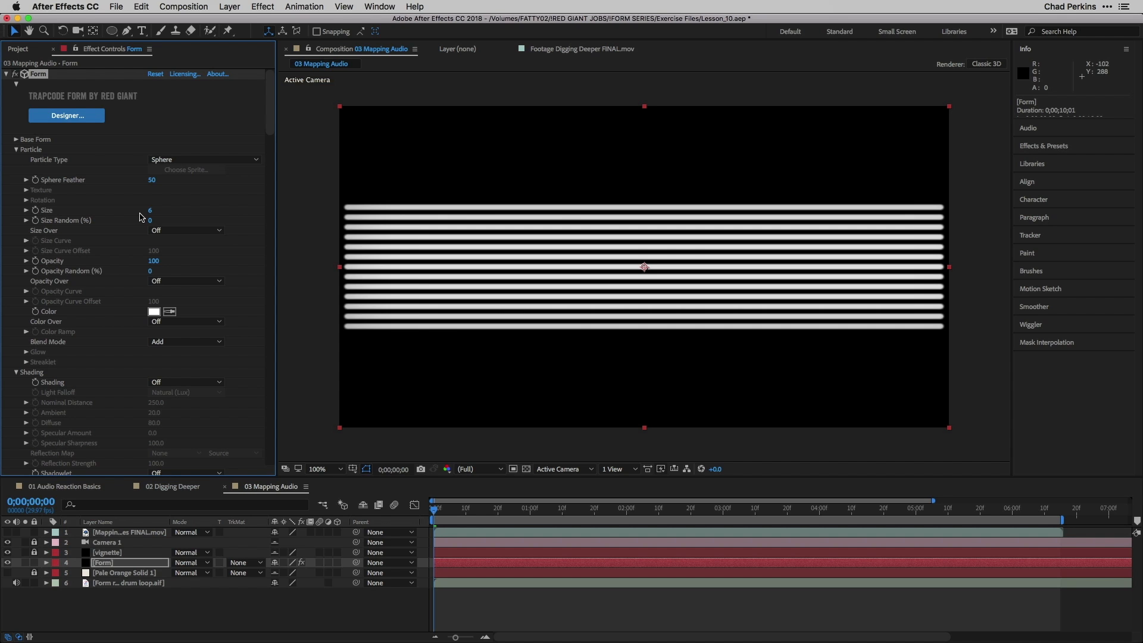
# Step: Widen the base form by setting Size X to 1100, and collapse its settings again
pyautogui.click(15, 140)
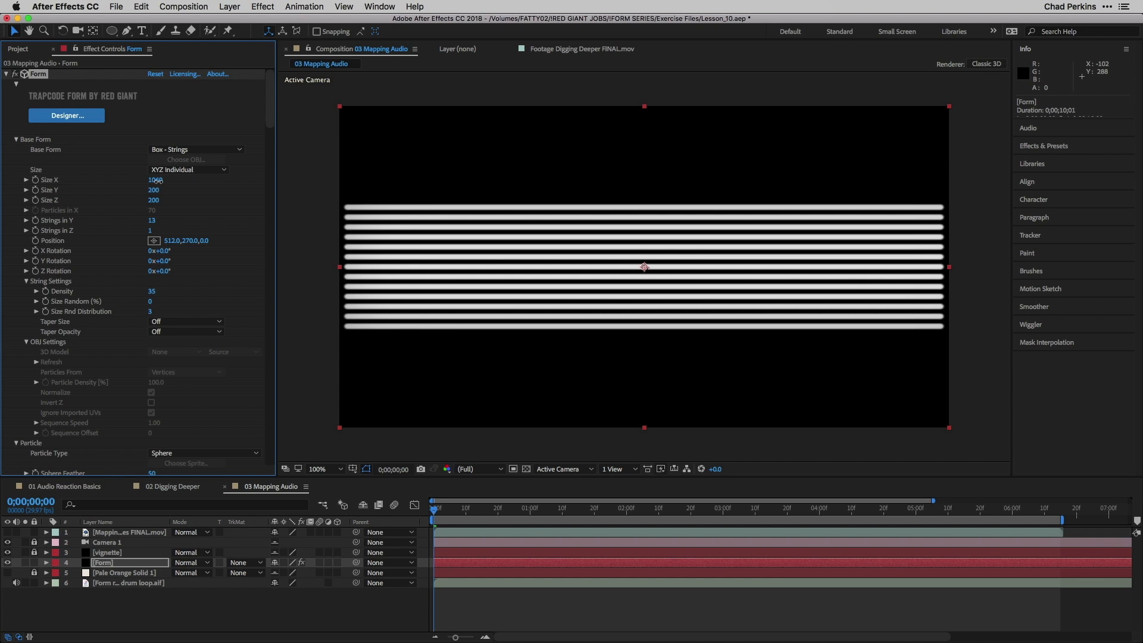
pyautogui.moveTo(158, 181); pyautogui.dragTo(159, 181)
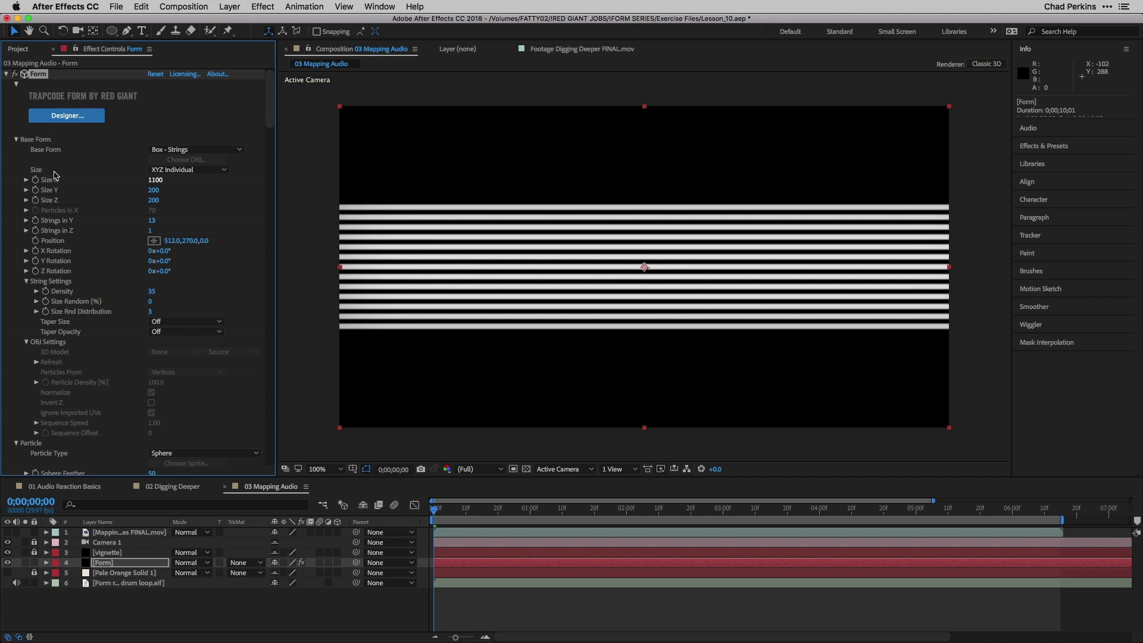
pyautogui.click(16, 140)
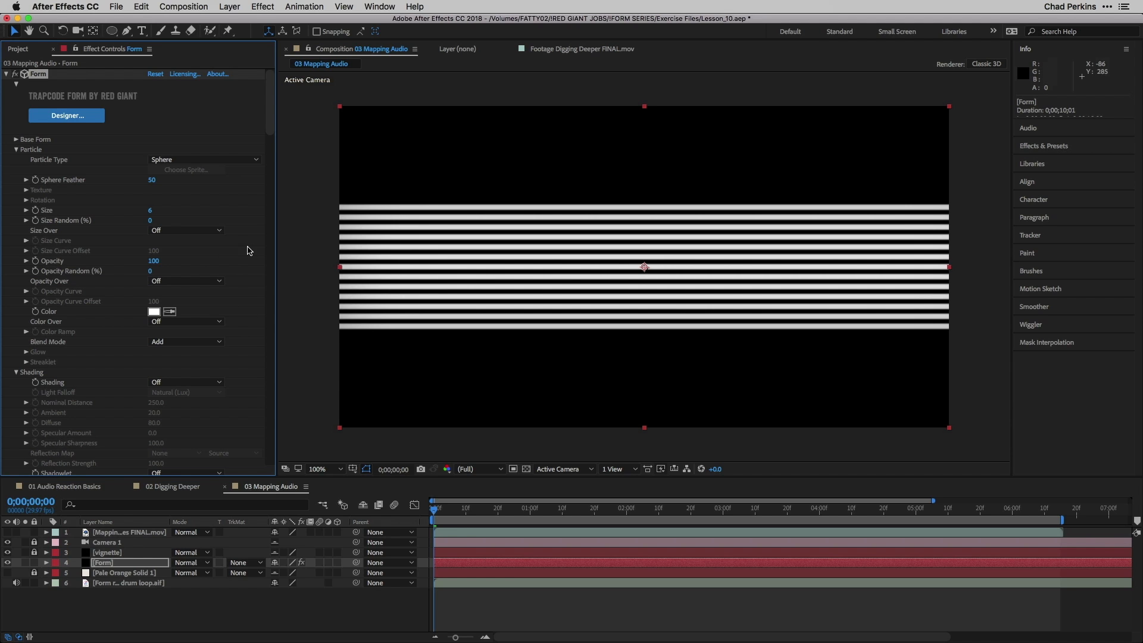
# Step: Set the particles' Color Over to X, expand the Color Ramp and randomize its colors twice
pyautogui.scroll(-1, 70, 312)
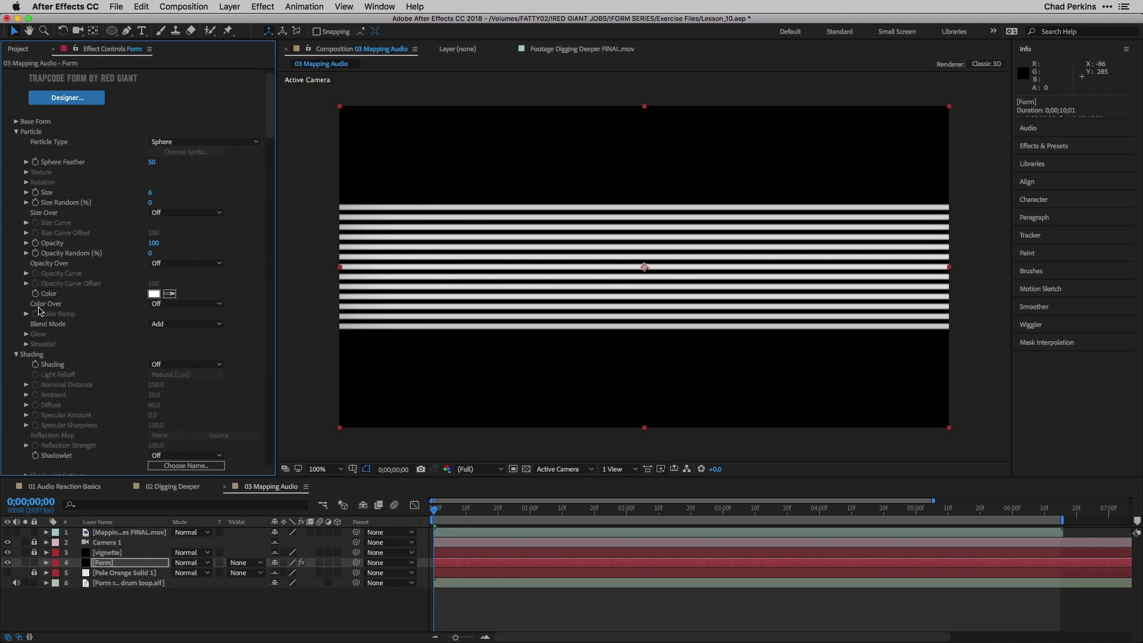
pyautogui.click(168, 303)
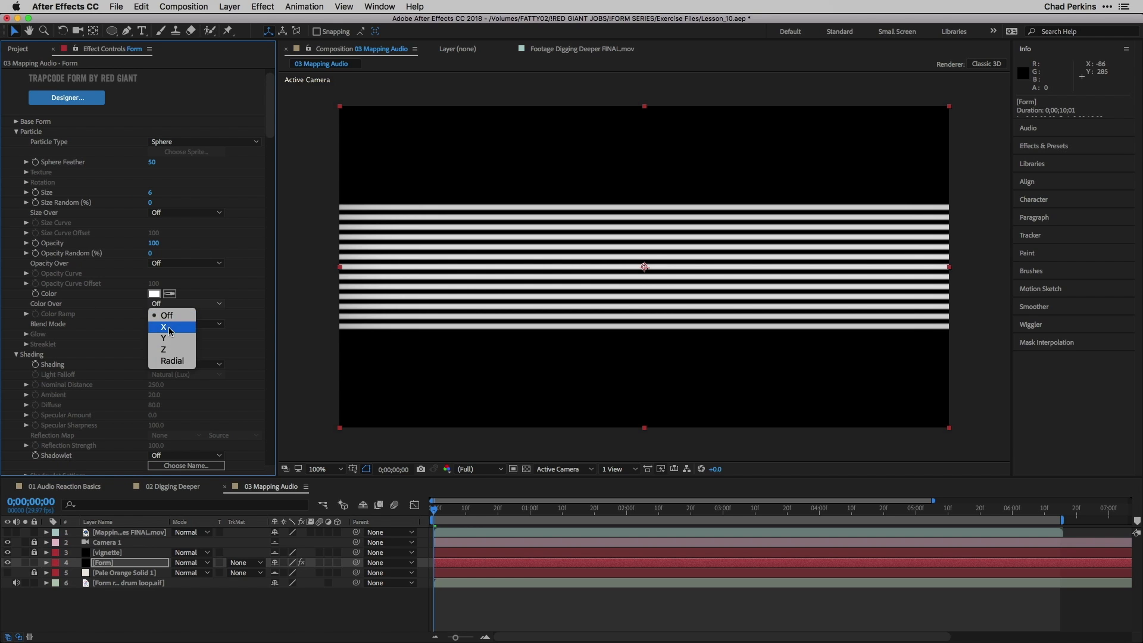
pyautogui.click(310, 292)
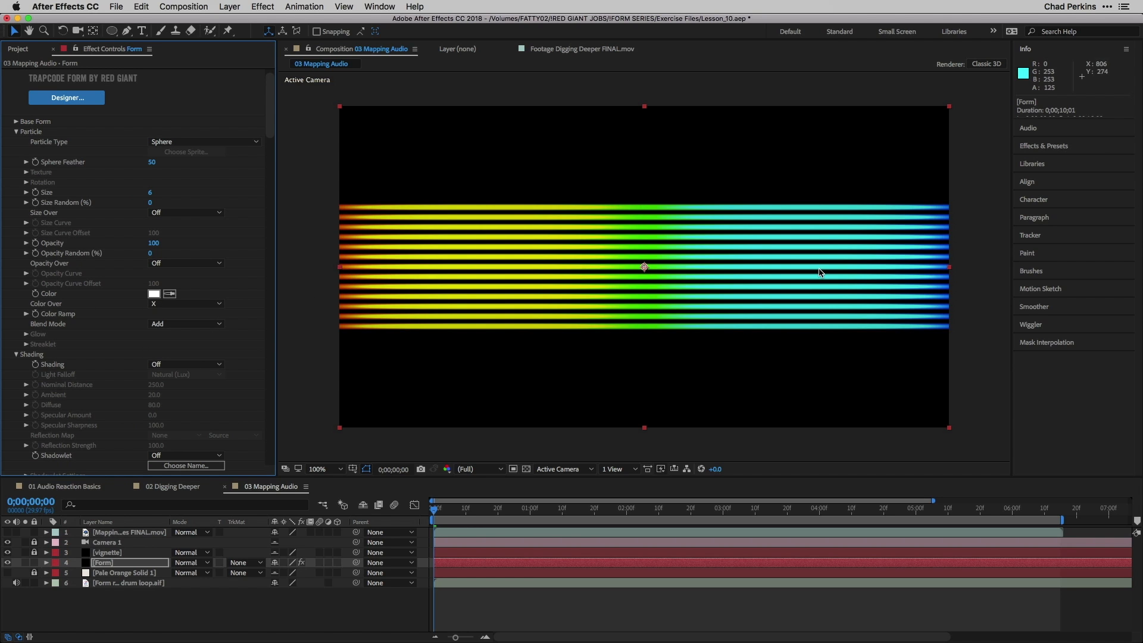
pyautogui.click(26, 316)
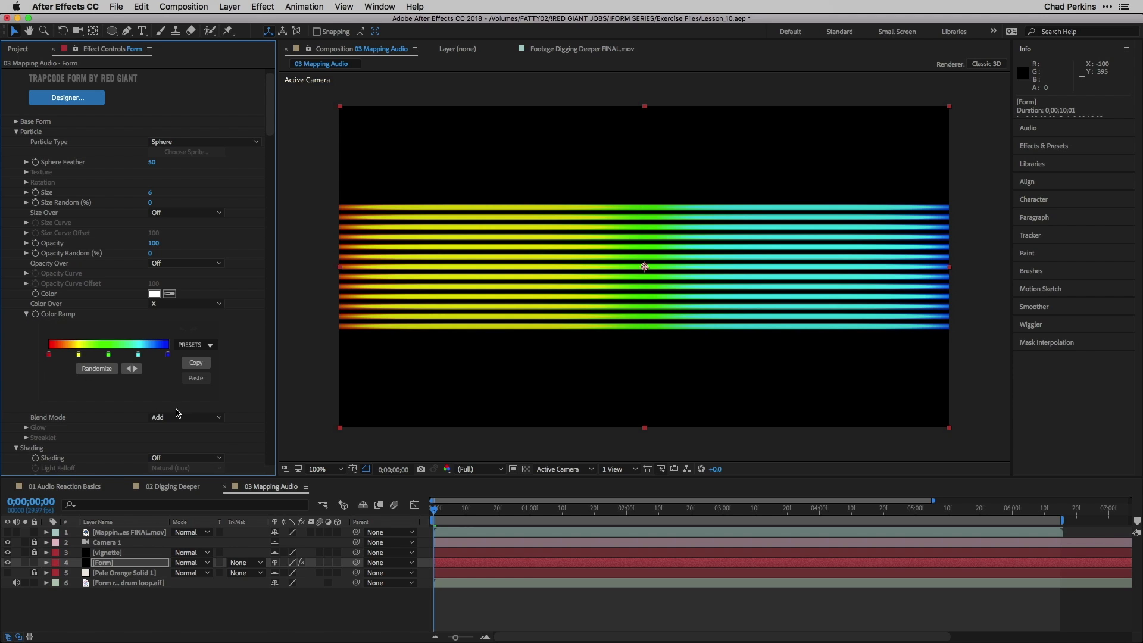
pyautogui.click(106, 369)
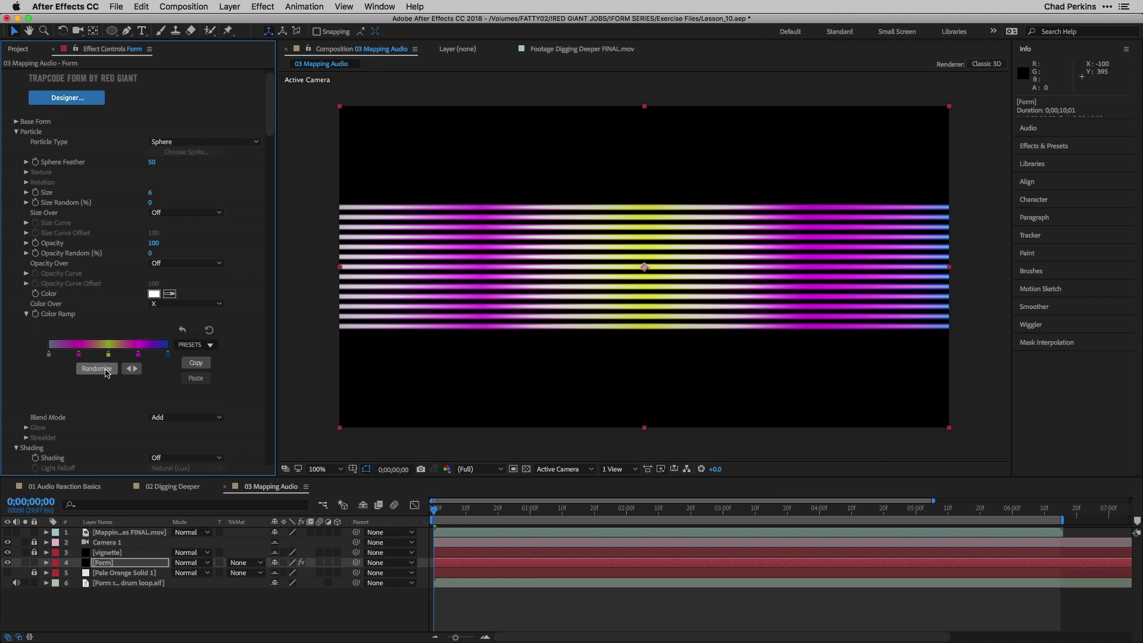
pyautogui.click(100, 368)
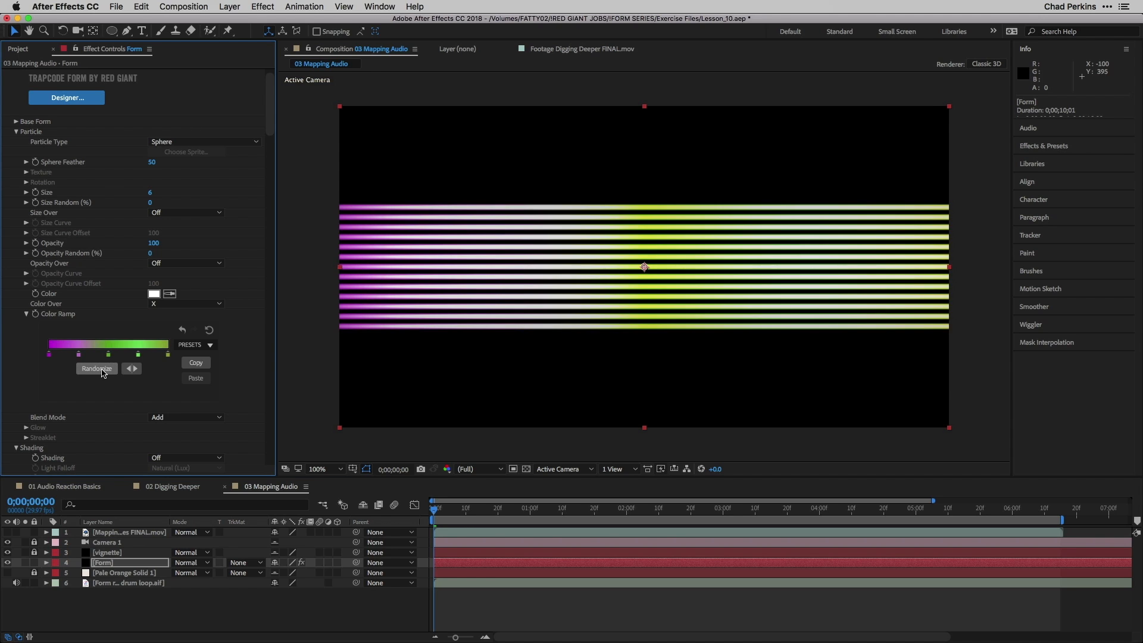
# Step: Randomize the Color Ramp again, remove the extra blue and green inner stops, and shift the purple stop toward the blue end
pyautogui.click(102, 370)
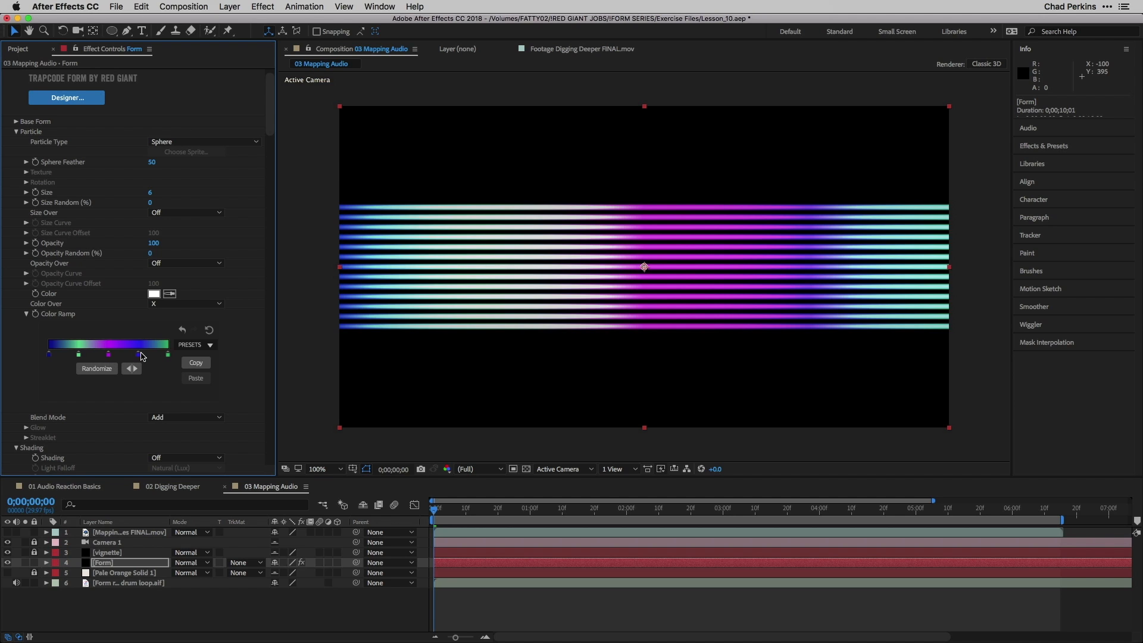
pyautogui.moveTo(137, 355); pyautogui.dragTo(138, 391)
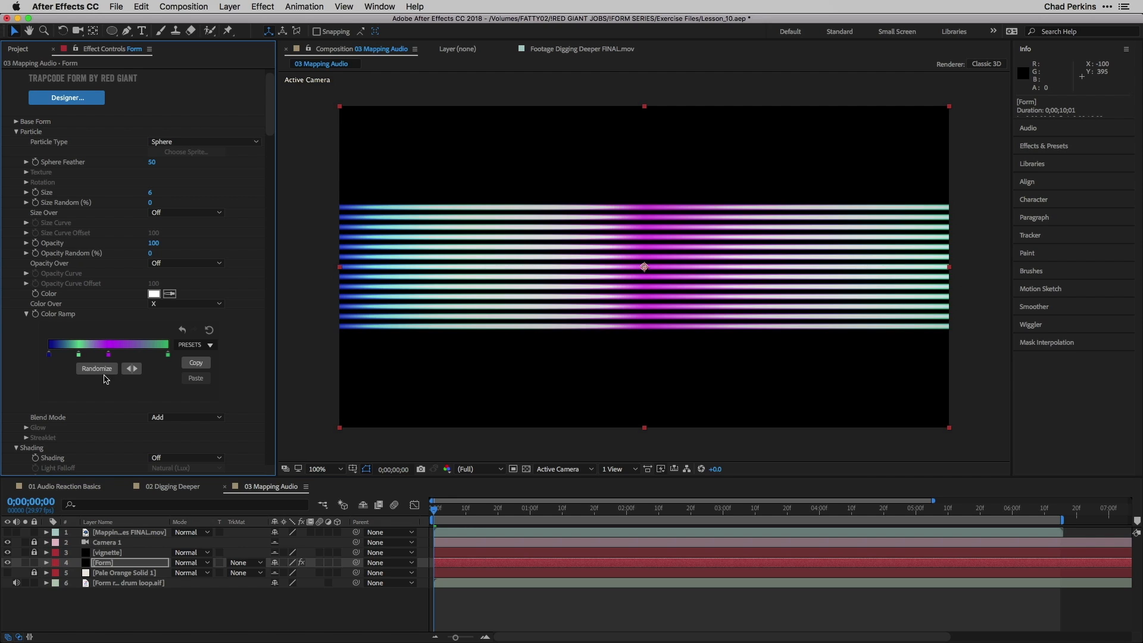
pyautogui.moveTo(78, 355)
pyautogui.mouseDown()
pyautogui.moveTo(83, 386)
pyautogui.moveTo(95, 356)
pyautogui.mouseUp()
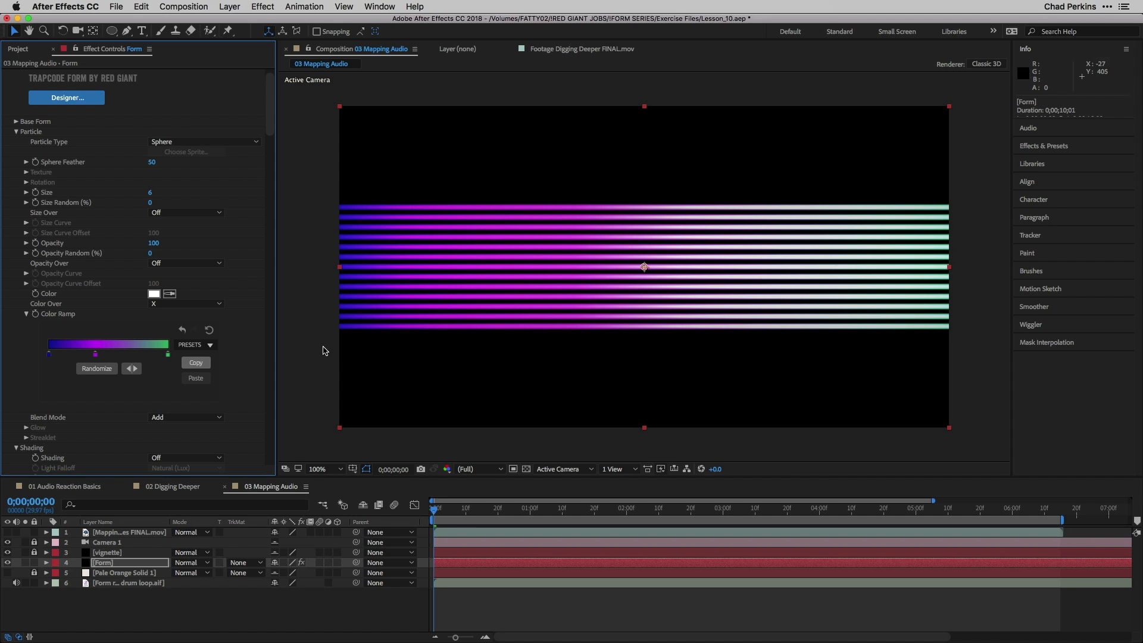
# Step: Set the particles' Blend Mode to Lighten, and collapse the Color Ramp and Particle settings
pyautogui.click(180, 419)
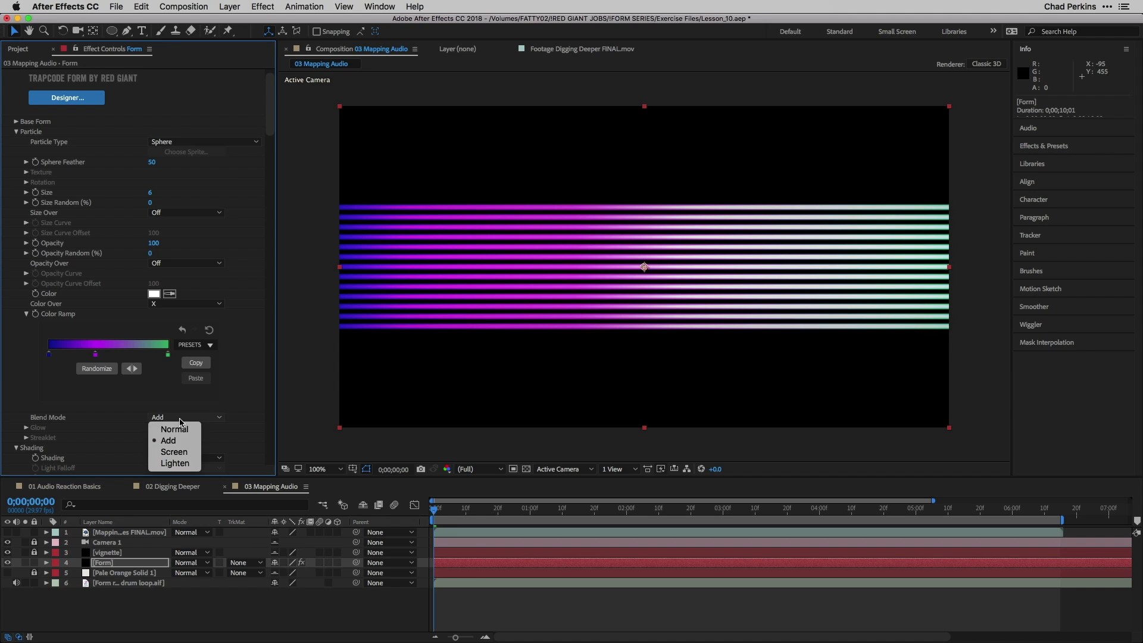
pyautogui.click(185, 462)
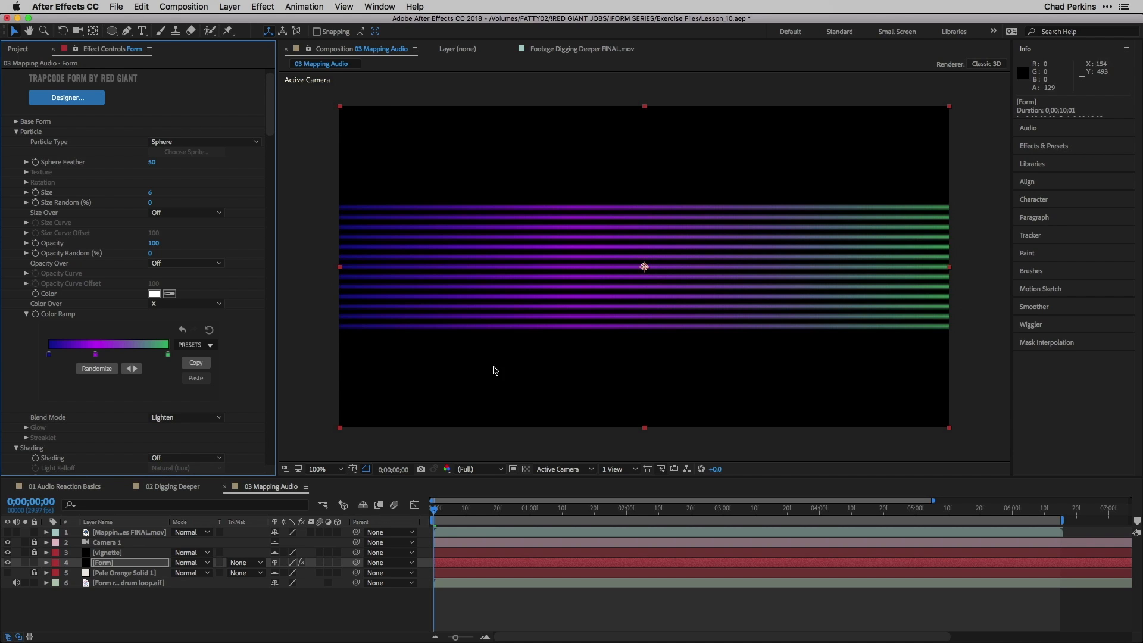
pyautogui.click(26, 314)
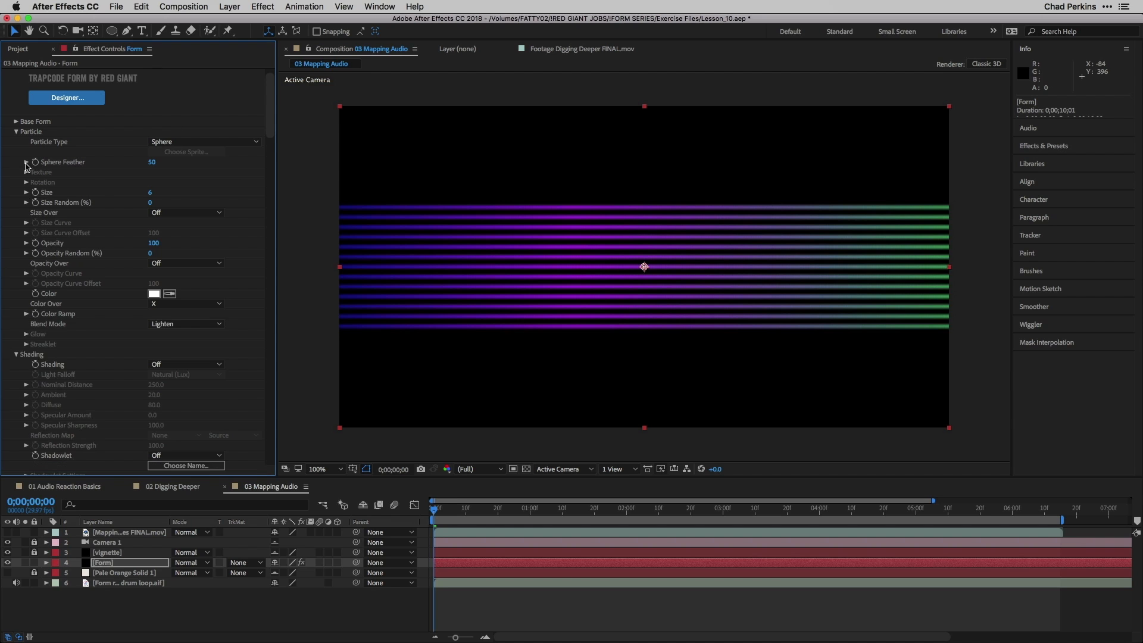
pyautogui.click(15, 133)
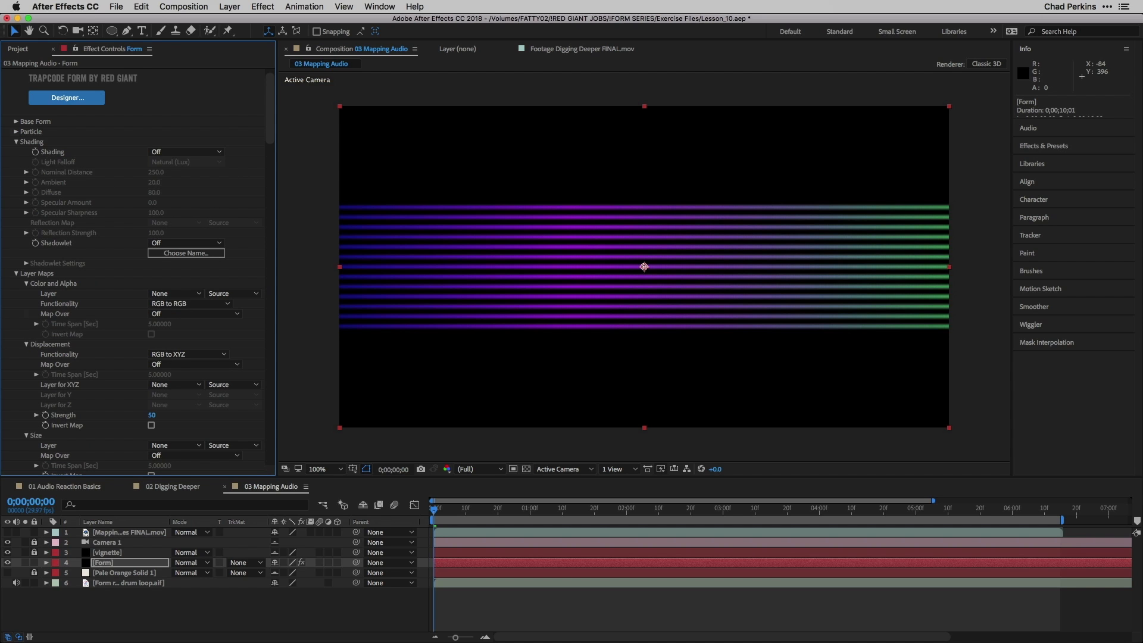
# Step: Collapse all remaining Form setting groups, from Shading through Rendering
pyautogui.click(16, 142)
pyautogui.click(16, 152)
pyautogui.click(17, 163)
pyautogui.click(16, 173)
pyautogui.click(16, 183)
pyautogui.click(16, 192)
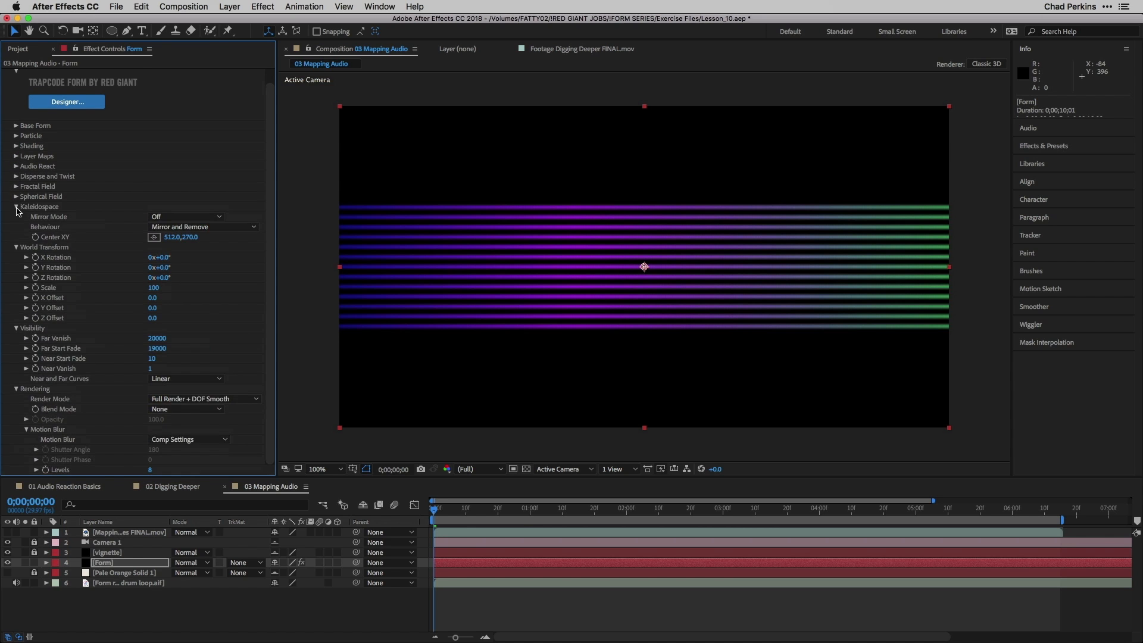
pyautogui.click(16, 220)
pyautogui.click(16, 230)
pyautogui.click(16, 241)
pyautogui.click(16, 251)
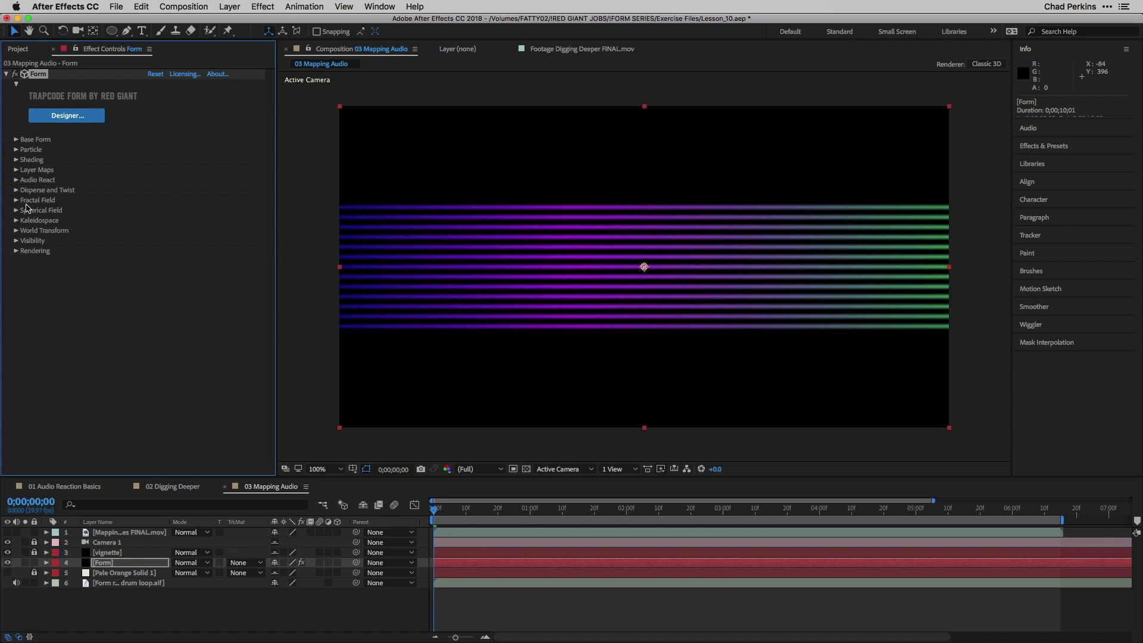
# Step: Expand Audio React, collapse Reactors 2 to 5, and set the Audio Layer to Form retro drum loop.aif
pyautogui.click(16, 180)
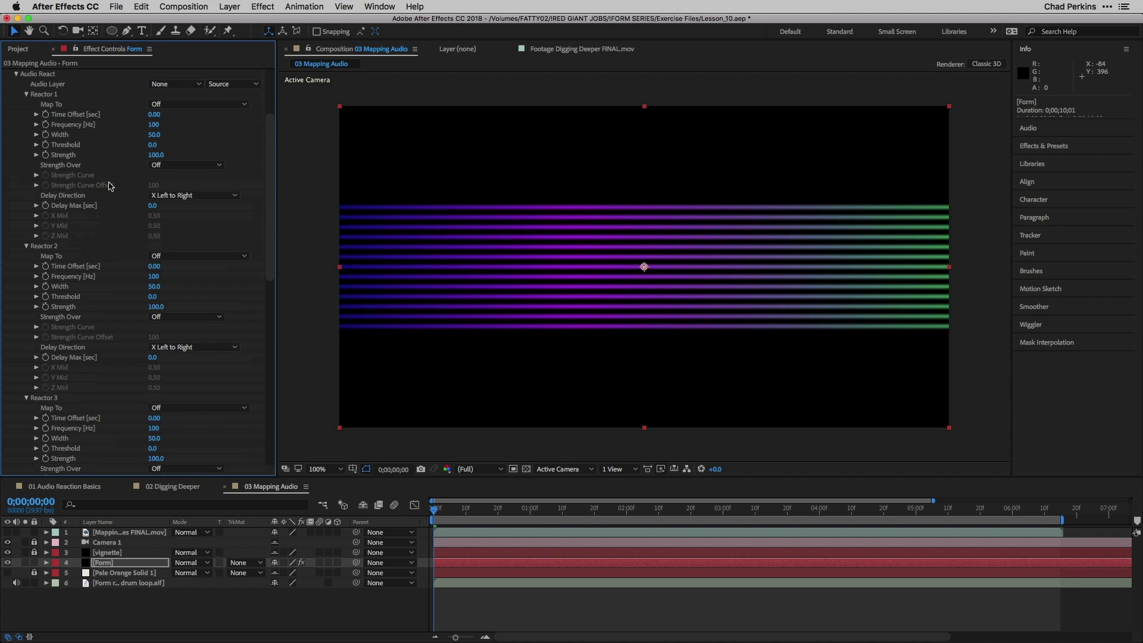
pyautogui.click(27, 245)
pyautogui.click(26, 256)
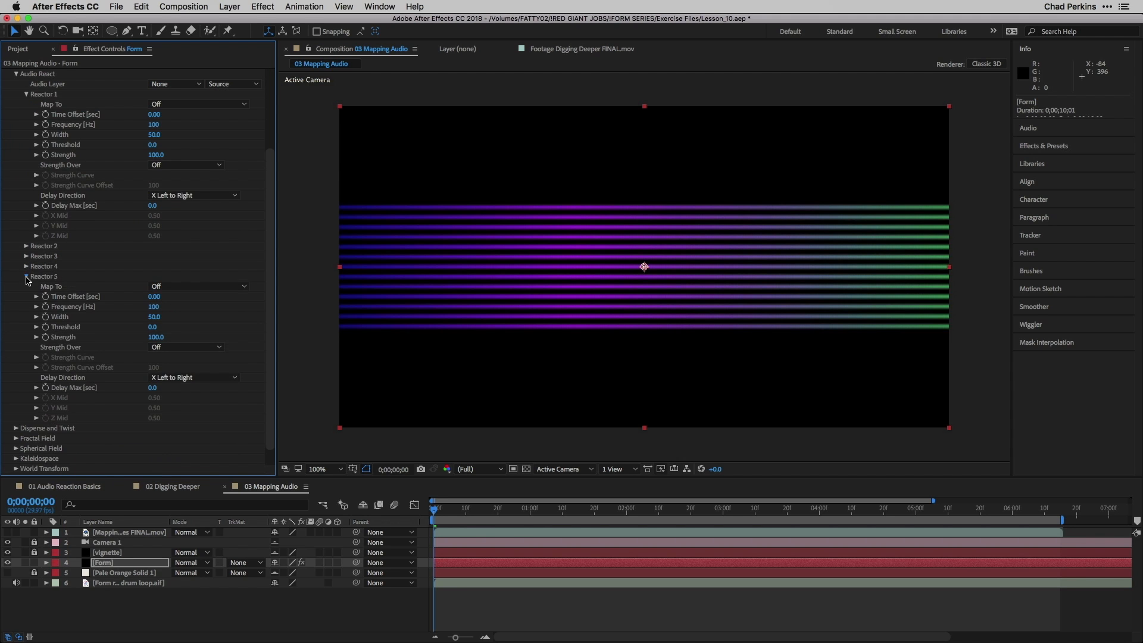
pyautogui.click(27, 277)
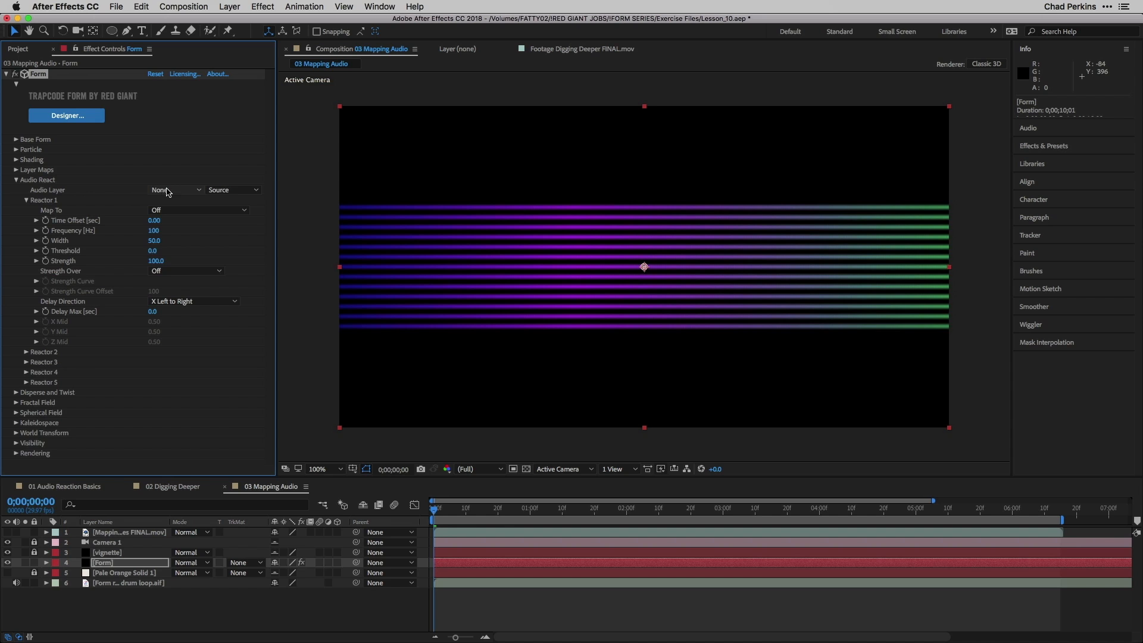
pyautogui.click(167, 190)
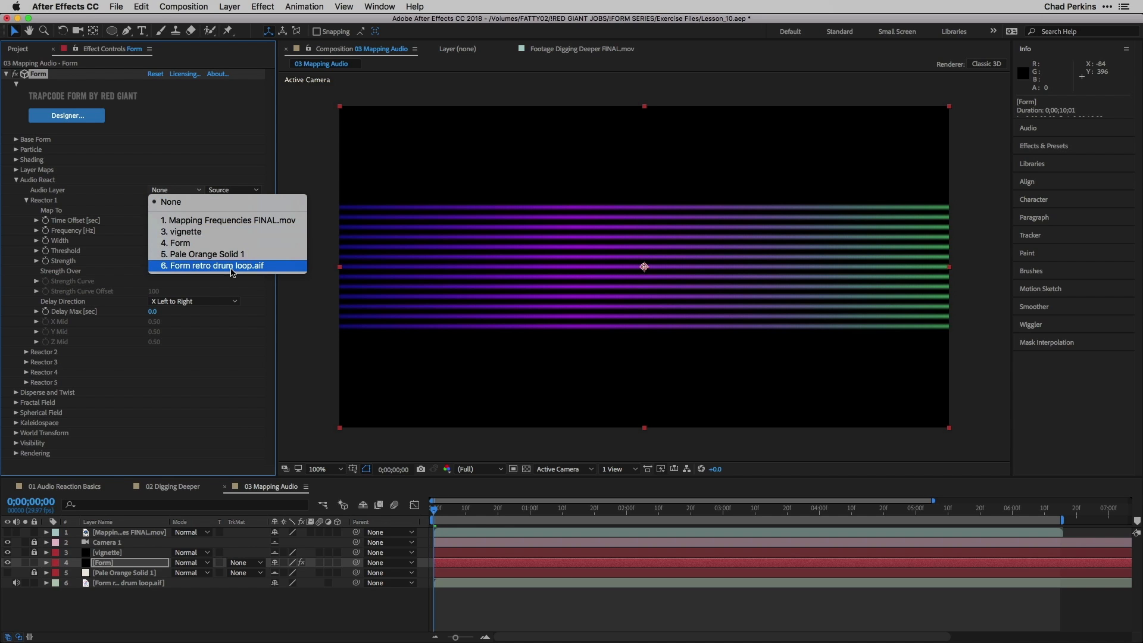
pyautogui.click(234, 271)
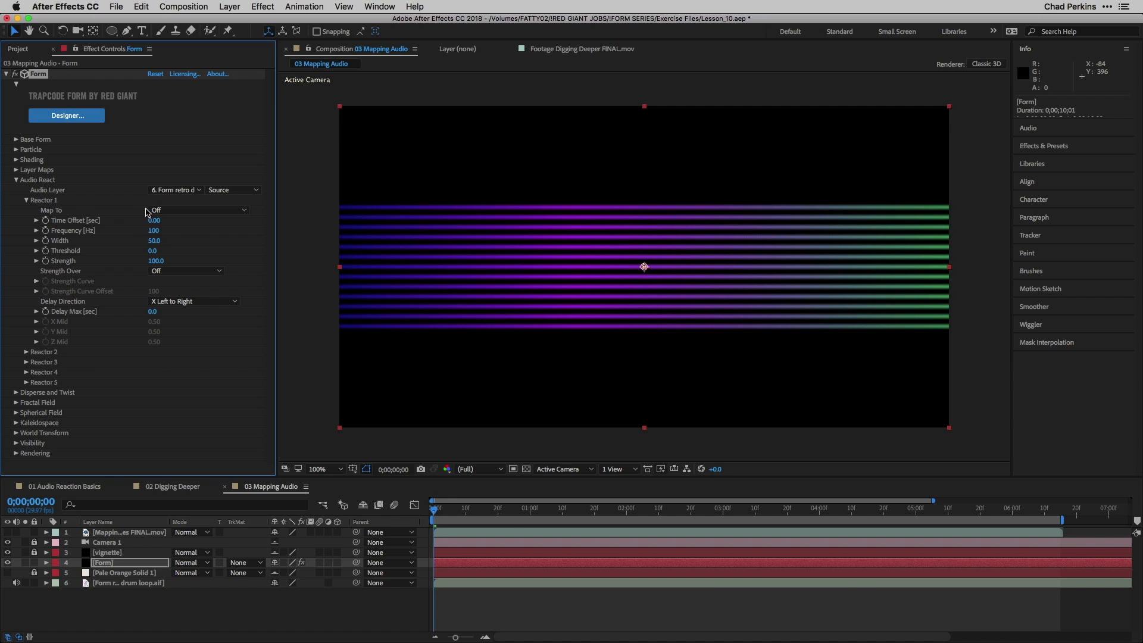
# Step: Map Reactor 1 to Fractal and set the Fractal Field's Displace to 170
pyautogui.click(147, 211)
pyautogui.click(173, 256)
pyautogui.click(17, 402)
pyautogui.scroll(-5, 119, 327)
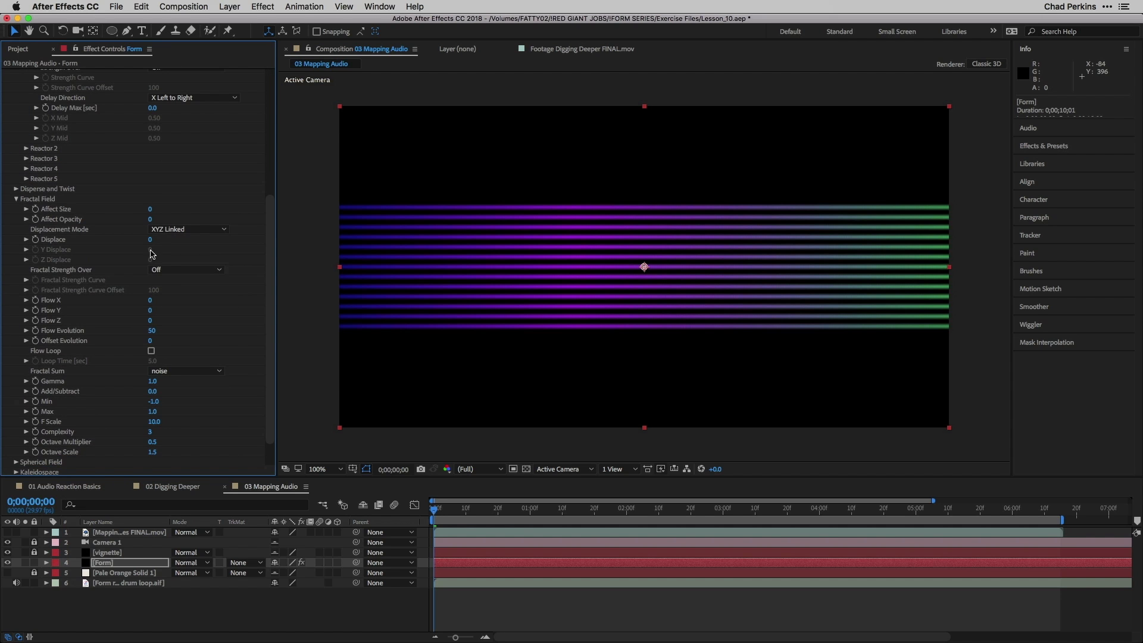
pyautogui.click(149, 240)
pyautogui.write('170')
pyautogui.press('Return')
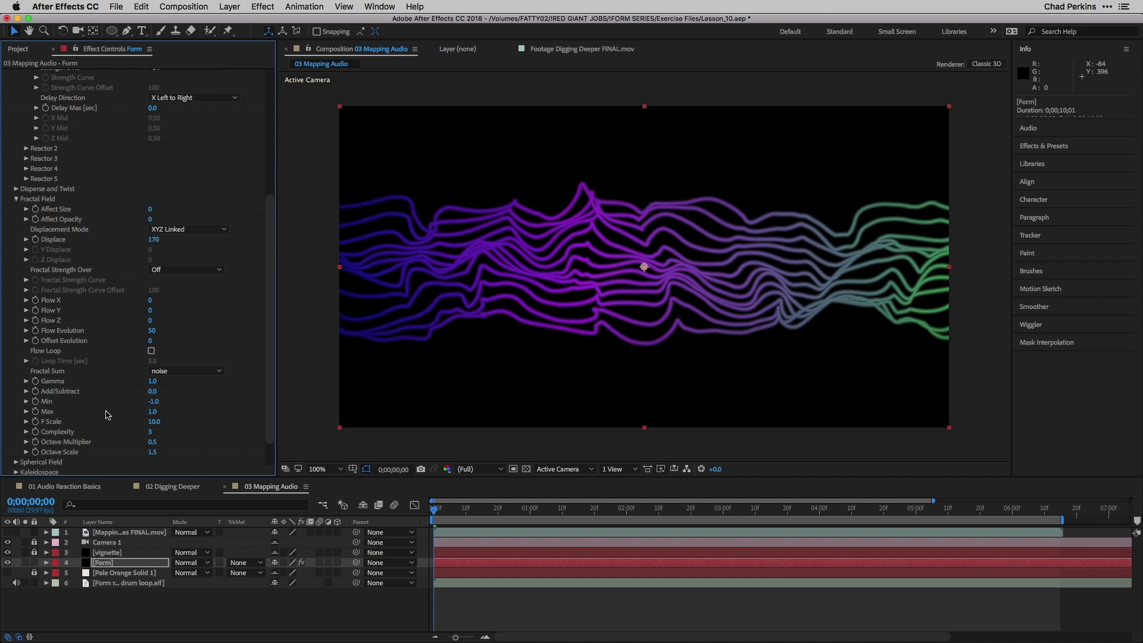
# Step: Set the Fractal Field's F Scale to 15 and Complexity to 2, and collapse its settings
pyautogui.click(152, 422)
pyautogui.press('Return')
pyautogui.click(150, 434)
pyautogui.press('Return')
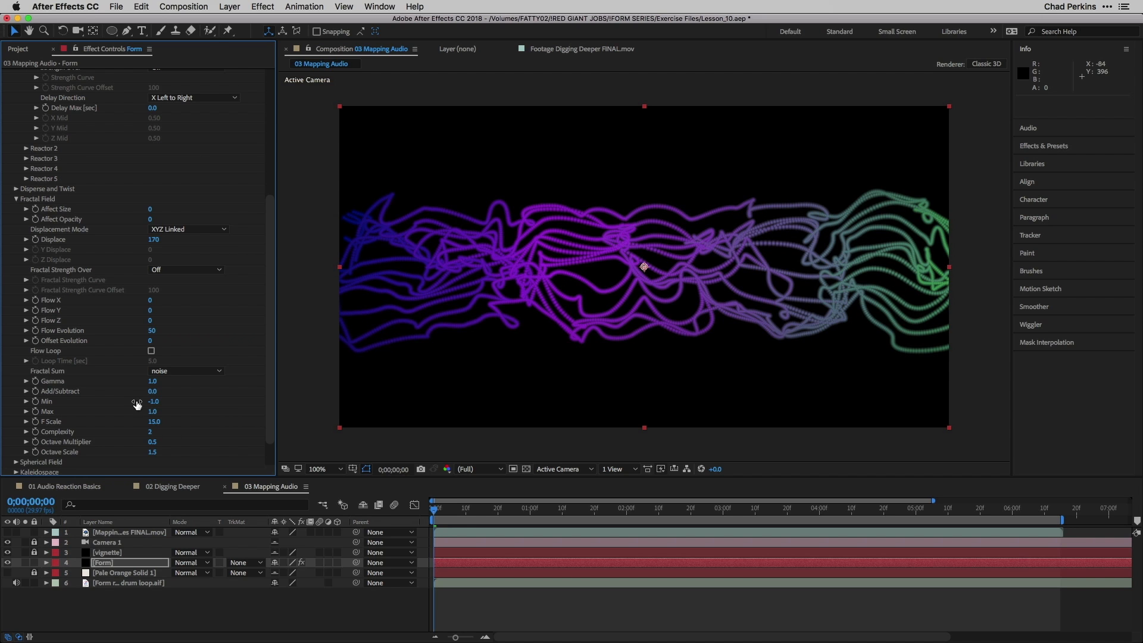
pyautogui.click(16, 200)
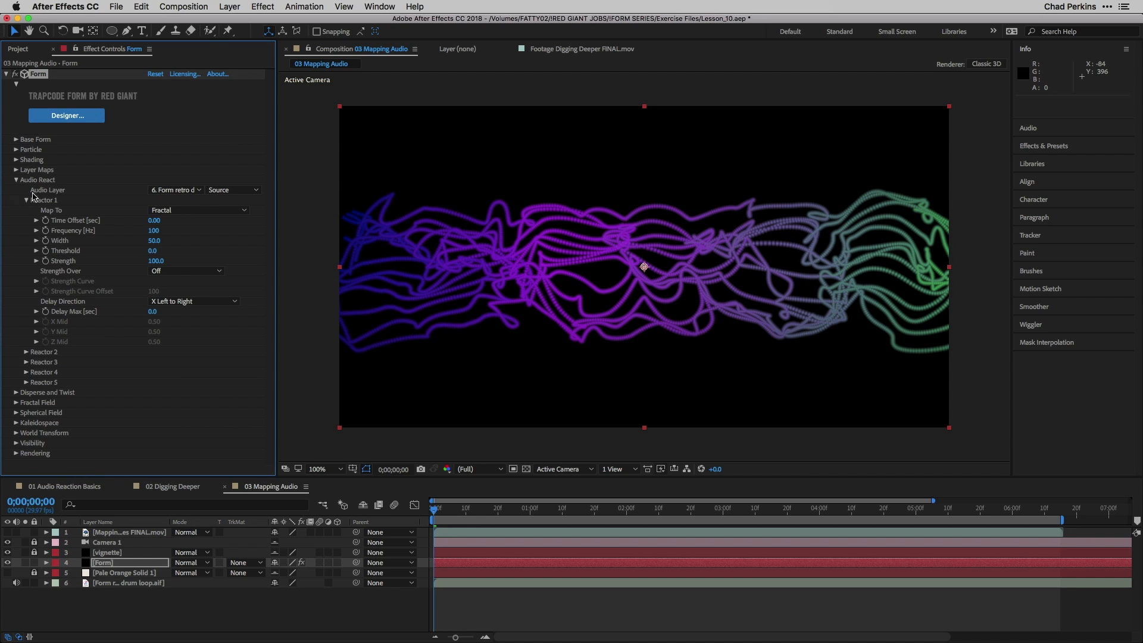
# Step: Move the playhead to 0;00;00;04 and set Reactor 1's Frequency to 300 Hz and Width to 0.5
pyautogui.moveTo(447, 513)
pyautogui.mouseDown()
pyautogui.moveTo(718, 514)
pyautogui.moveTo(448, 518)
pyautogui.mouseUp()
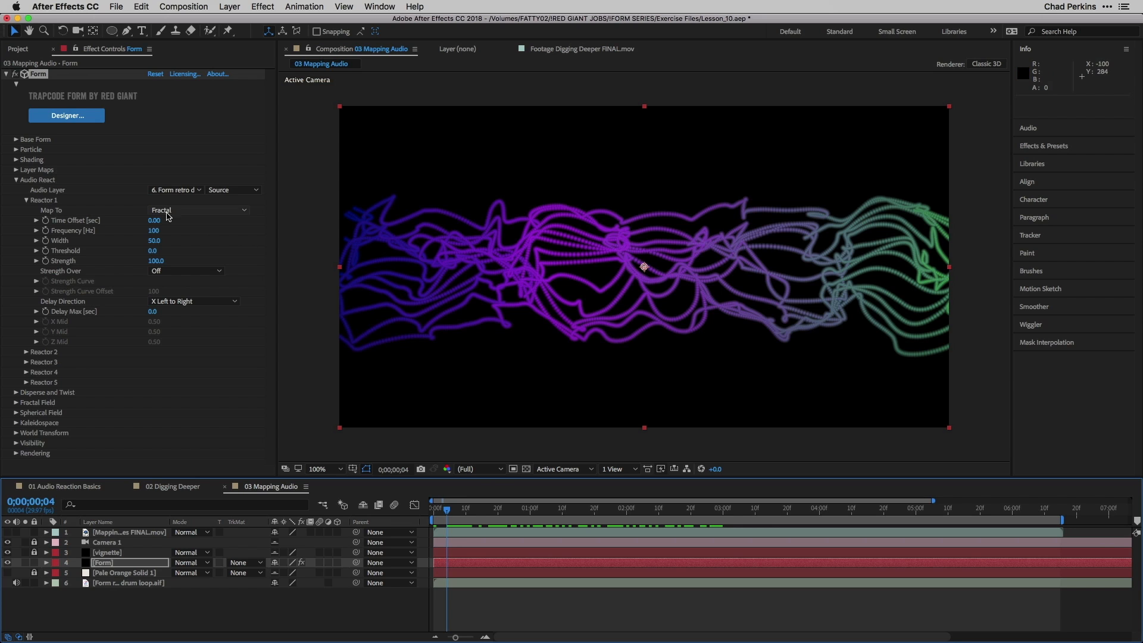
pyautogui.click(154, 230)
pyautogui.write('300')
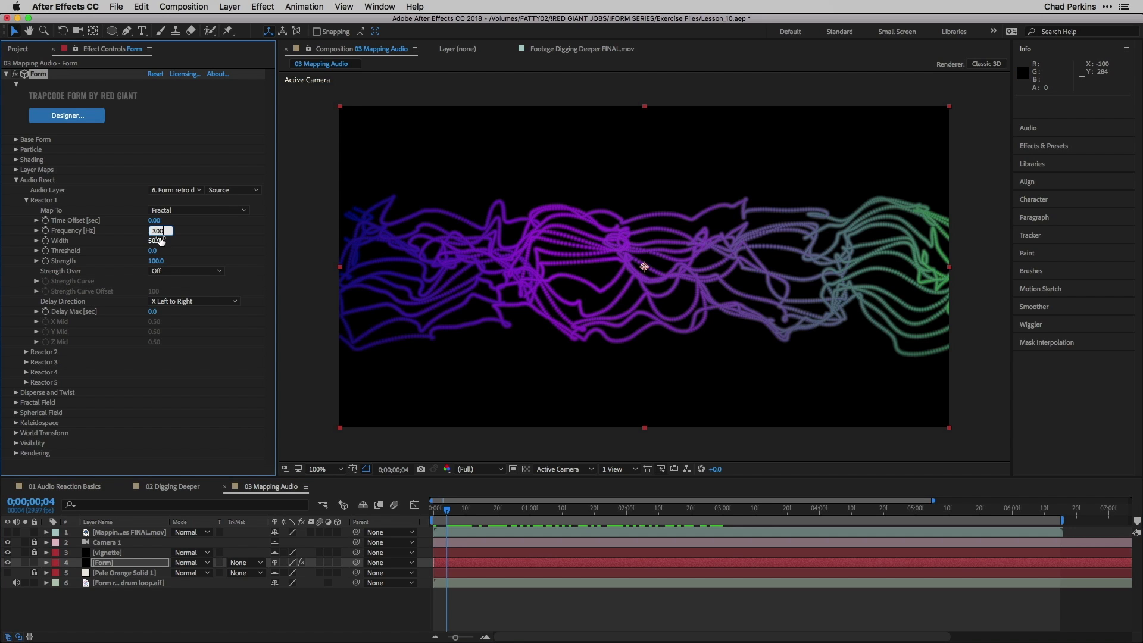
pyautogui.press('Return')
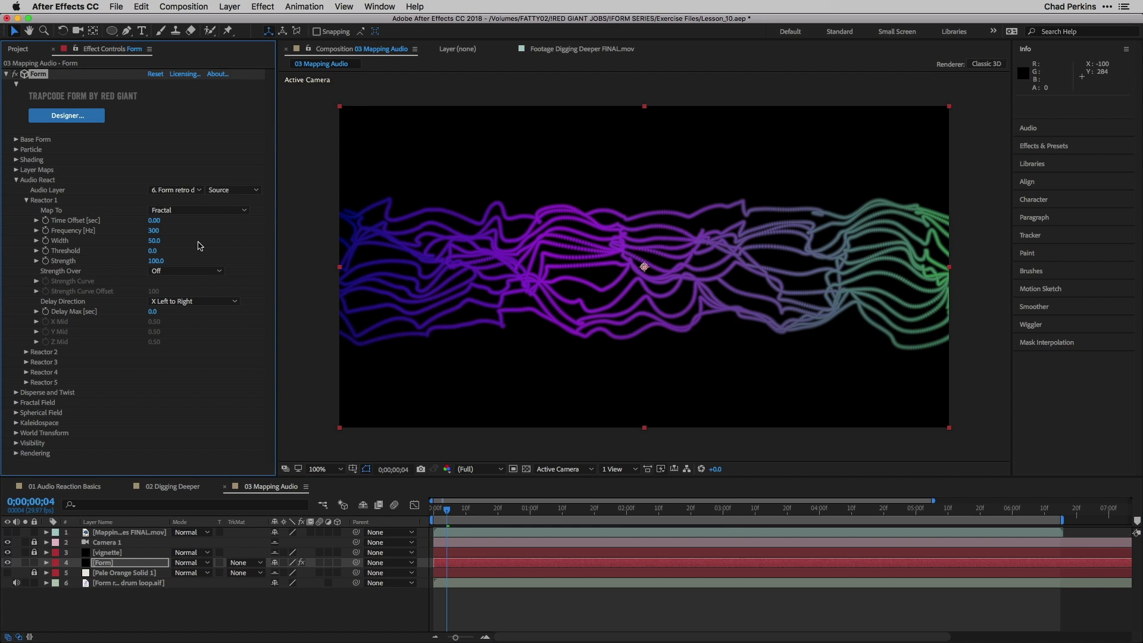
pyautogui.click(155, 240)
pyautogui.press('Return')
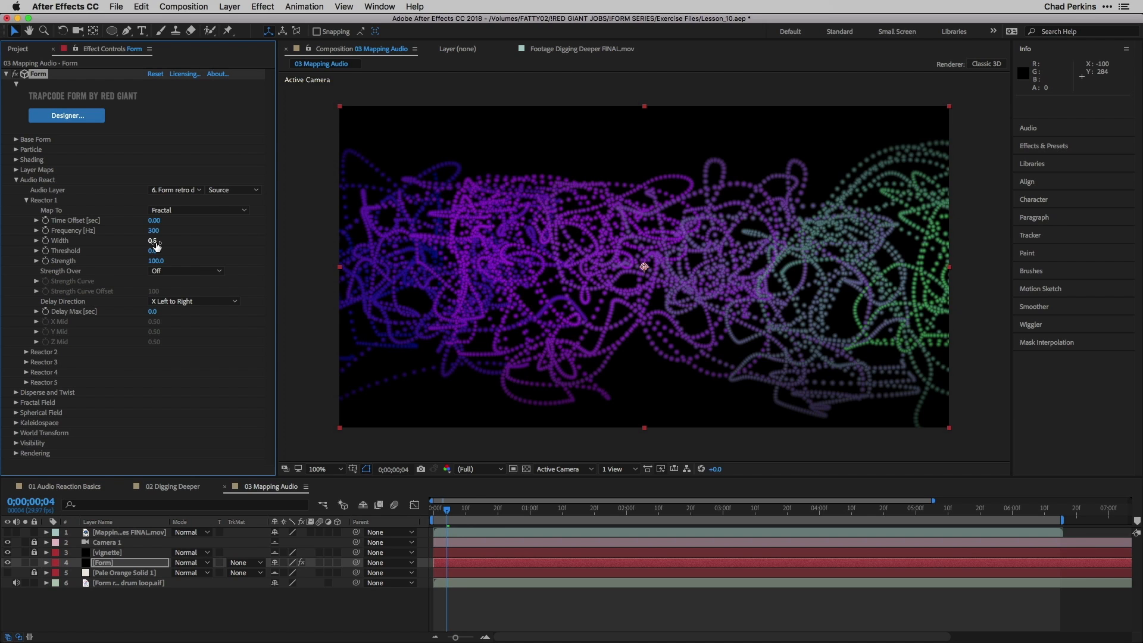
# Step: Set Reactor 1's Threshold to 45 and Strength to 15
pyautogui.click(152, 250)
pyautogui.write('45')
pyautogui.press('Return')
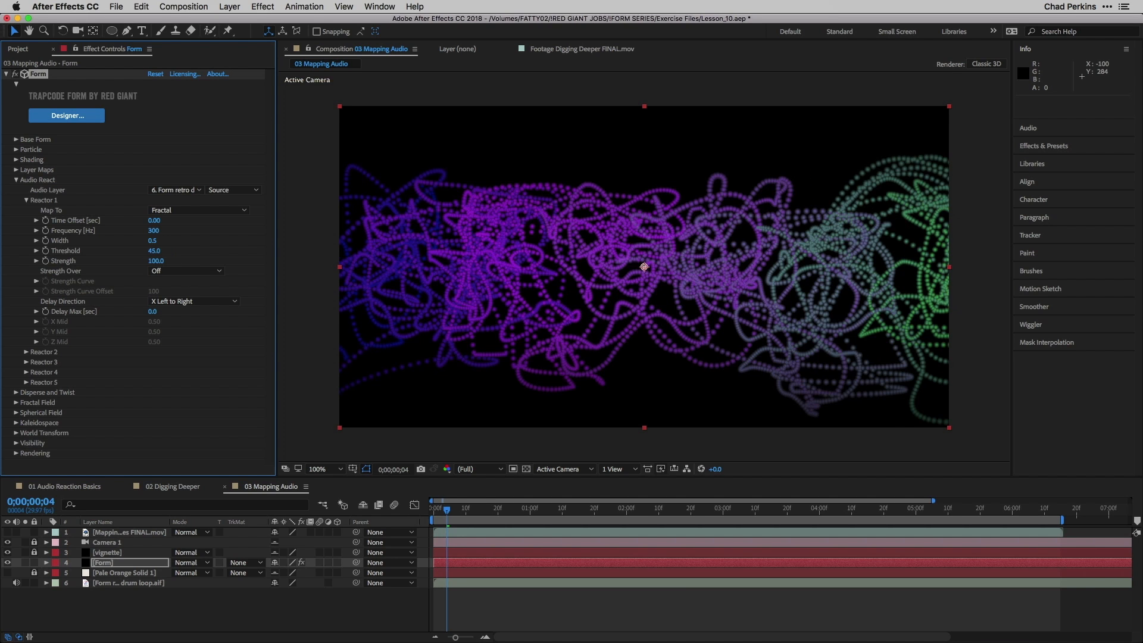
pyautogui.click(155, 261)
pyautogui.write('15')
pyautogui.press('Return')
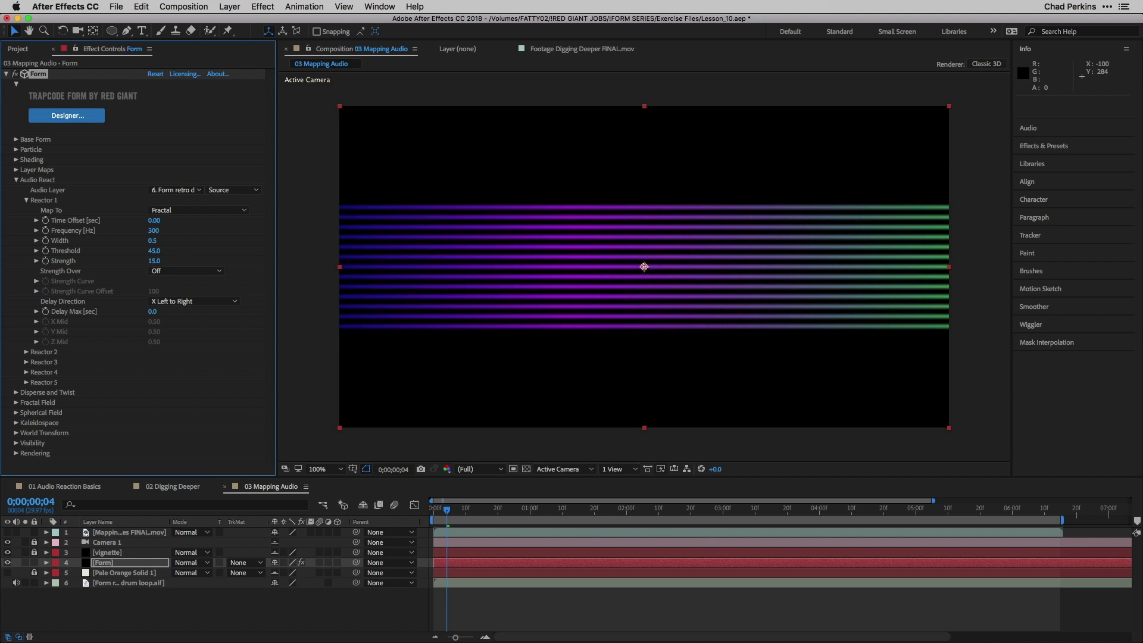
# Step: Scrub the first second, preview the composition from the start to check the strings' audio reaction, and park the playhead at 0;00;01;20
pyautogui.click(463, 511)
pyautogui.moveTo(469, 517)
pyautogui.mouseDown()
pyautogui.moveTo(494, 517)
pyautogui.moveTo(456, 517)
pyautogui.moveTo(504, 515)
pyautogui.mouseUp()
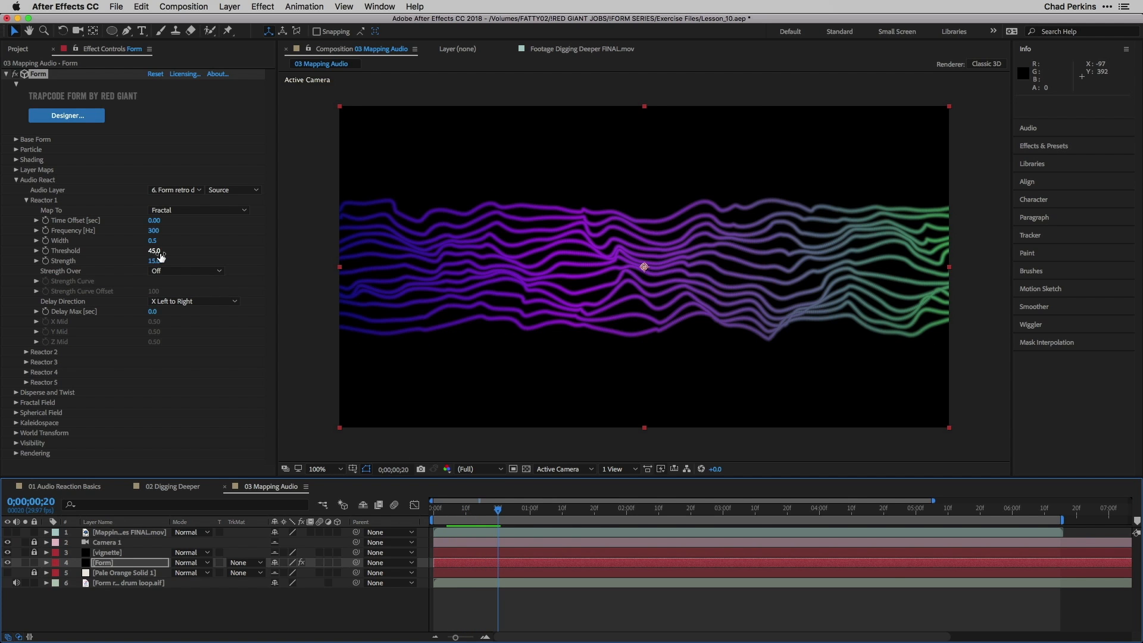
pyautogui.moveTo(475, 515)
pyautogui.mouseDown()
pyautogui.moveTo(455, 516)
pyautogui.moveTo(500, 514)
pyautogui.moveTo(480, 514)
pyautogui.mouseUp()
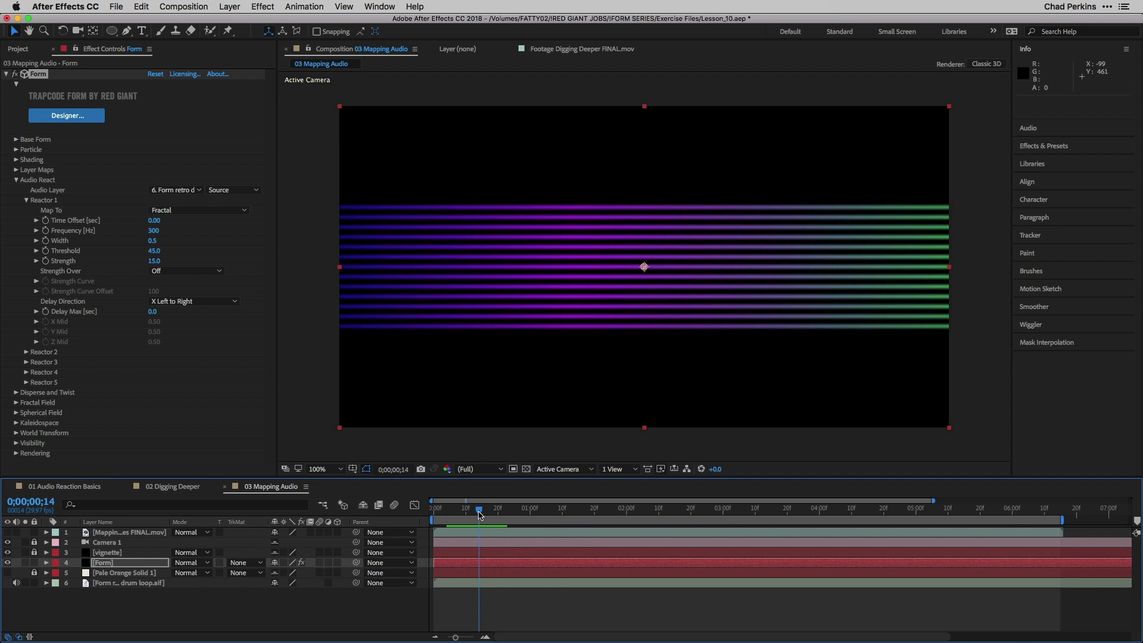
pyautogui.press('Home')
pyautogui.press('space')
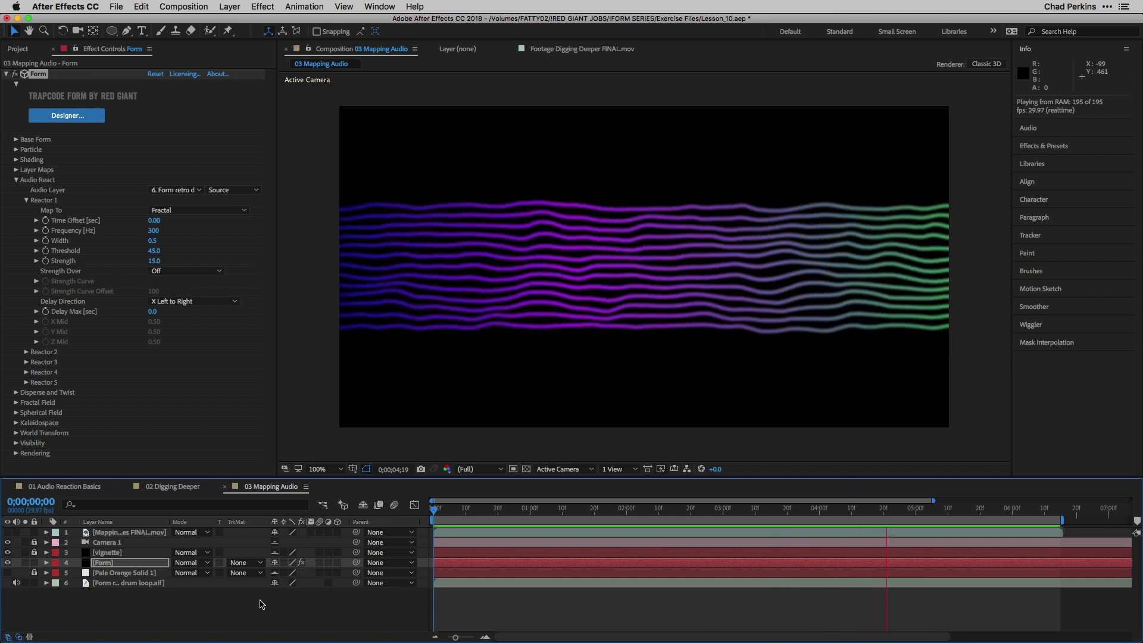
pyautogui.press('space')
pyautogui.moveTo(443, 514); pyautogui.dragTo(594, 511)
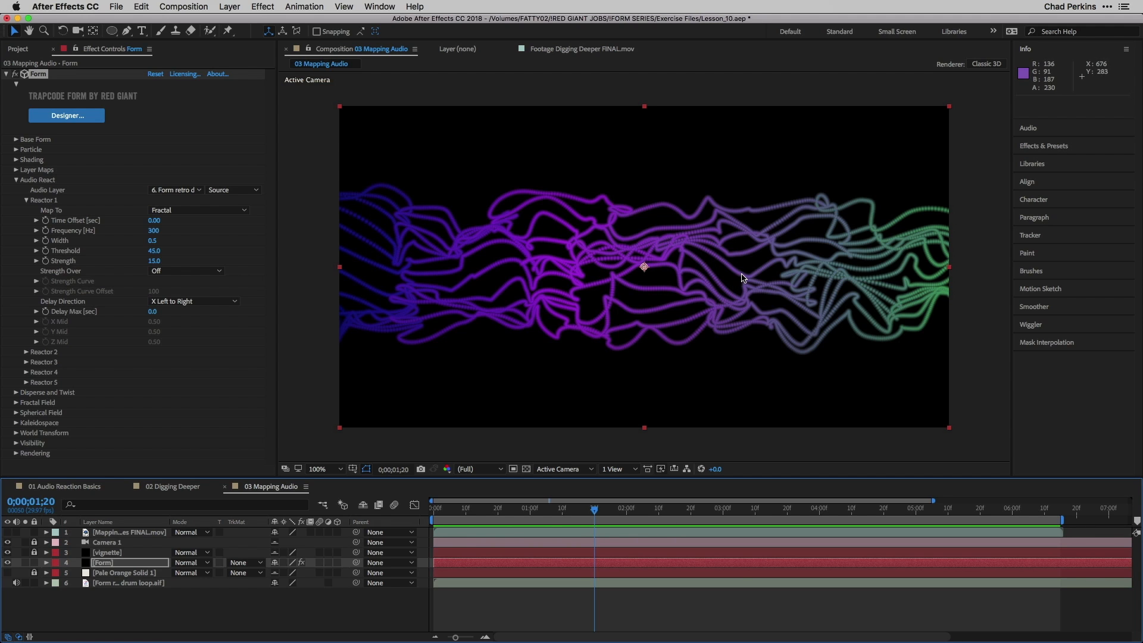
# Step: Collapse Reactor 1, expand Reactor 2 and map it to Disperse
pyautogui.click(26, 200)
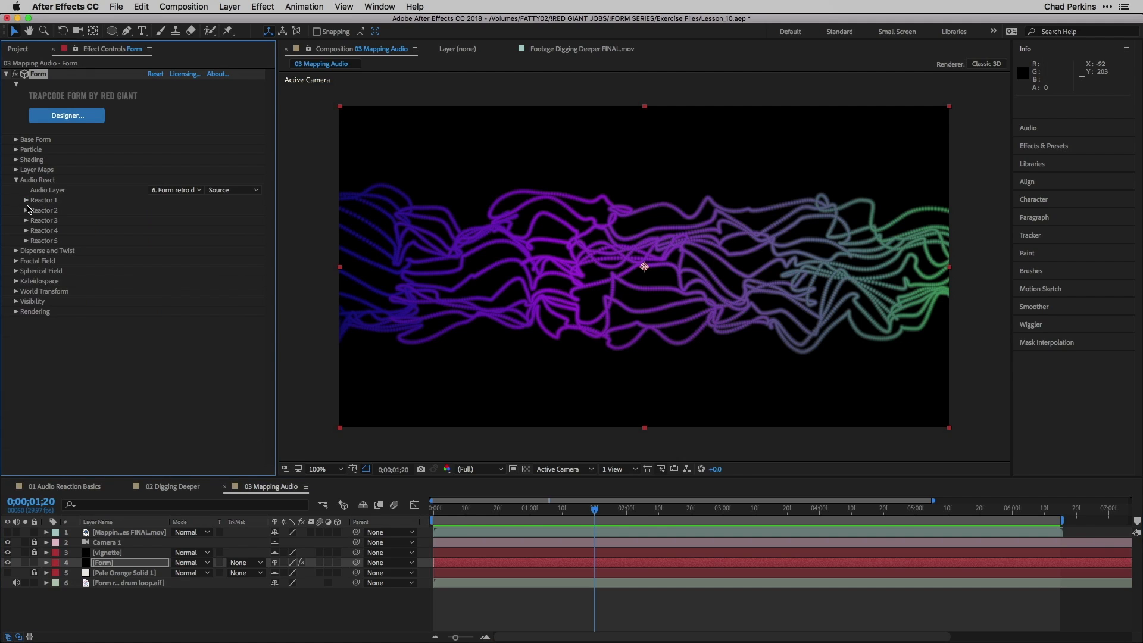
pyautogui.click(26, 211)
pyautogui.click(190, 220)
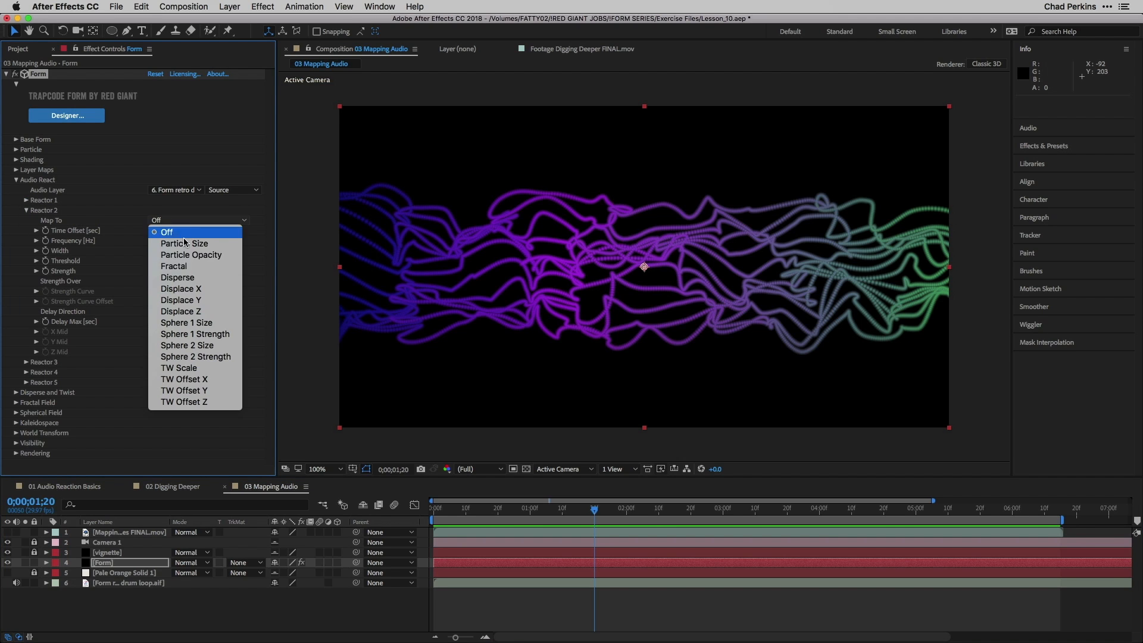
pyautogui.click(196, 278)
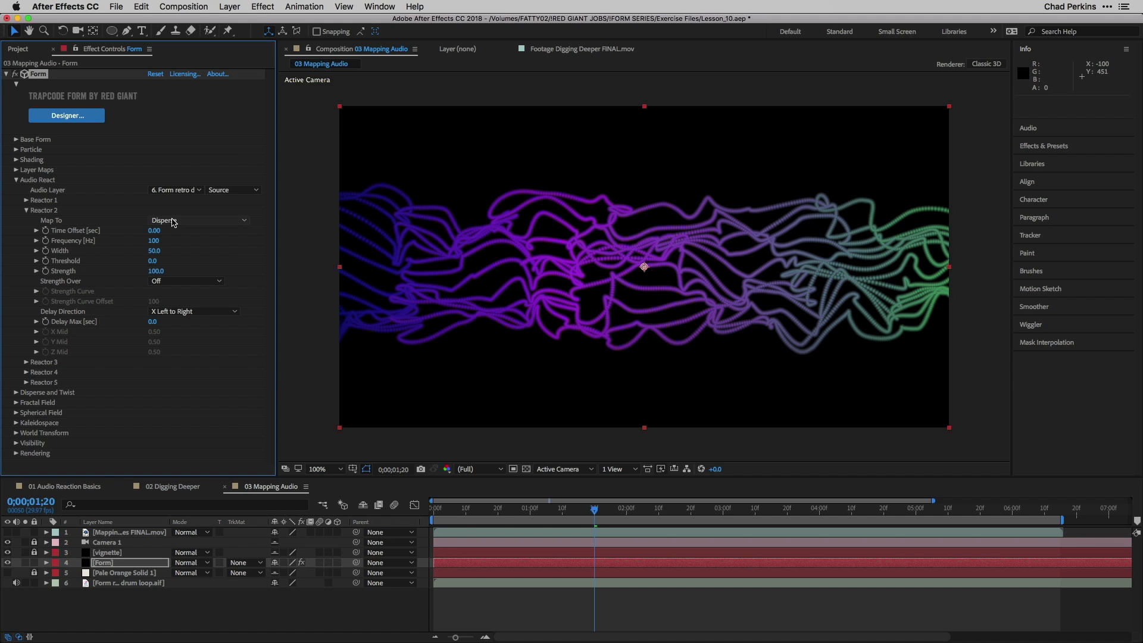
# Step: Set Disperse to 100 in the Disperse and Twist settings, and collapse them again
pyautogui.click(16, 393)
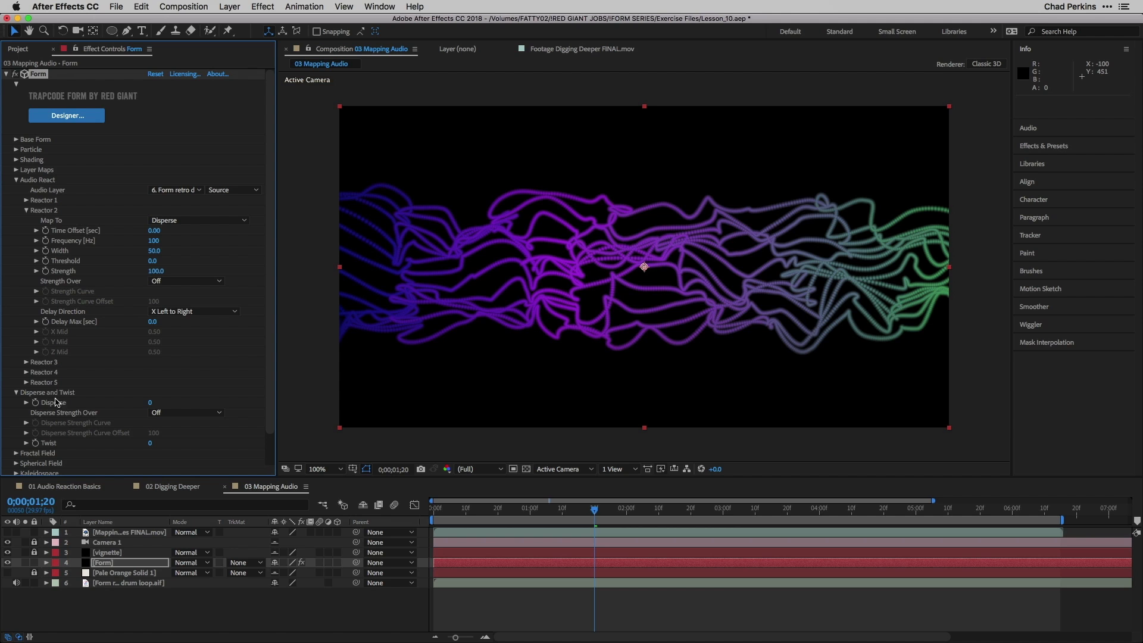
pyautogui.click(149, 402)
pyautogui.press('Return')
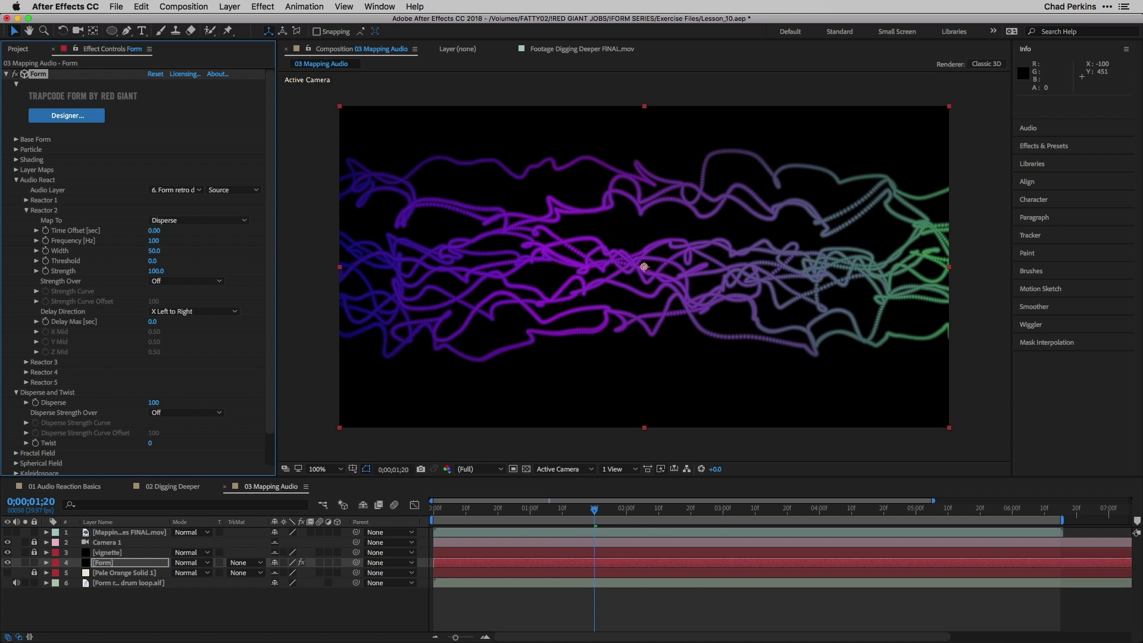
pyautogui.click(17, 394)
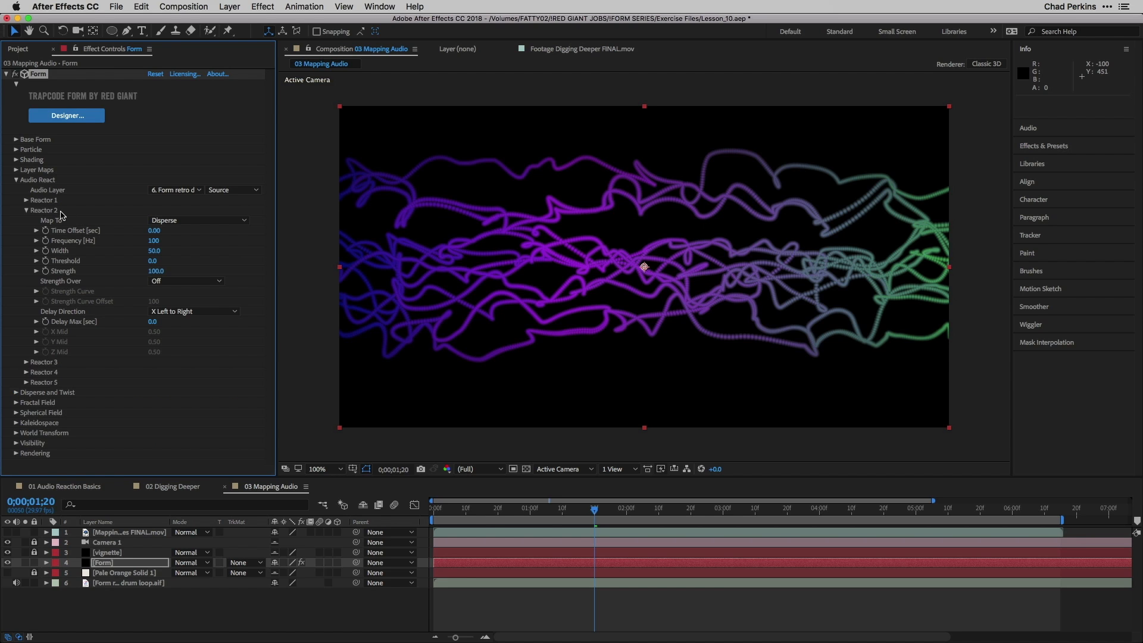
# Step: Set Reactor 2's Frequency to 300 Hz
pyautogui.click(152, 240)
pyautogui.write('300')
pyautogui.press('Return')
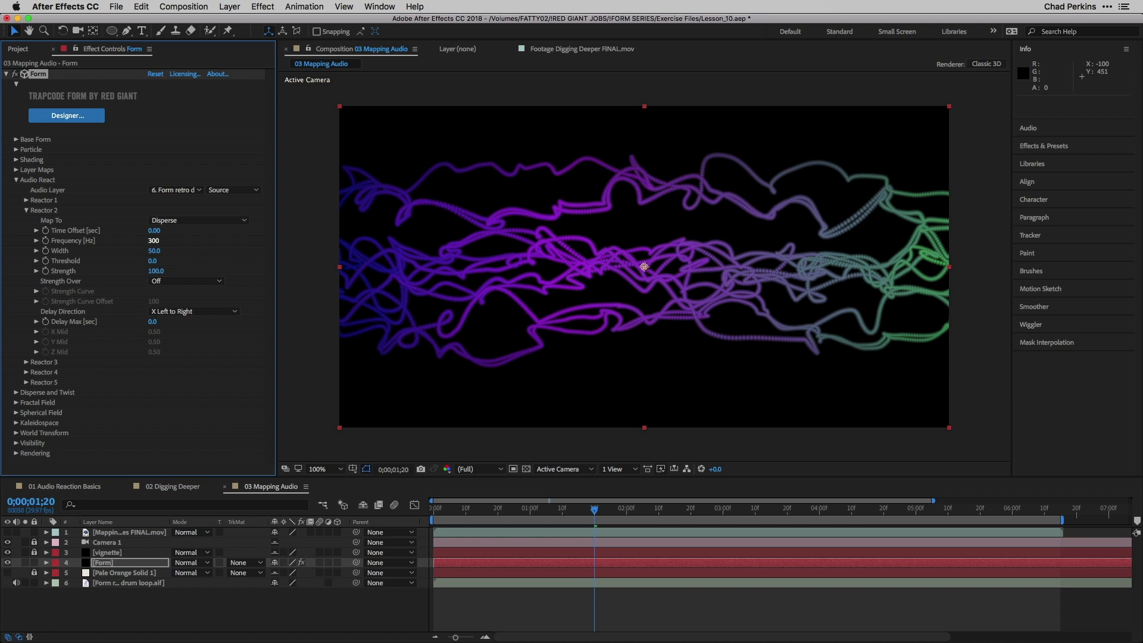
# Step: Set Reactor 2's Width to 0.5, Threshold to 45 and Strength to 15, and scrub the timeline to 0;00;01;08
pyautogui.click(156, 250)
pyautogui.write('0.5')
pyautogui.press('Return')
pyautogui.click(152, 260)
pyautogui.write('45')
pyautogui.press('Return')
pyautogui.click(155, 280)
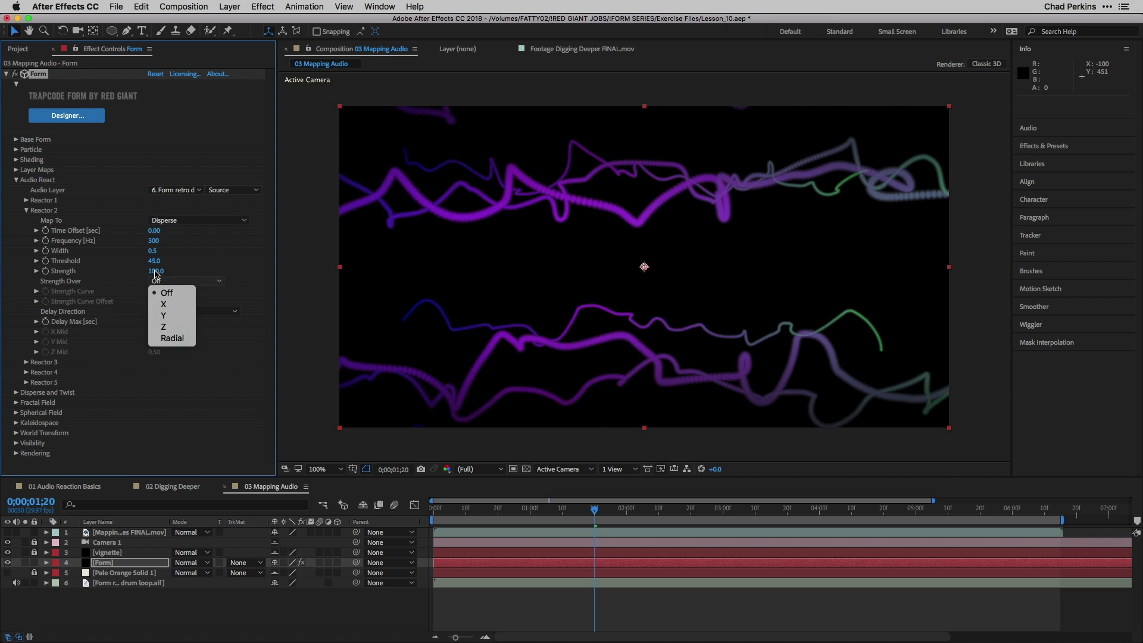
pyautogui.click(157, 271)
pyautogui.write('150')
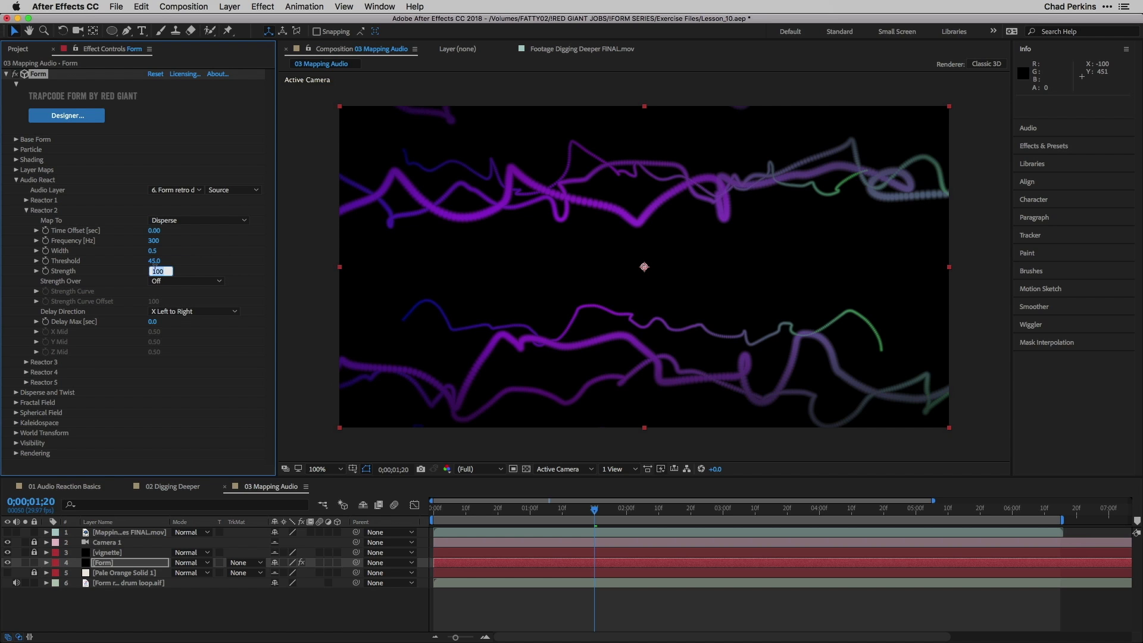
pyautogui.press('Return')
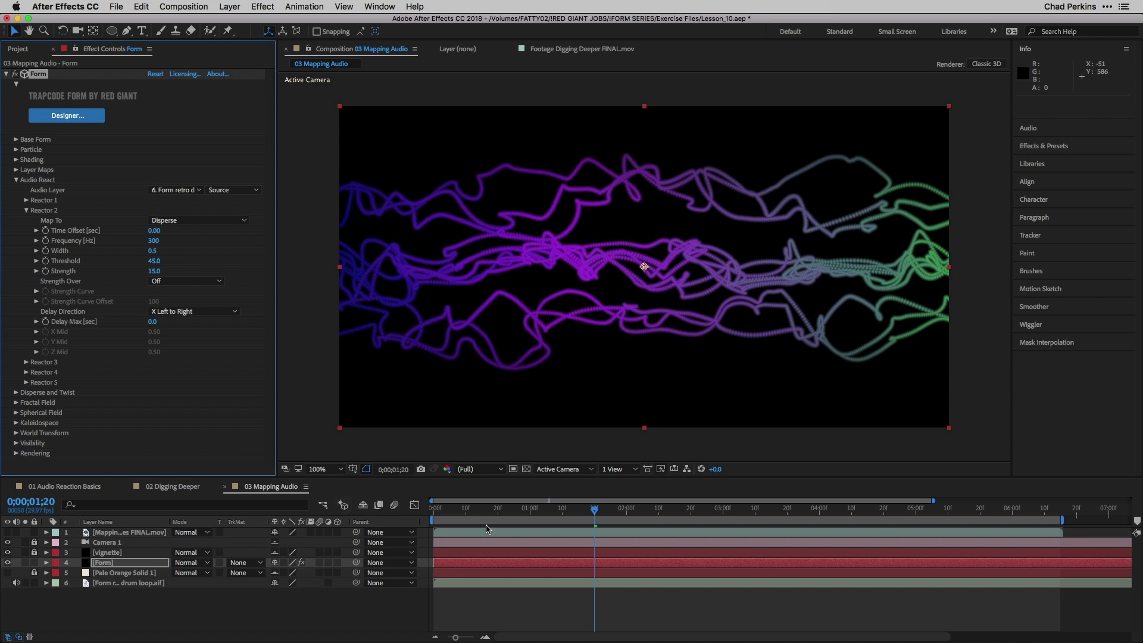
pyautogui.moveTo(457, 511)
pyautogui.mouseDown()
pyautogui.moveTo(576, 510)
pyautogui.moveTo(554, 510)
pyautogui.mouseUp()
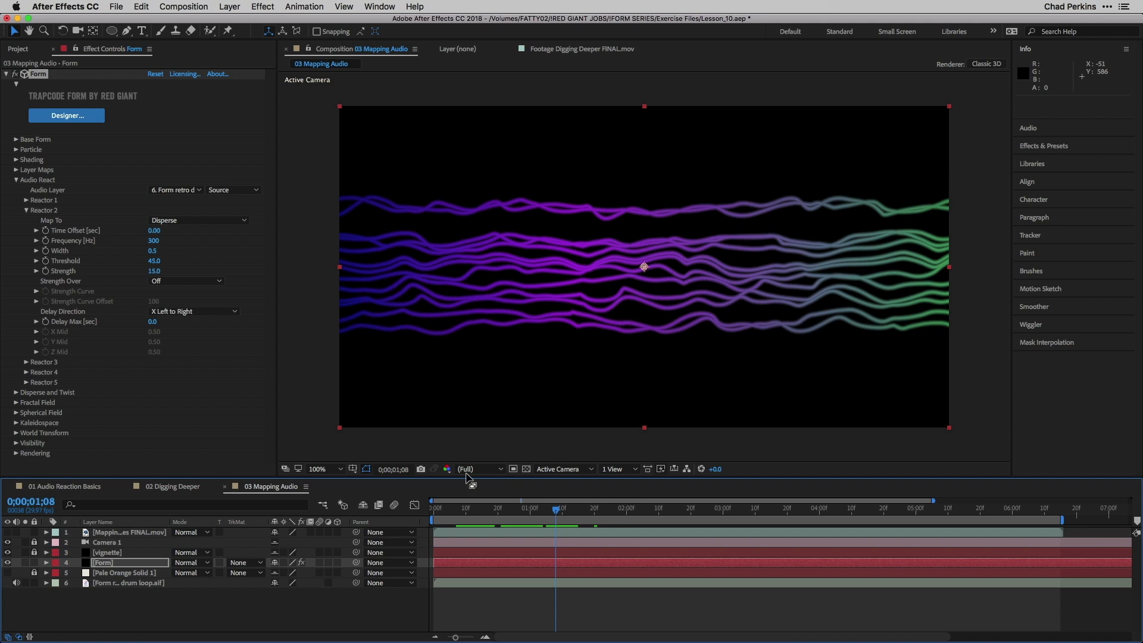
# Step: Collapse Reactor 2, expand Reactor 1 and set its Strength Over to X
pyautogui.click(26, 214)
pyautogui.click(27, 210)
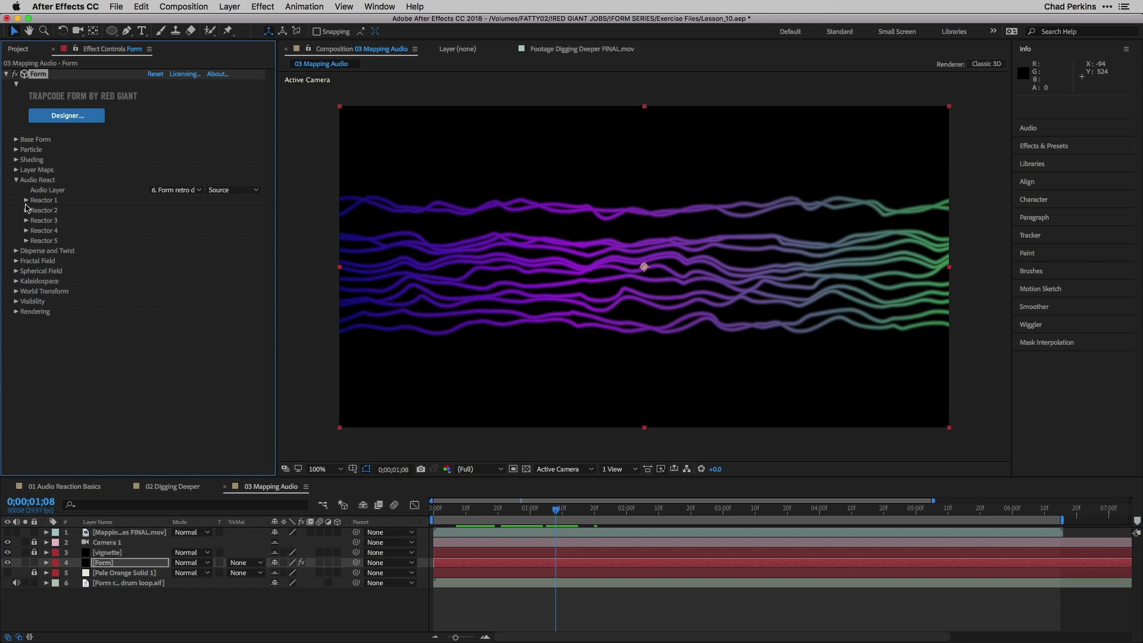
pyautogui.click(27, 200)
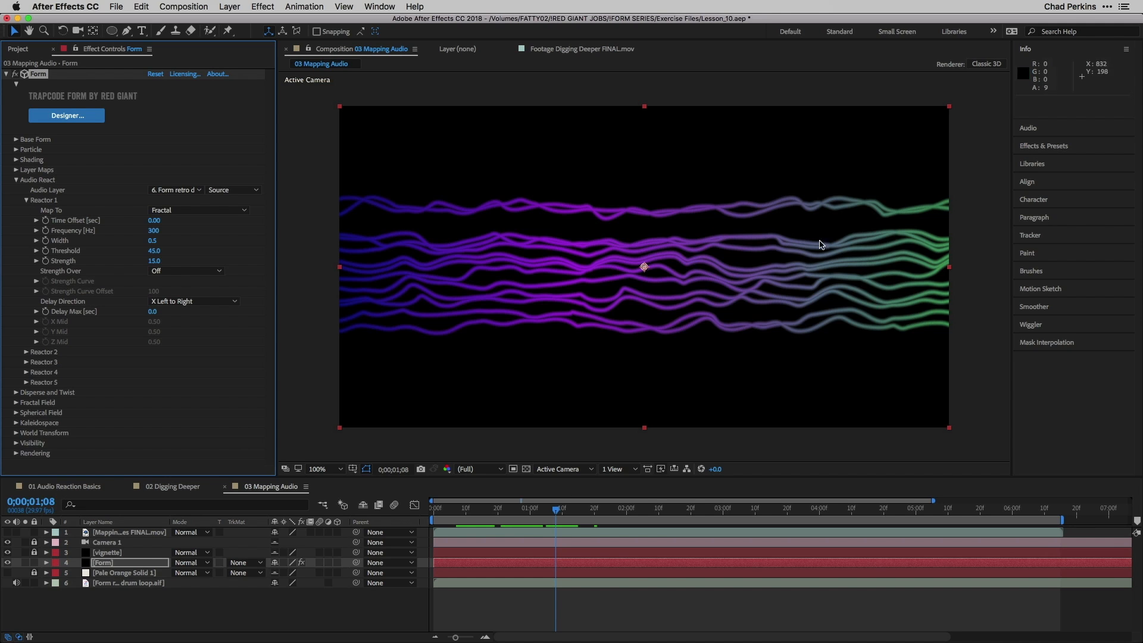
pyautogui.click(171, 271)
pyautogui.click(168, 296)
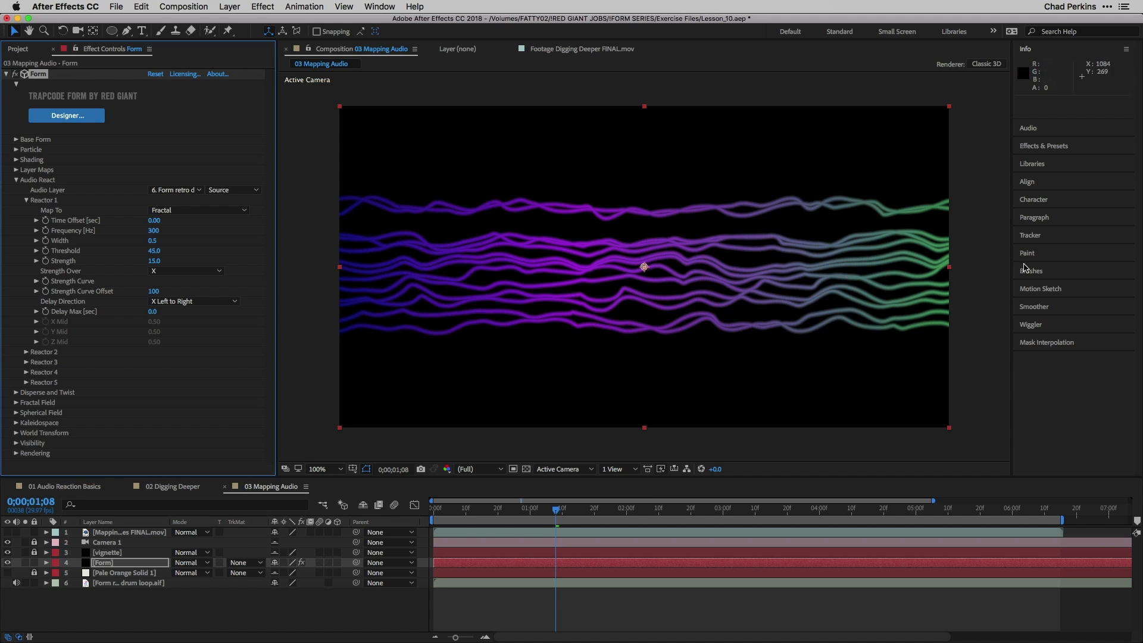
# Step: Draw a smoothed Strength Curve for Reactor 1 that stays at zero through the first half and rises to full at the end
pyautogui.click(37, 281)
pyautogui.click(61, 362)
pyautogui.moveTo(64, 367)
pyautogui.mouseDown()
pyautogui.moveTo(117, 366)
pyautogui.moveTo(87, 364)
pyautogui.moveTo(122, 359)
pyautogui.moveTo(140, 318)
pyautogui.moveTo(181, 307)
pyautogui.mouseUp()
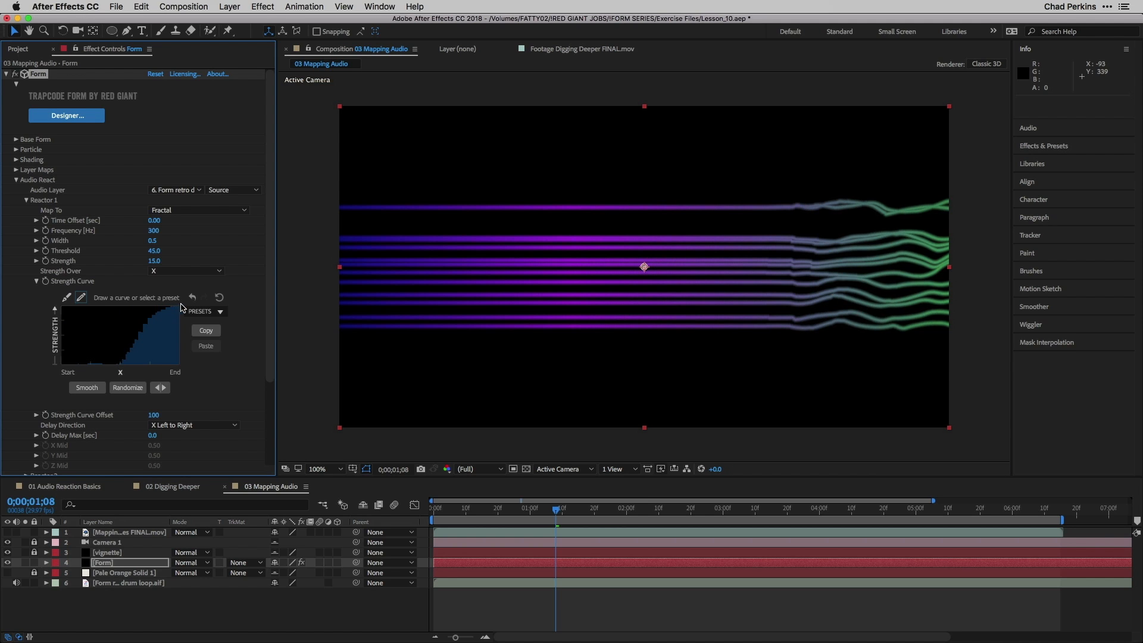
pyautogui.click(92, 391)
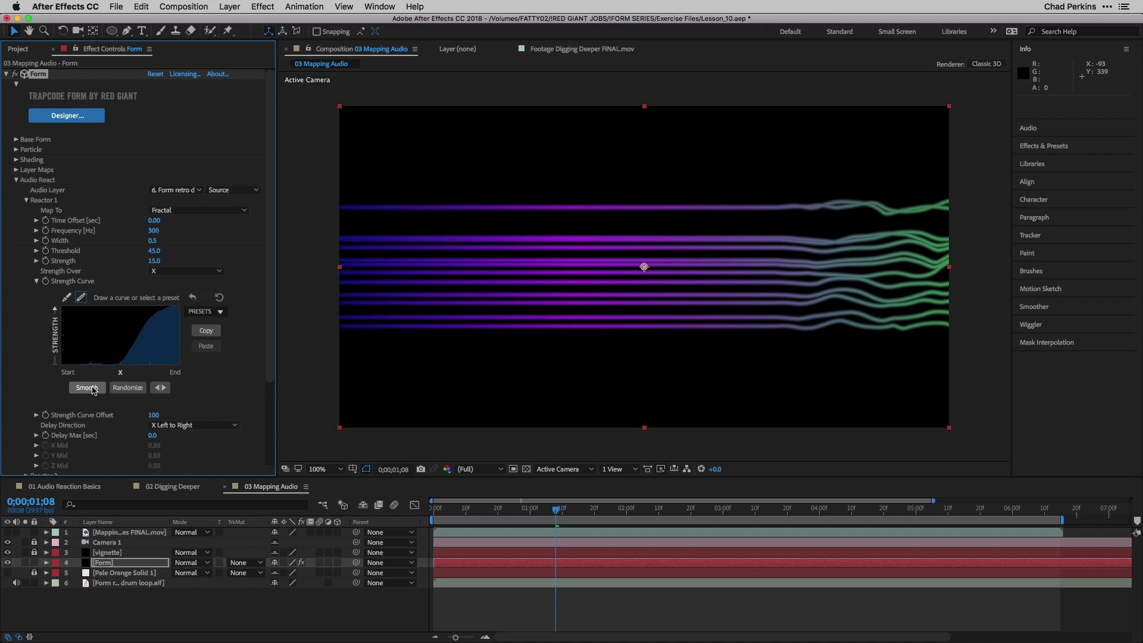
pyautogui.click(67, 298)
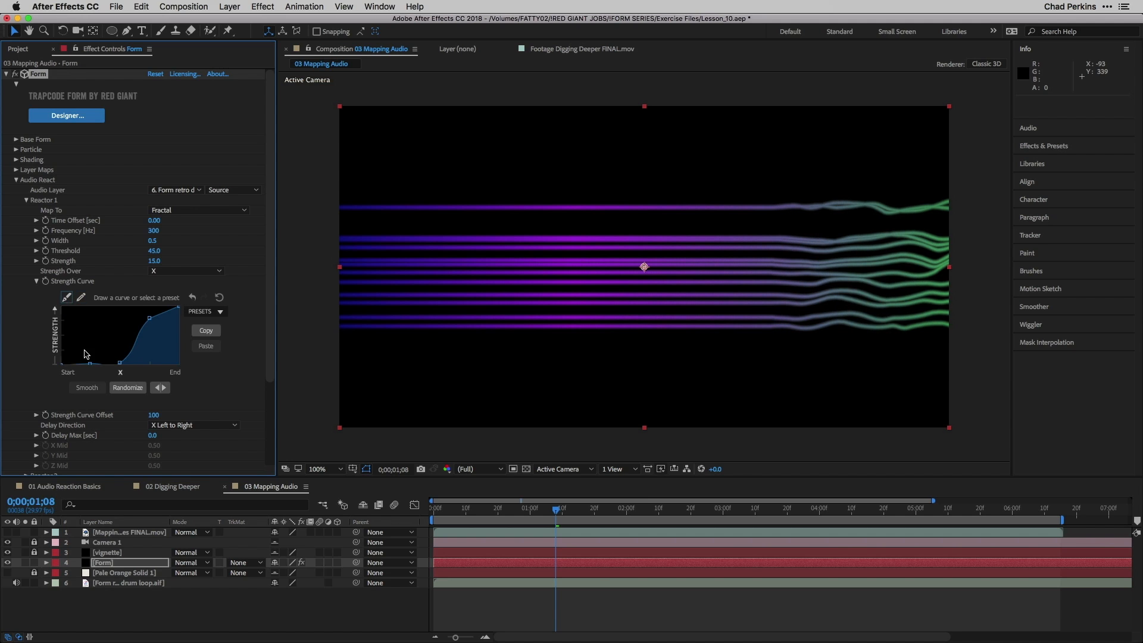
pyautogui.moveTo(90, 363); pyautogui.dragTo(90, 366)
# Step: Copy Reactor 1's strength curve into Reactor 2 with Strength Over set to X, and scrub the timeline to 0;00;00;14
pyautogui.click(206, 332)
pyautogui.click(26, 201)
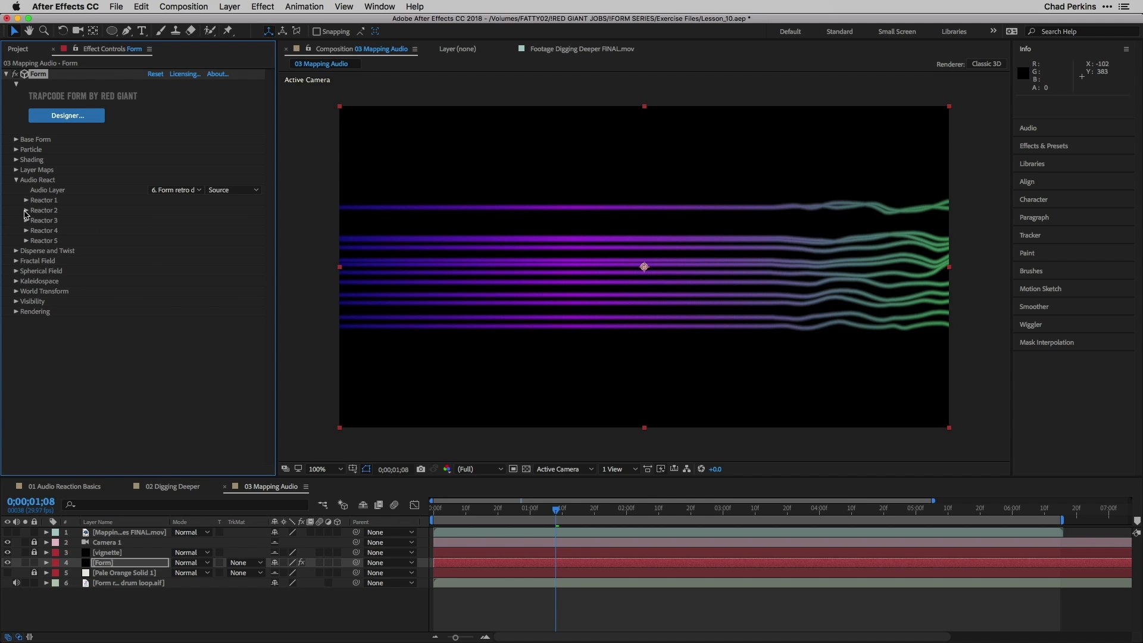
pyautogui.click(26, 211)
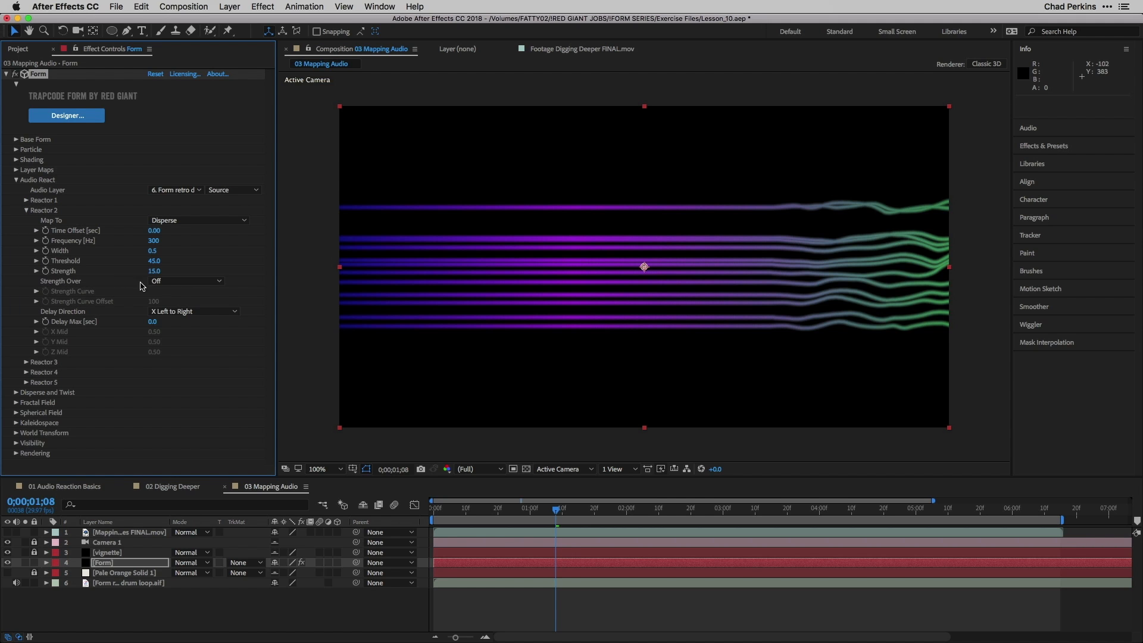
pyautogui.click(170, 281)
pyautogui.click(166, 299)
pyautogui.click(36, 291)
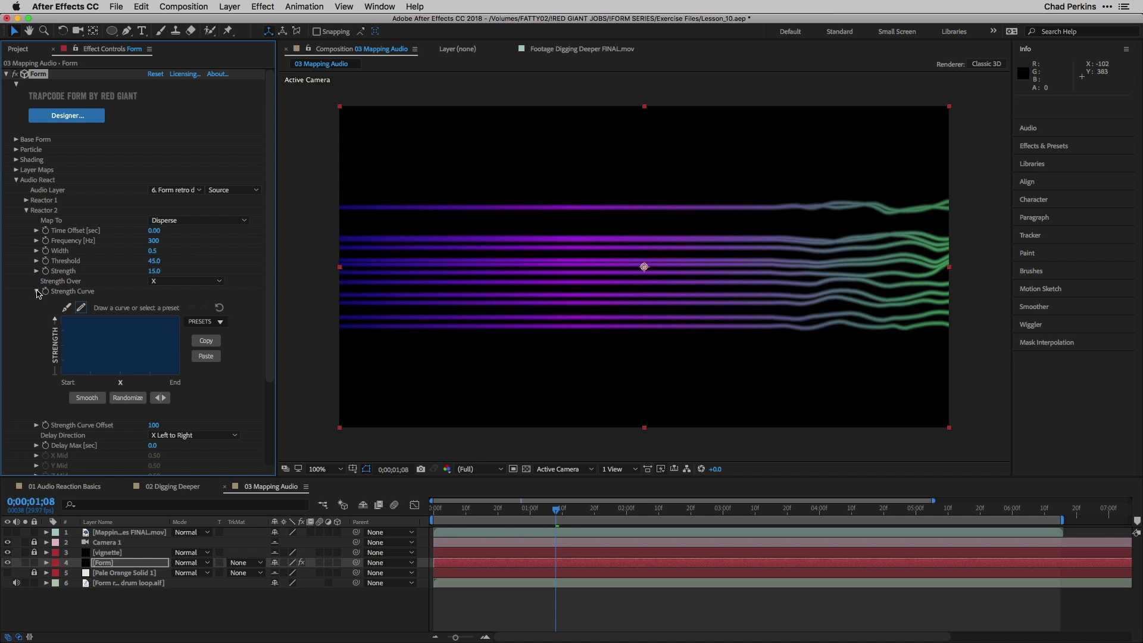
pyautogui.click(206, 357)
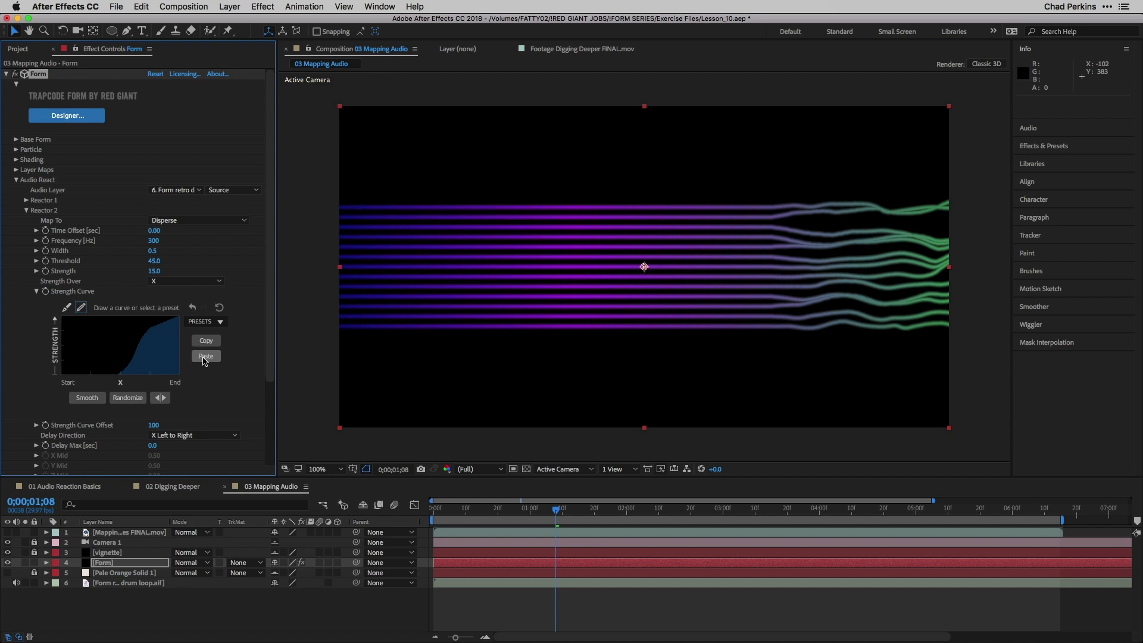
pyautogui.moveTo(463, 513)
pyautogui.mouseDown()
pyautogui.moveTo(714, 515)
pyautogui.moveTo(481, 509)
pyautogui.mouseUp()
# Step: Collapse Reactor 2, expand Reactor 3 and map it to Displace Z
pyautogui.click(26, 211)
pyautogui.click(26, 221)
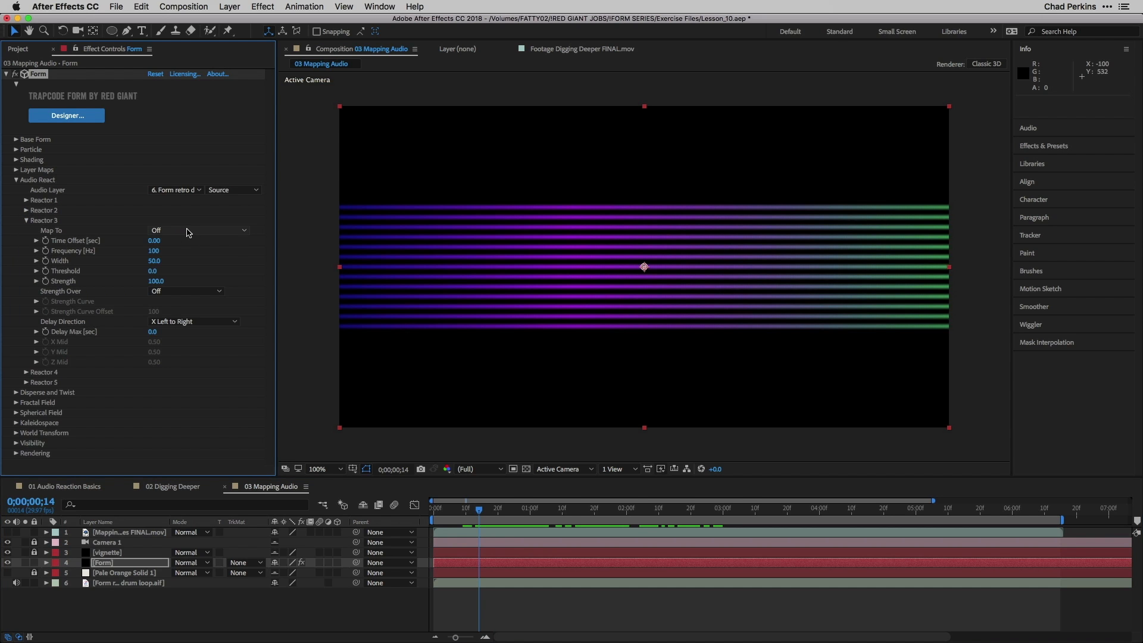
pyautogui.click(188, 232)
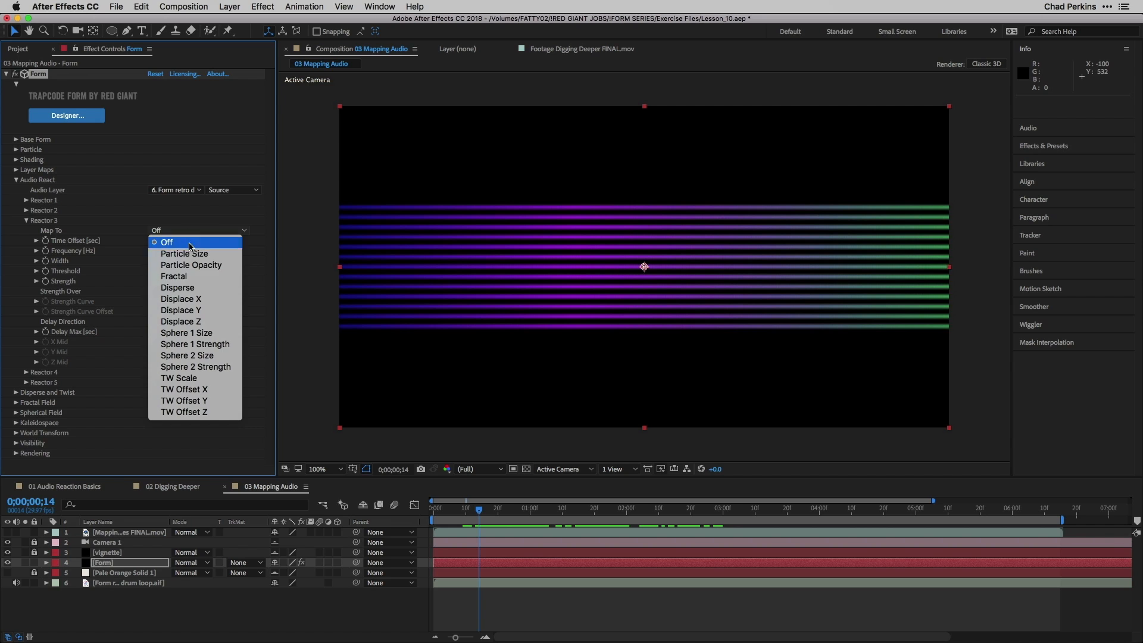
pyautogui.click(206, 323)
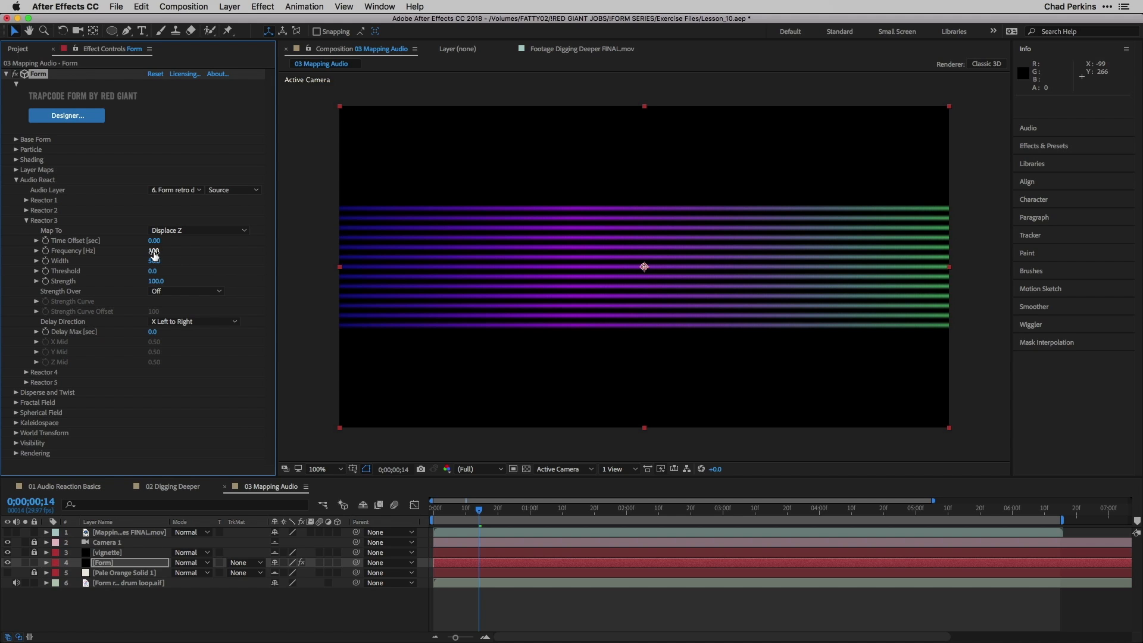
# Step: Set Reactor 3's Frequency to 70 Hz and its Width to 3
pyautogui.click(152, 252)
pyautogui.write('70')
pyautogui.press('Return')
pyautogui.click(154, 261)
pyautogui.write('3')
pyautogui.press('Return')
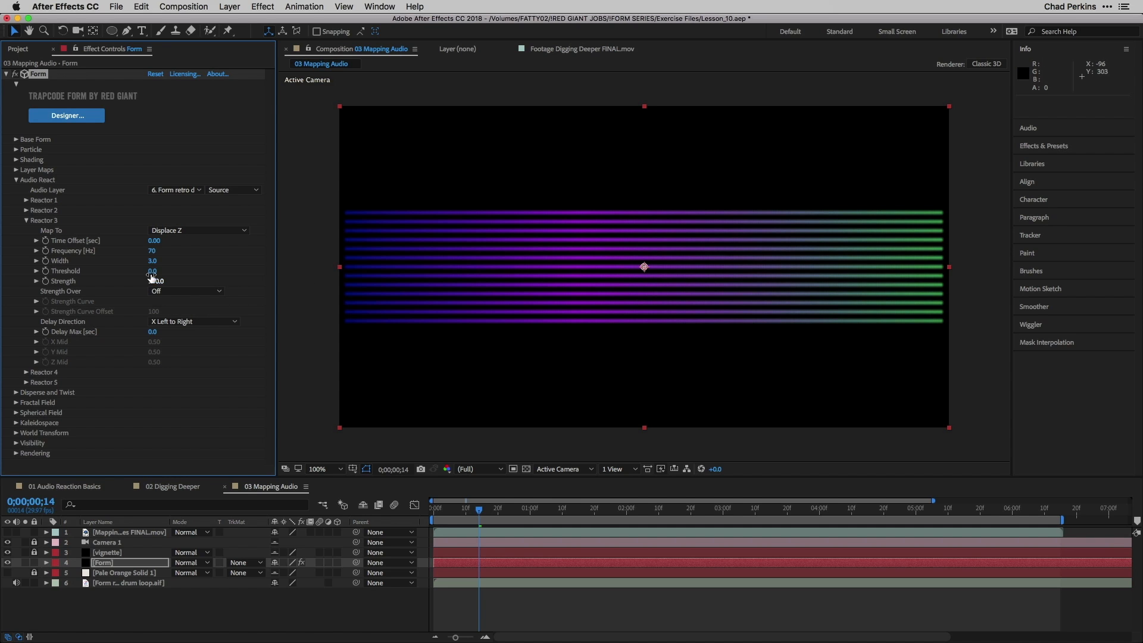
# Step: Set Reactor 3's Threshold to 100 and Strength to 55, and scrub back to the start of the composition
pyautogui.click(152, 271)
pyautogui.write('100')
pyautogui.press('Return')
pyautogui.click(155, 282)
pyautogui.write('55')
pyautogui.press('Return')
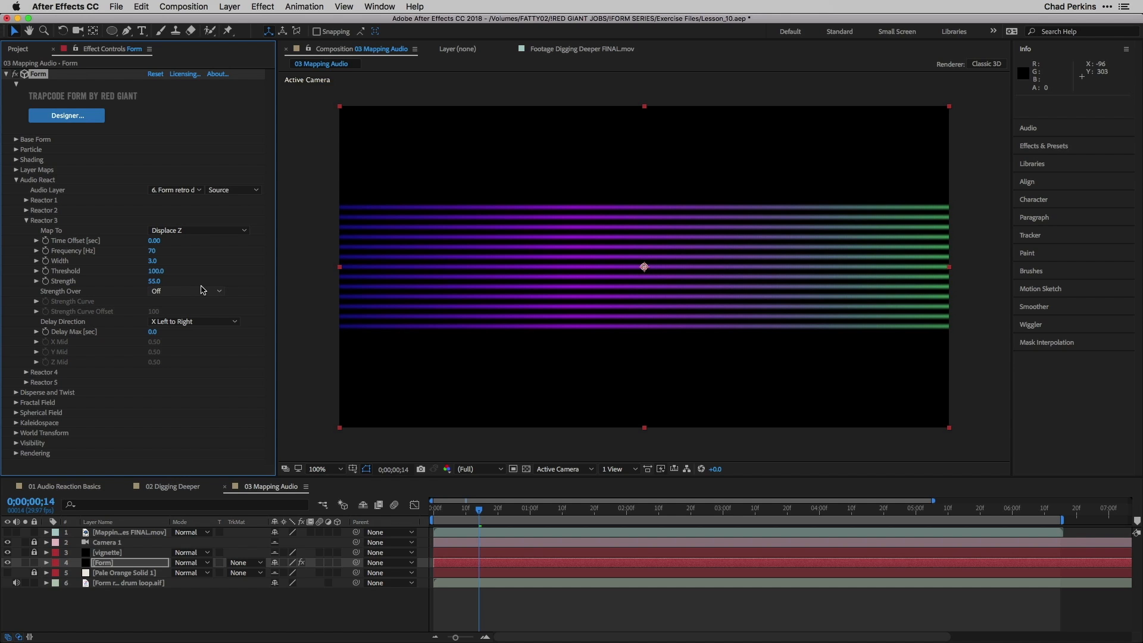
pyautogui.moveTo(452, 515)
pyautogui.mouseDown()
pyautogui.moveTo(700, 515)
pyautogui.moveTo(433, 510)
pyautogui.mouseUp()
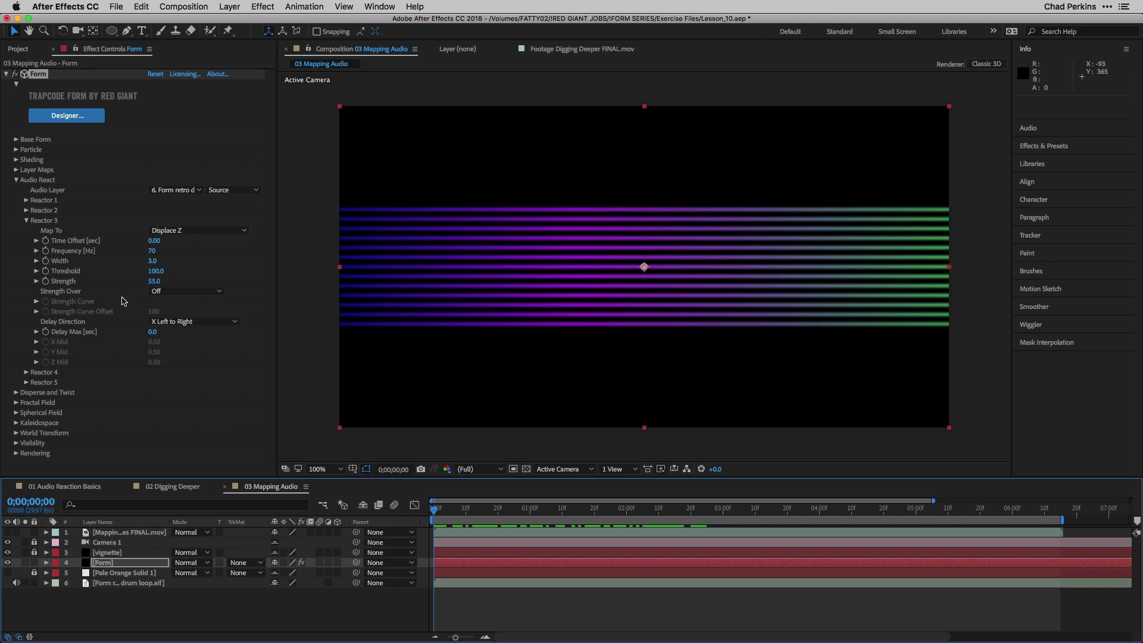
# Step: Set Reactor 3's Strength Over to X, paste the copied curve, flip it horizontally, and scrub to 0;00;02;10
pyautogui.click(156, 291)
pyautogui.click(158, 309)
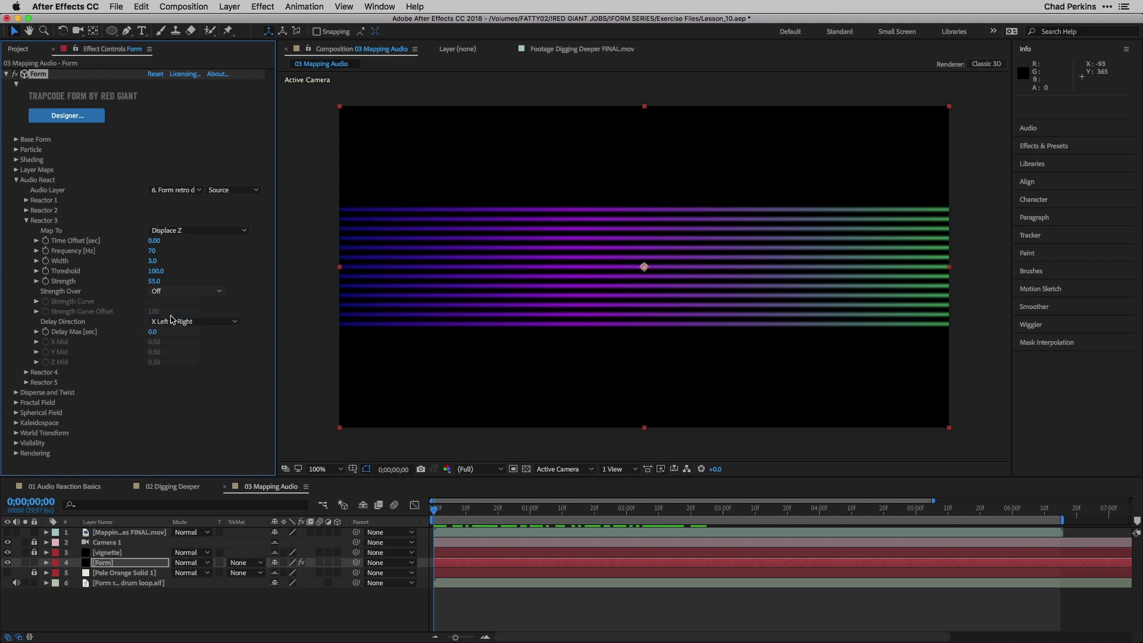
pyautogui.click(36, 301)
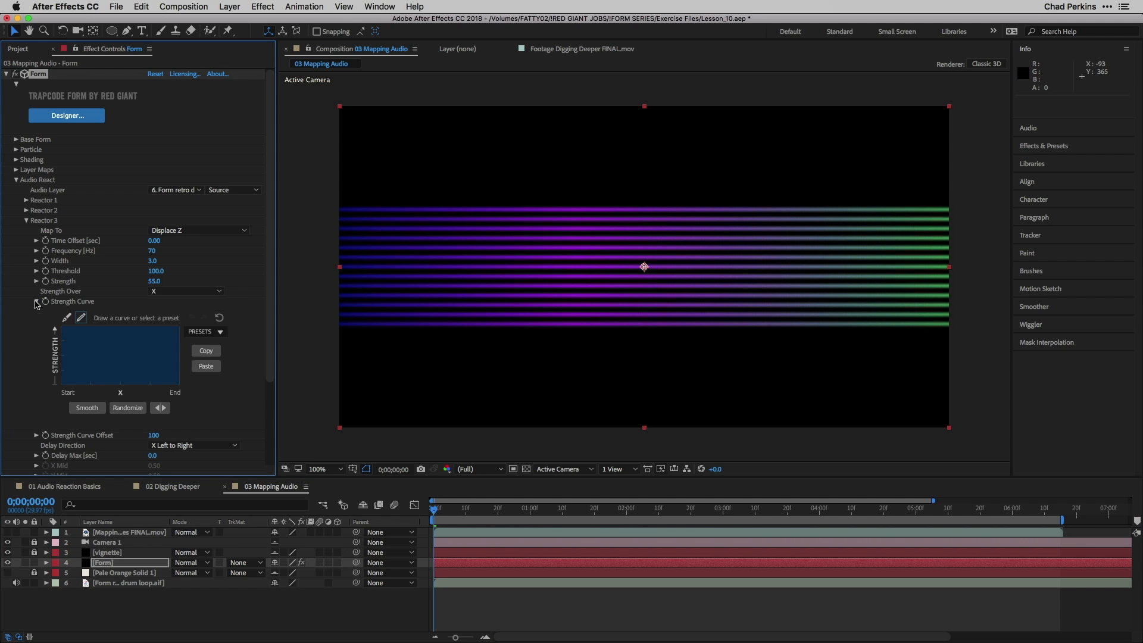
pyautogui.click(206, 366)
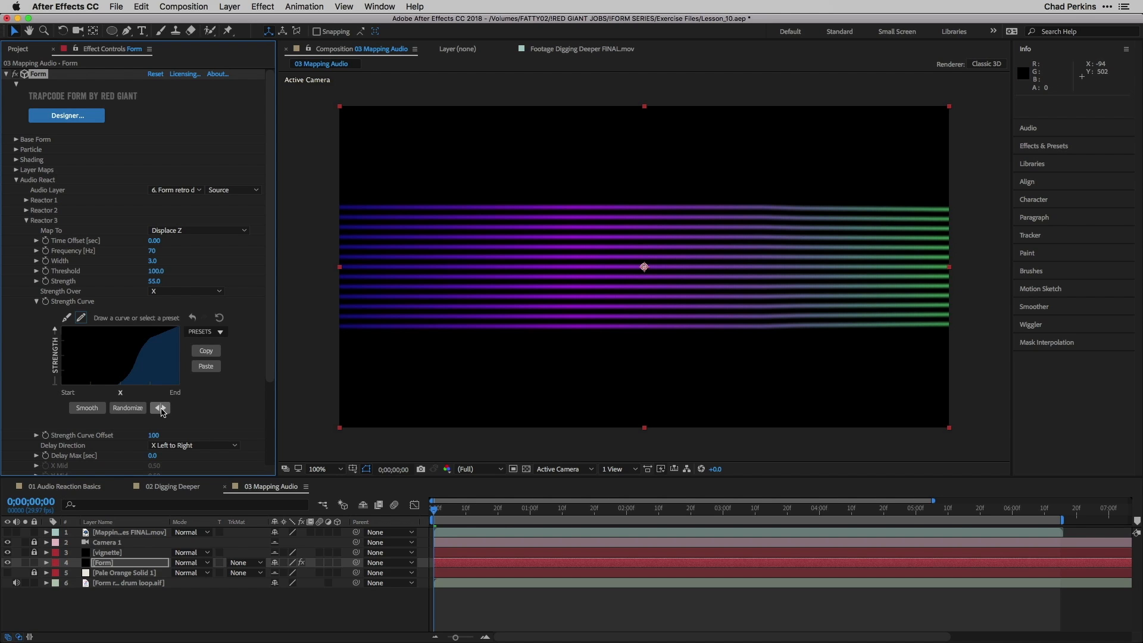
pyautogui.click(161, 408)
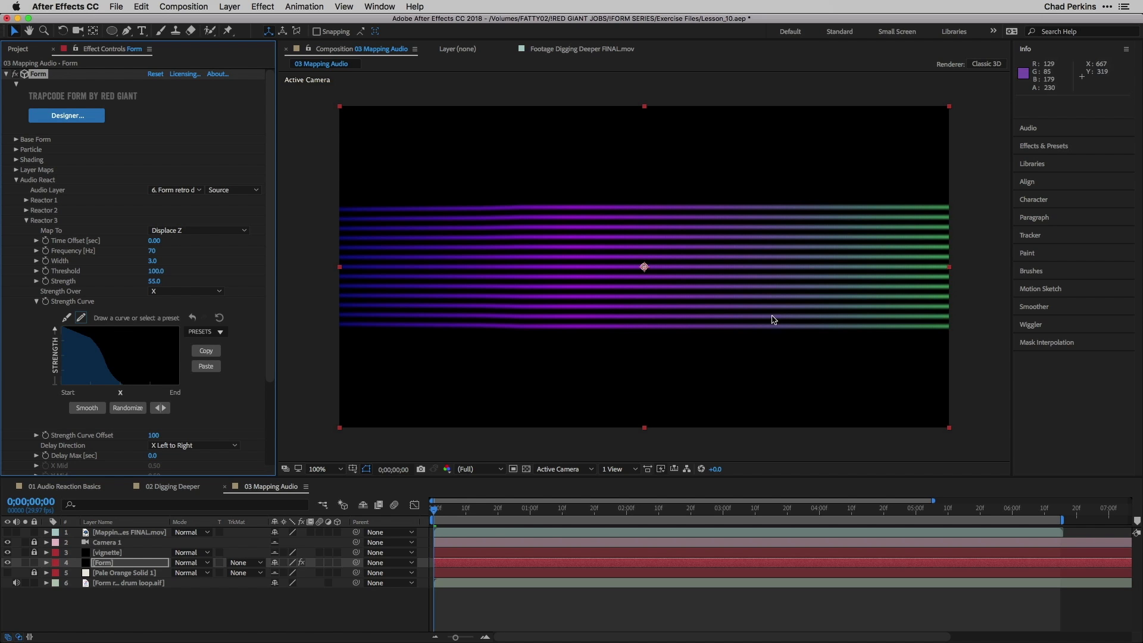
pyautogui.moveTo(450, 513); pyautogui.dragTo(659, 515)
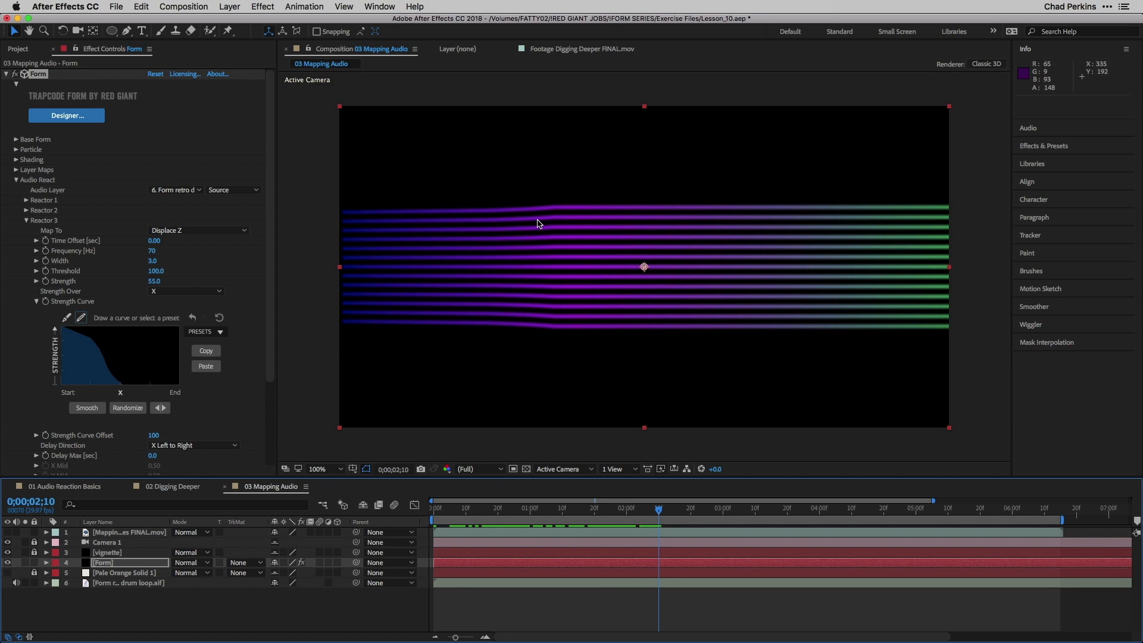
# Step: Extend the falloff of Reactor 3's strength curve slightly past the midpoint by moving its curve points, and collapse the curve
pyautogui.click(66, 317)
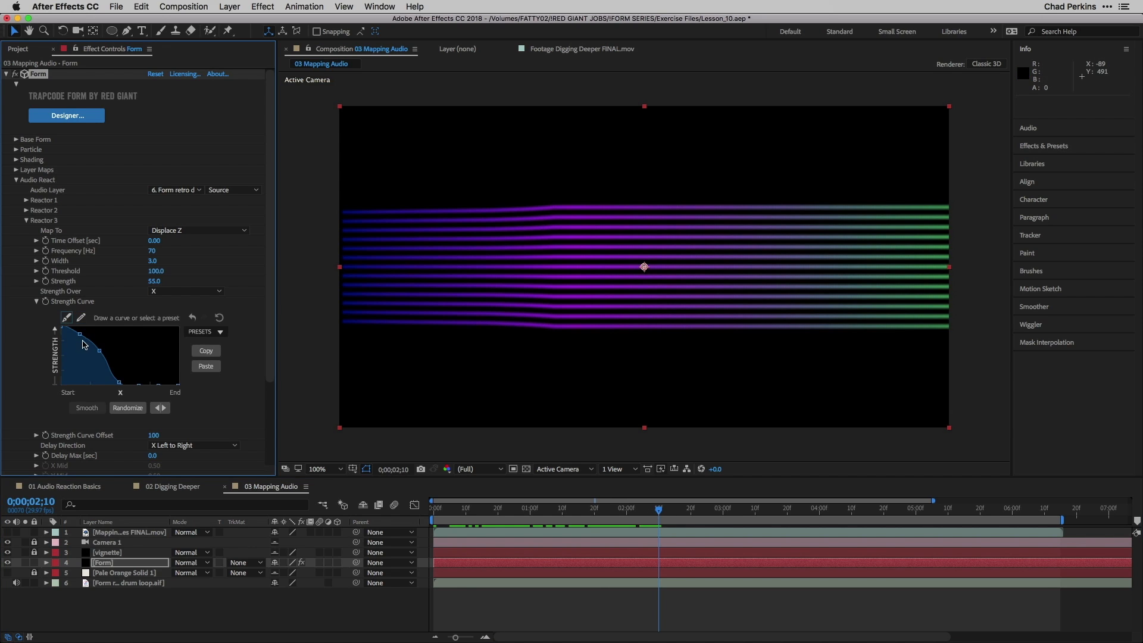
pyautogui.moveTo(80, 335); pyautogui.dragTo(128, 378)
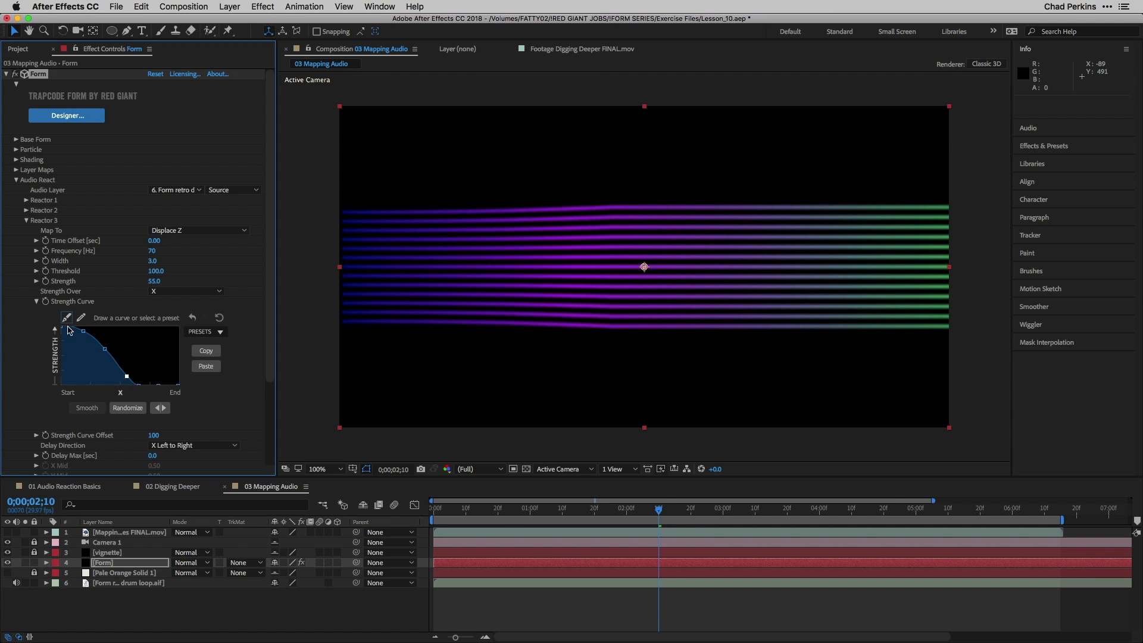
pyautogui.click(37, 301)
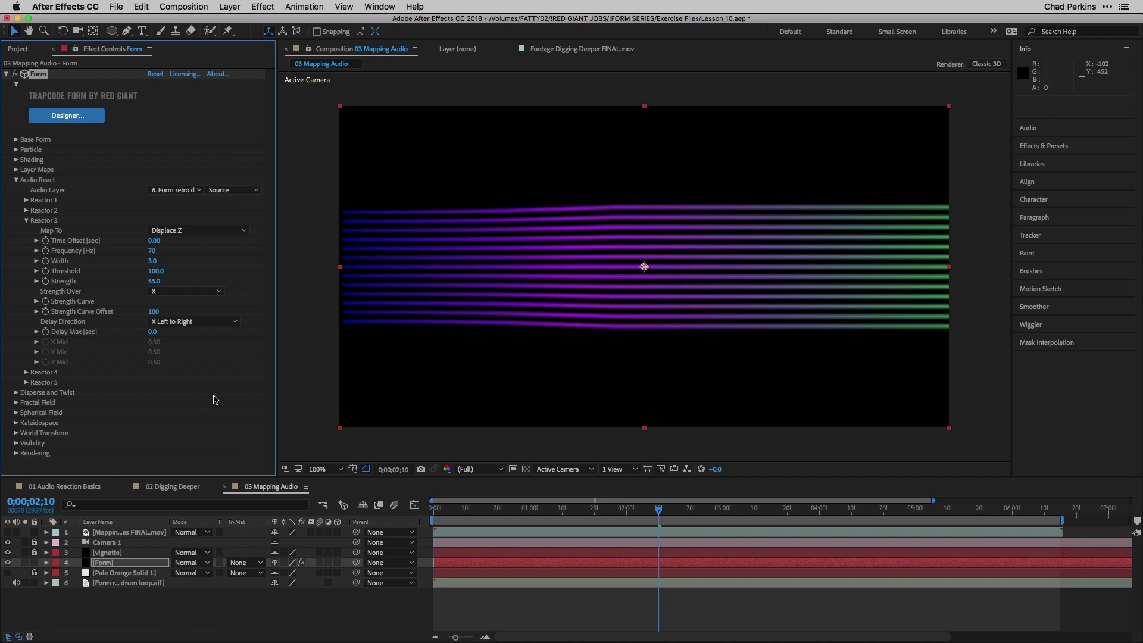
# Step: Set Reactor 3's Delay Max to 2 seconds and preview the composition from the start
pyautogui.click(153, 332)
pyautogui.write('2')
pyautogui.press('Return')
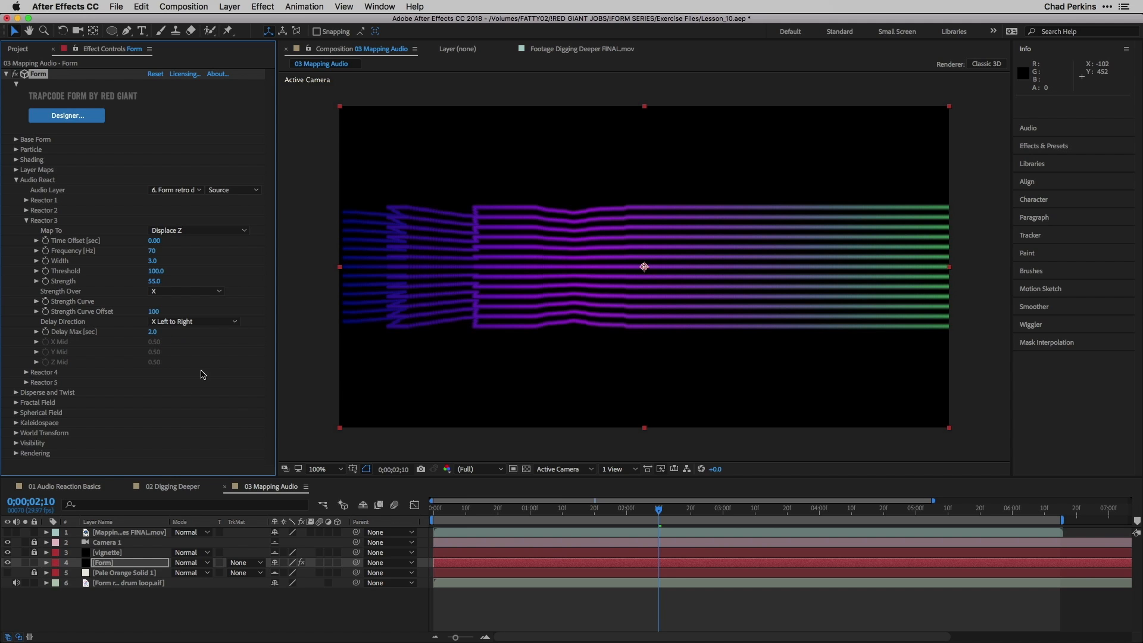
pyautogui.moveTo(498, 513); pyautogui.dragTo(438, 508)
pyautogui.press('space')
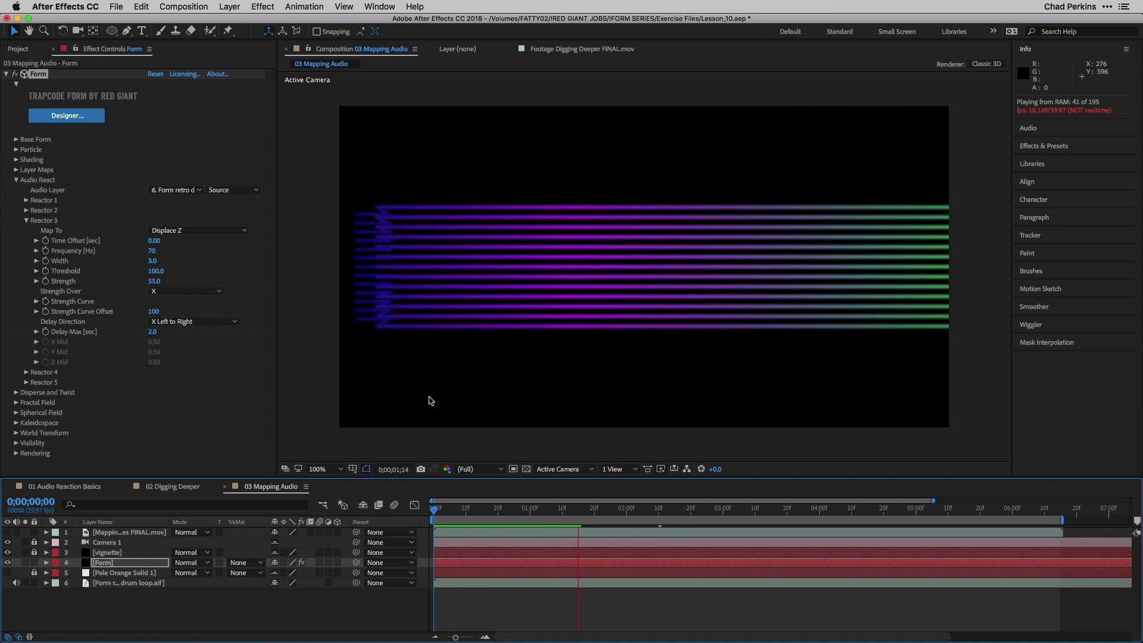
pyautogui.press('space')
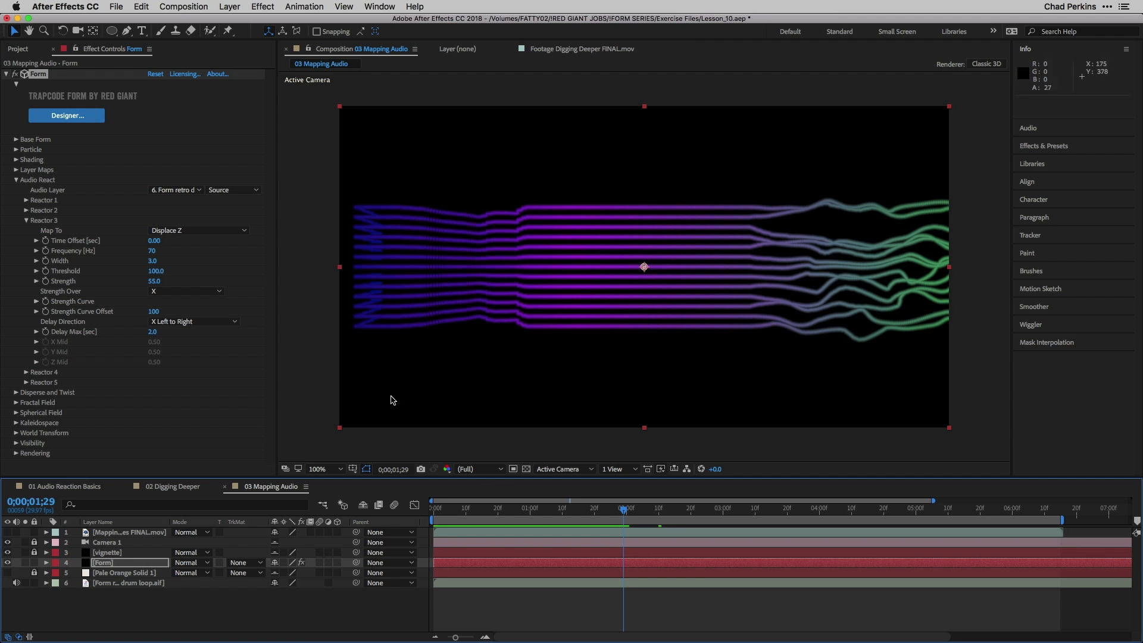
# Step: Make the Pale Orange Solid 1 background layer visible and preview the composition from the start
pyautogui.click(8, 573)
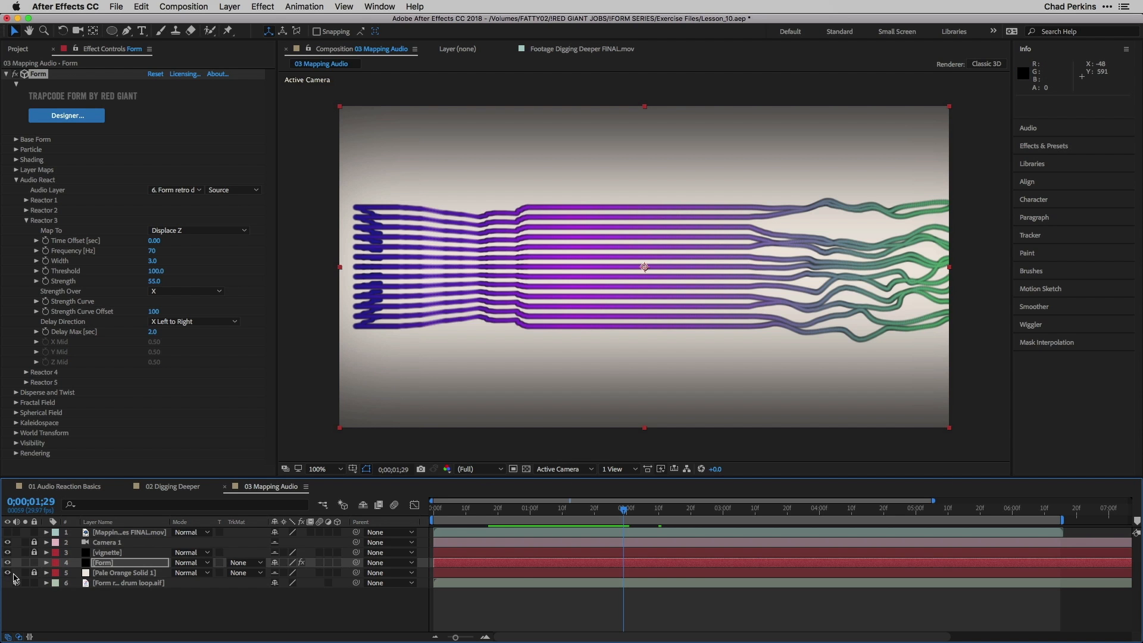
pyautogui.moveTo(516, 512); pyautogui.dragTo(425, 508)
pyautogui.press('space')
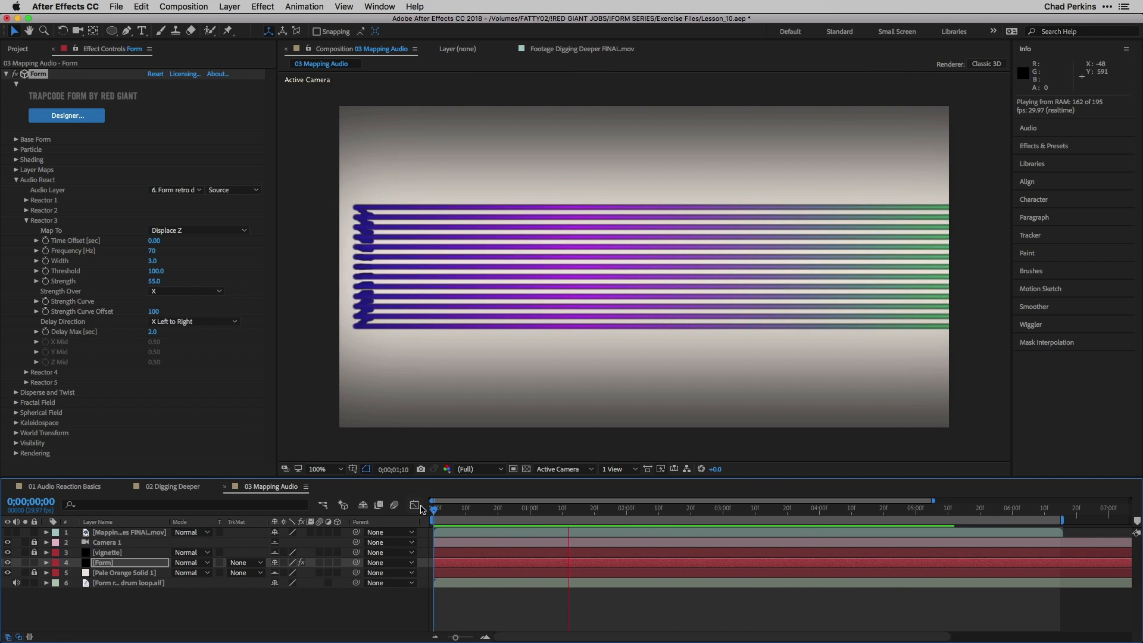
pyautogui.press('space')
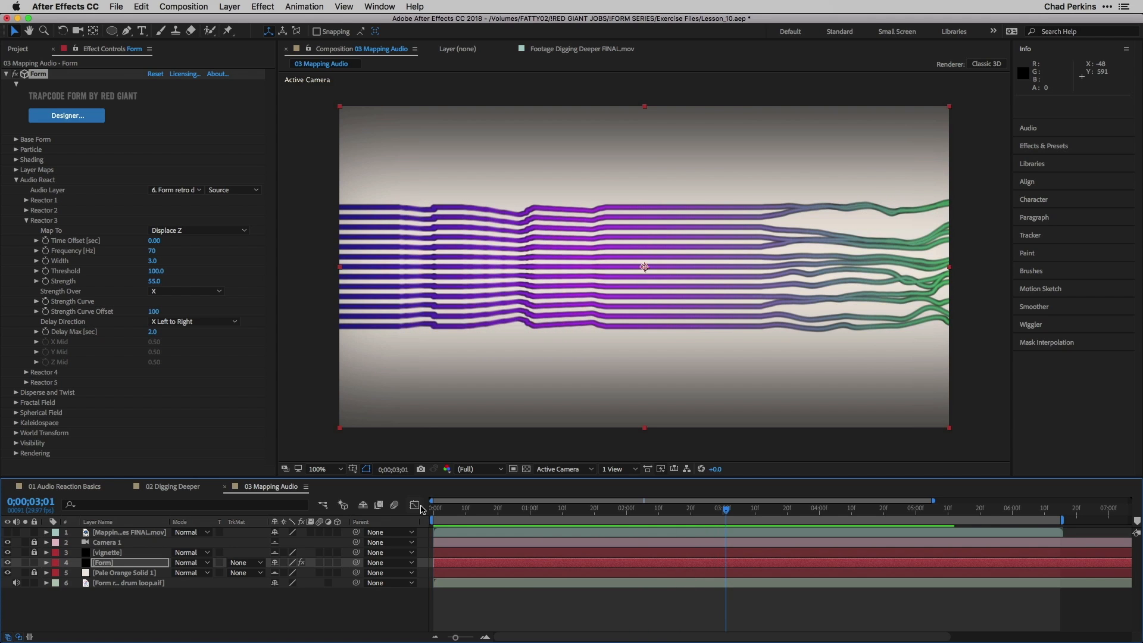